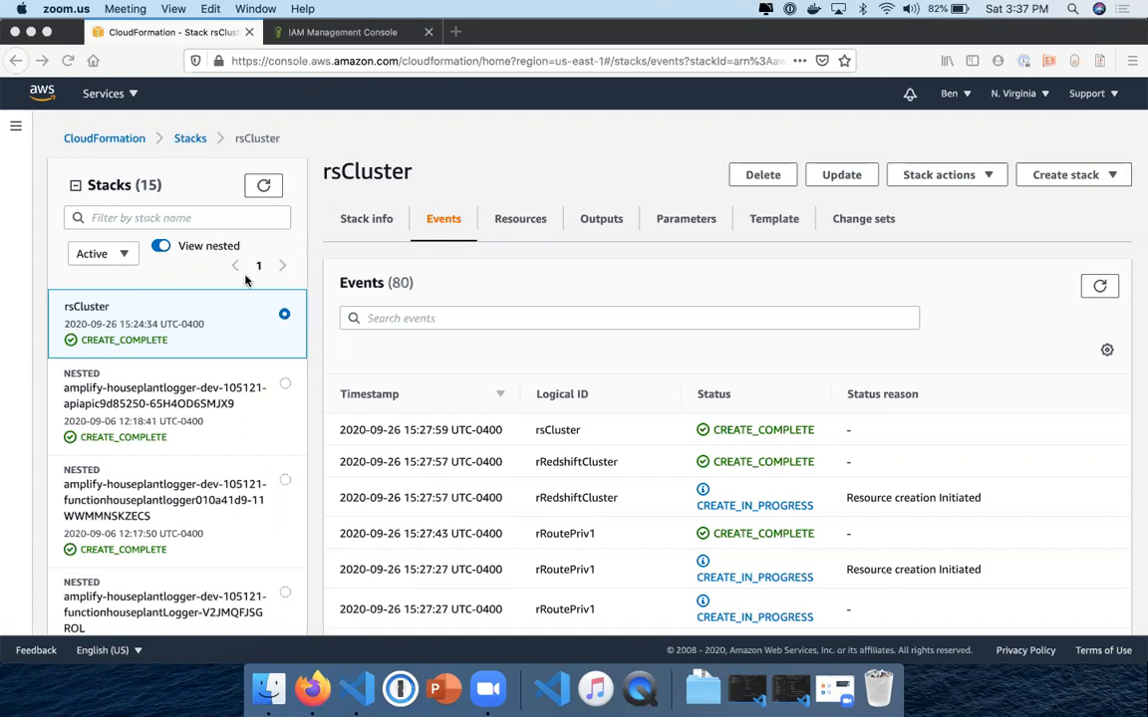
left_click(456, 172)
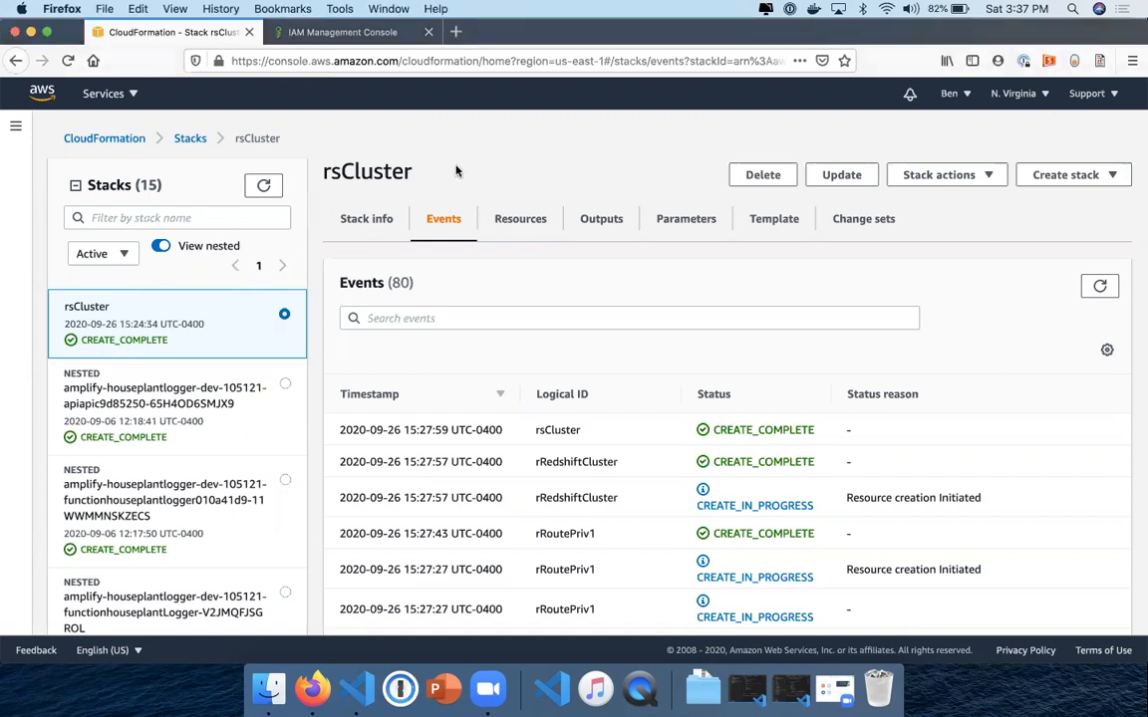
key("super+t")
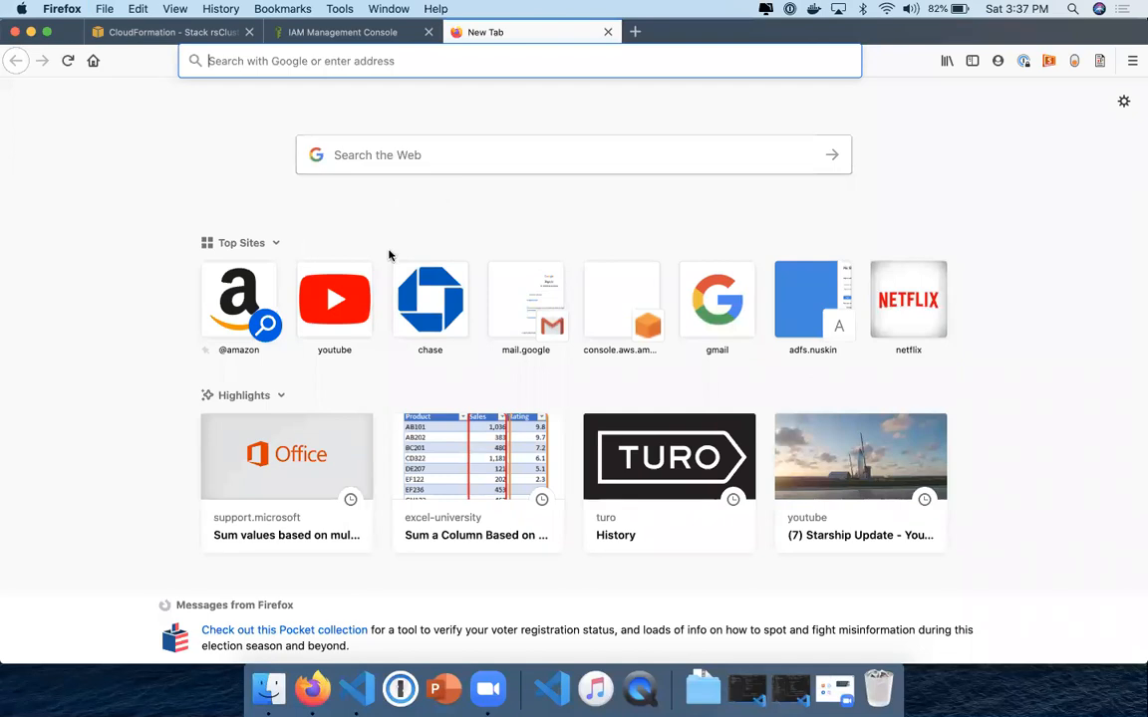
key("super+w")
Switch to the IAM console's browser tab and open the Lambda service's function list there.
key("ctrl+Tab")
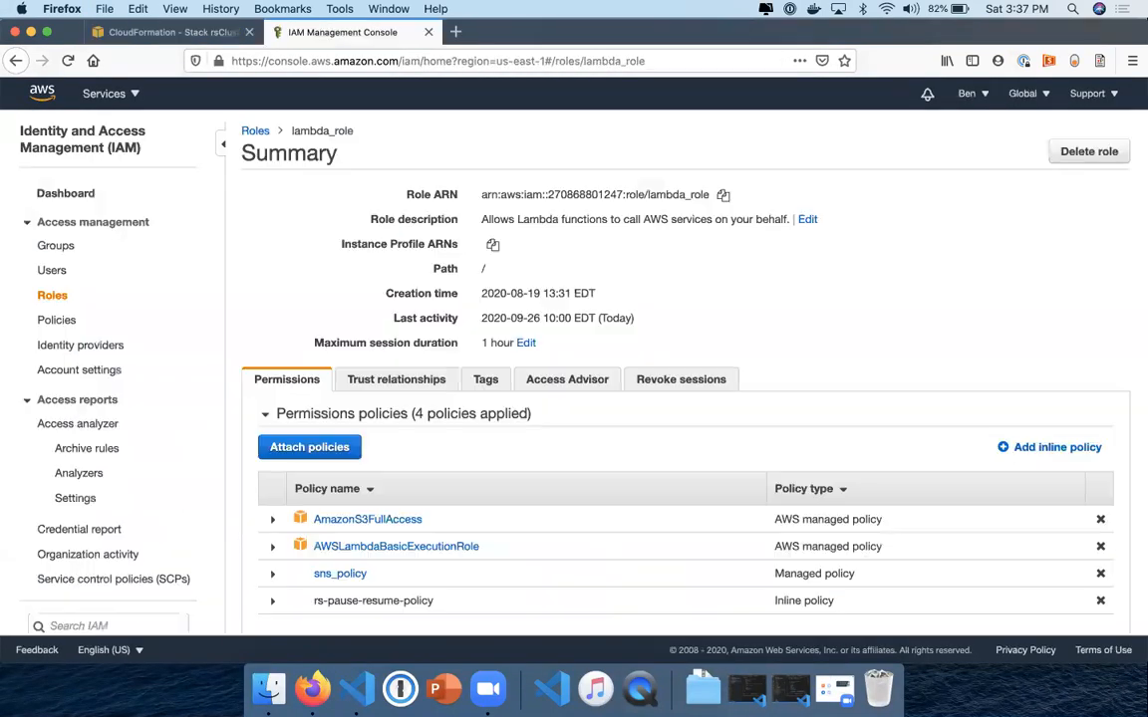
left_click(103, 96)
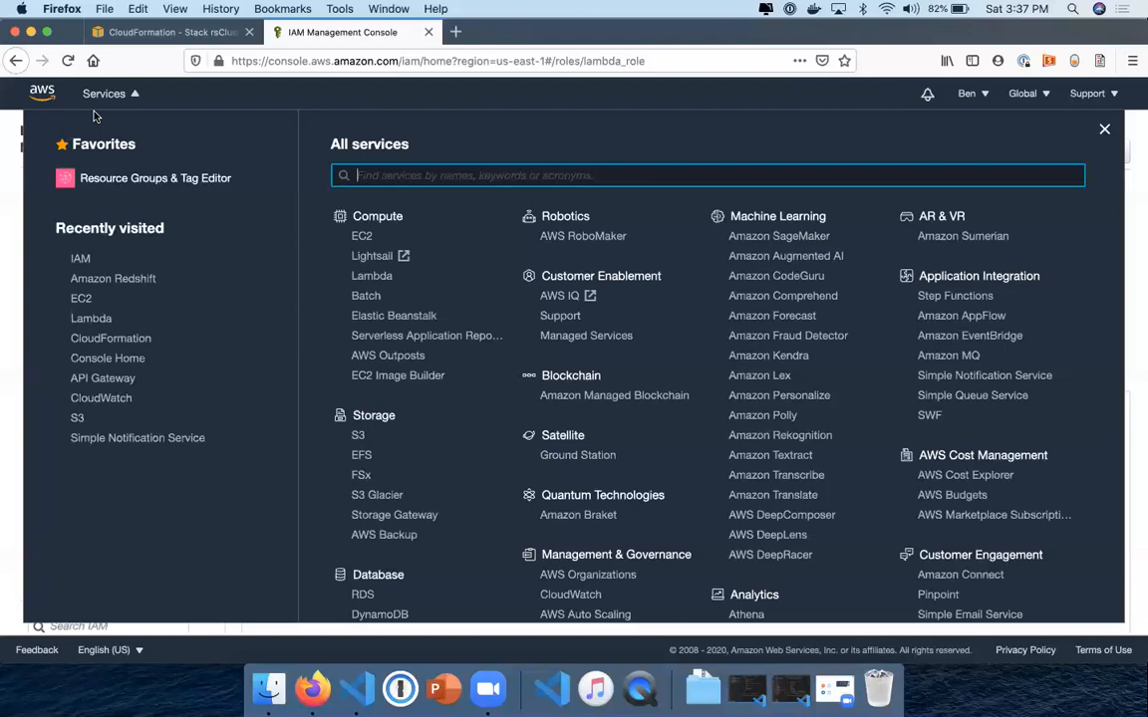
type("lamb")
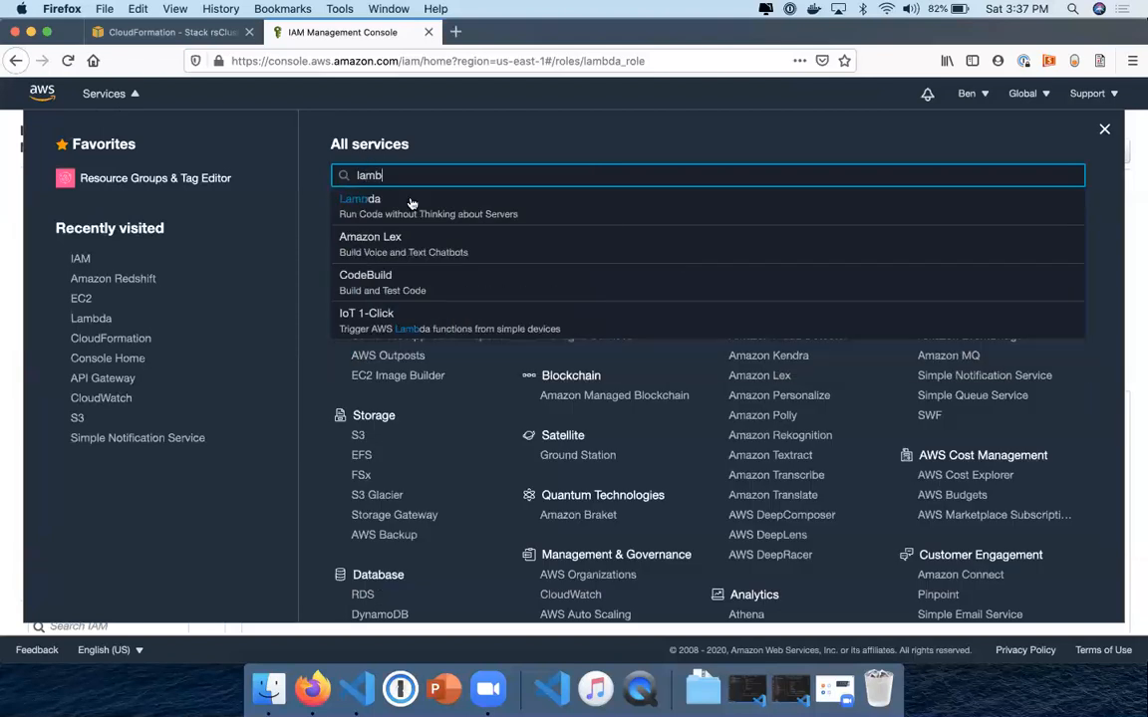
left_click(446, 210)
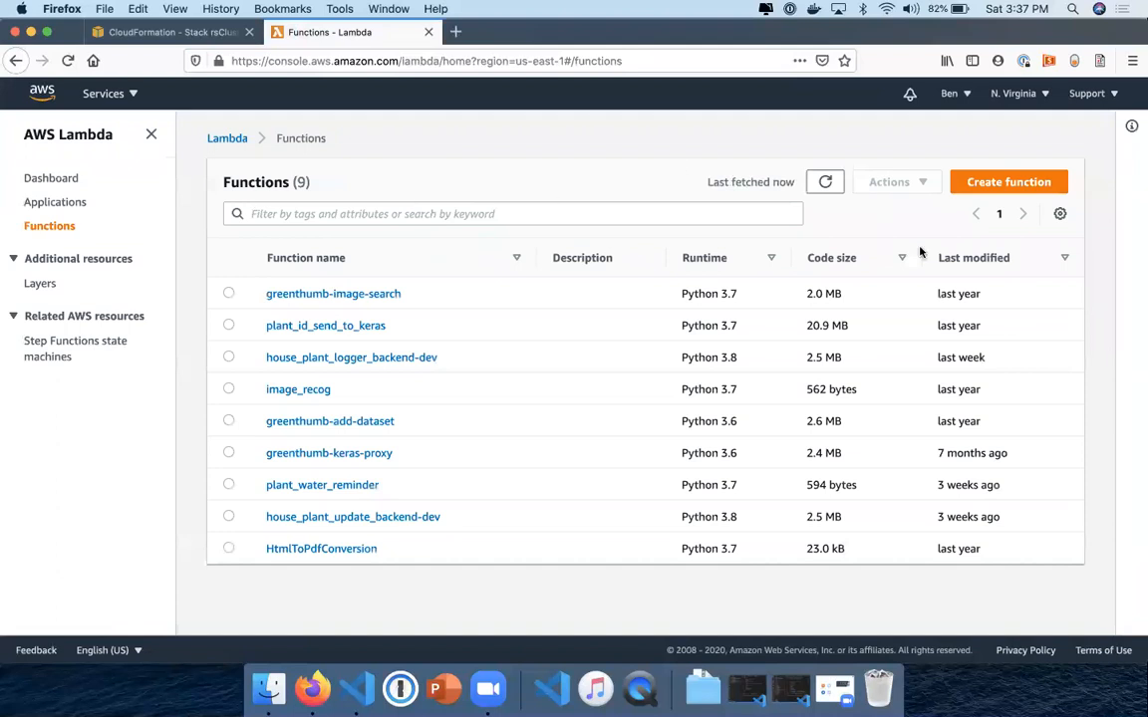
Start a new Lambda function authored from scratch, named RedshiftClusterOps, with the Python 3.7 runtime.
left_click(1006, 185)
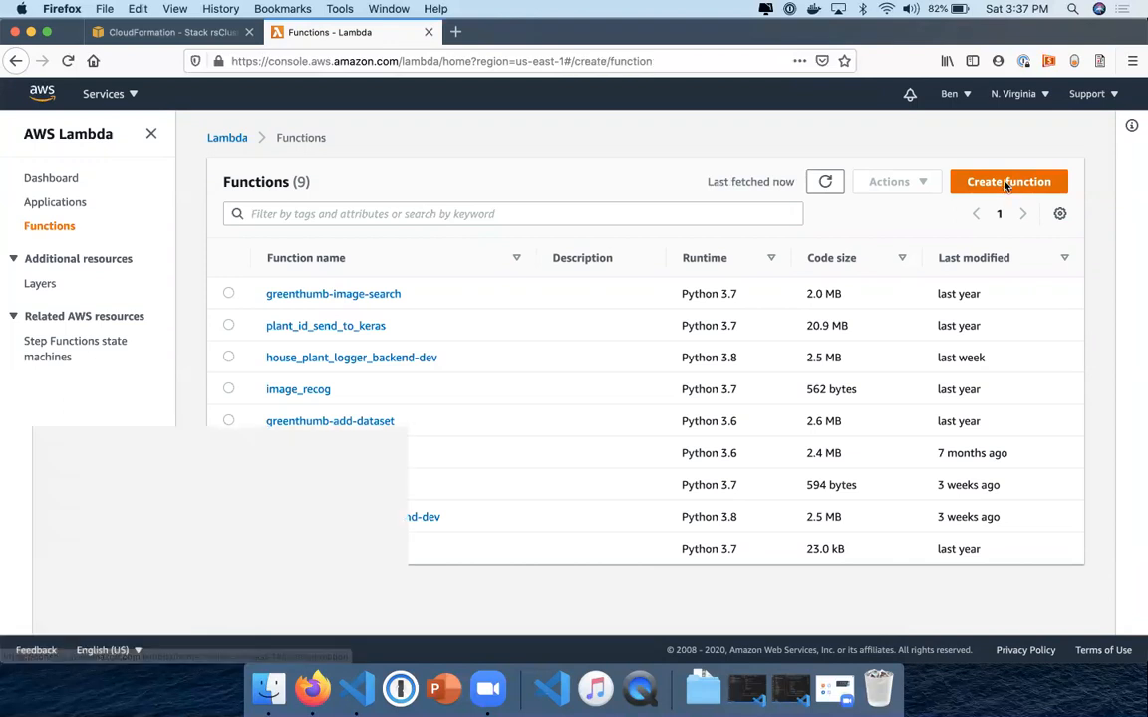
scroll(589, 315, "down", 3)
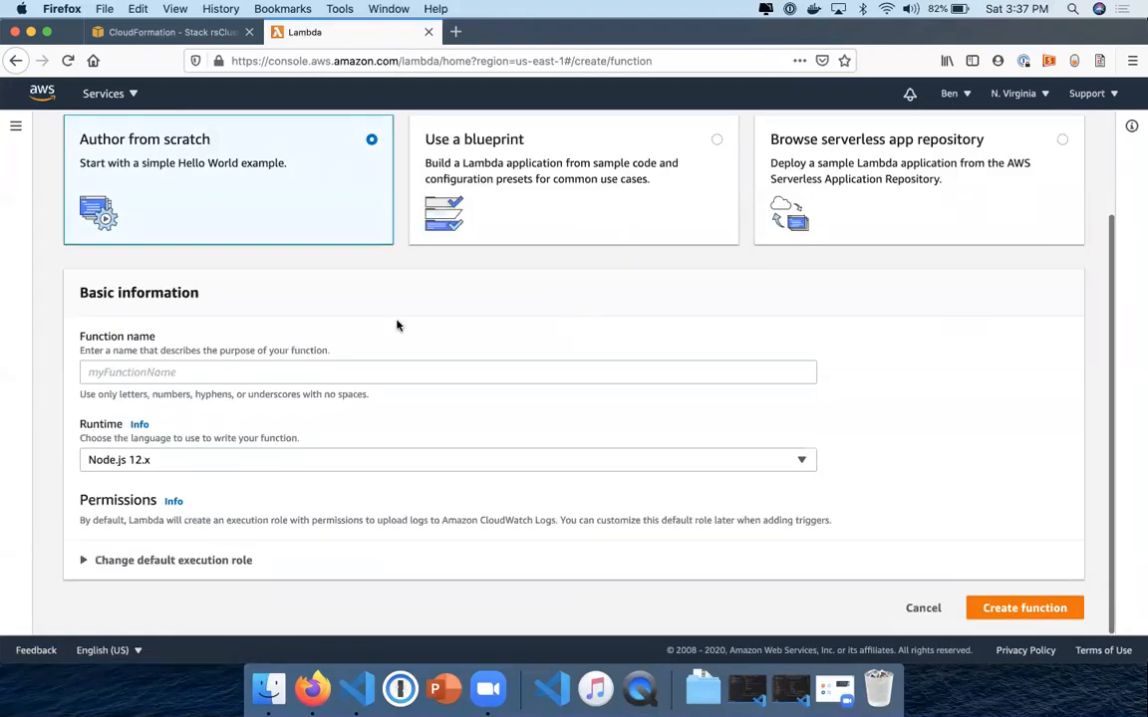
left_click(369, 368)
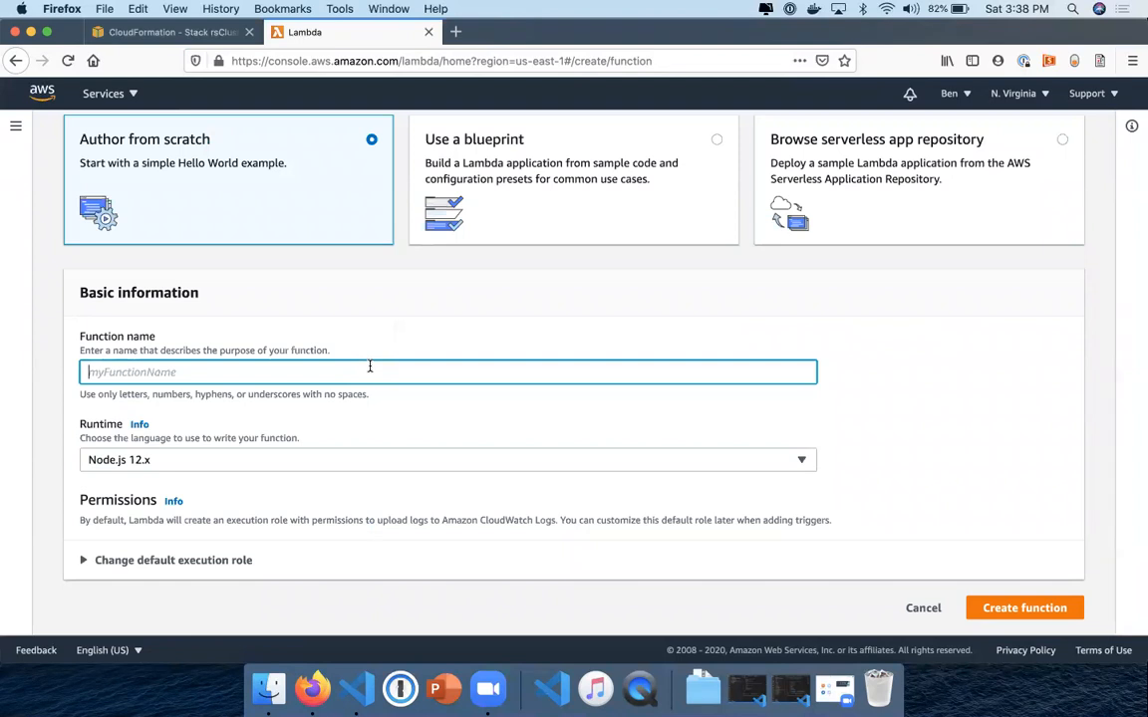
type("RedshiftClusterOps")
left_click(149, 459)
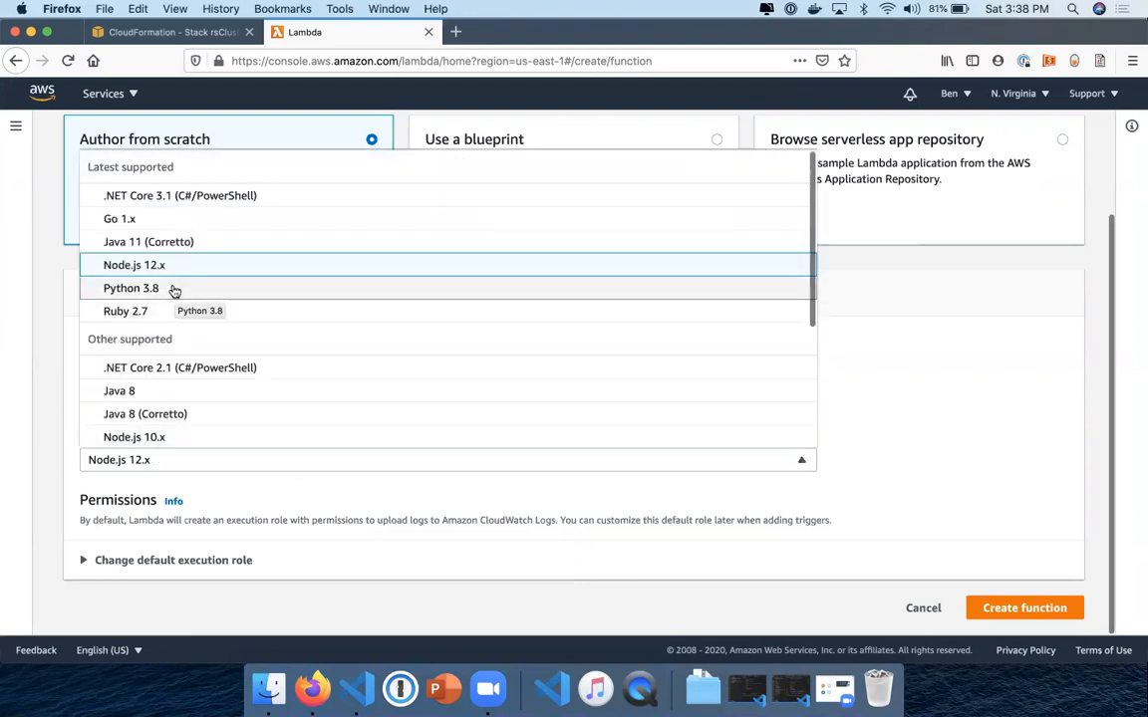
scroll(159, 346, "up", 2)
scroll(160, 346, "down", 2)
scroll(159, 346, "down", 2)
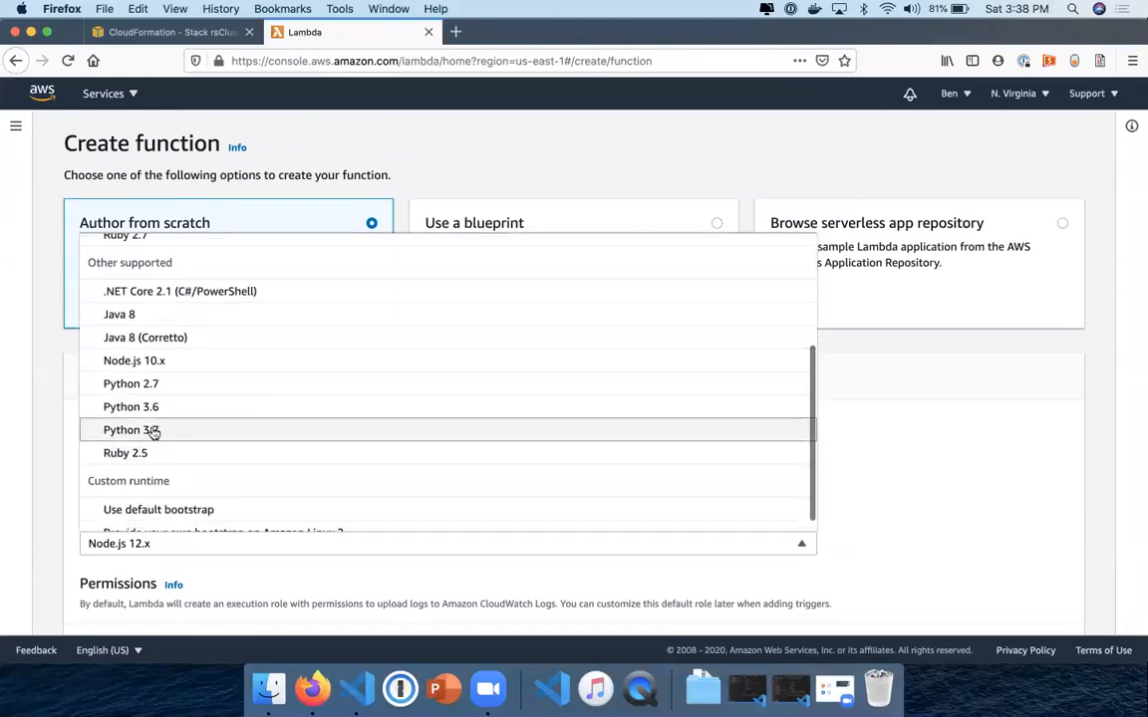
left_click(159, 429)
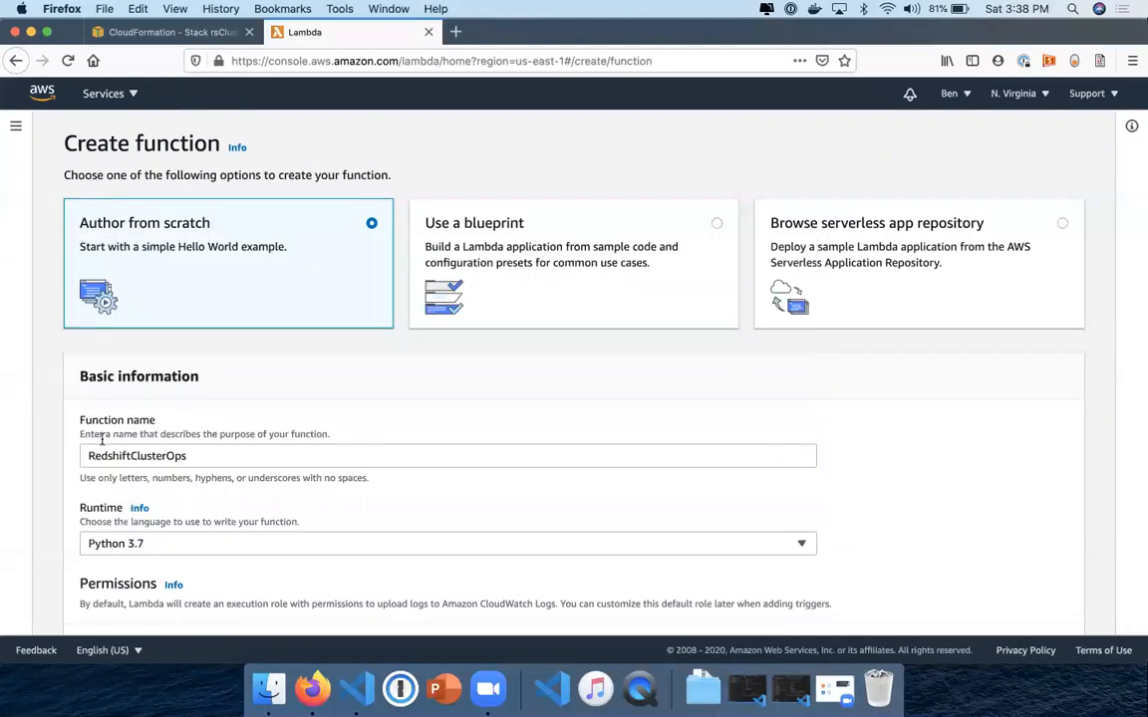
Assign the existing role lambda_role as the execution role and create the function.
scroll(69, 428, "down", 2)
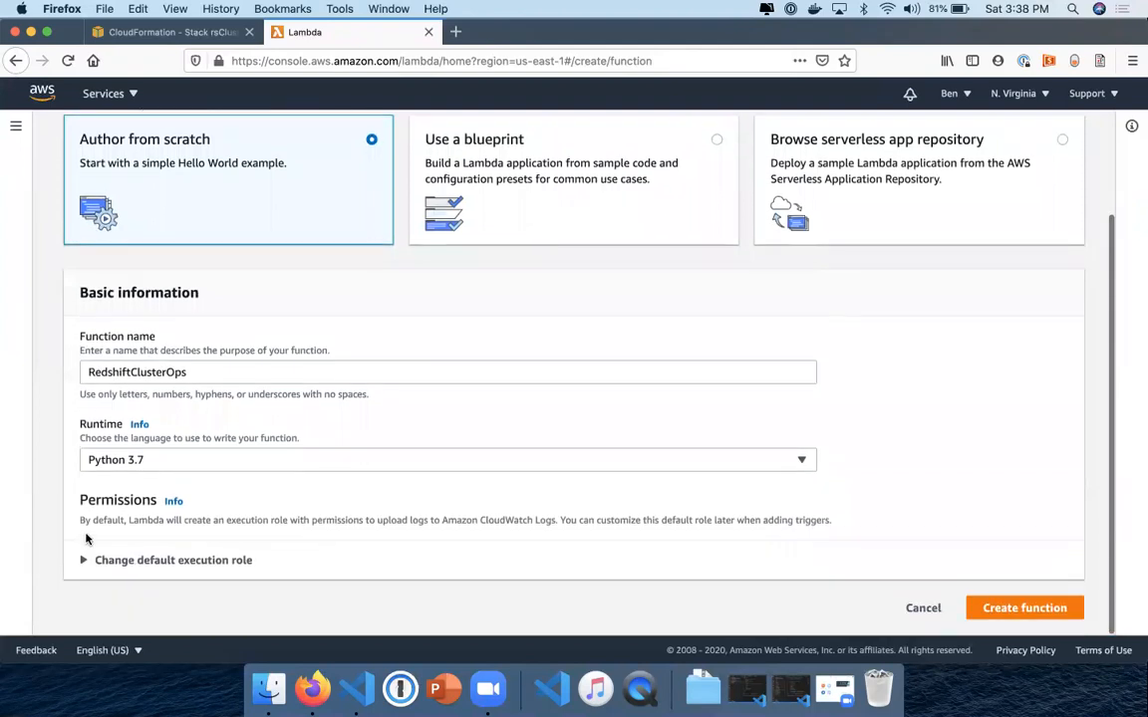
left_click(89, 559)
scroll(90, 562, "down", 3)
scroll(88, 538, "down", 1)
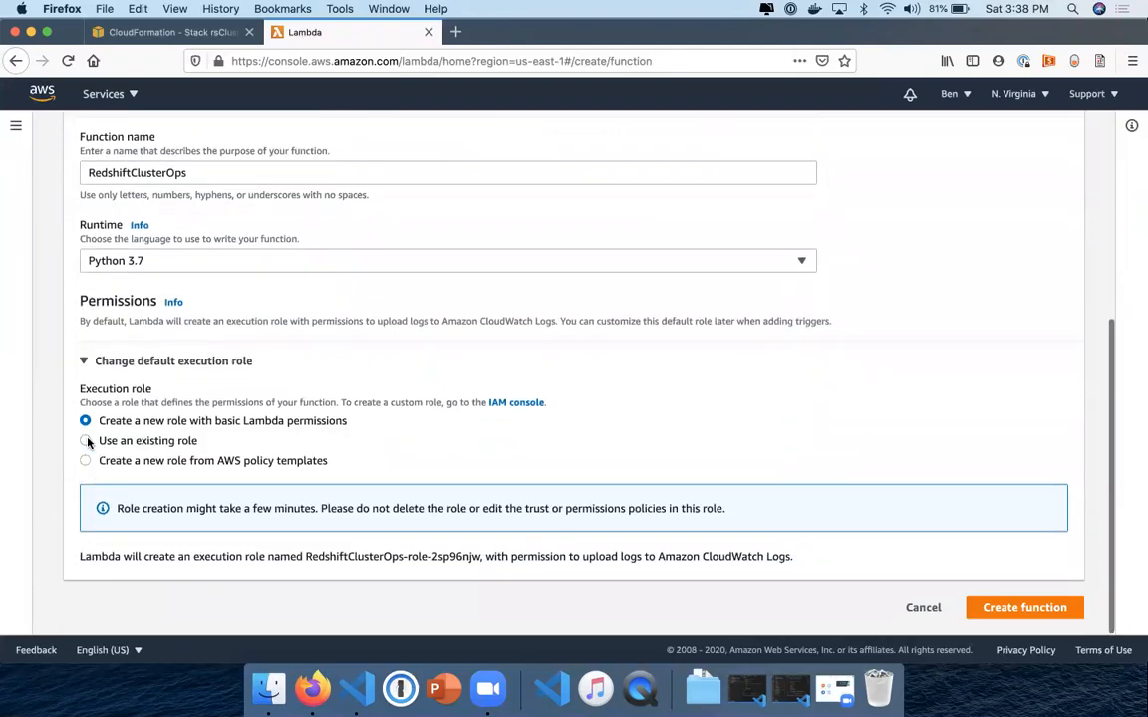
left_click(85, 443)
left_click(135, 550)
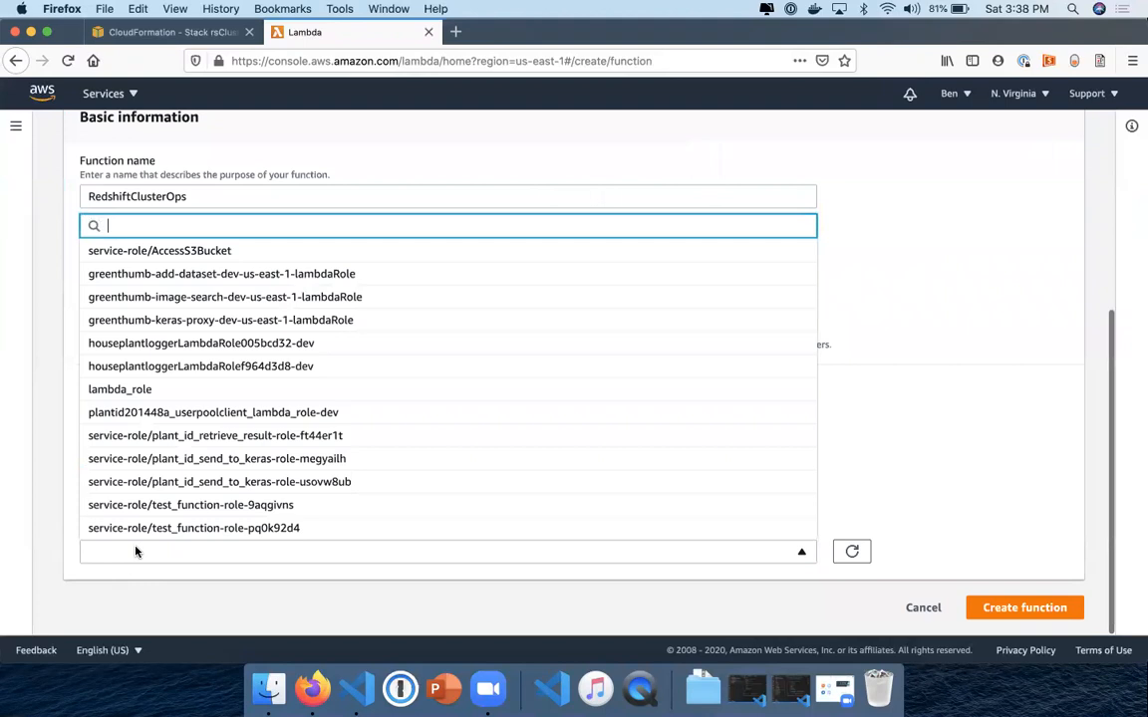
left_click(146, 390)
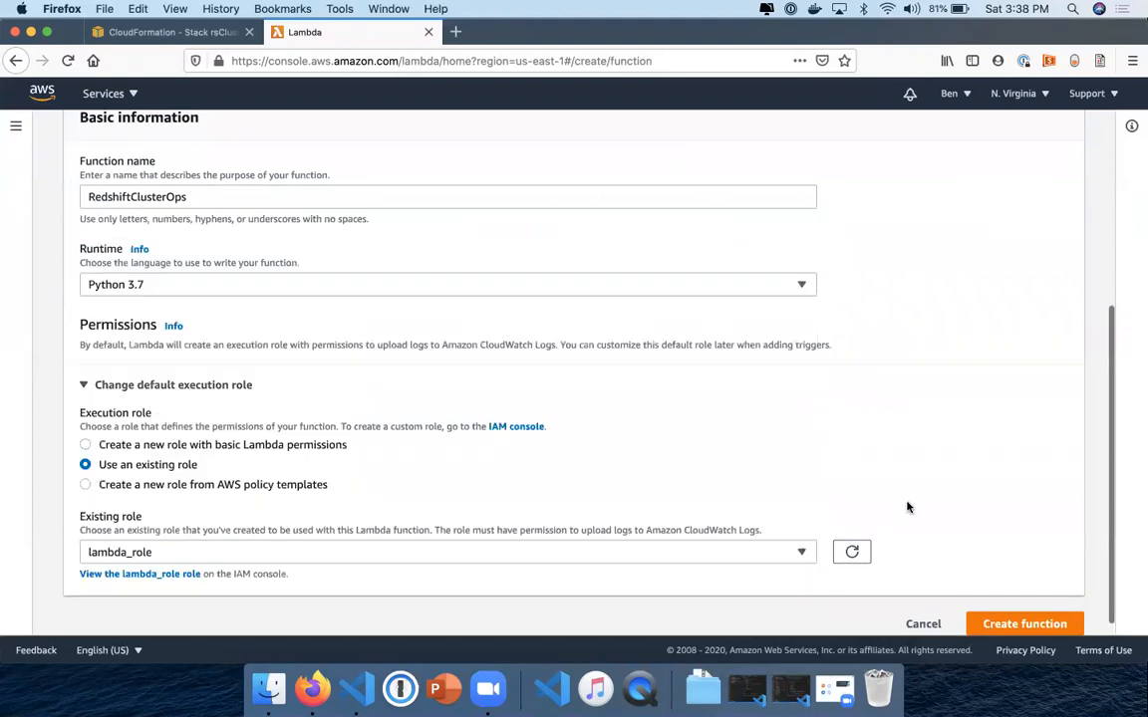
left_click(992, 626)
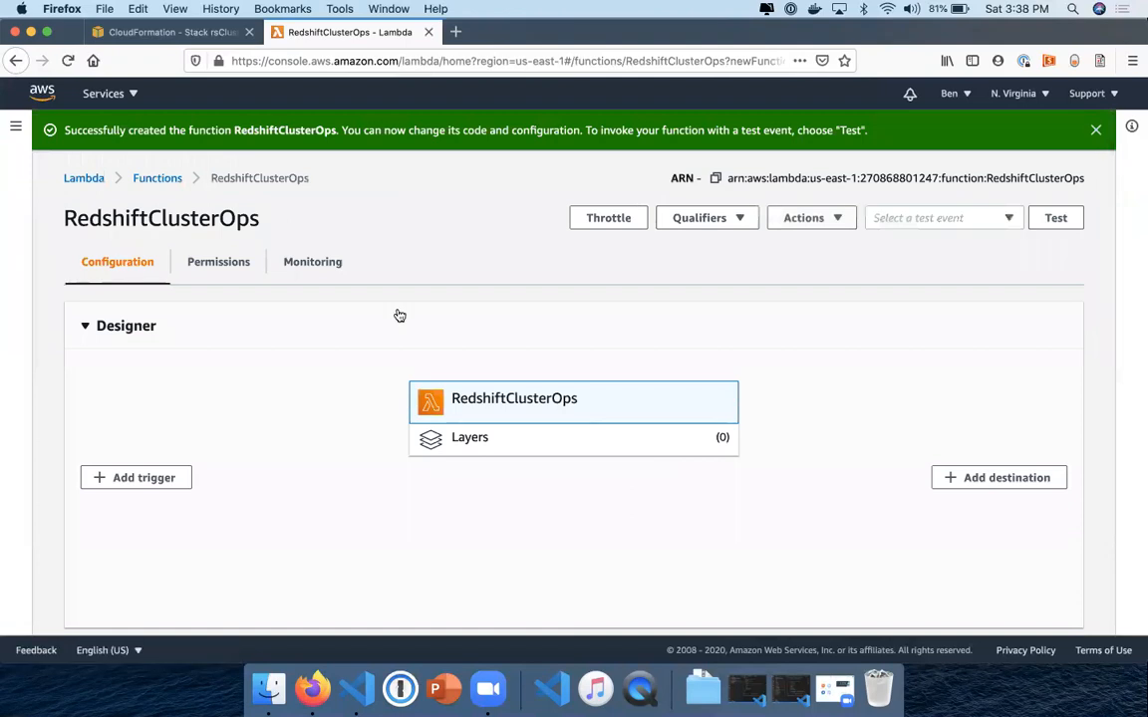
Open the function's execution role in IAM and display the JSON of its inline policy rs-pause-resume-policy.
left_click(316, 279)
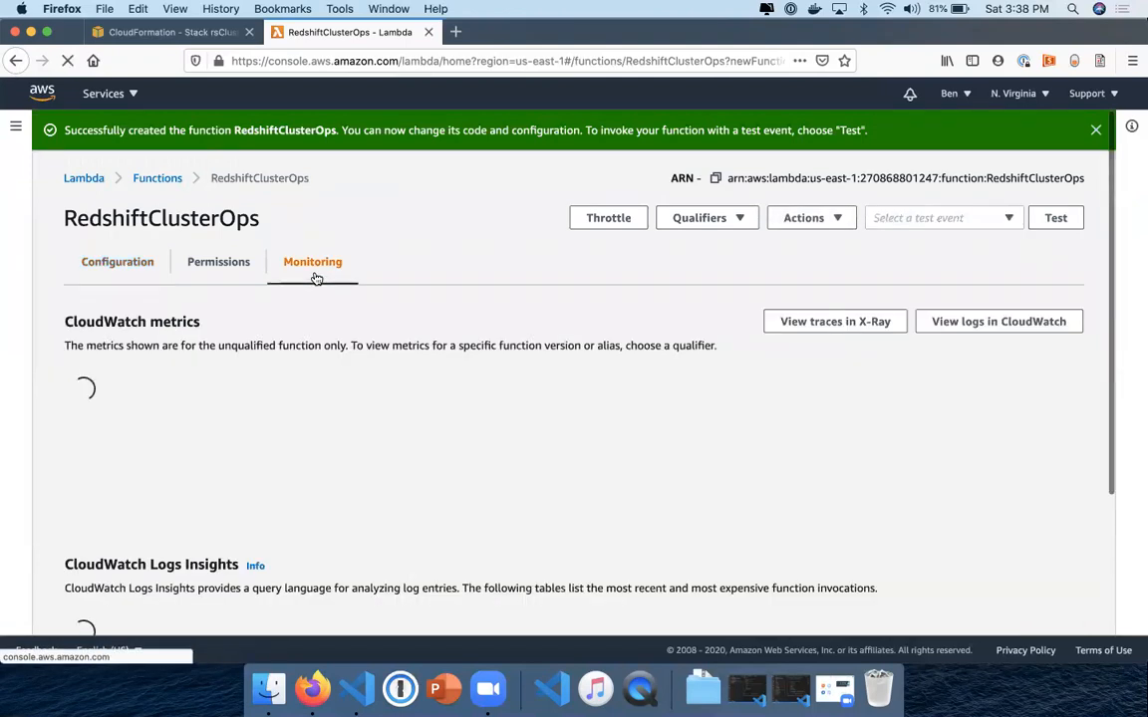
left_click(221, 264)
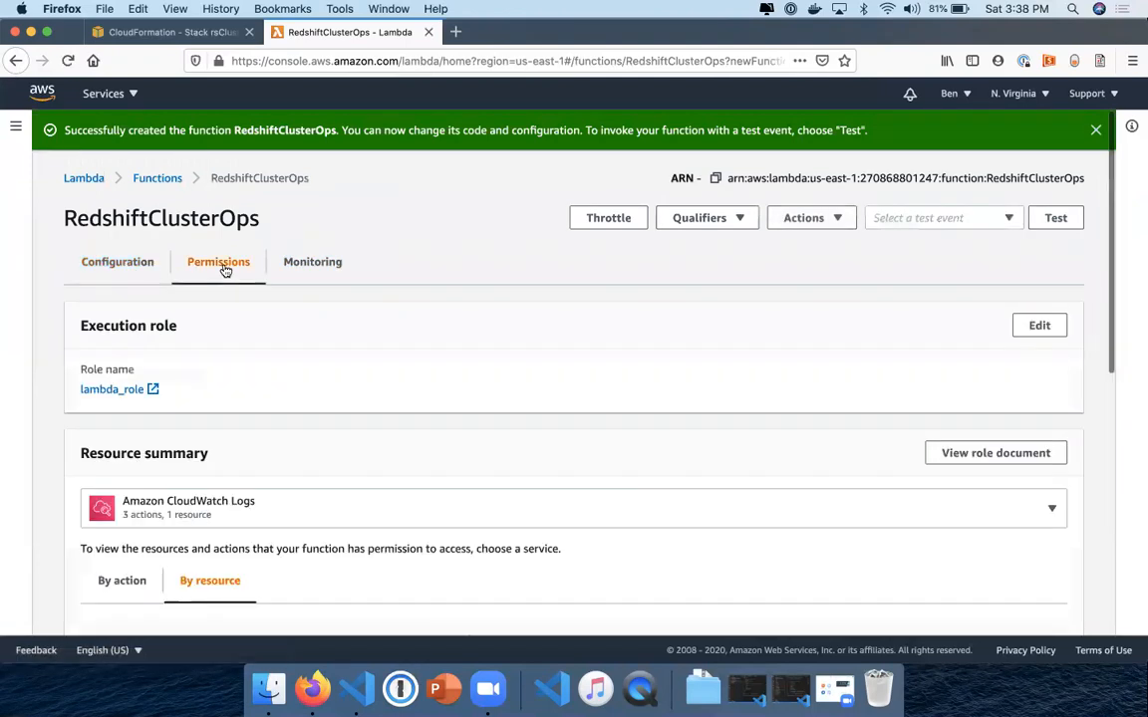
left_click(103, 390)
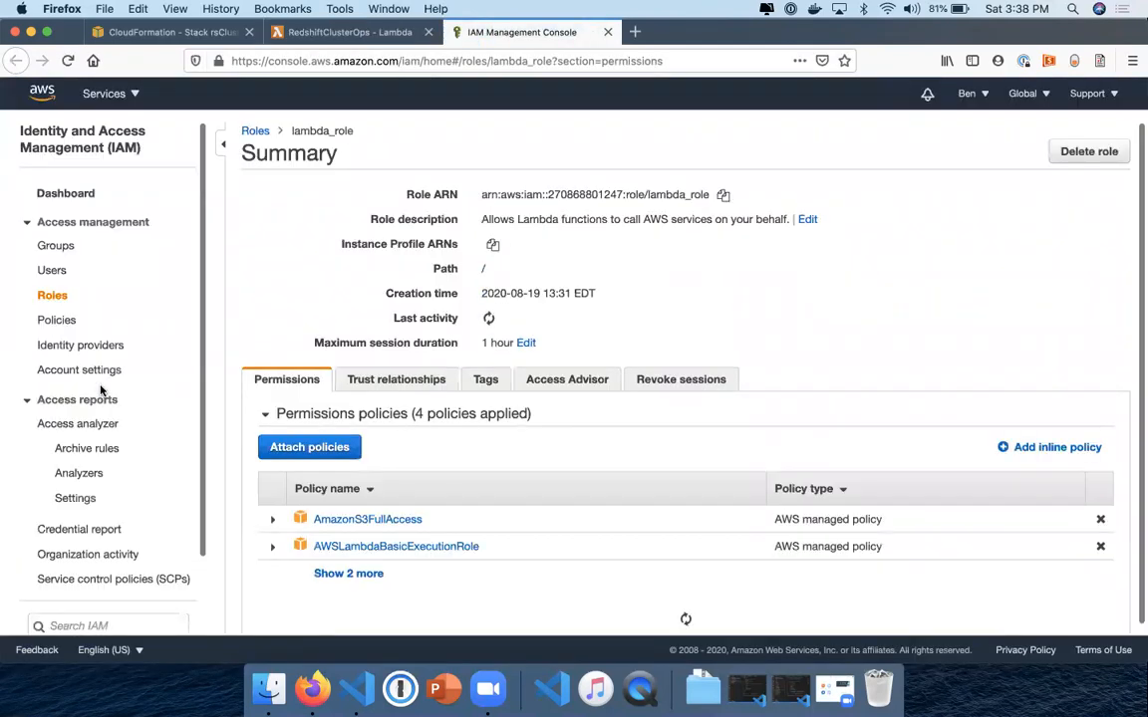
left_click(339, 574)
scroll(332, 576, "down", 1)
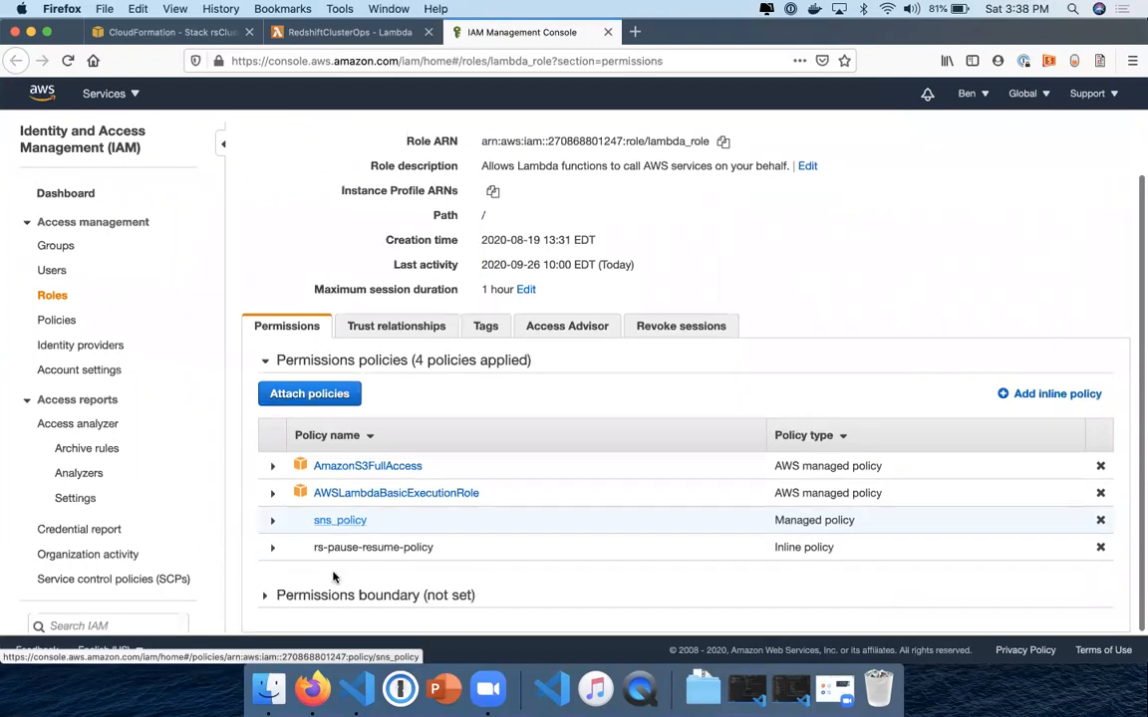
left_click(273, 547)
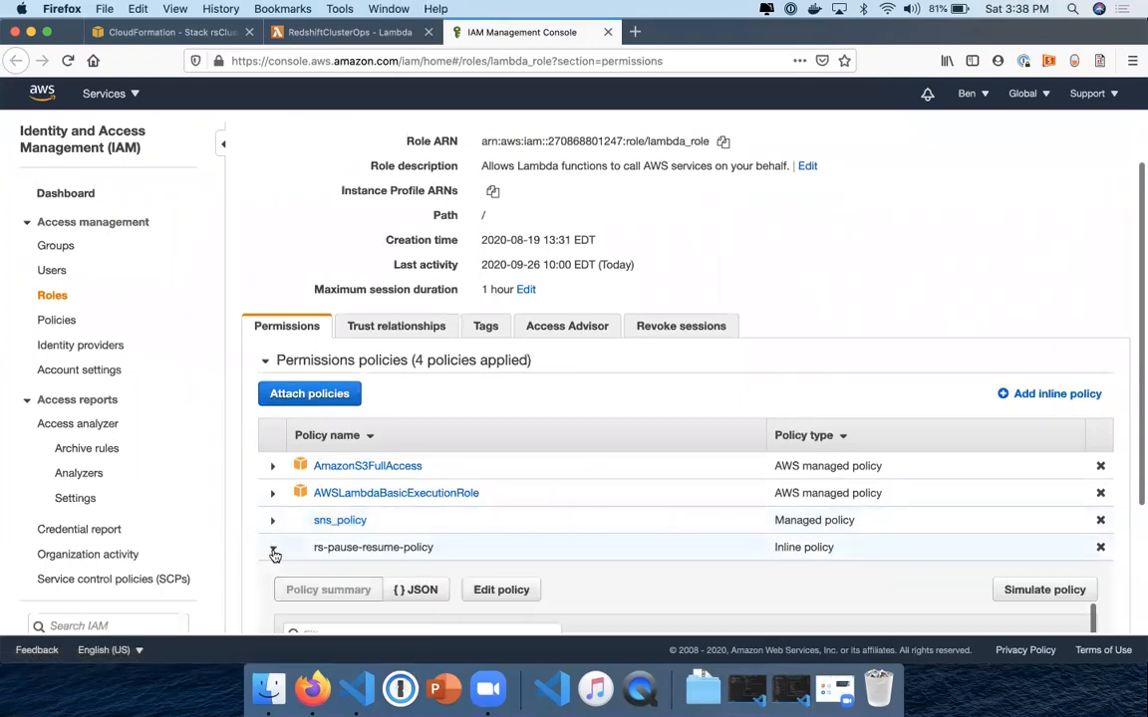
scroll(274, 553, "down", 5)
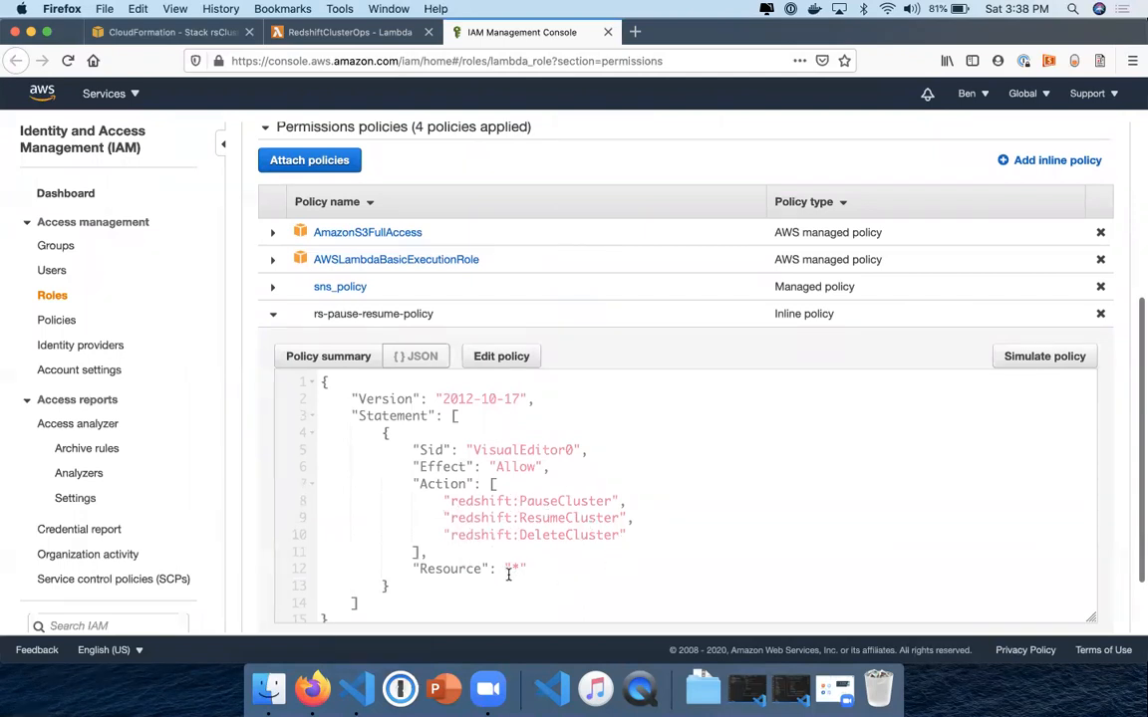
Highlight the Resource line in the rs-pause-resume-policy JSON to examine which resources it covers.
left_click_drag(505, 568, 551, 569)
double_click(510, 569)
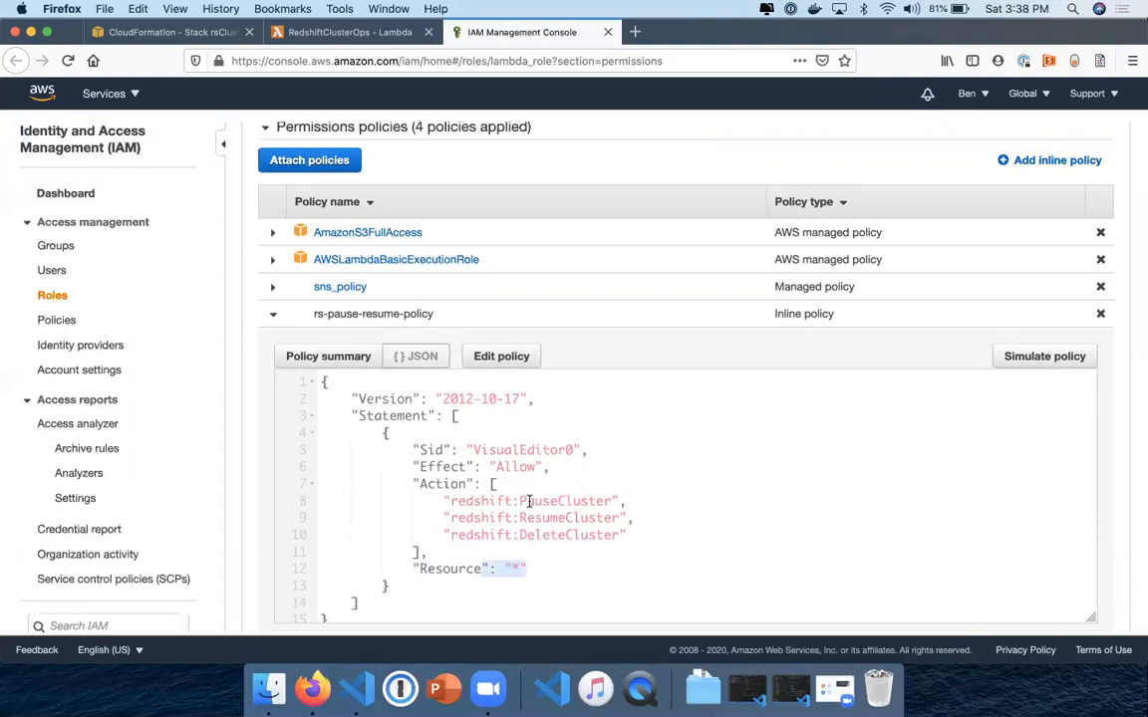
left_click(530, 569)
left_click_drag(530, 569, 403, 566)
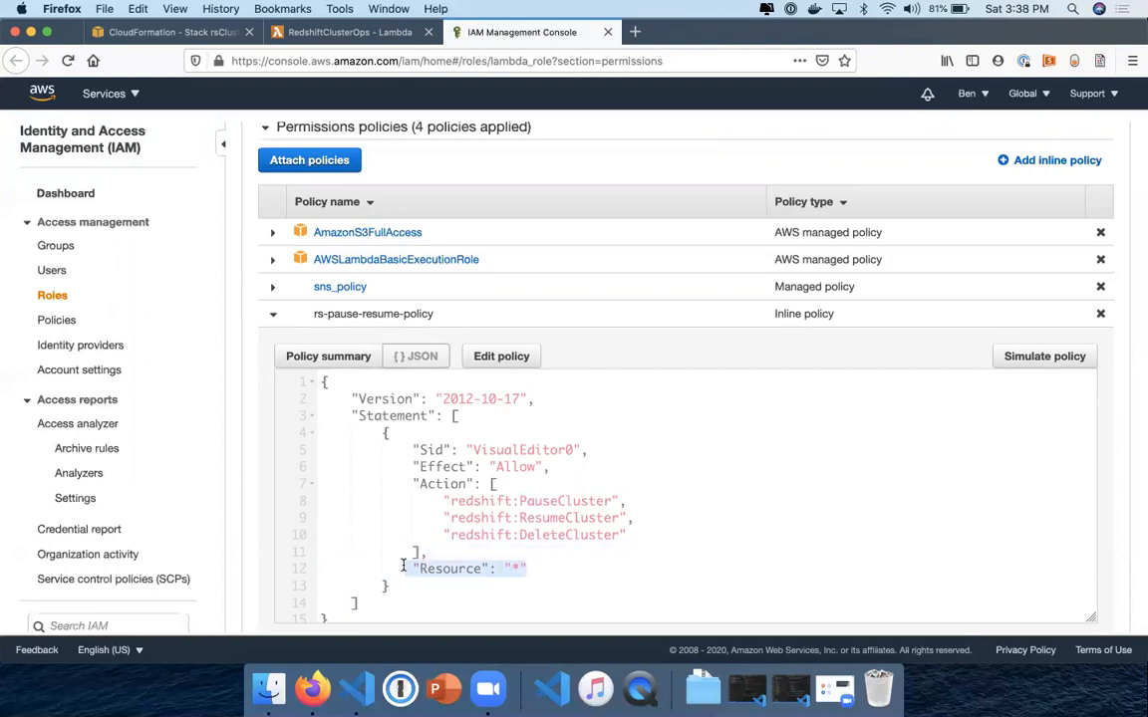
key("ctrl+shift+Tab")
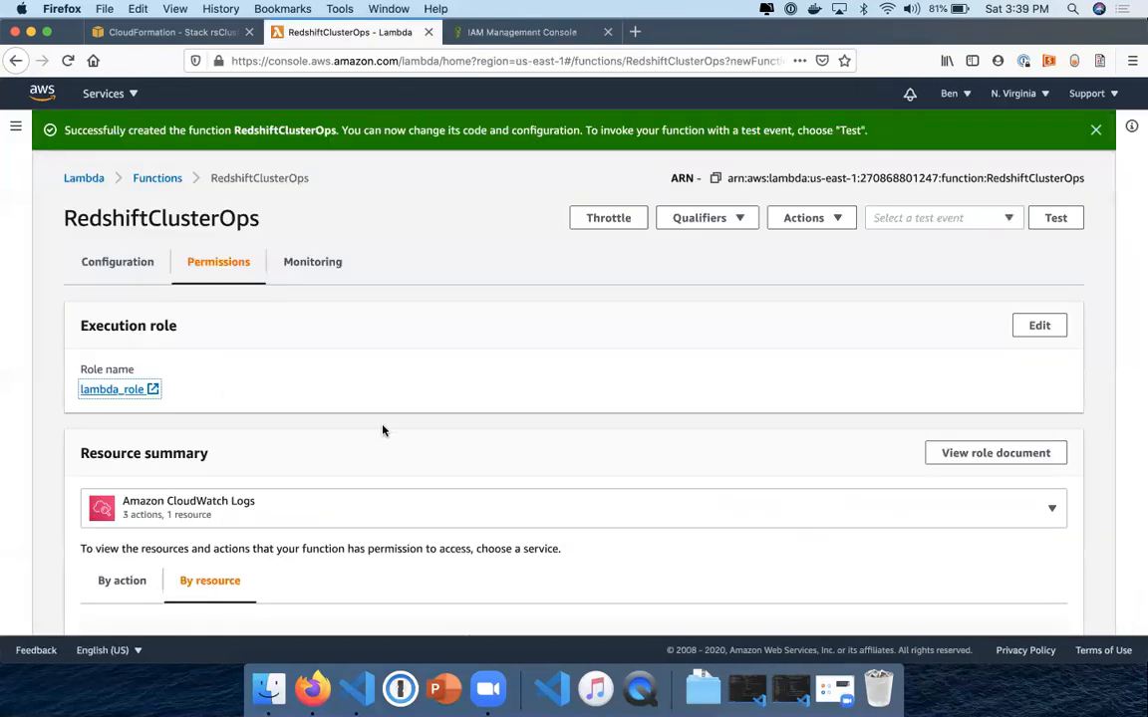
scroll(383, 431, "down", 5)
scroll(383, 430, "up", 5)
key("ctrl+Tab")
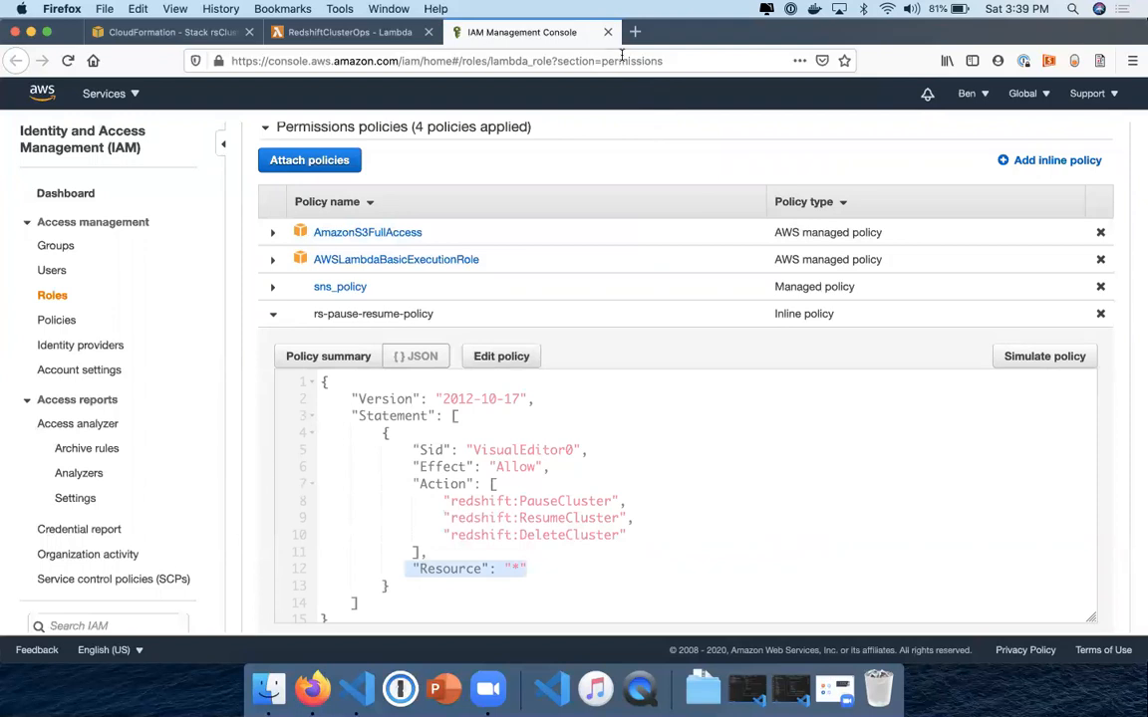
Open the CloudWatch service and go to its list of event rules.
scroll(449, 159, "up", 5)
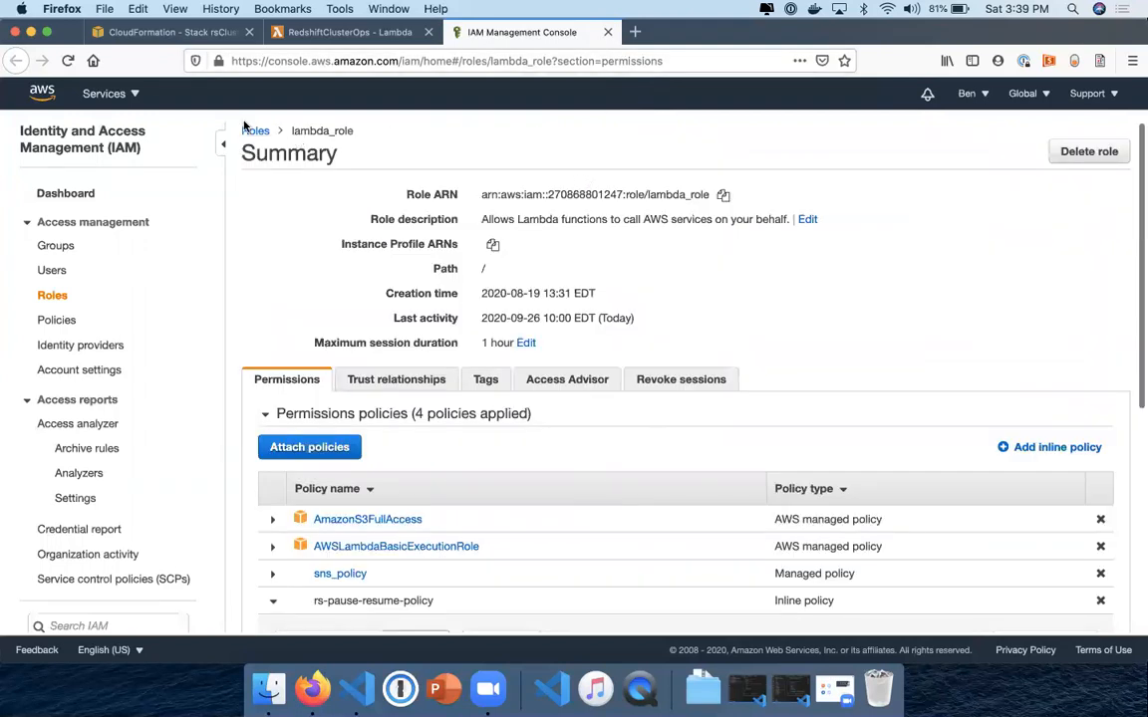
left_click(103, 93)
type("cloudw")
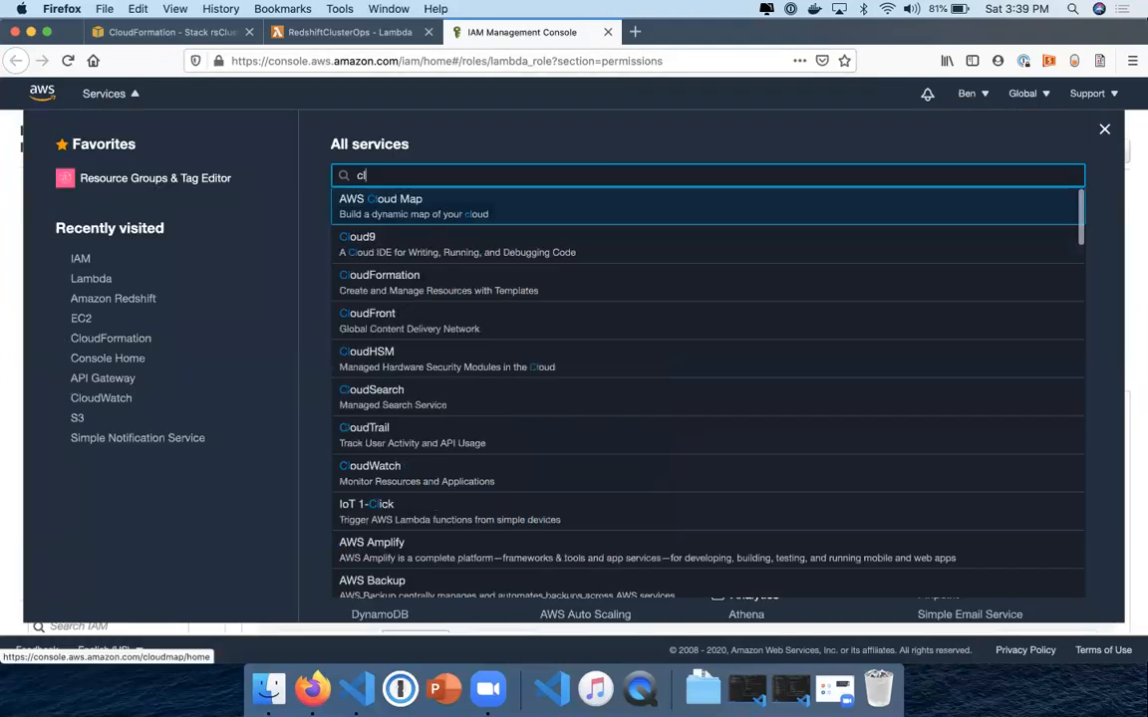
left_click(395, 215)
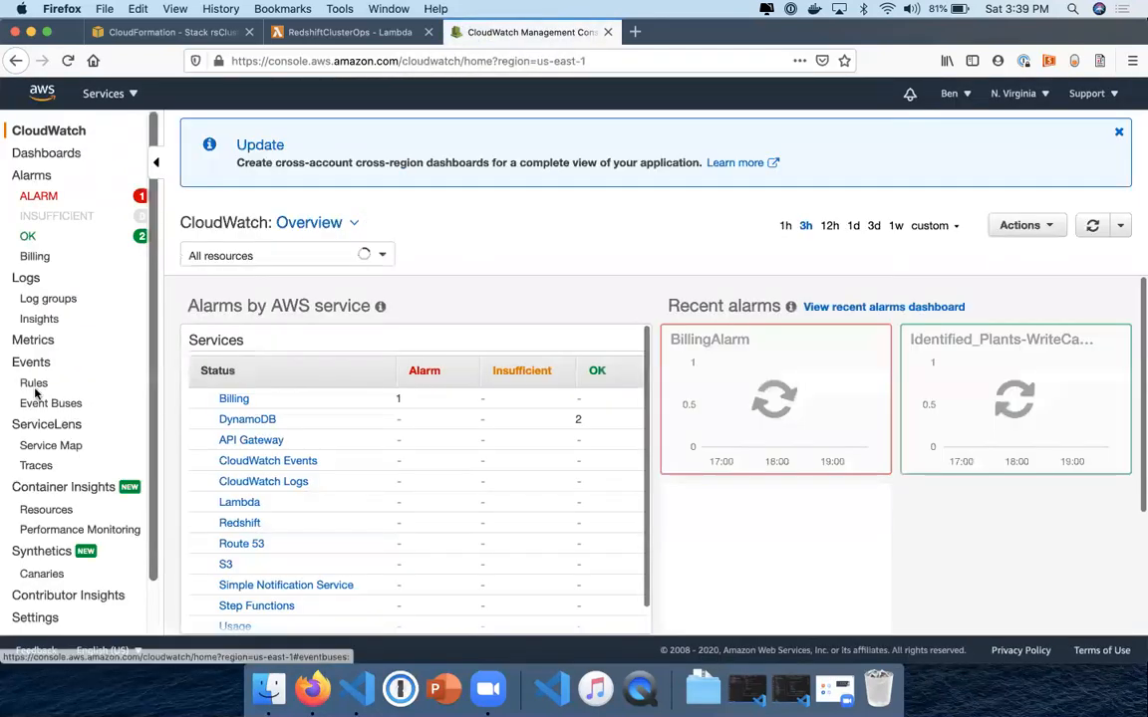
left_click(34, 384)
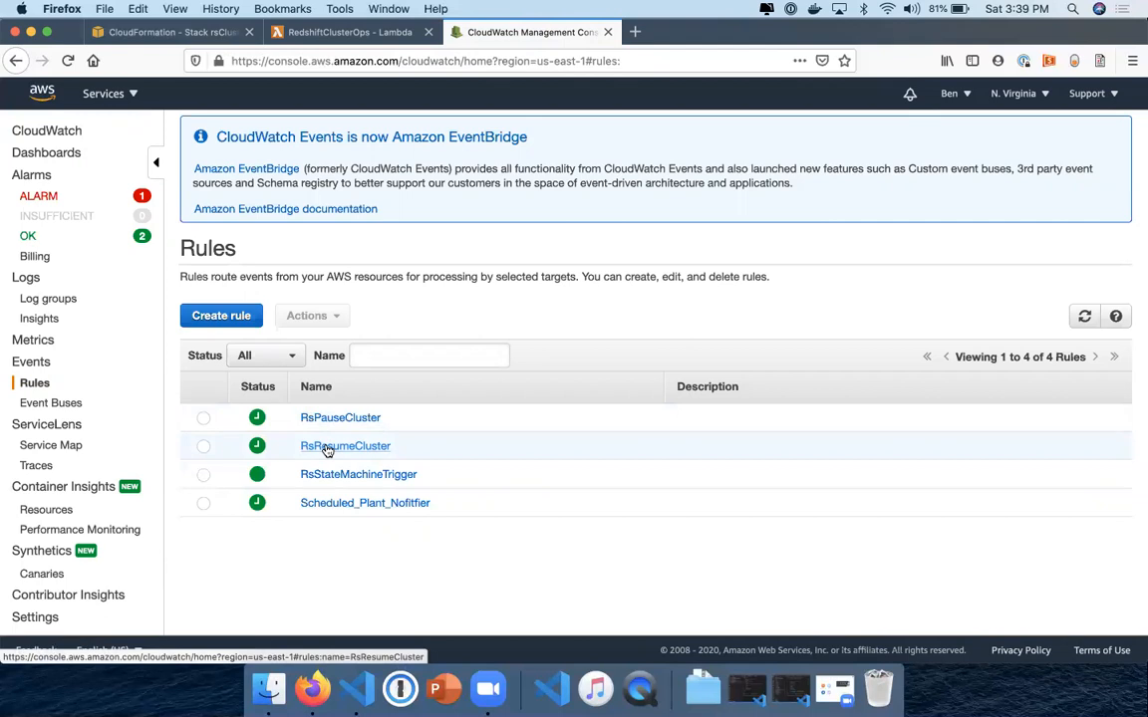
Examine the schedules and targets of the RsResumeCluster and RsPauseCluster rules.
left_click(326, 449)
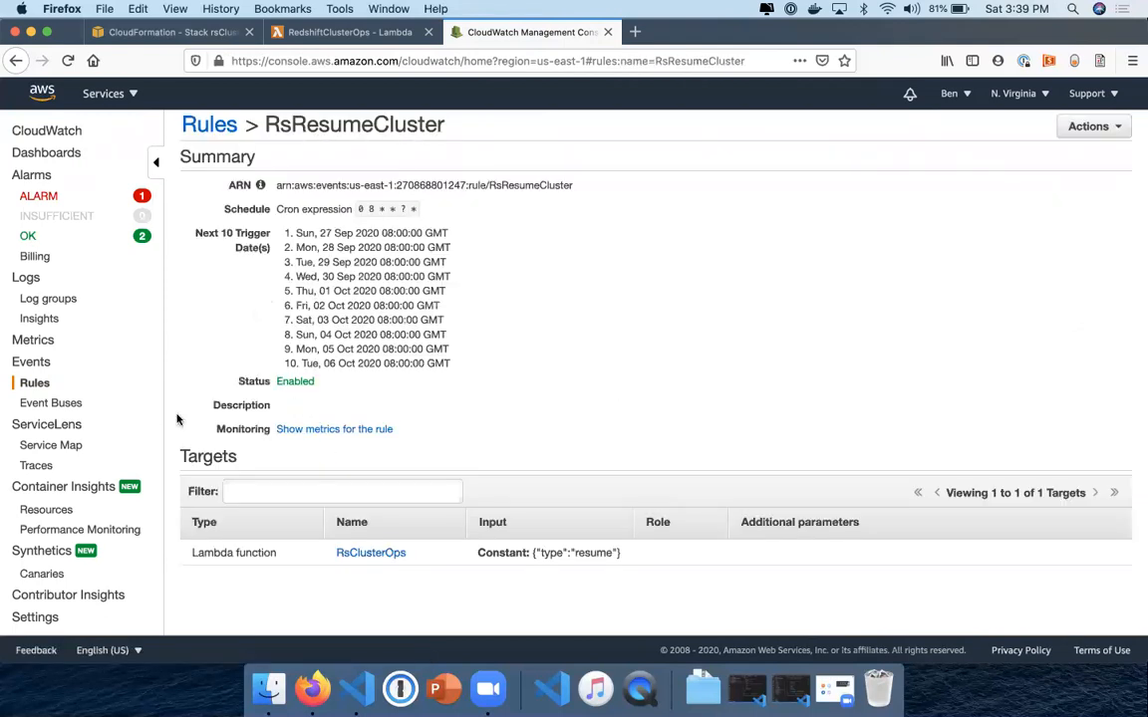
left_click(28, 384)
left_click(346, 419)
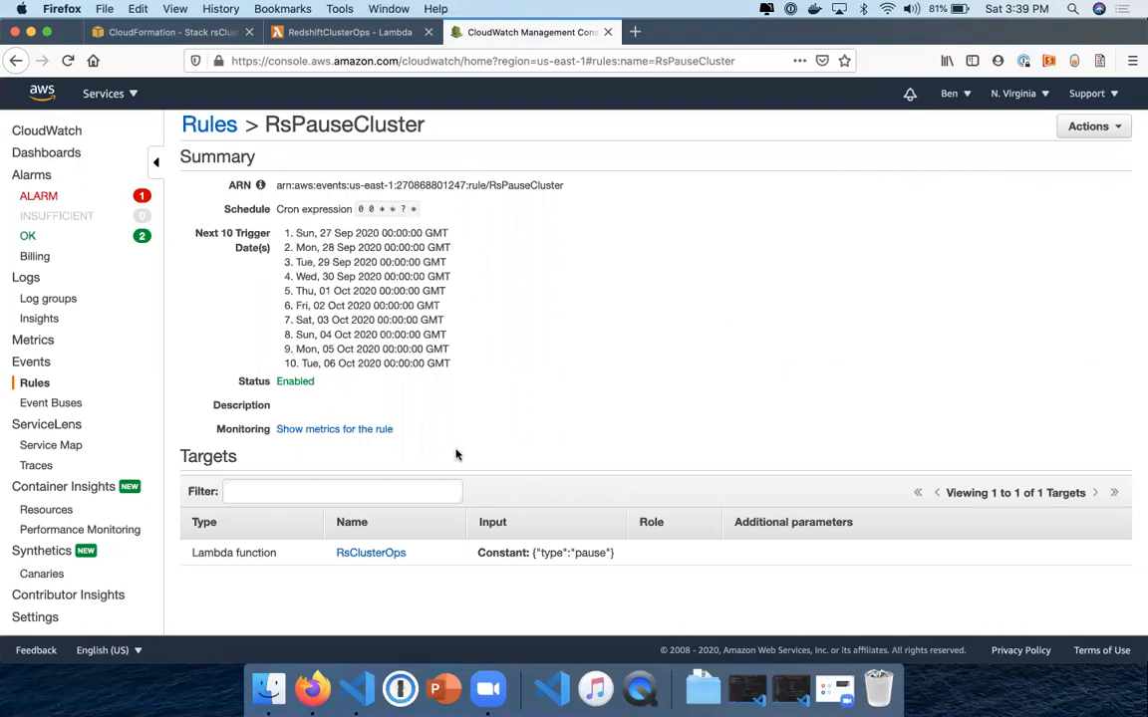
Return to the list of event rules and delete the RsPauseCluster rule.
left_click(33, 383)
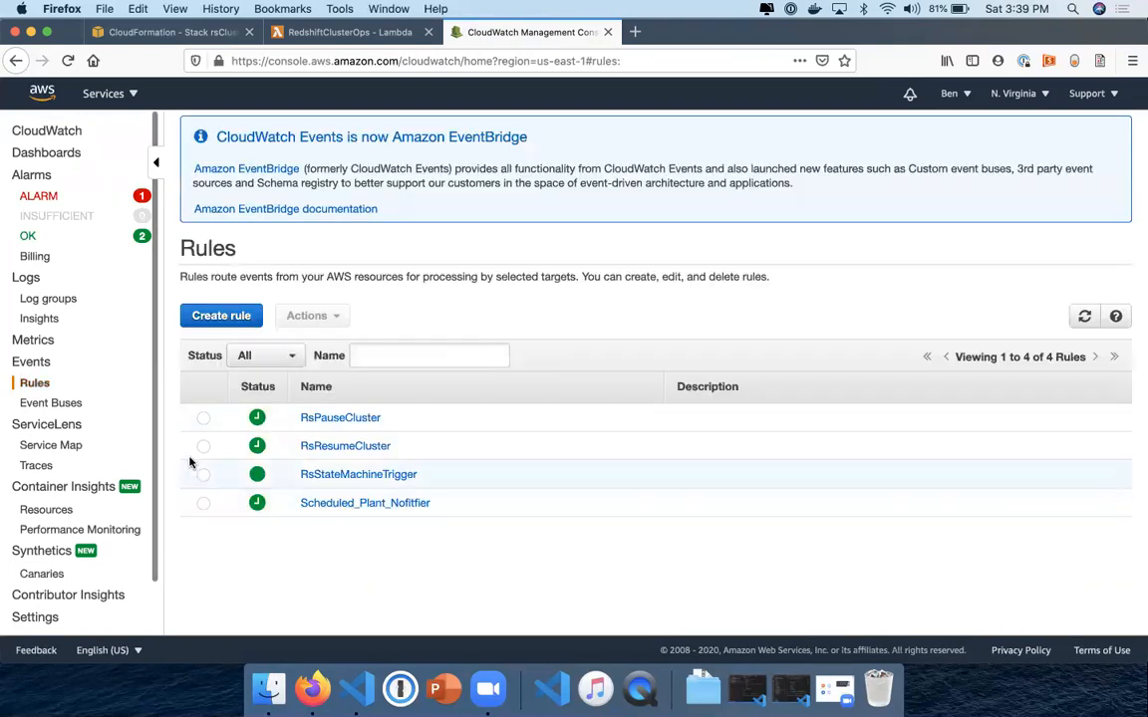
left_click(203, 417)
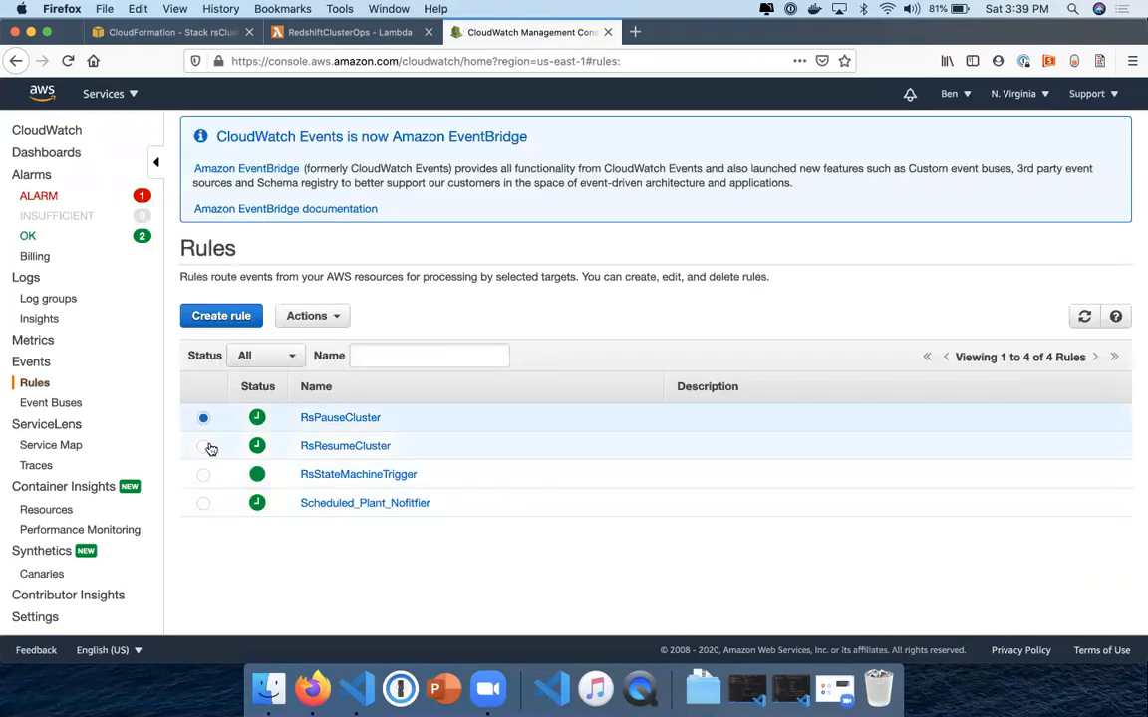
left_click(328, 315)
left_click(289, 363)
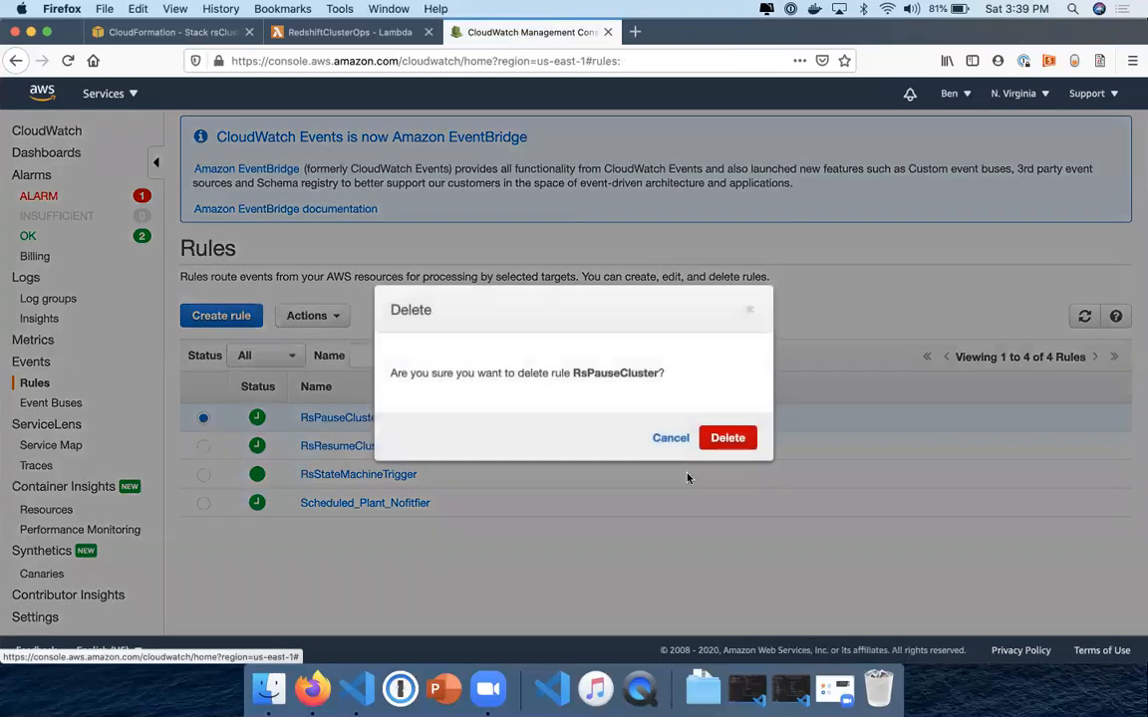
left_click(717, 438)
Delete the RsResumeCluster rule from the event rules.
left_click(204, 419)
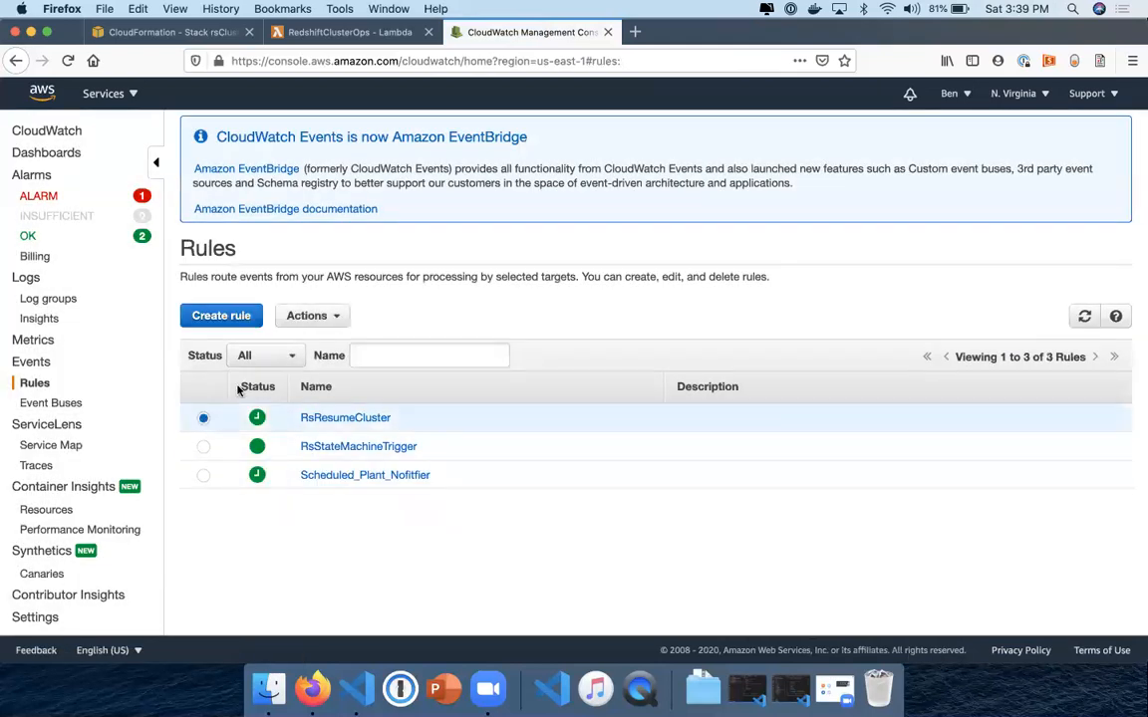
left_click(308, 315)
left_click(295, 365)
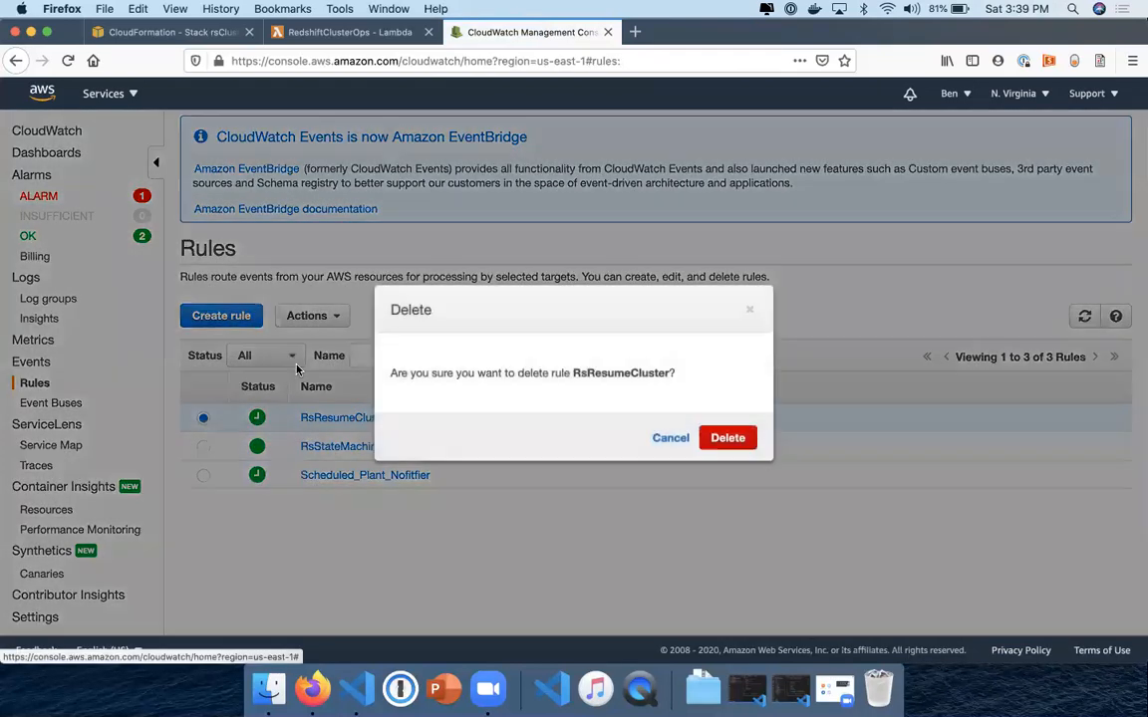
left_click(729, 438)
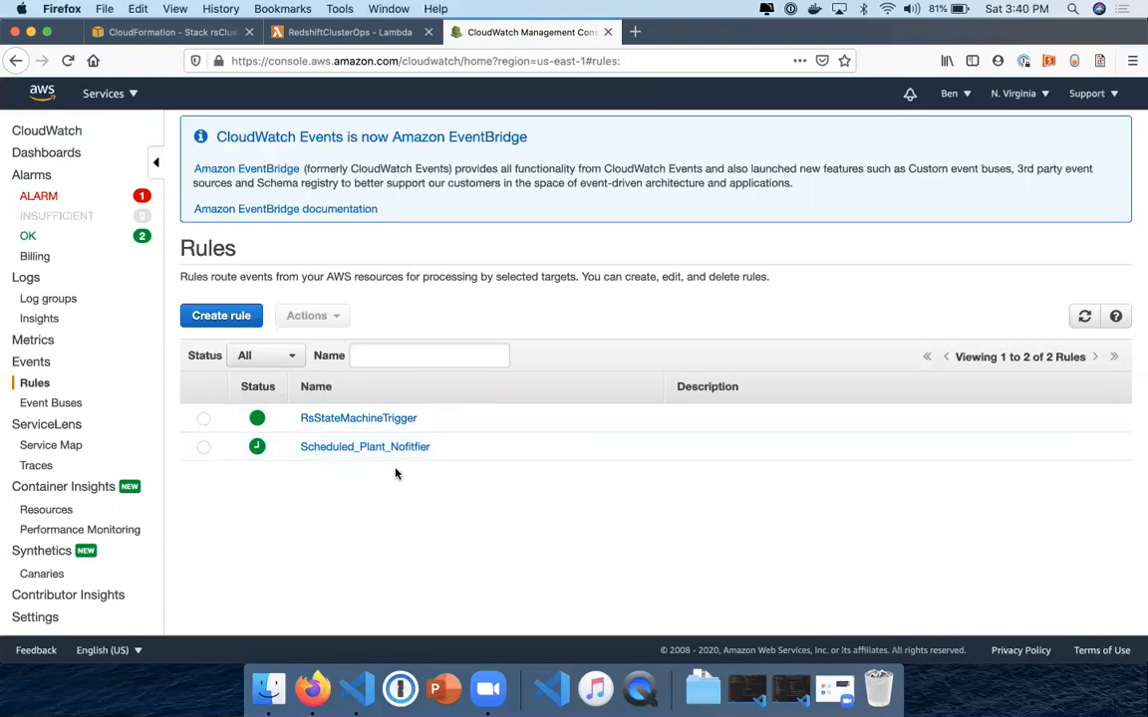
Start creating a new event rule that uses a schedule as its event source.
left_click(225, 317)
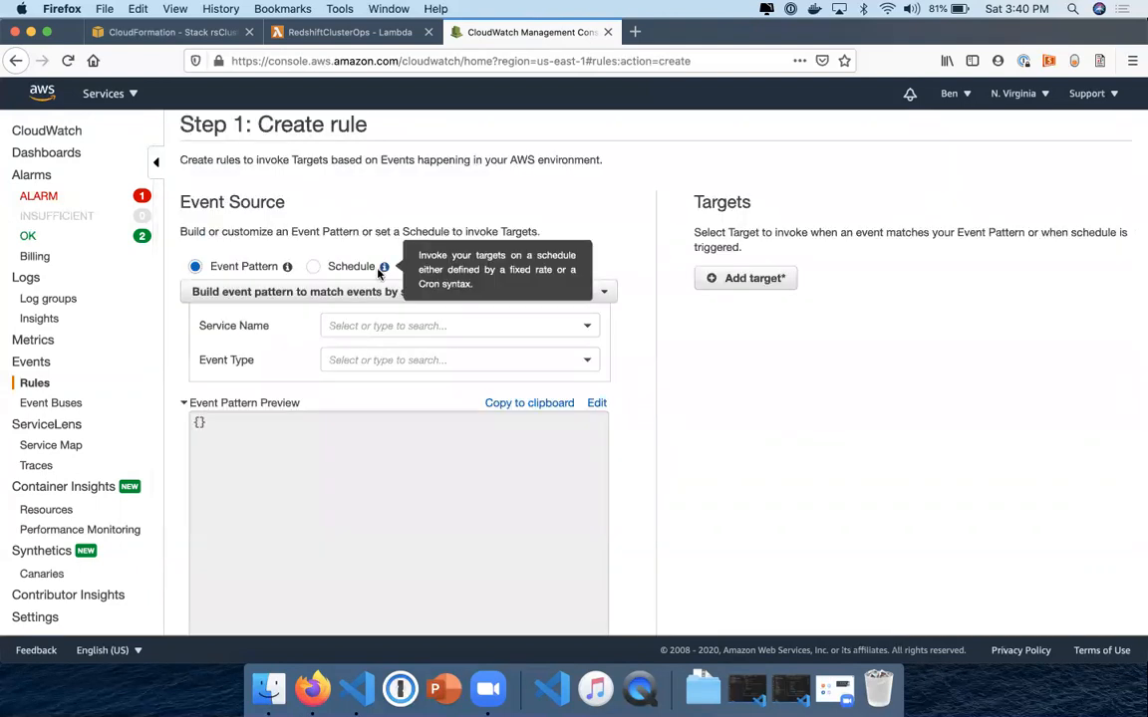
left_click(313, 267)
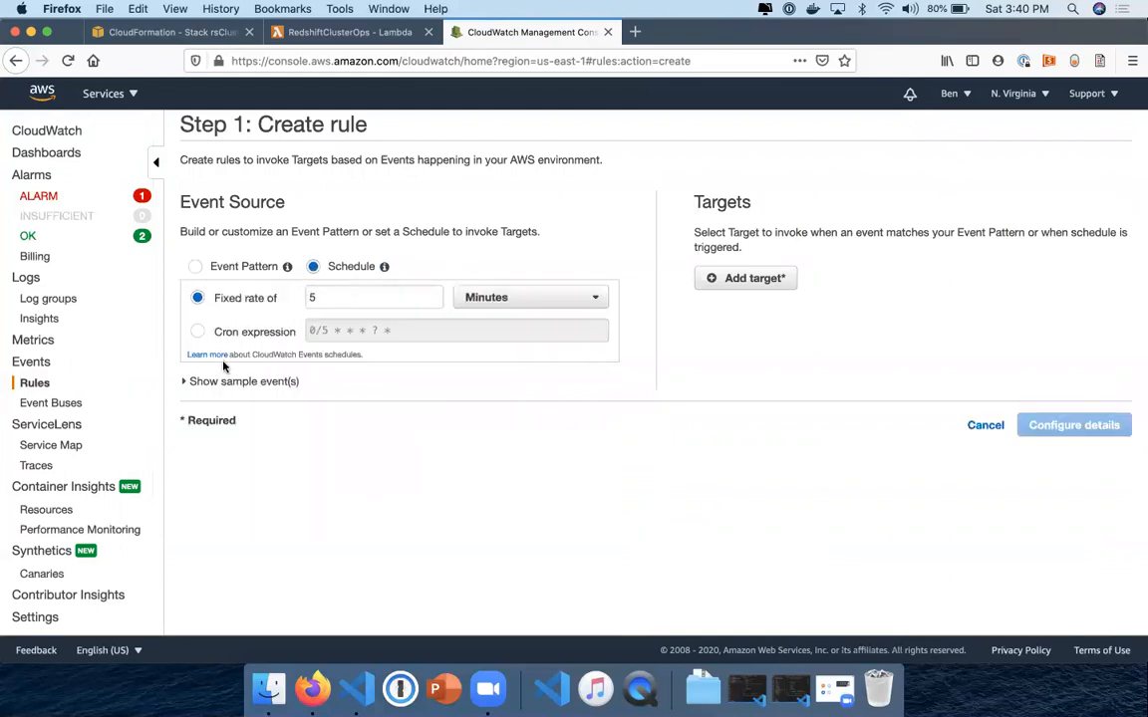
Try a fixed-rate schedule with the interval unit set to Hours.
left_click(498, 298)
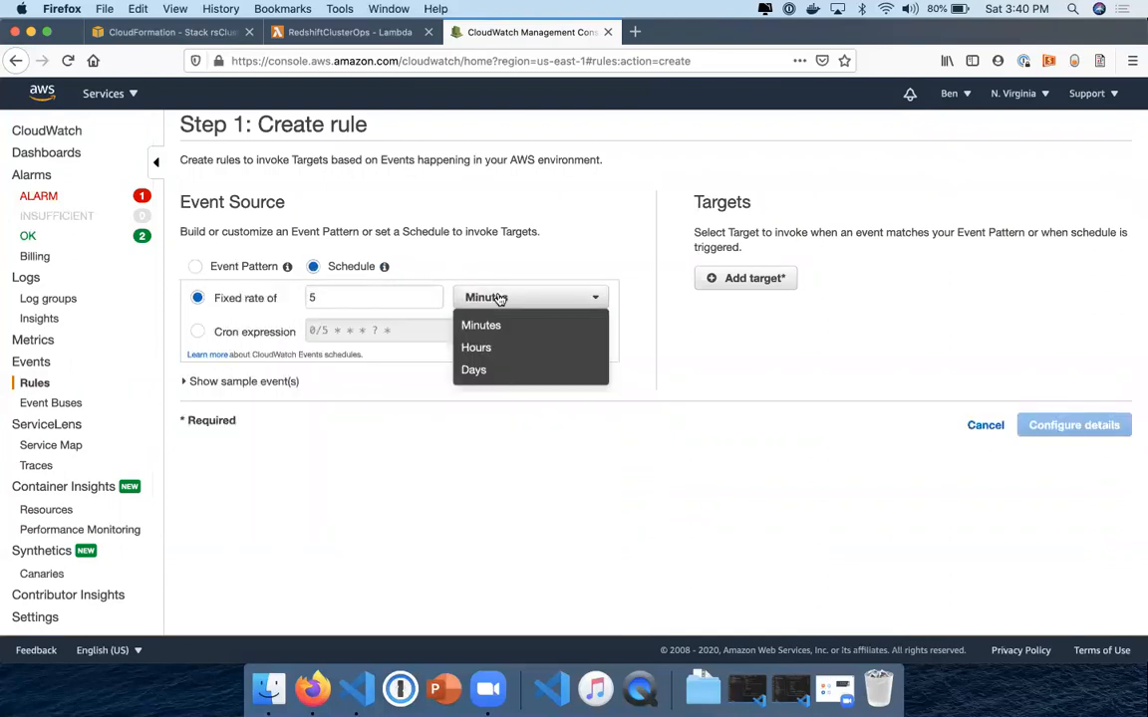
left_click(477, 347)
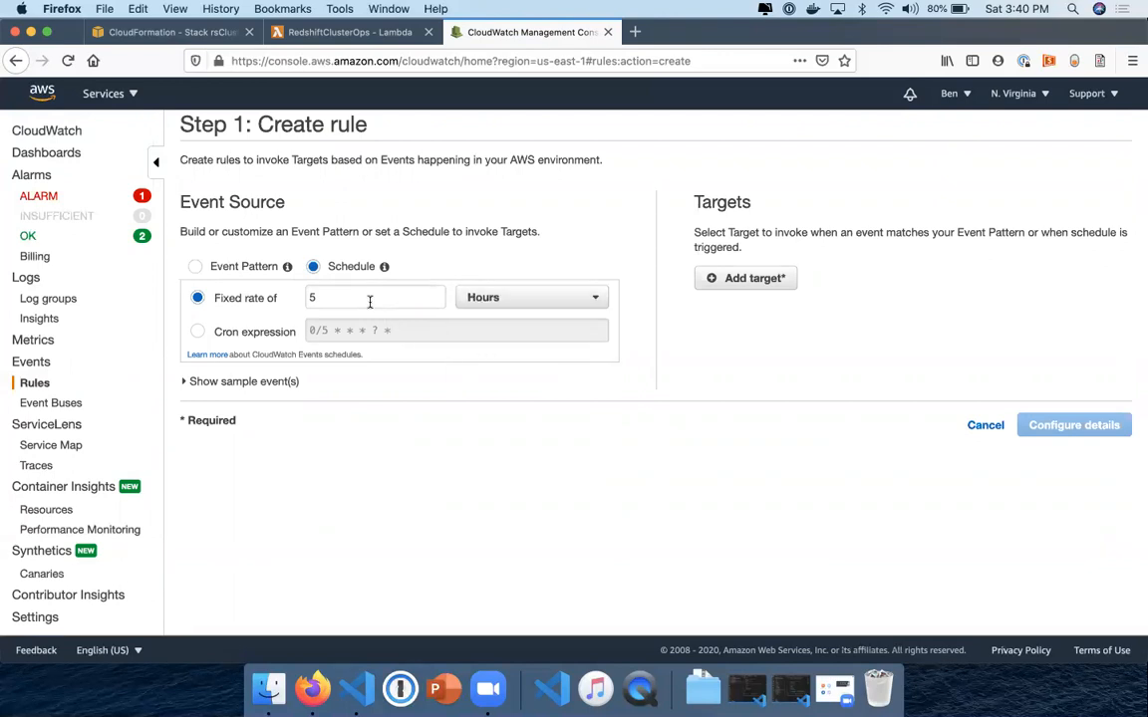
left_click(494, 304)
left_click(493, 303)
left_click_drag(374, 298, 279, 282)
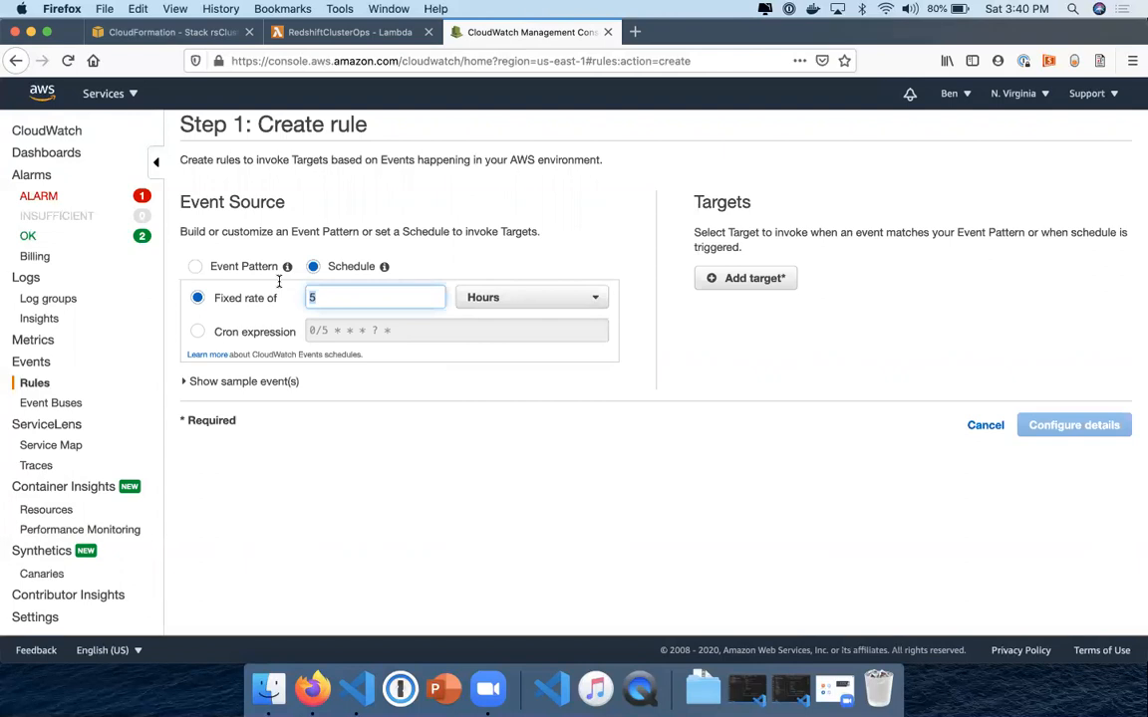
left_click(489, 299)
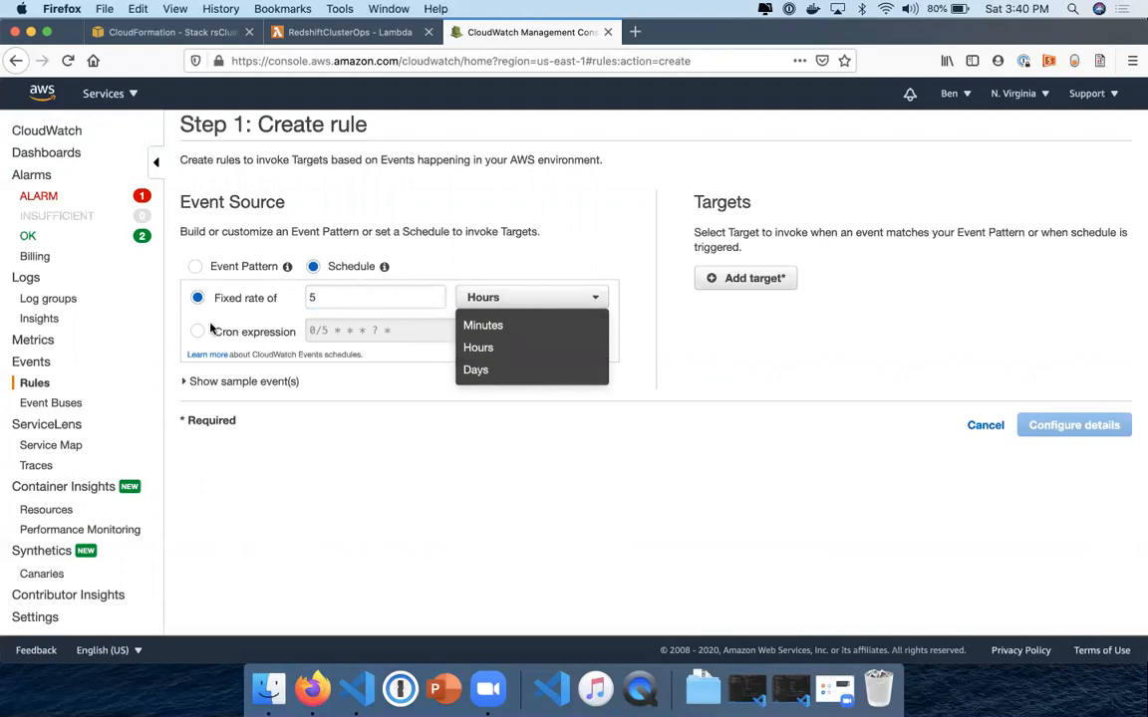
left_click(170, 295)
Schedule the rule with the cron expression * * * * ? * so it triggers every minute.
left_click(195, 330)
left_click(321, 331)
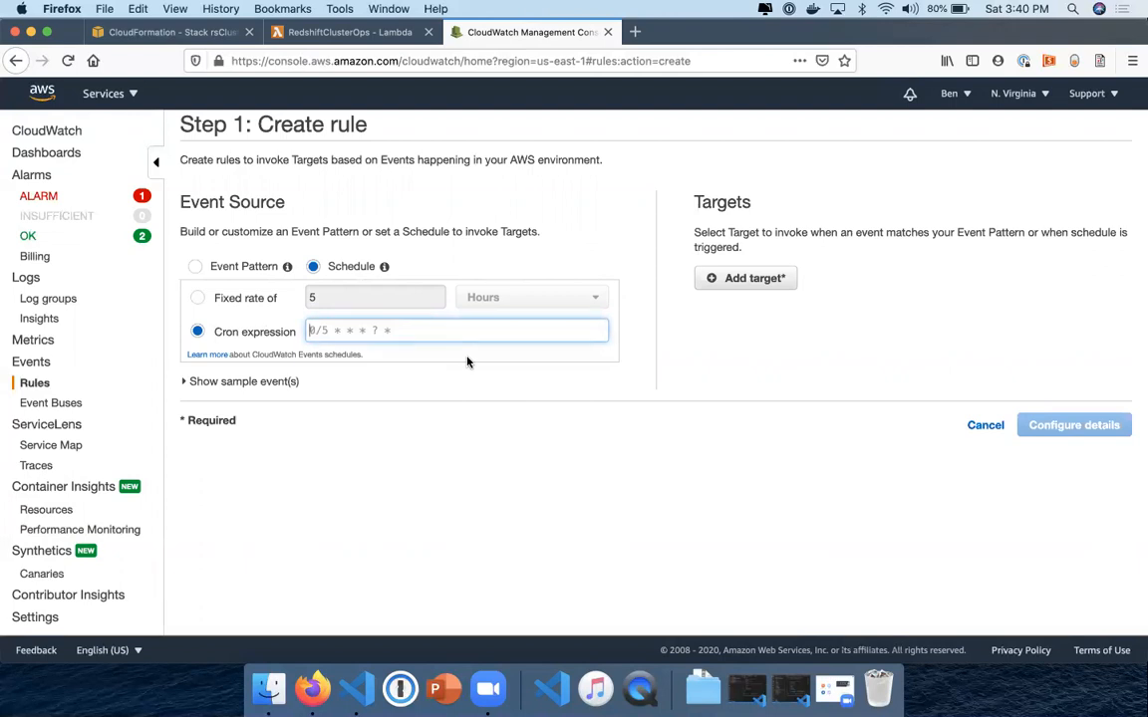
type("1")
key("BackSpace")
type("*")
type("*")
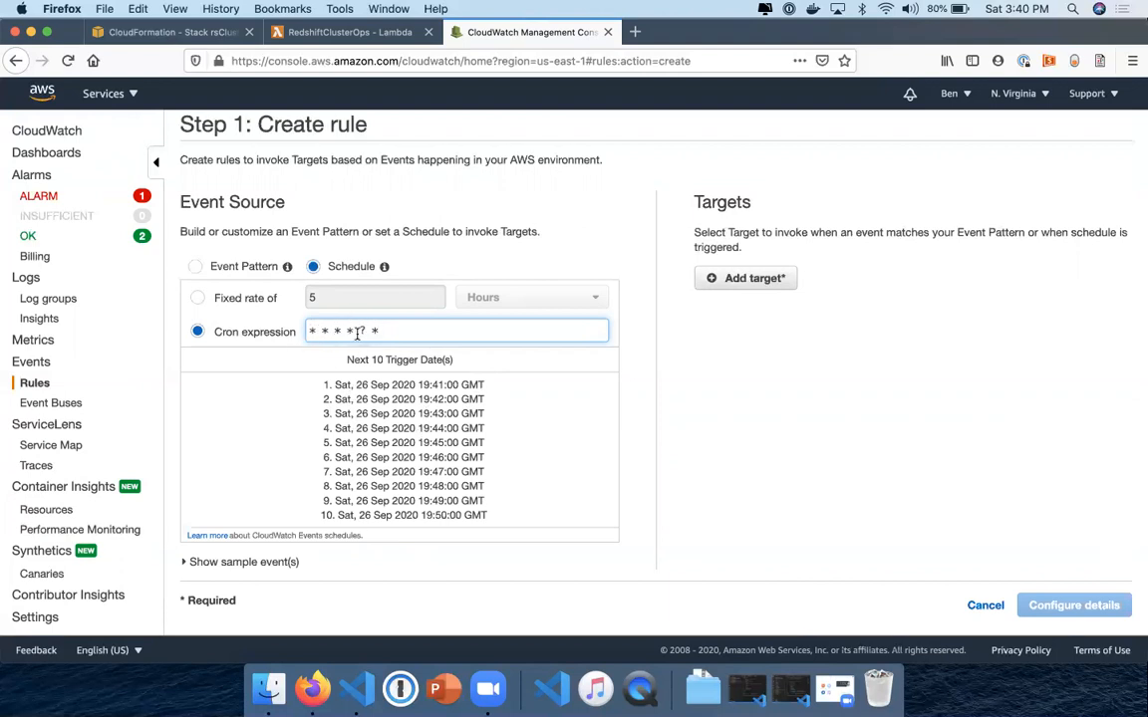
left_click_drag(372, 331, 389, 331)
double_click(311, 330)
Add a Lambda function target to the rule and choose the RedshiftClusterOps function.
left_click(767, 280)
left_click(825, 313)
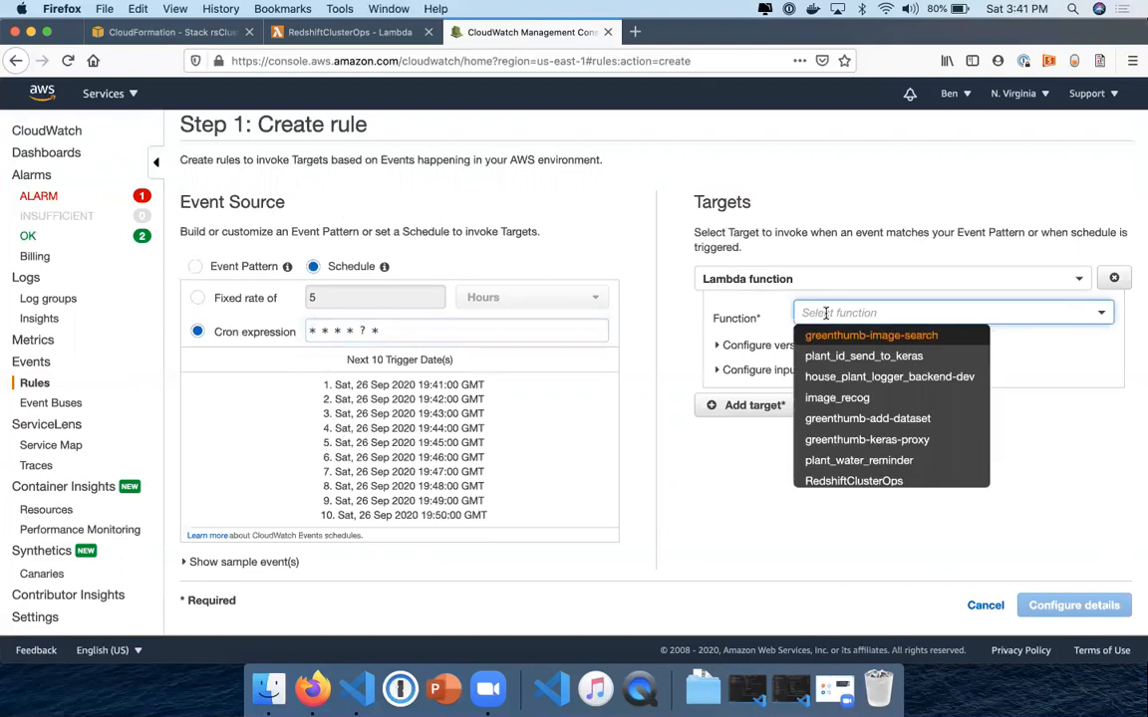
scroll(837, 369, "down", 2)
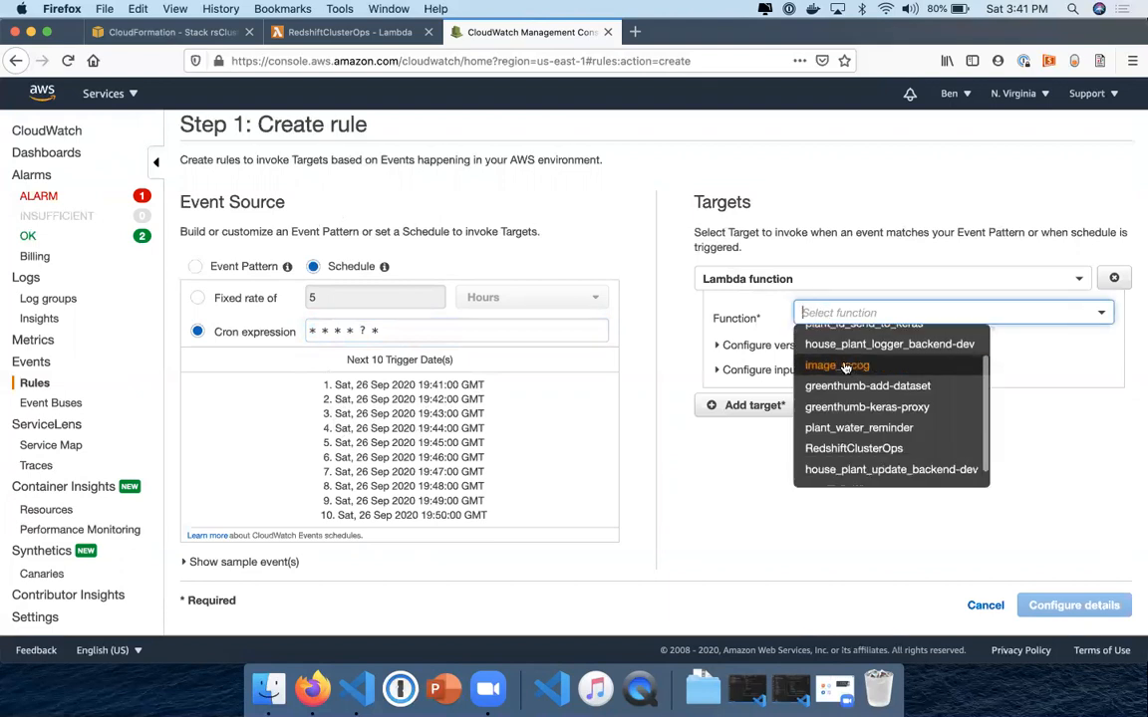
left_click(840, 441)
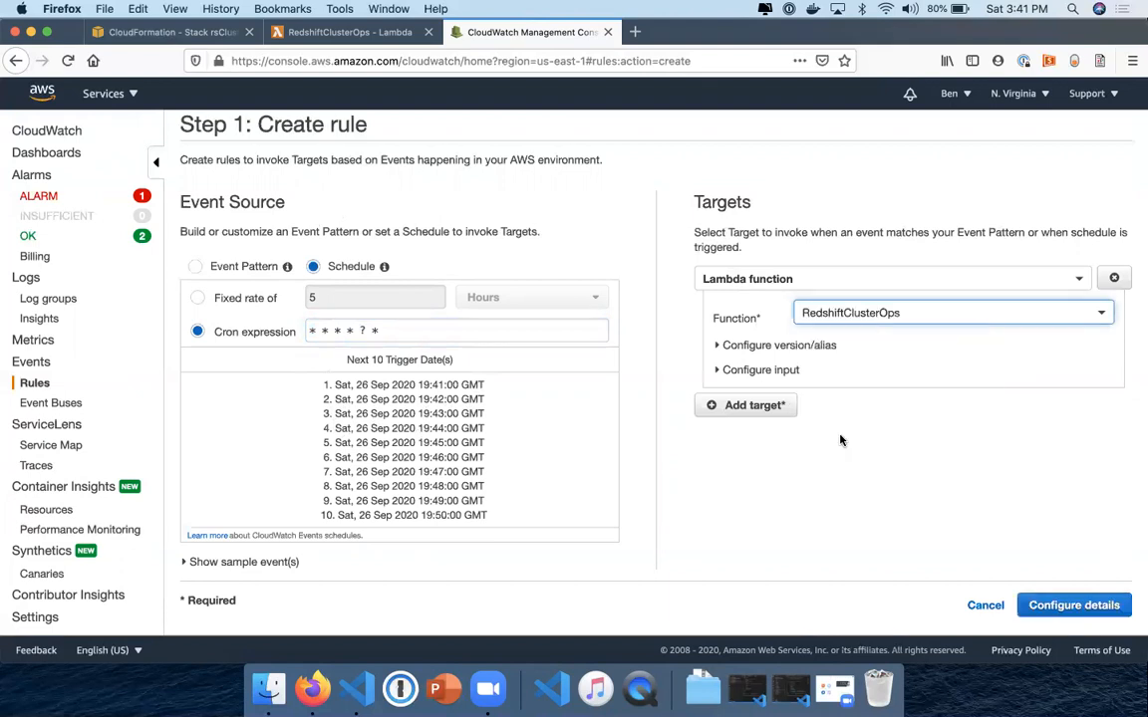
Configure the target's input as the constant JSON text {"type":"pause"}.
left_click(734, 372)
left_click(734, 371)
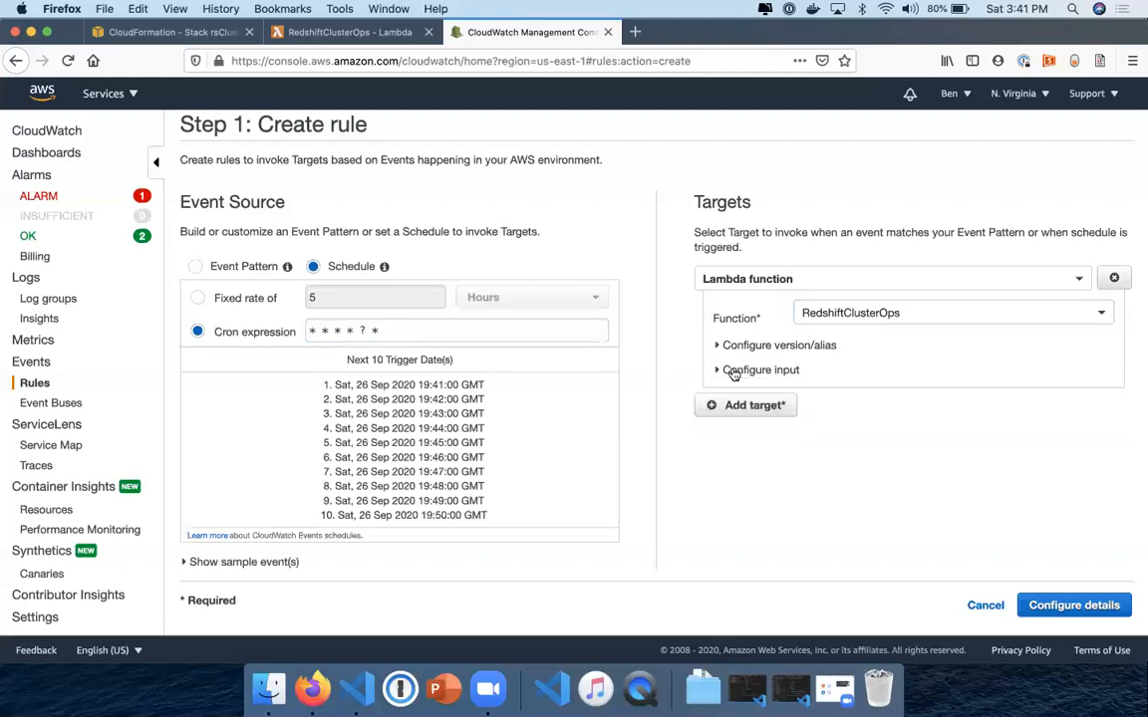
left_click(733, 369)
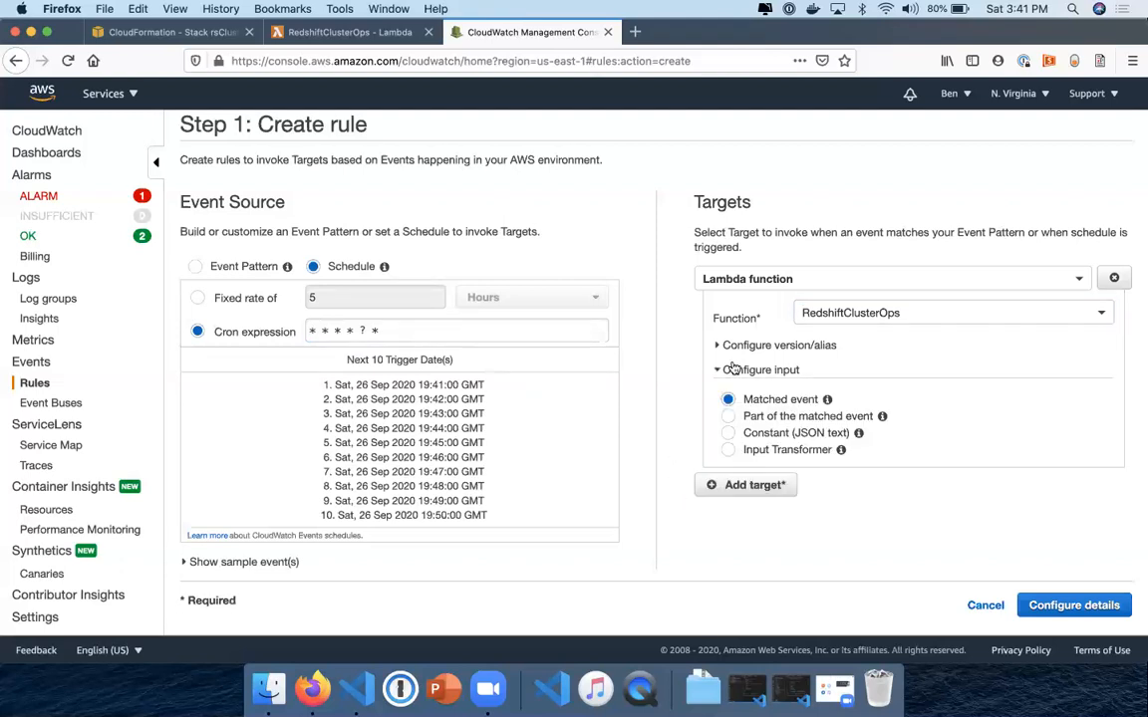
left_click(730, 434)
left_click(735, 457)
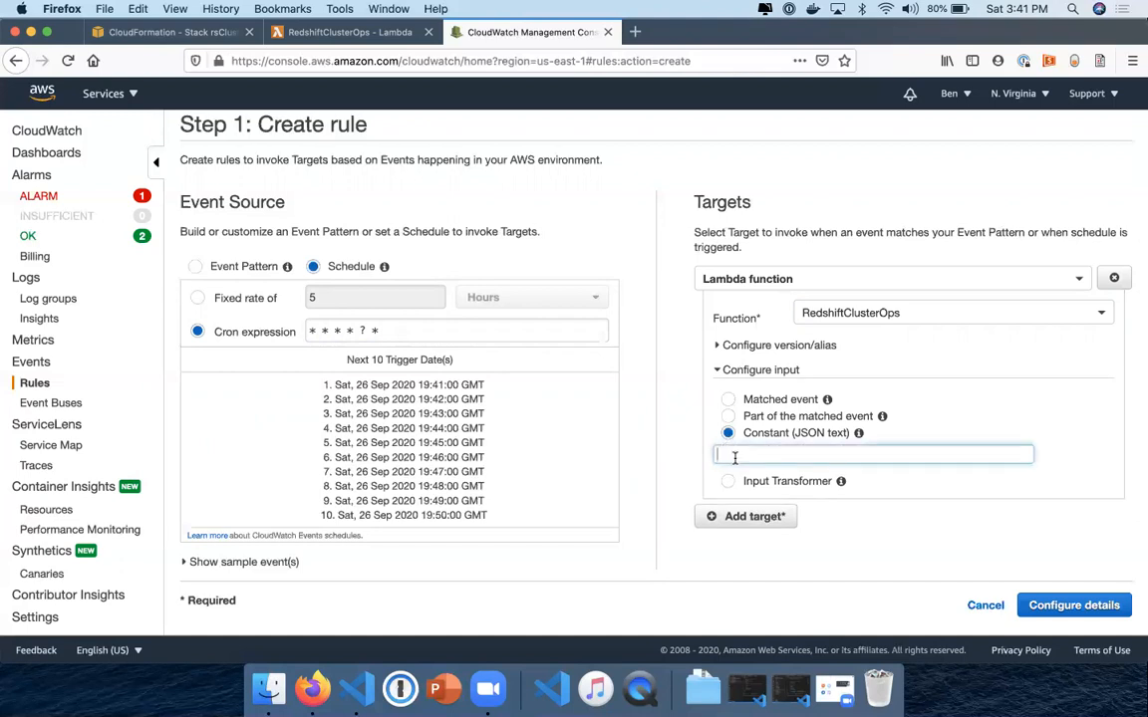
type("{}")
left_click(726, 455)
type("type")
type("\":\"pause")
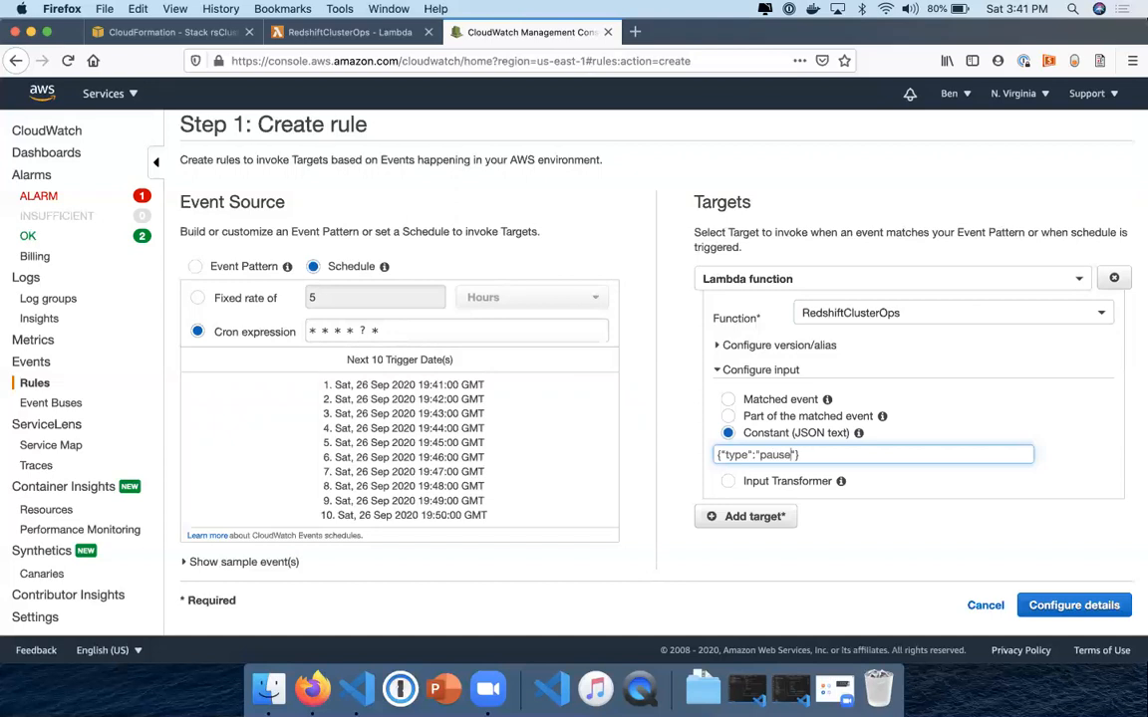
Name the rule RsPauseCluster, describe it as "Pause Redshift Cluster" and create it.
left_click(1058, 609)
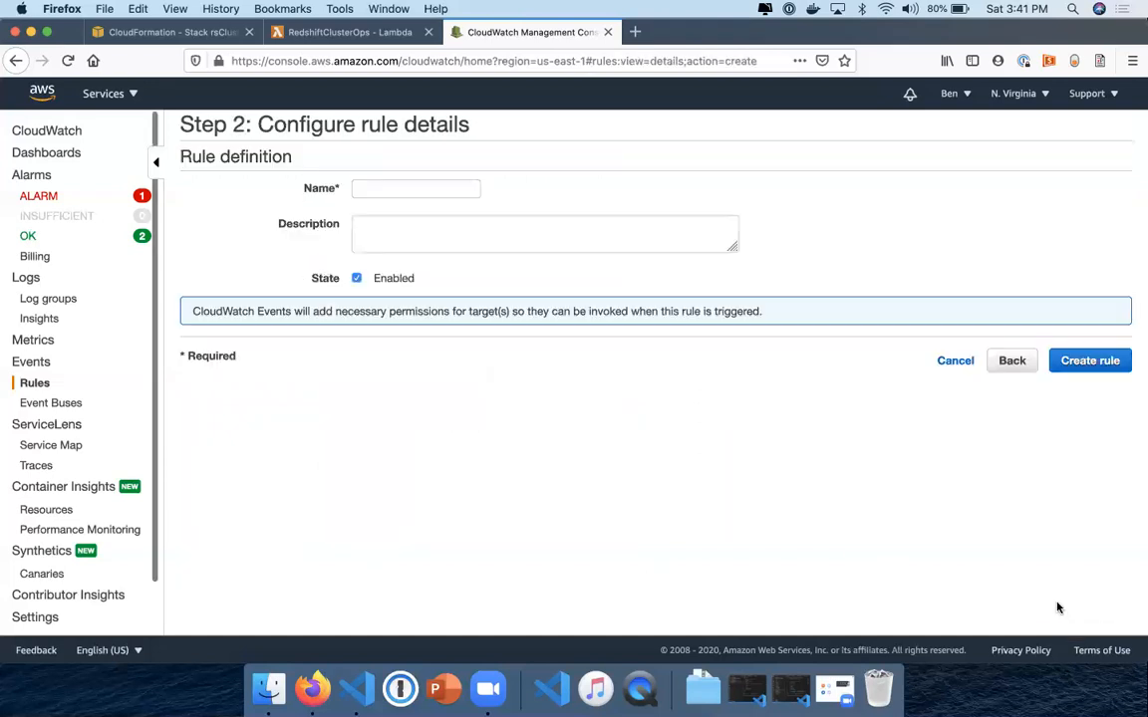
left_click(452, 190)
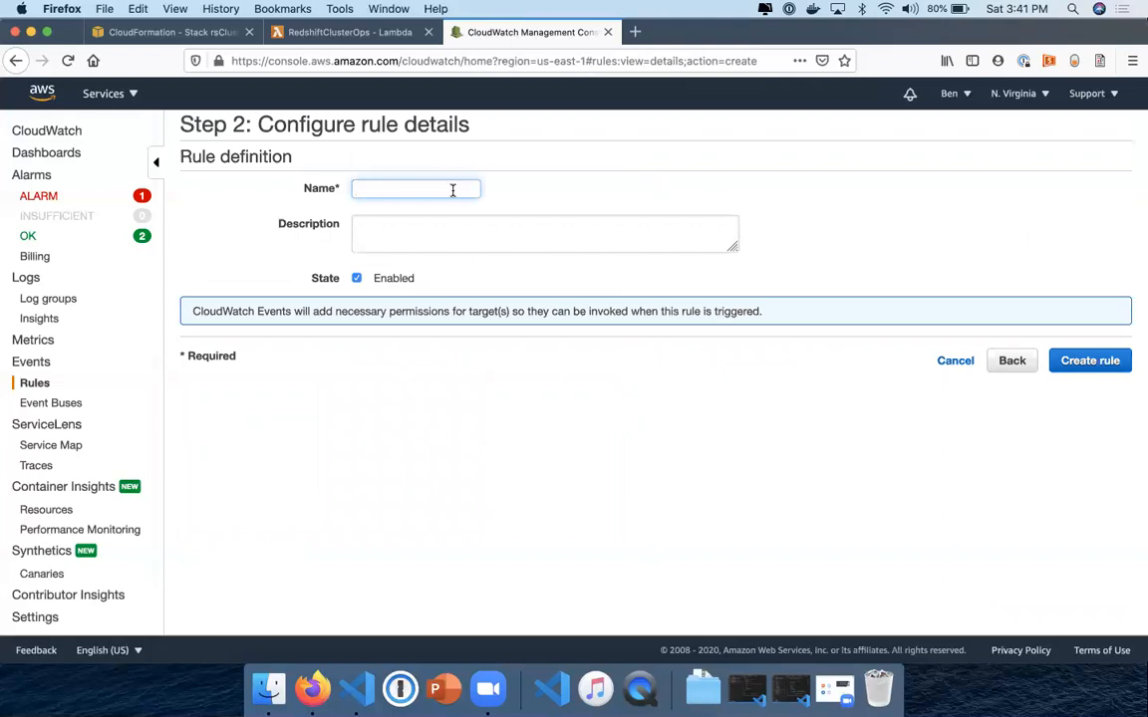
type("RsPasuseCluster")
left_click(658, 230)
type("Pause Redsh")
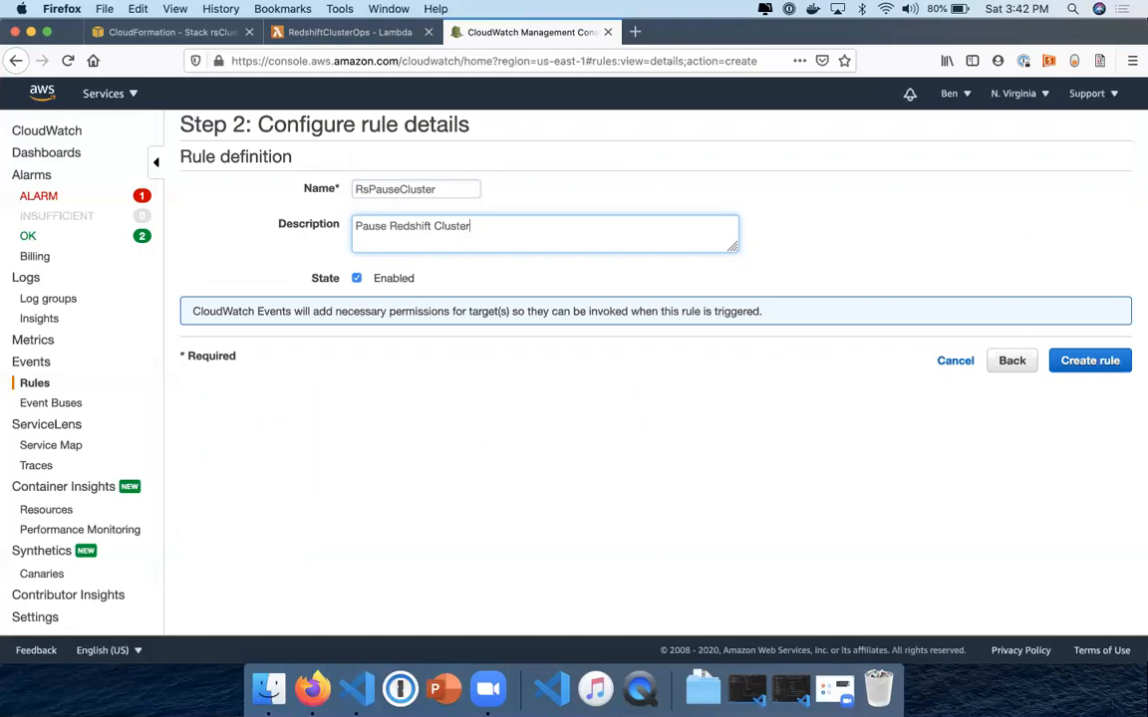
left_click(1089, 360)
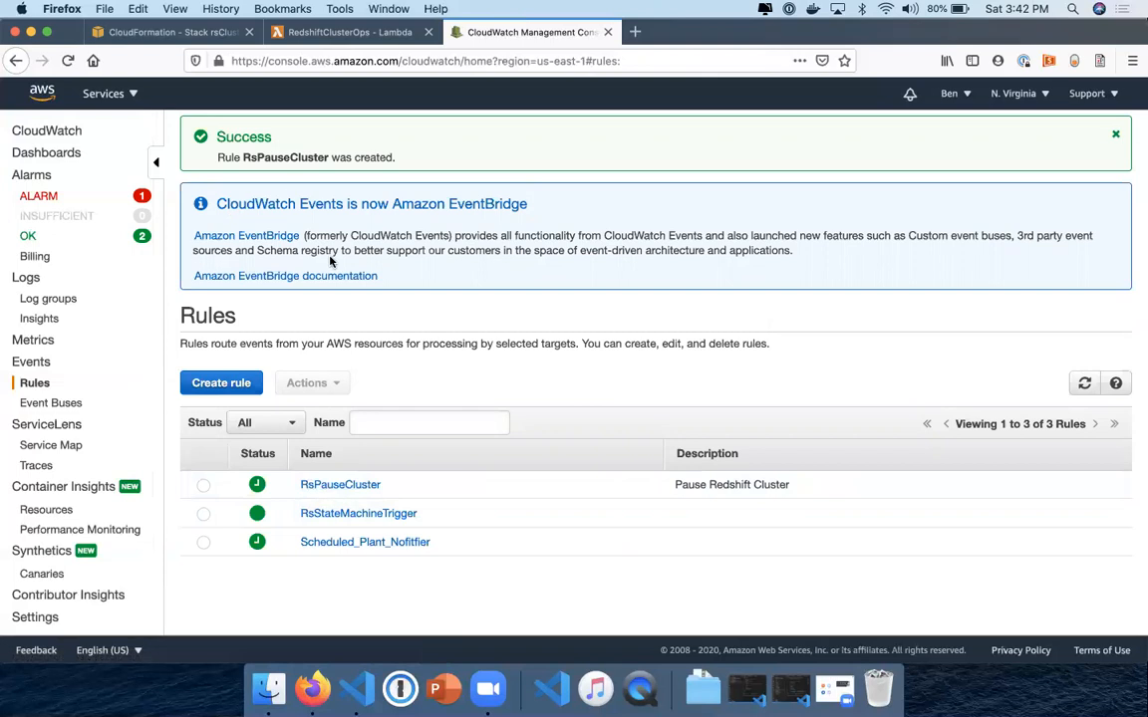
Switch to the RedshiftClusterOps Lambda function and look through its permissions, including the resource-based policy.
key("ctrl+shift+Tab")
scroll(366, 400, "down", 4)
scroll(365, 399, "down", 3)
scroll(366, 399, "up", 7)
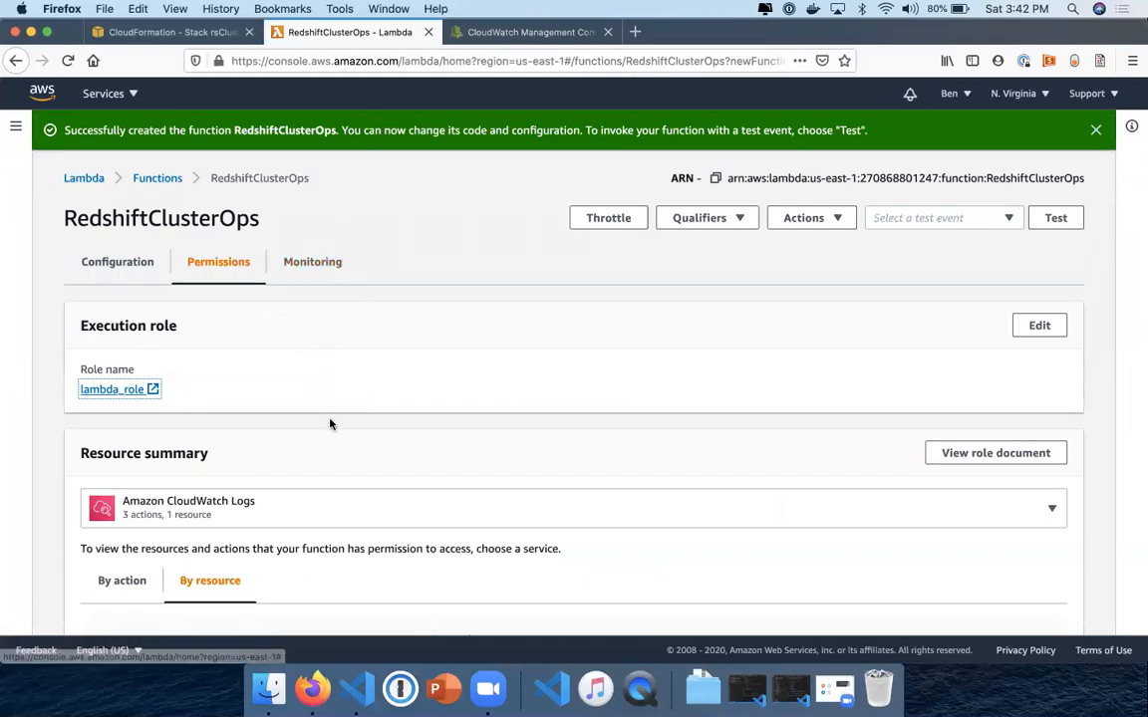
key("ctrl+Tab")
key("ctrl+shift+Tab")
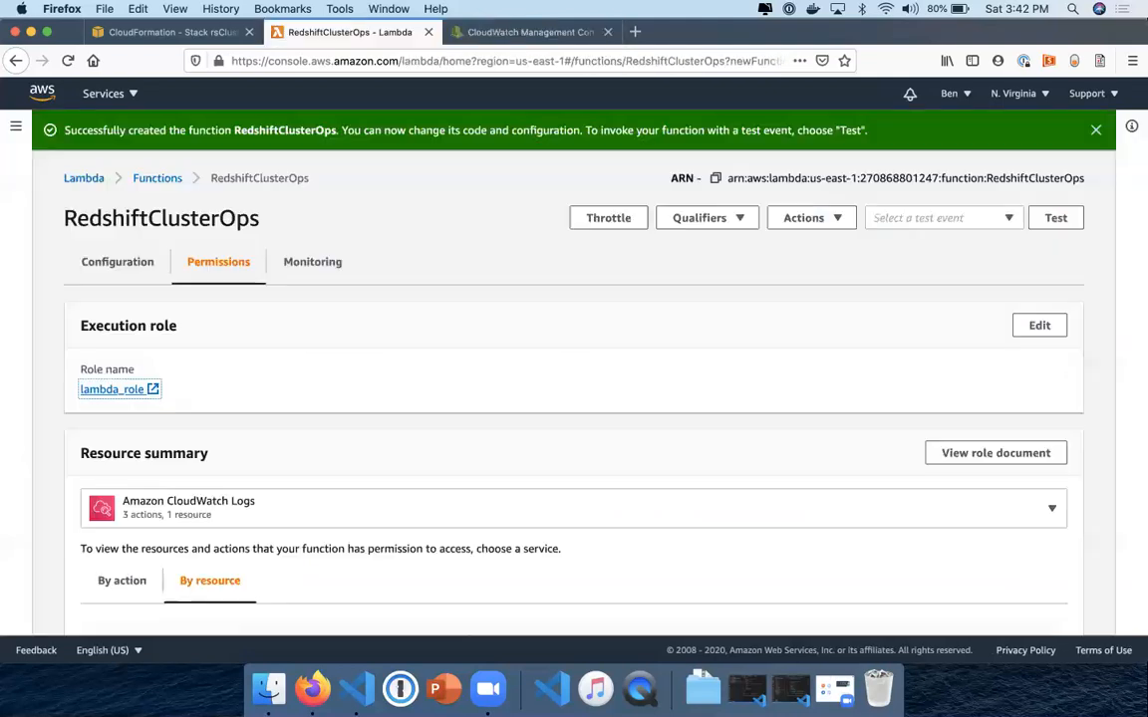
scroll(416, 319, "down", 5)
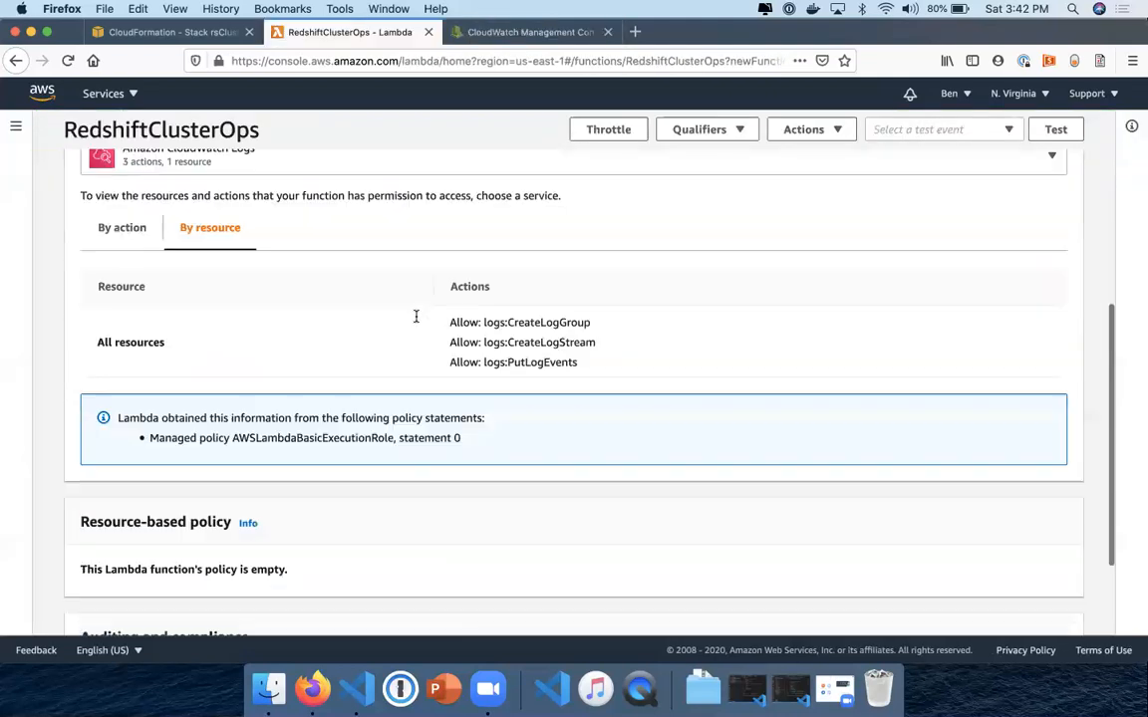
scroll(416, 319, "up", 5)
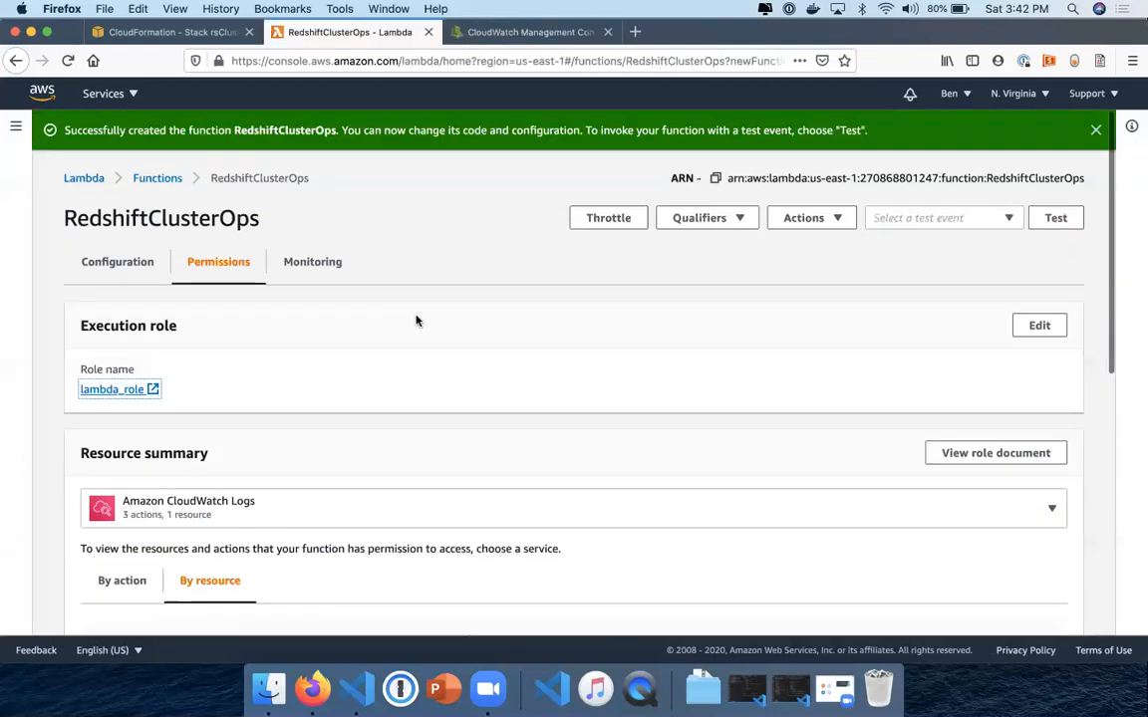
Check the RedshiftClusterOps function's CloudWatch logs from its monitoring view, and return to the function page.
left_click(313, 261)
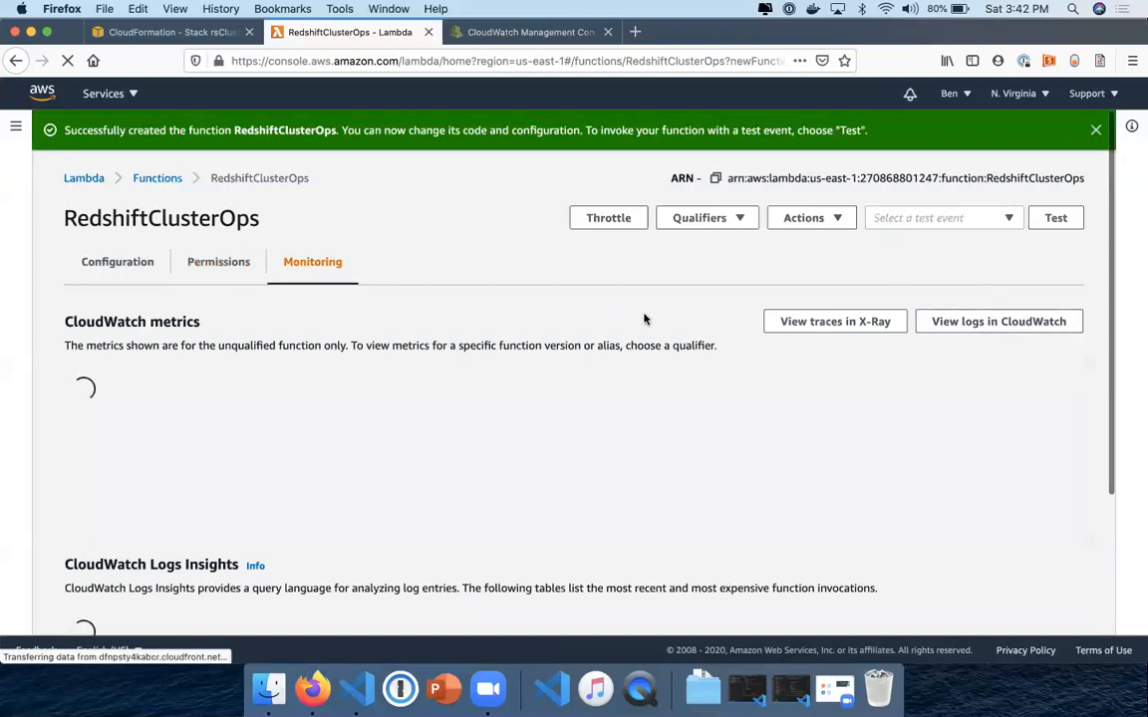
left_click(978, 323)
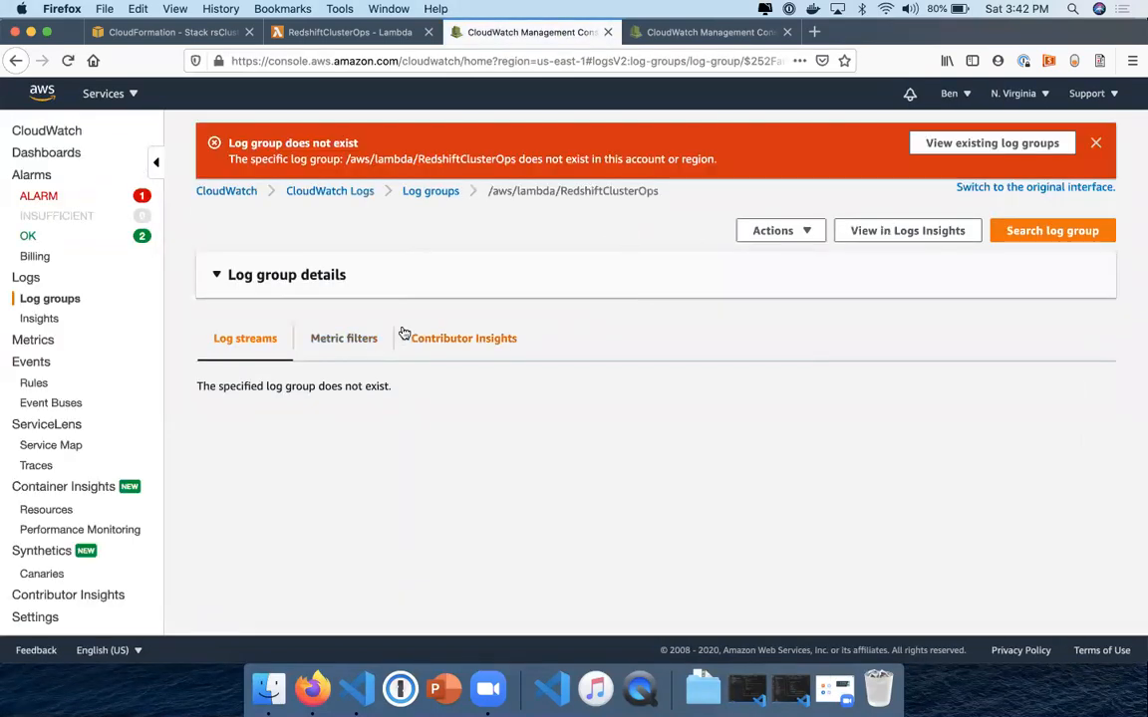
key("ctrl+shift+Tab")
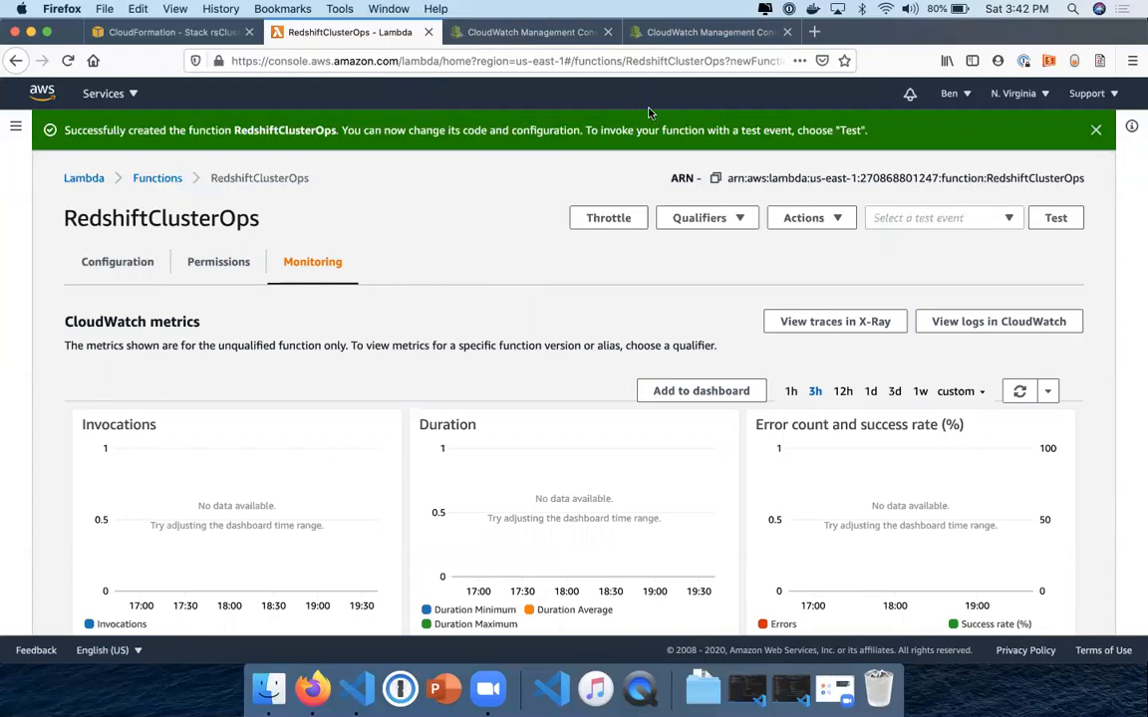
Add print(event) as the first line inside lambda_handler in the RedshiftClusterOps function code.
left_click(122, 262)
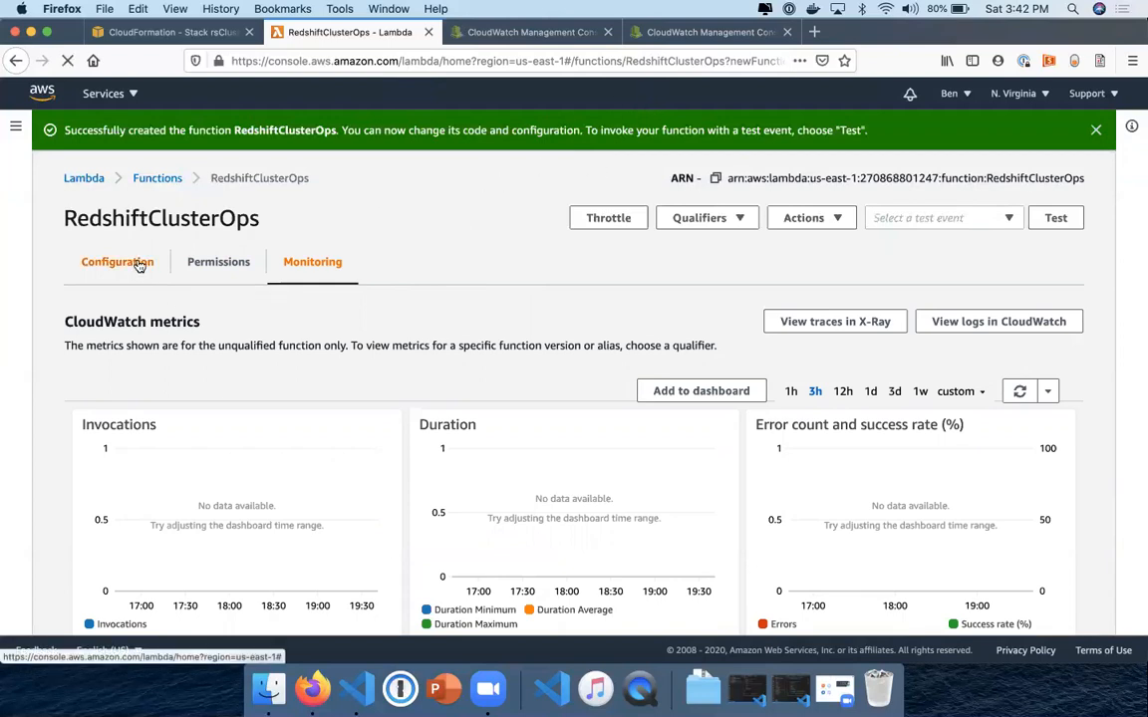
scroll(295, 423, "down", 10)
scroll(295, 417, "up", 5)
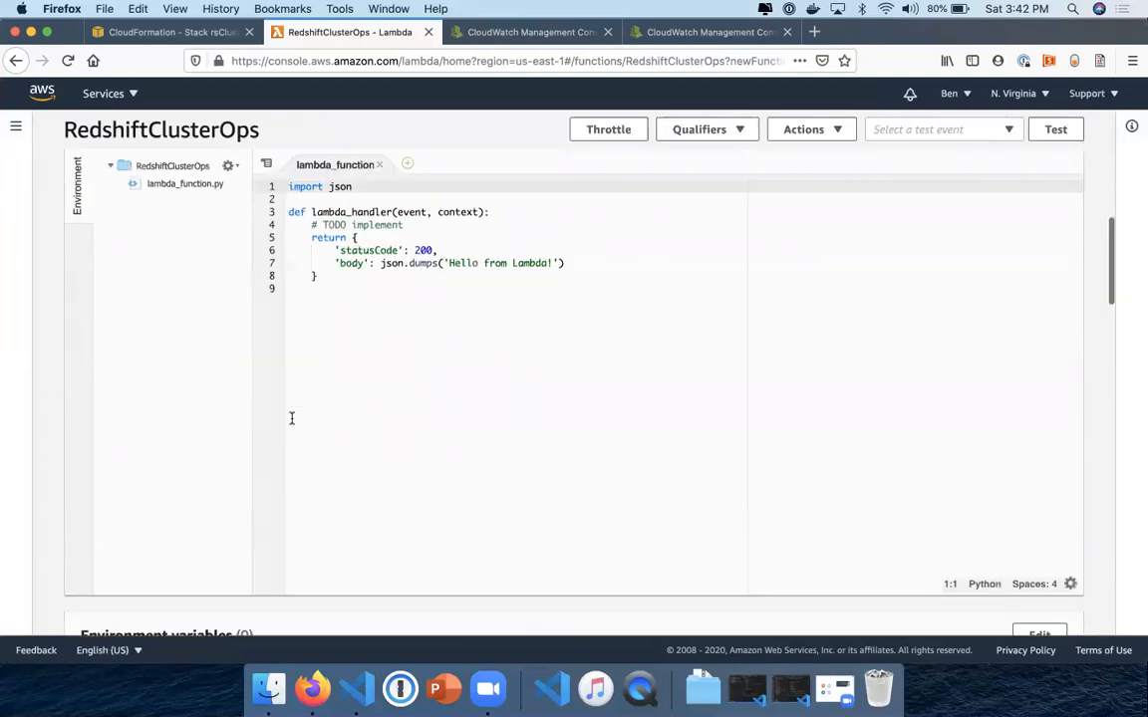
left_click(517, 323)
key("Return")
type("print(event)")
left_click(632, 377)
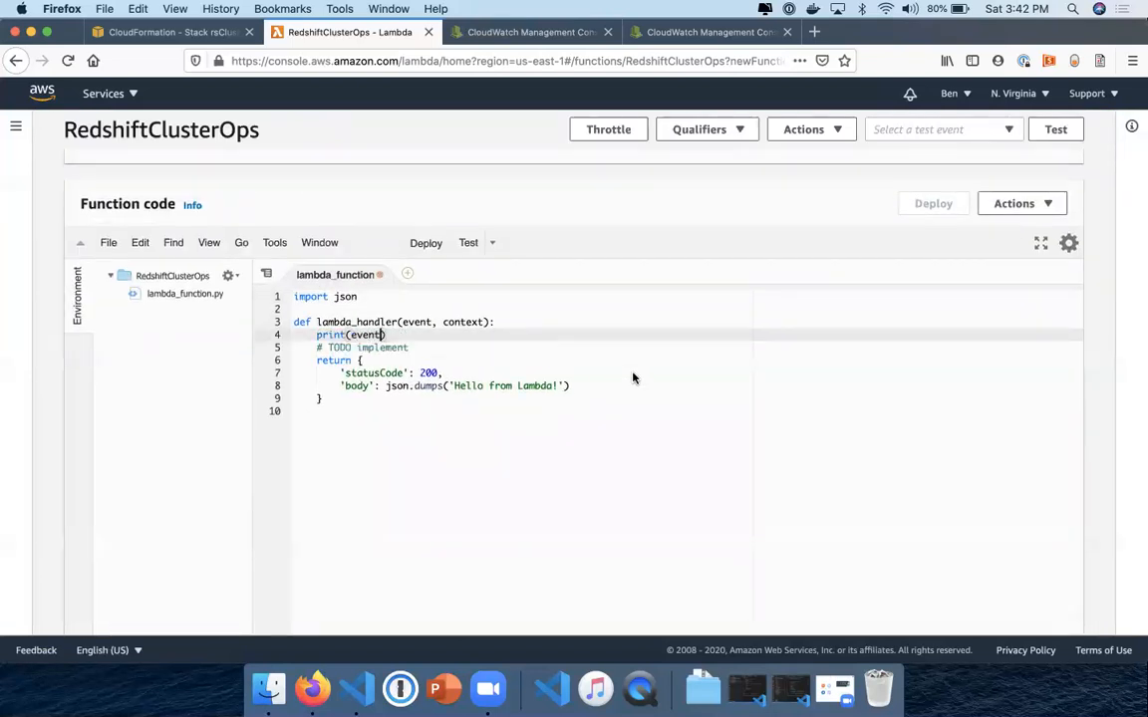
Deploy the updated RedshiftClusterOps code and open the function's CloudWatch log stream to check the logged events.
left_click(918, 365)
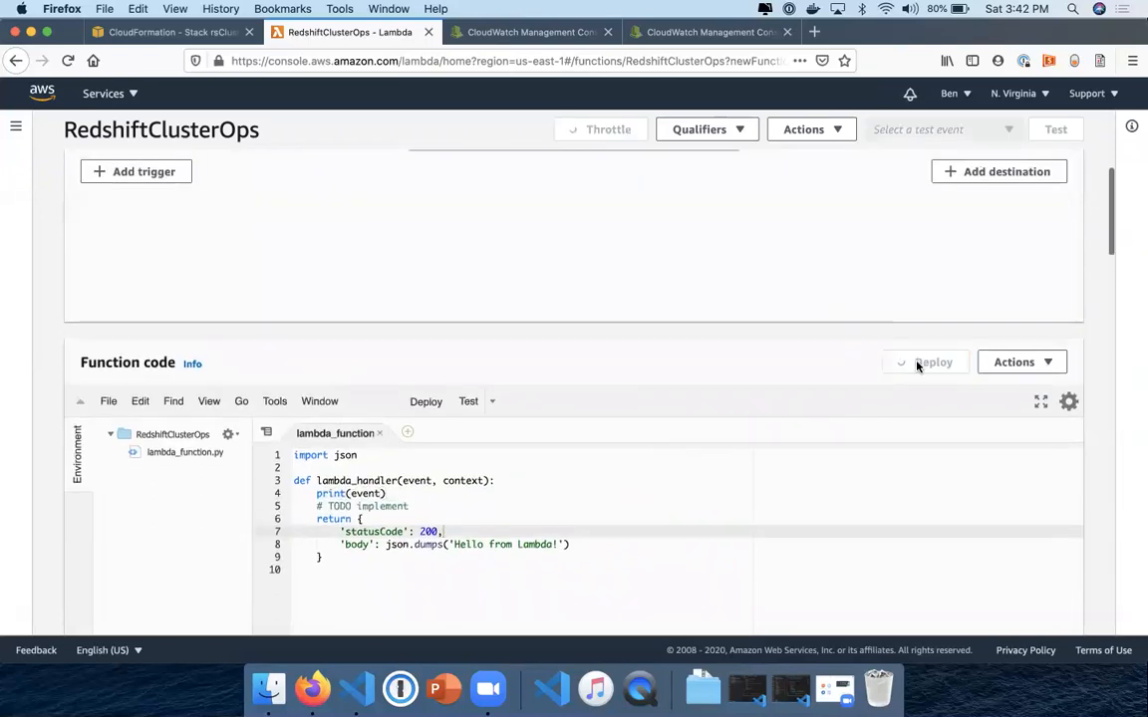
scroll(482, 318, "up", 5)
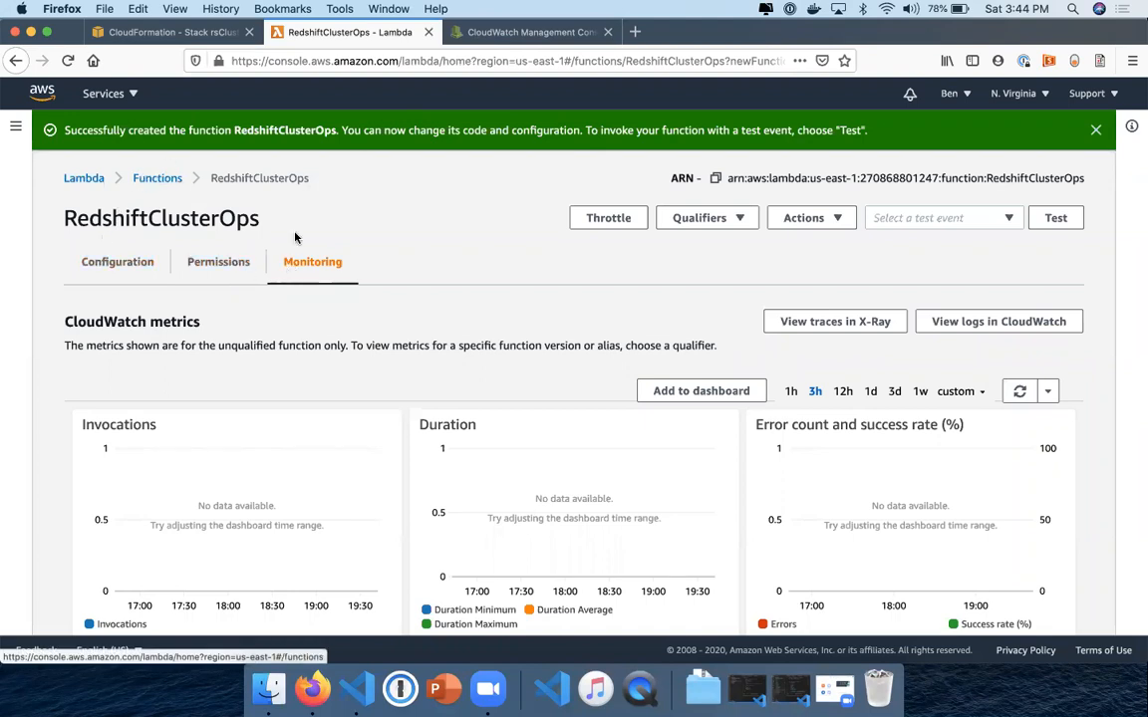
left_click(943, 322)
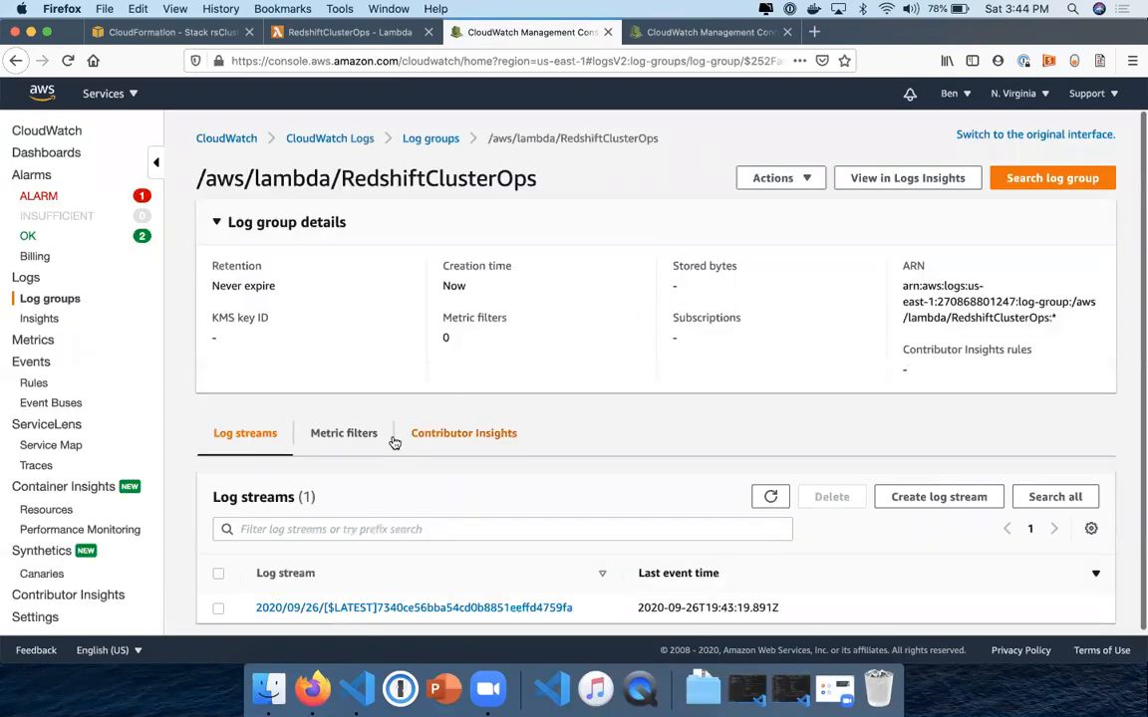
left_click(358, 607)
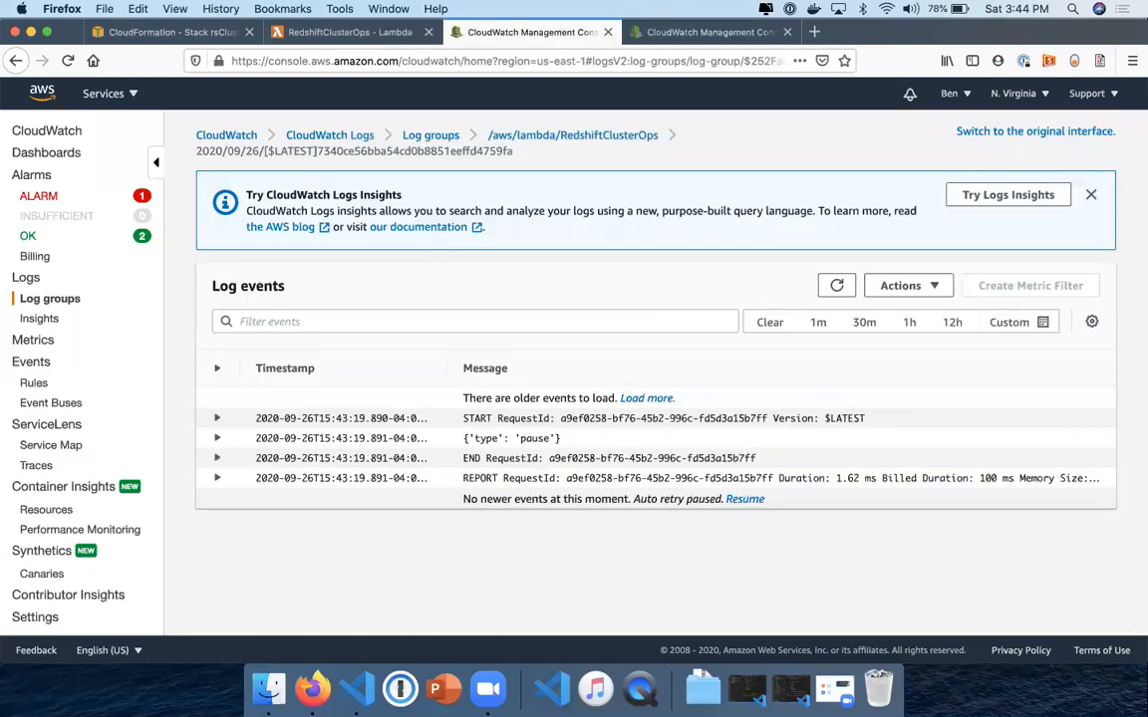
Search the web for "redshift boto3" in a new browser tab.
key("ctrl+shift+Tab")
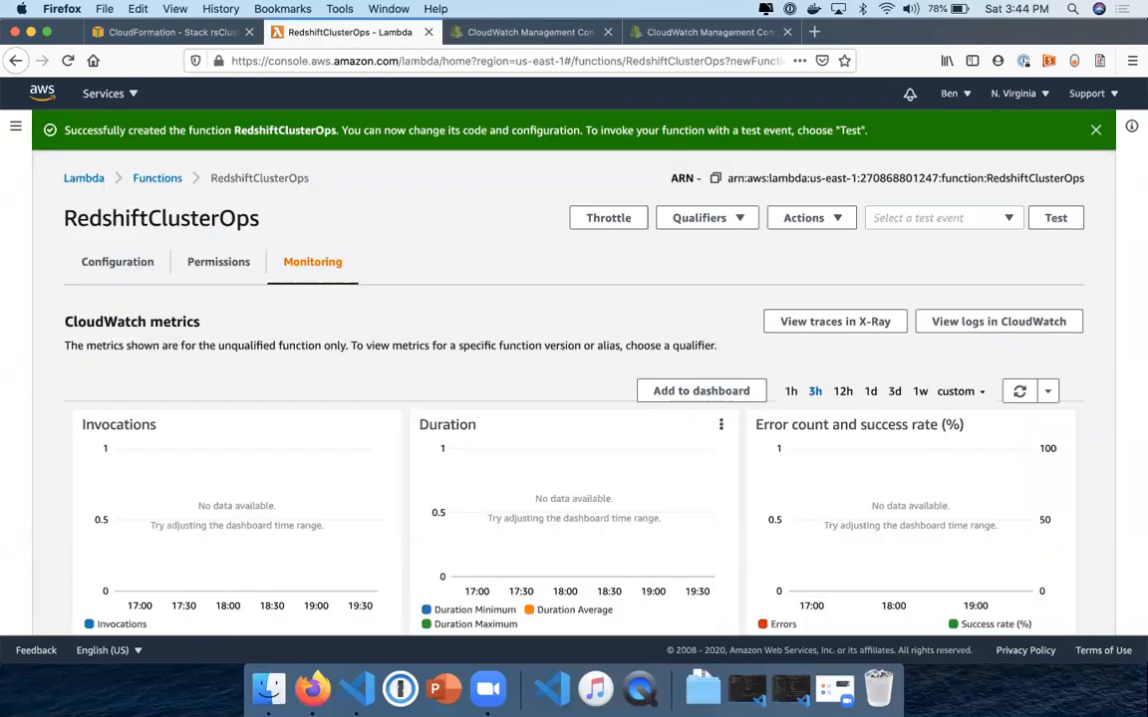
key("ctrl+Tab")
key("ctrl+Tab")
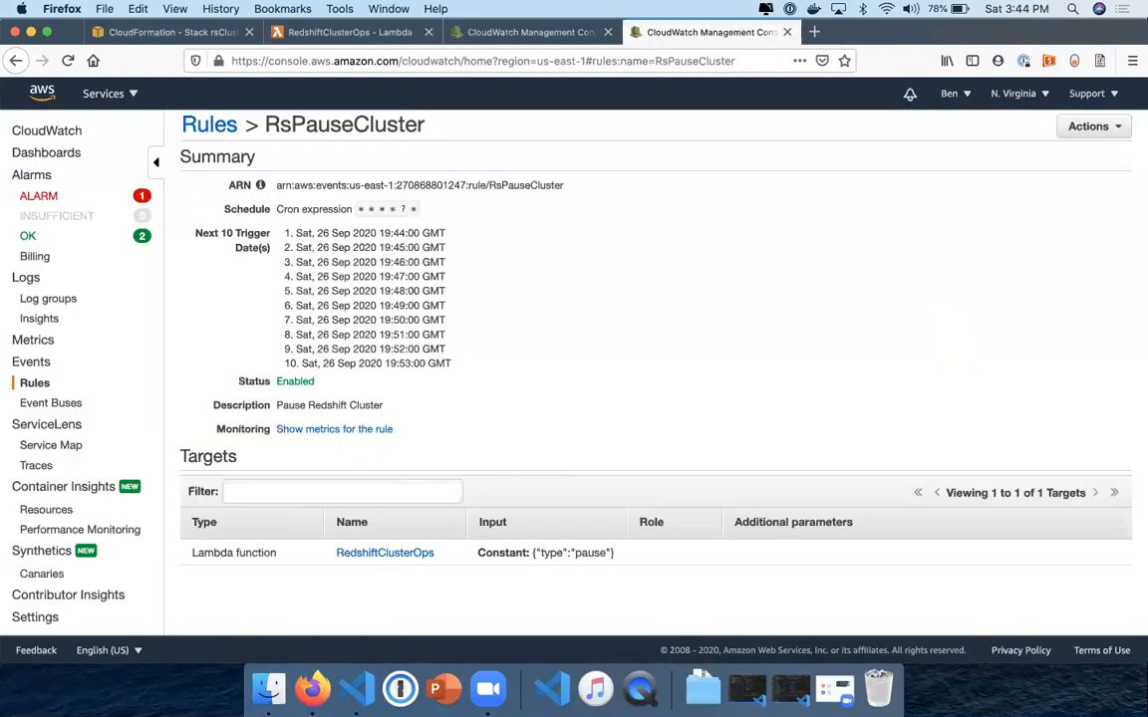
key("ctrl+t")
type("re")
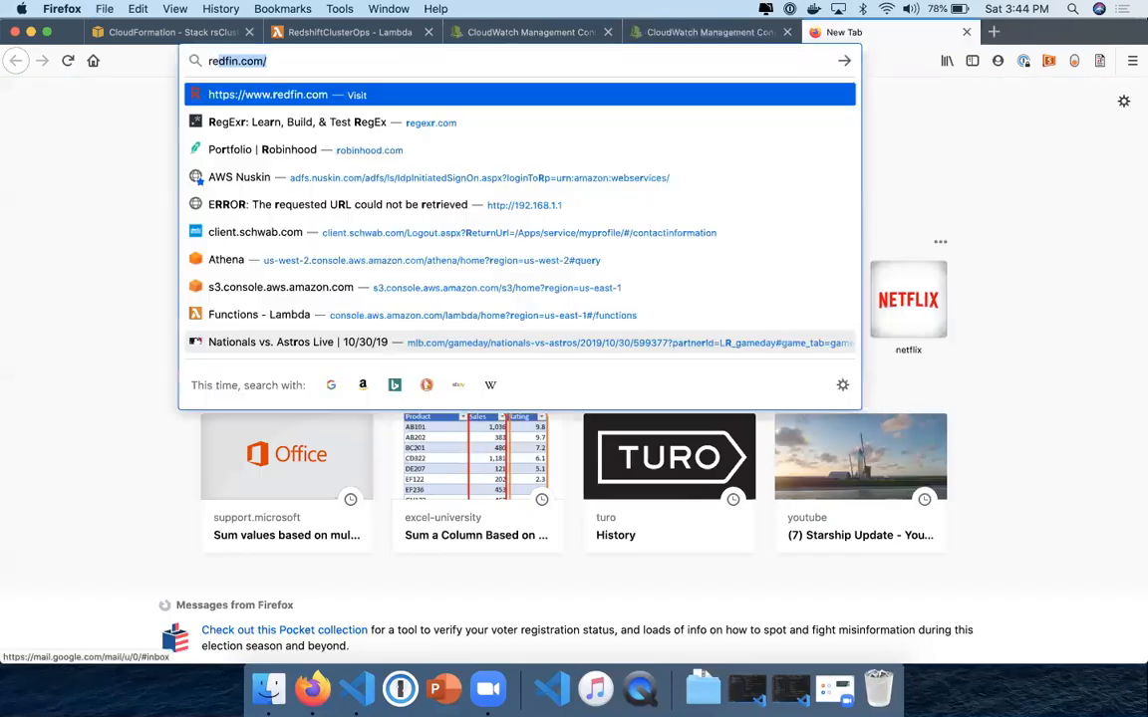
type("dshift boto3")
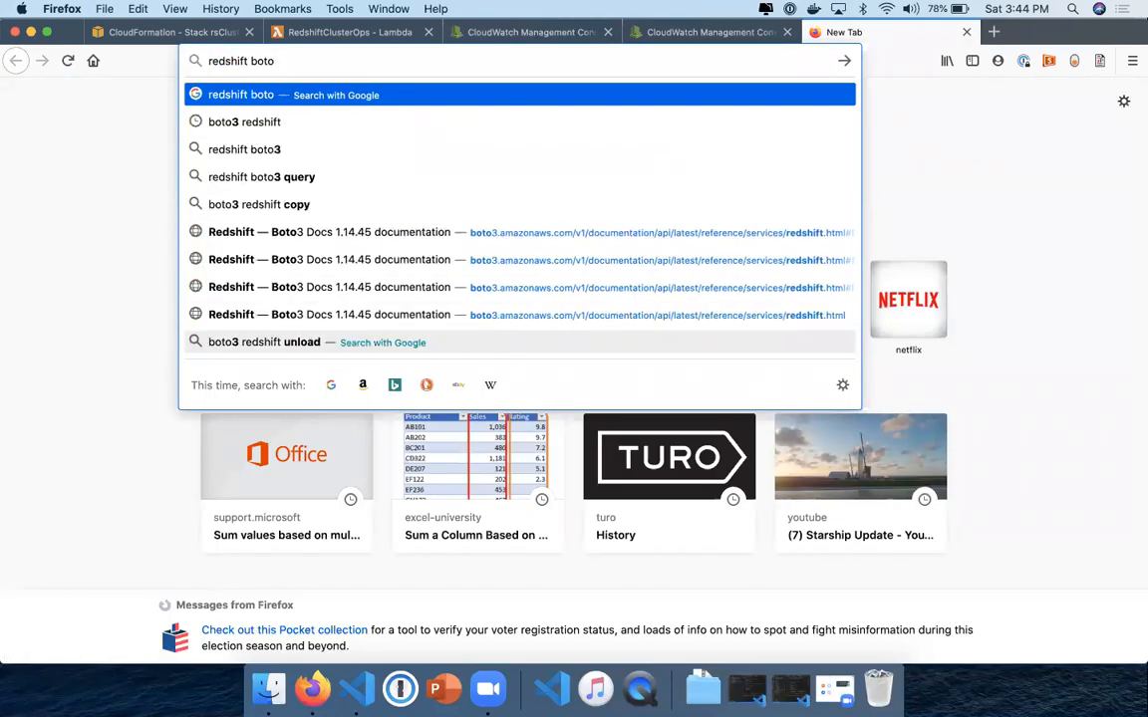
key("Return")
key("ctrl+shift+Tab")
key("ctrl+shift+Tab")
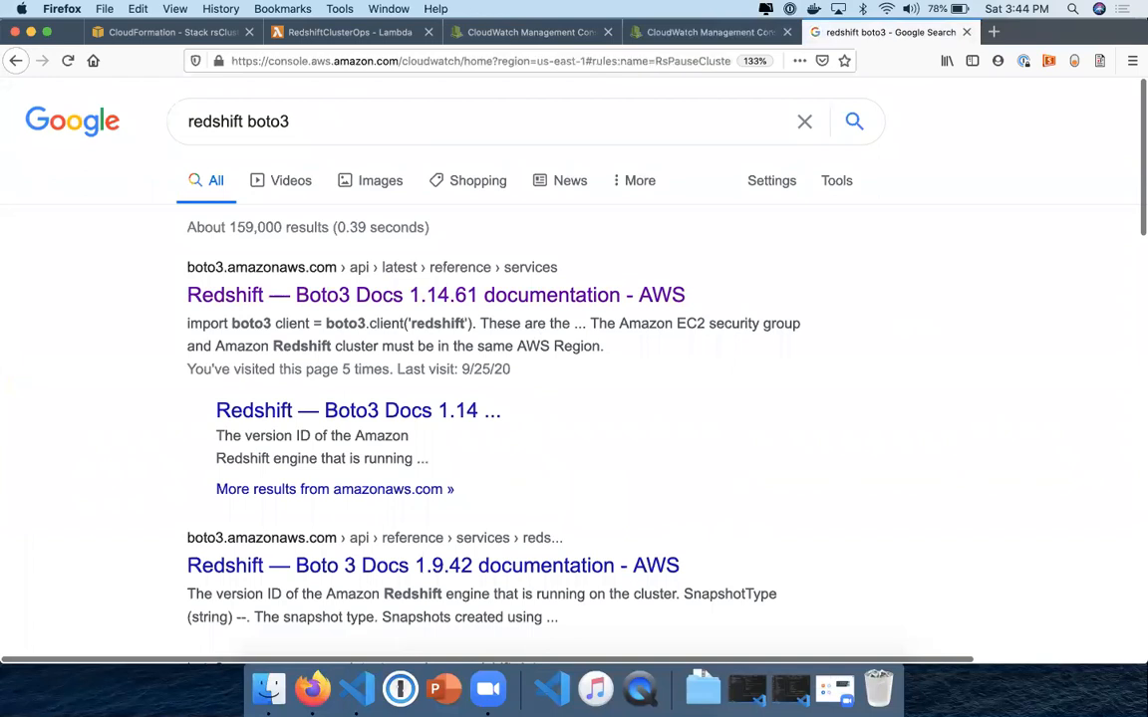
key("ctrl+shift+Tab")
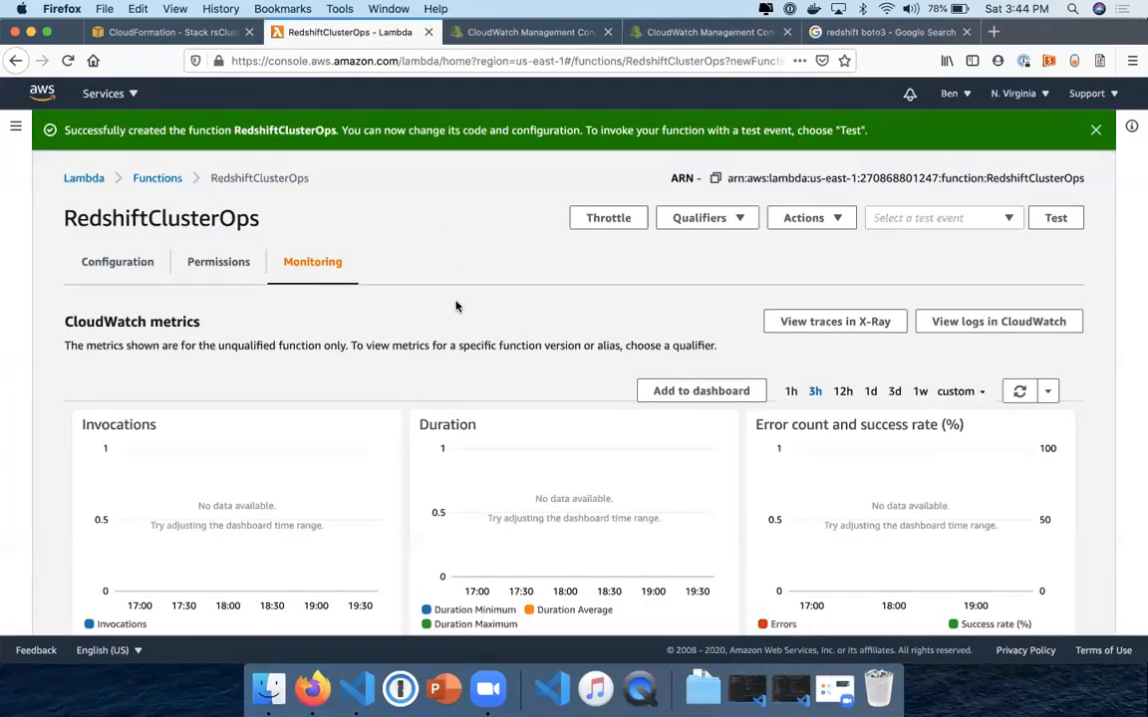
scroll(456, 306, "down", 5)
scroll(456, 306, "down", 3)
scroll(456, 306, "up", 10)
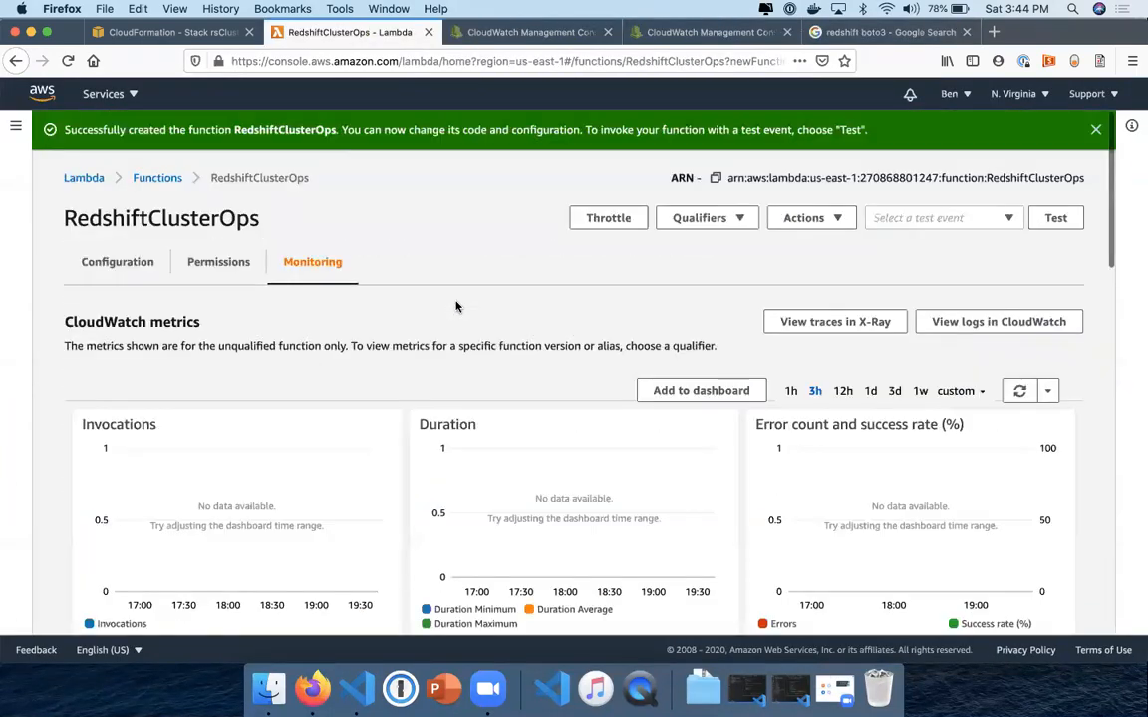
Open the Boto3 Redshift documentation from the search results and look at its Client example.
key("ctrl+Tab")
key("ctrl+Tab")
key("ctrl+Tab")
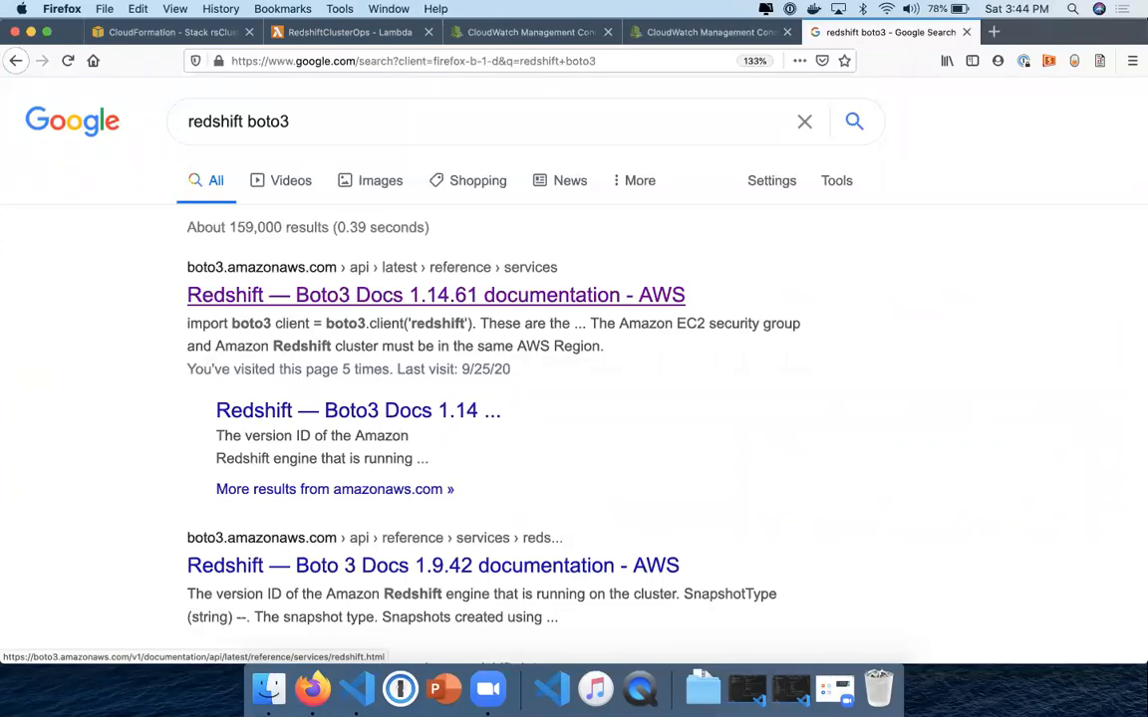
left_click(337, 303)
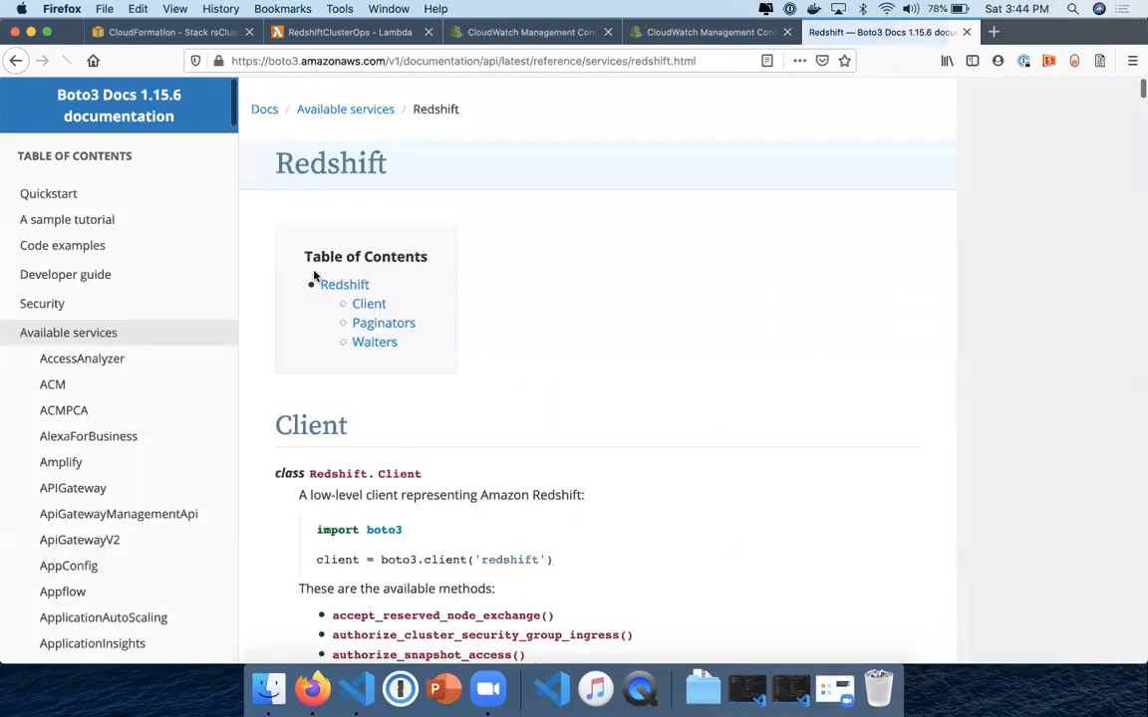
scroll(400, 400, "down", 4)
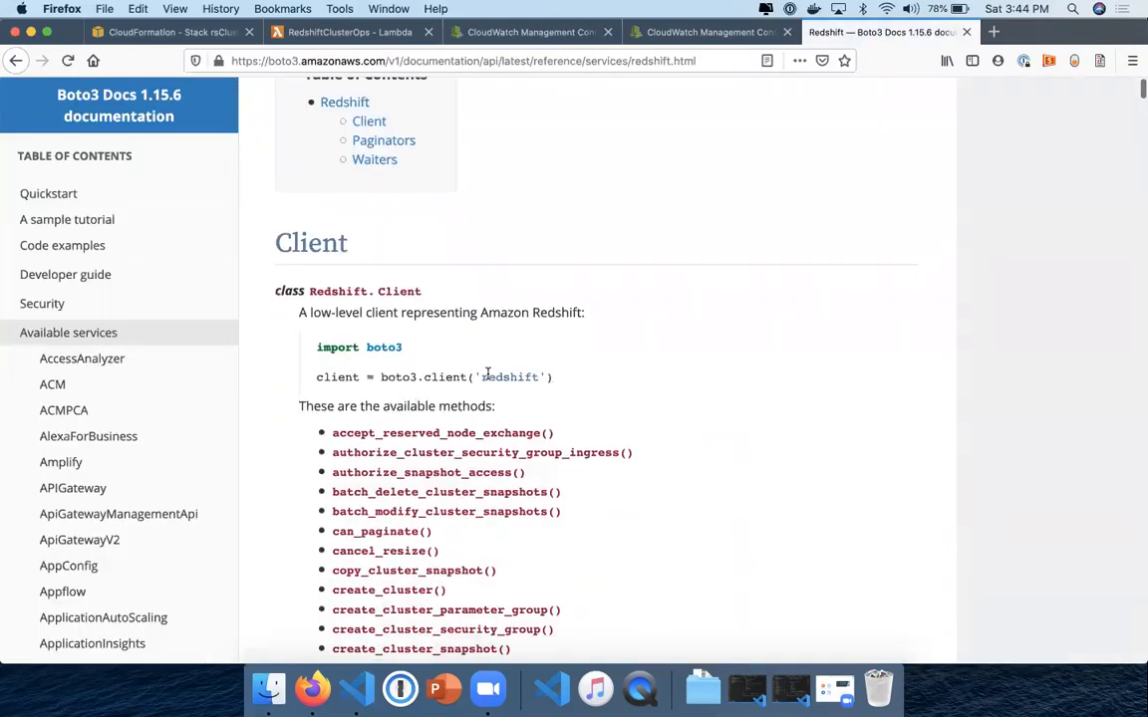
Return to the RedshiftClusterOps function code and add the condition if event['type'] == 'pause': below print(event), followed by a new line.
key("ctrl+shift+Tab")
key("ctrl+shift+Tab")
key("ctrl+shift+Tab")
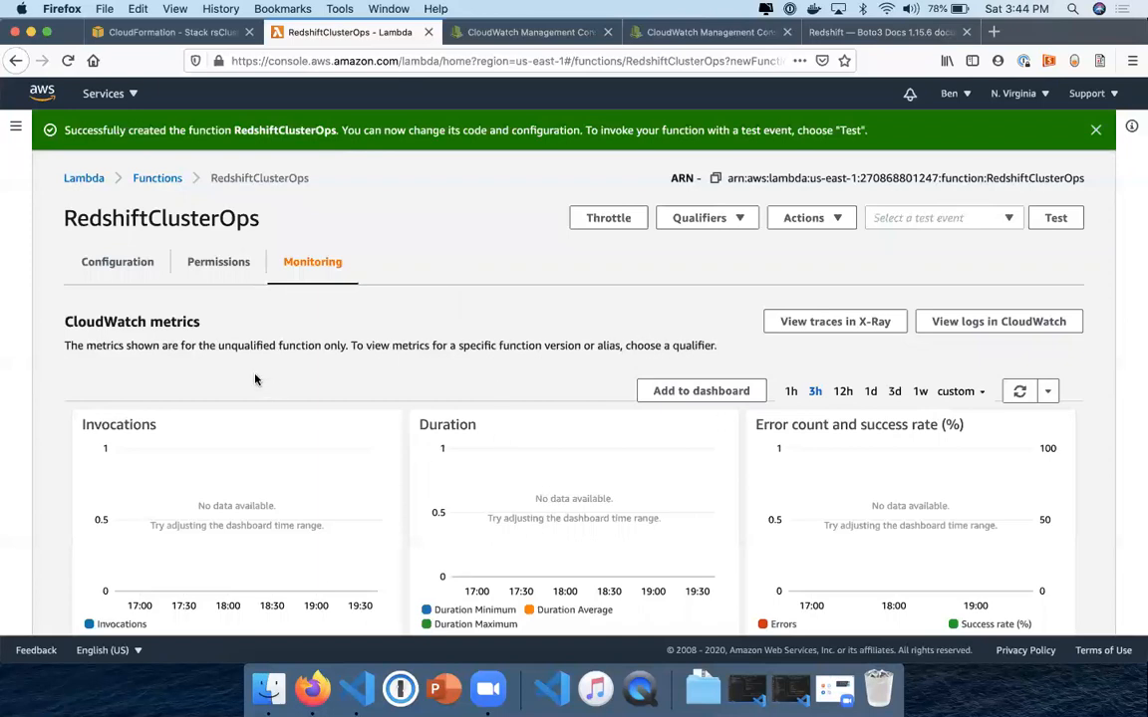
left_click(117, 261)
scroll(320, 410, "down", 3)
scroll(320, 414, "down", 5)
left_click(520, 390)
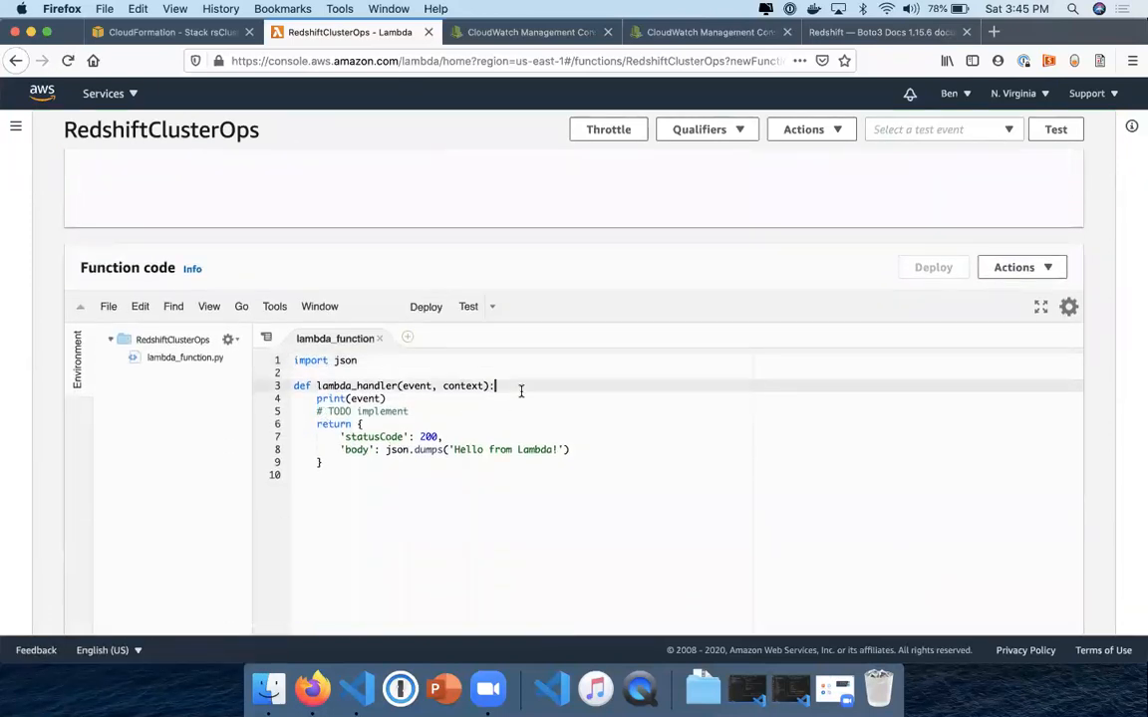
key("Return")
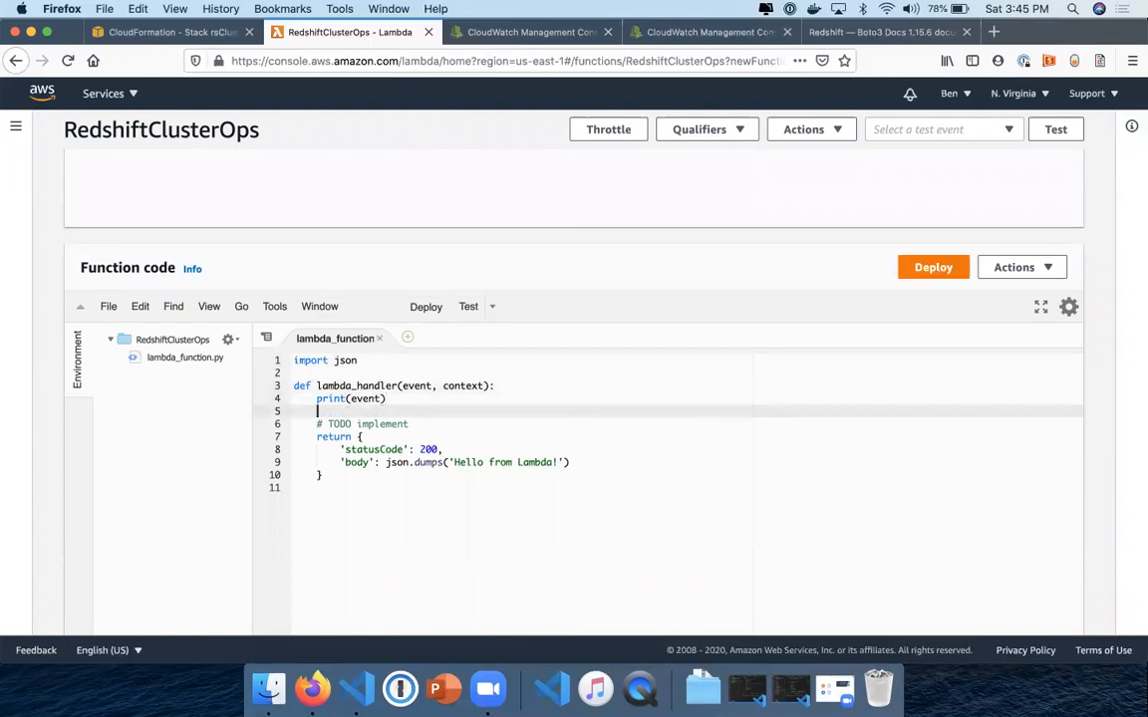
type("if ev")
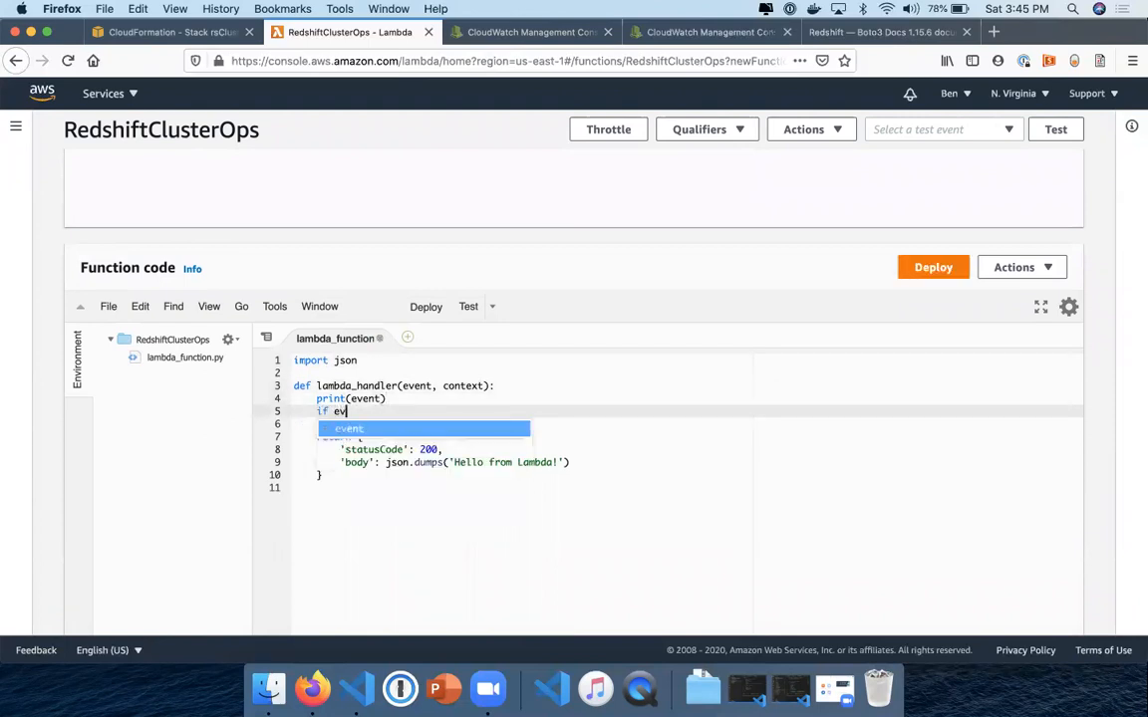
type("ent[")
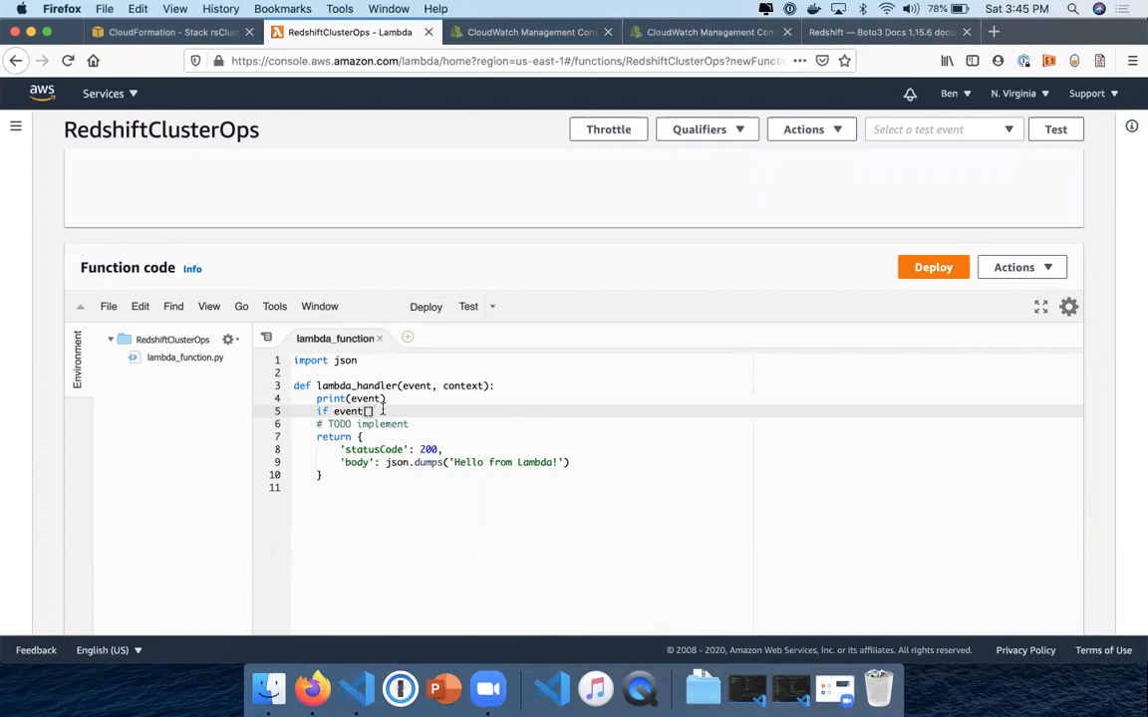
type("'type'] == 'pause':")
key("Return")
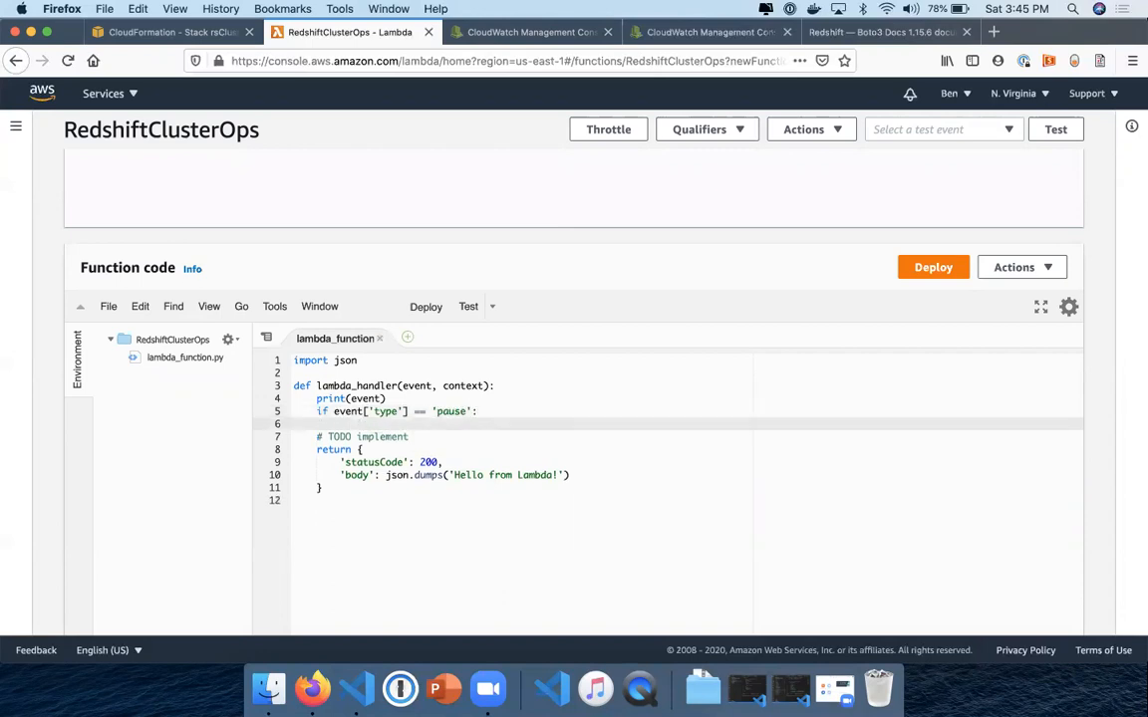
key("ctrl+Tab")
key("ctrl+Tab")
key("ctrl+Tab")
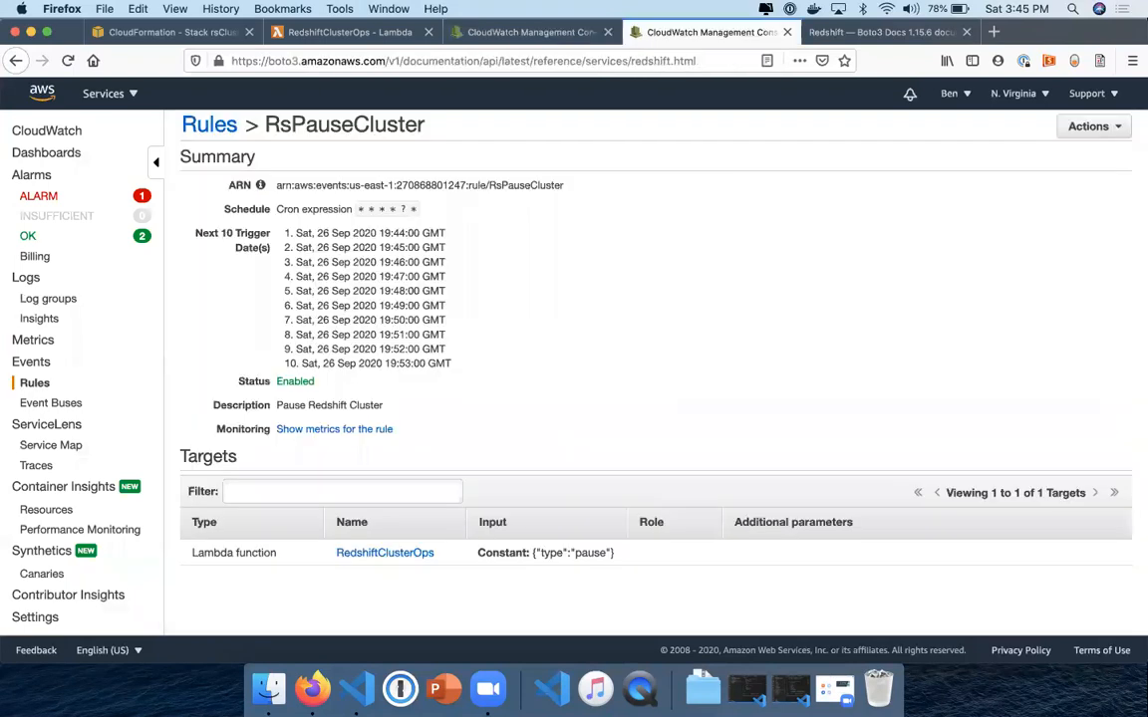
key("ctrl+shift+Tab")
key("ctrl+shift+Tab")
key("ctrl+shift+Tab")
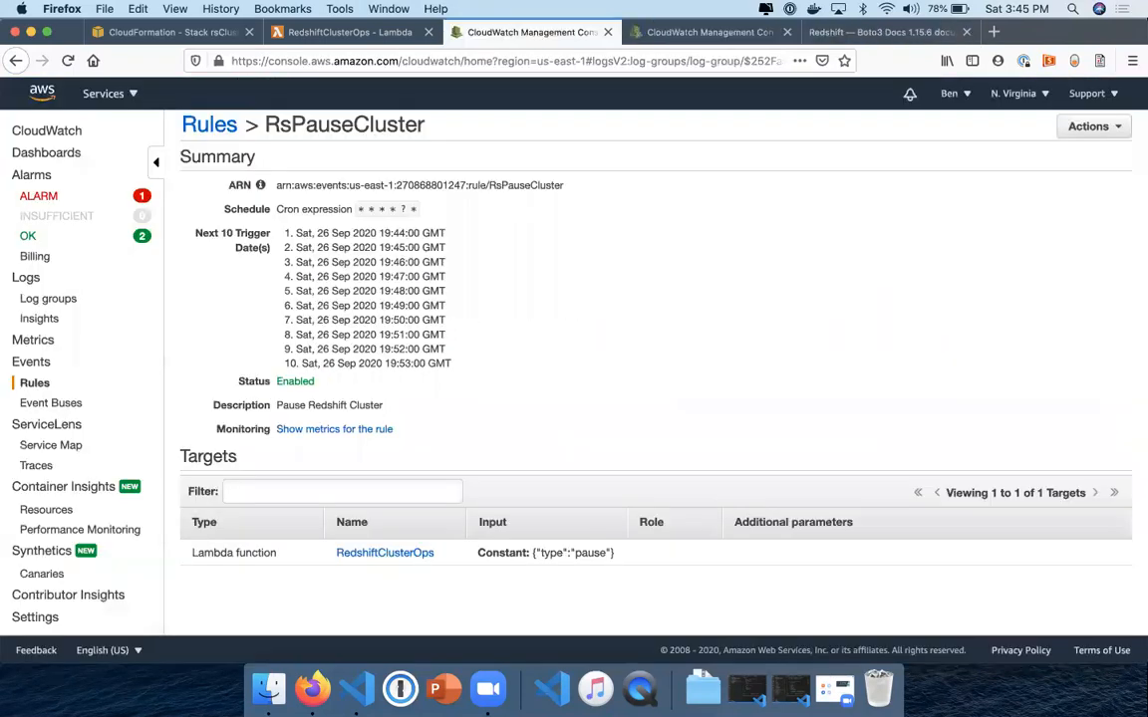
Insert an empty line at the start of lambda_handler and add import boto3 above import json.
left_click(509, 385)
key("Return")
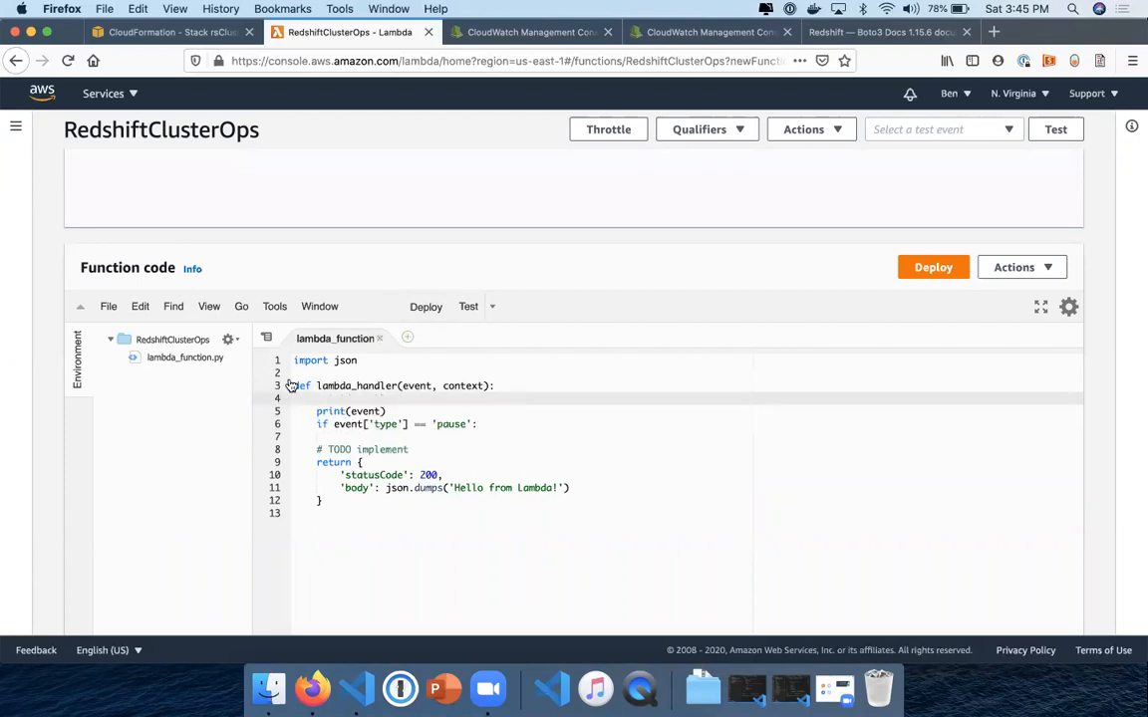
left_click(296, 360)
key("Return")
key("BackSpace")
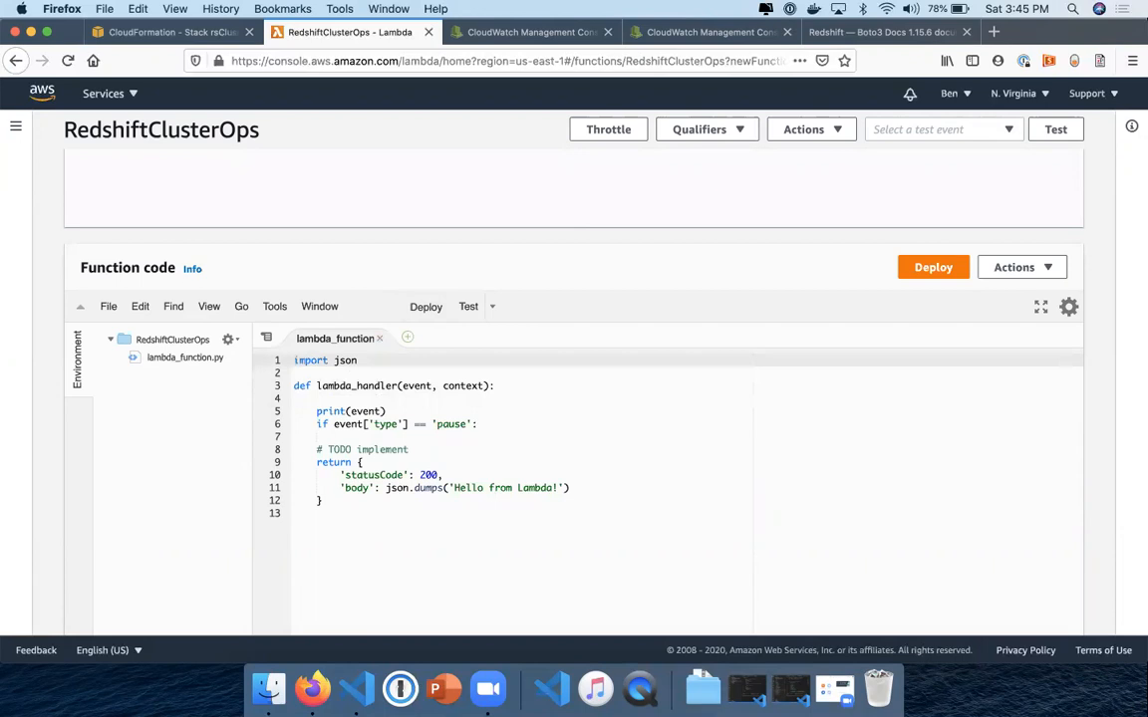
key("Return")
type("import b")
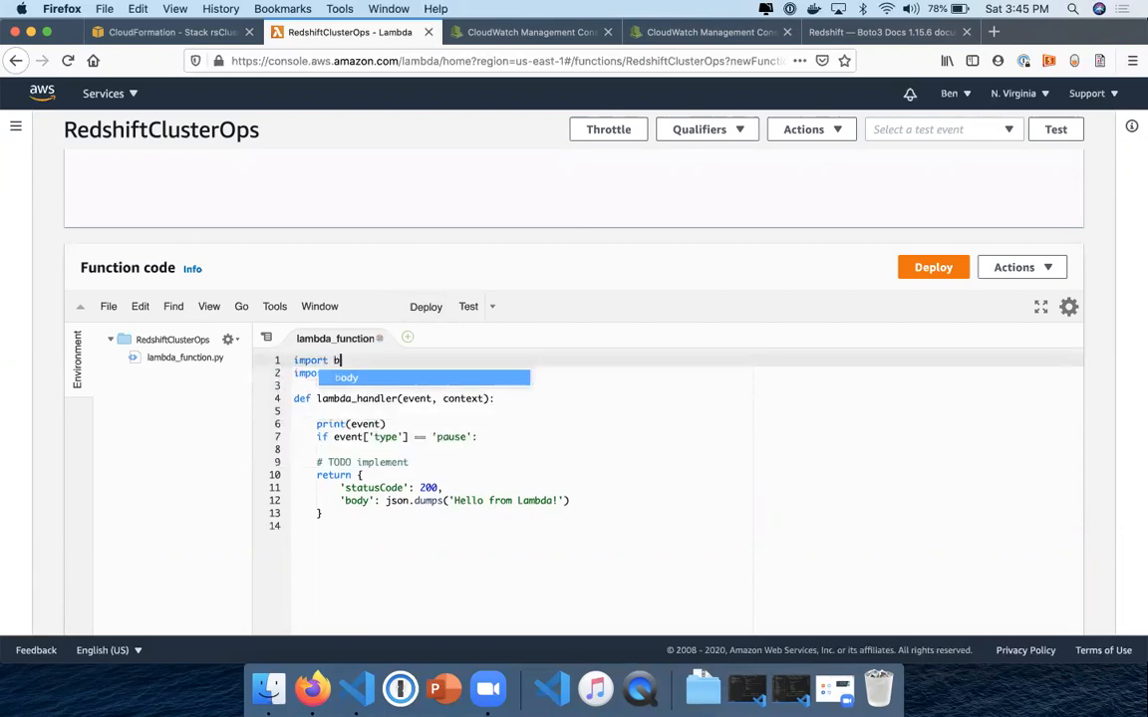
type("oto")
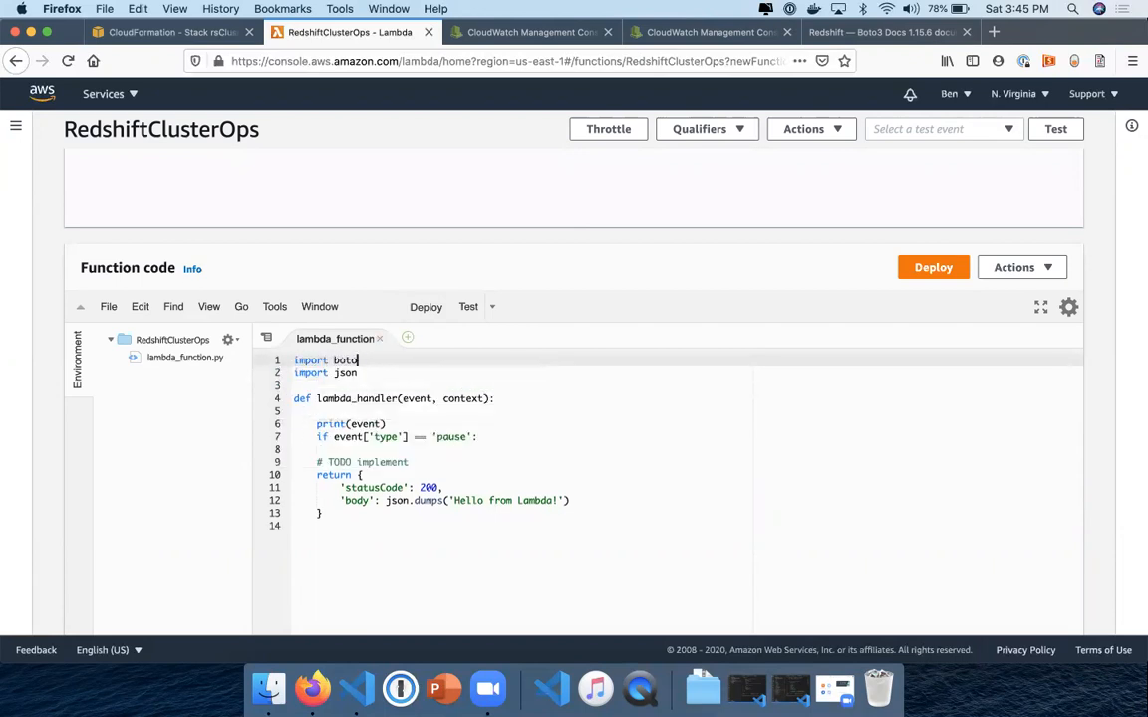
type("433")
Create the client as the first line of lambda_handler with redshift = boto3.client('redshift'), and move to the empty line under the pause condition.
key("Down")
key("Down")
key("Down")
key("Down")
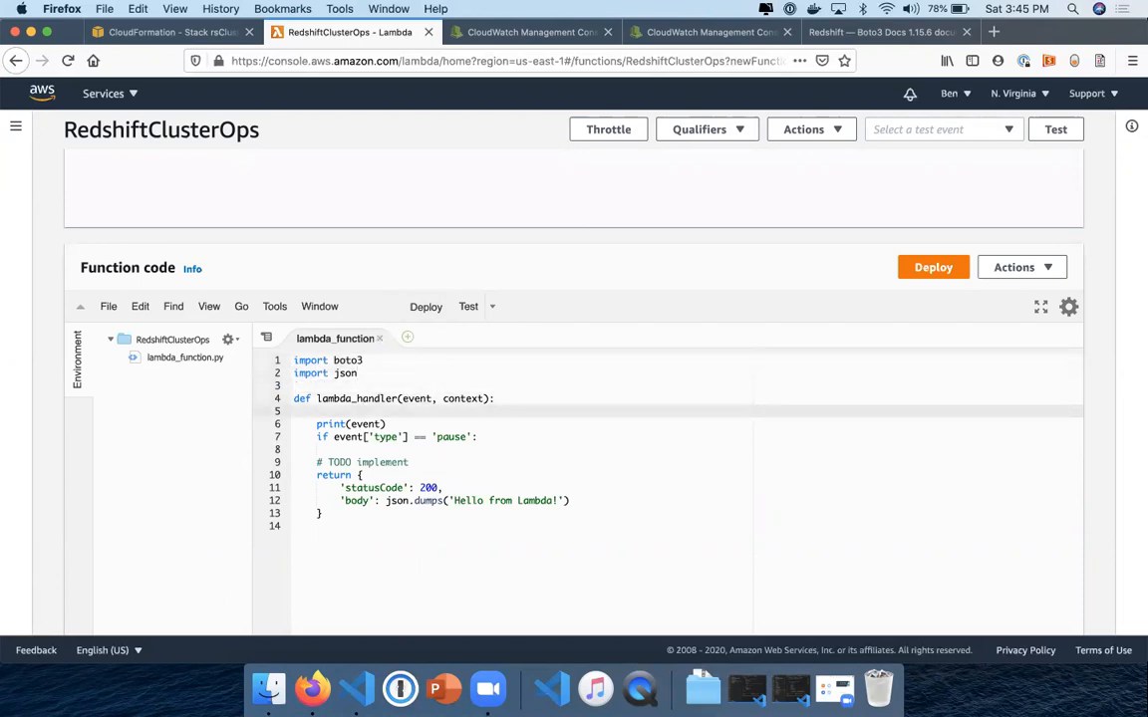
type("redshift = boto3.client('redshi")
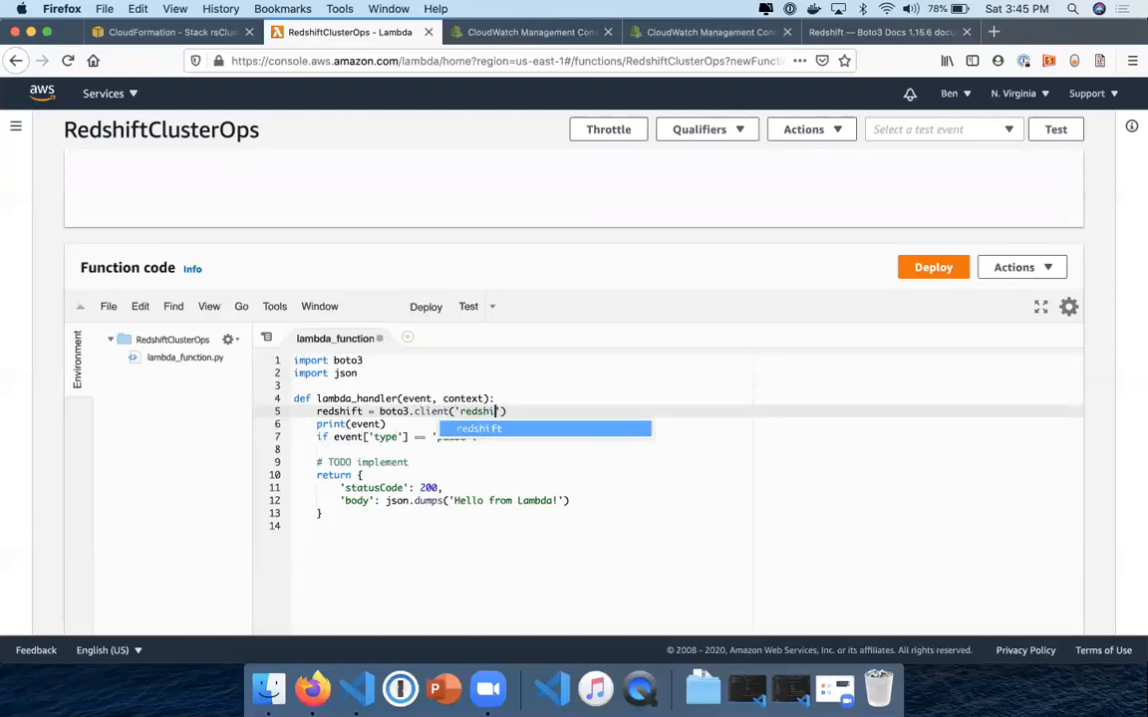
type("ft")
key("Down")
key("Down")
key("Down")
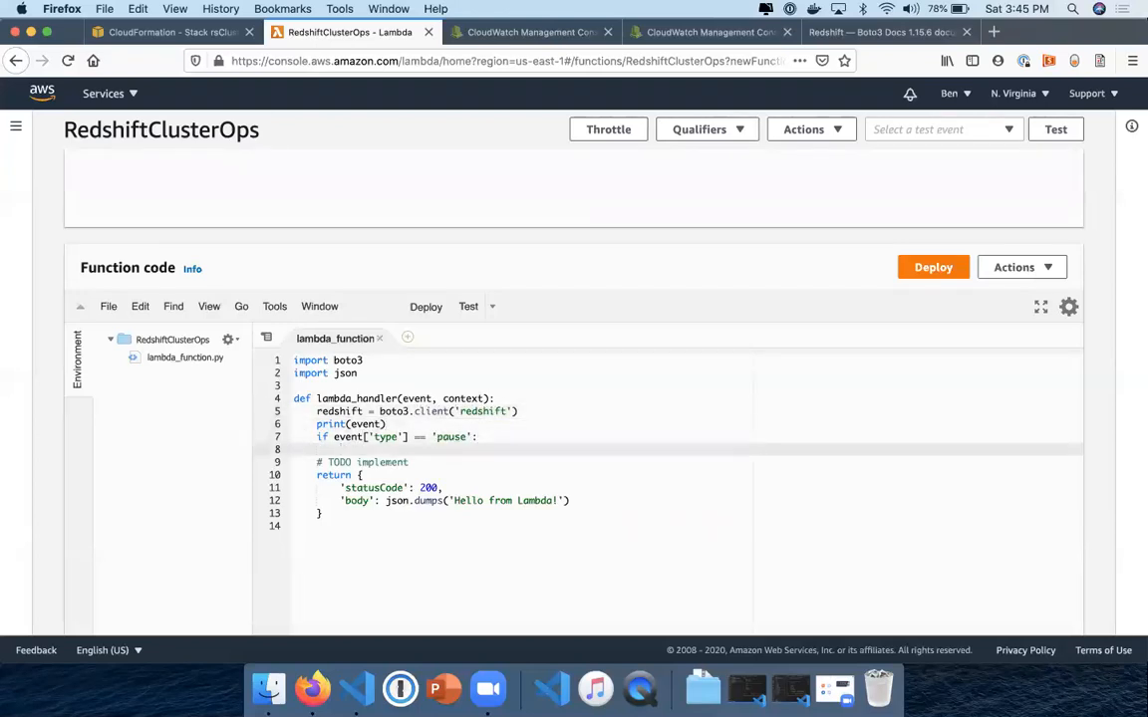
Close the two CloudWatch browser tabs showing the log events and the RsPauseCluster rule.
left_click(547, 34)
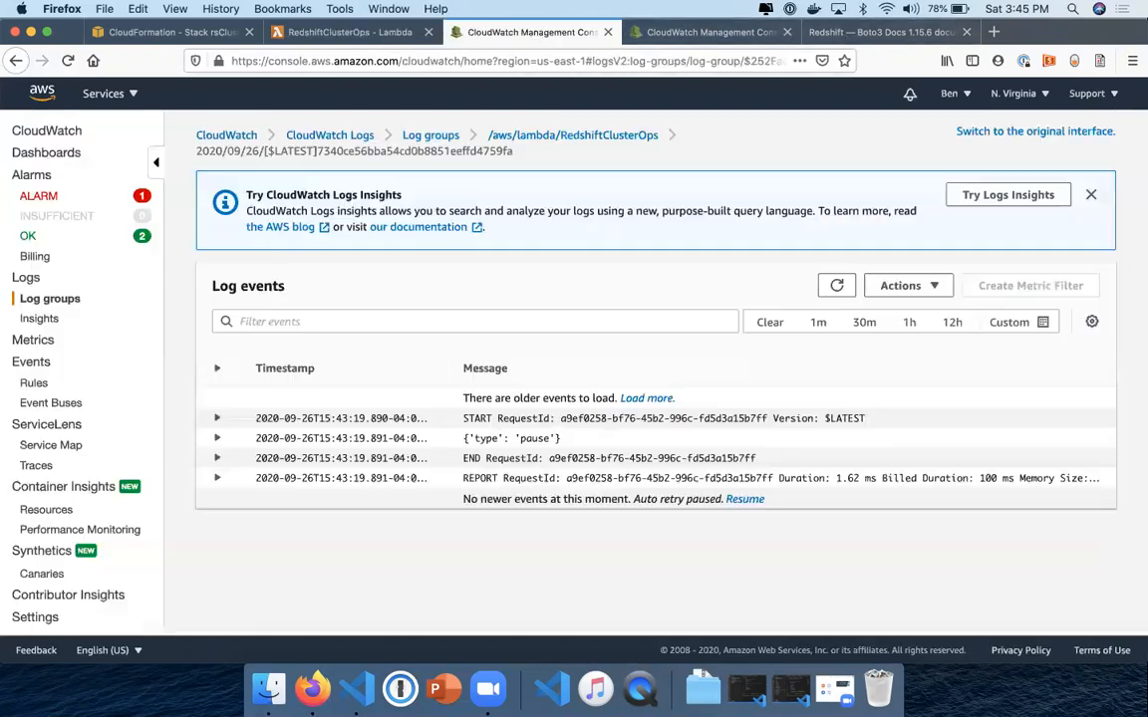
key("super+w")
key("super+w")
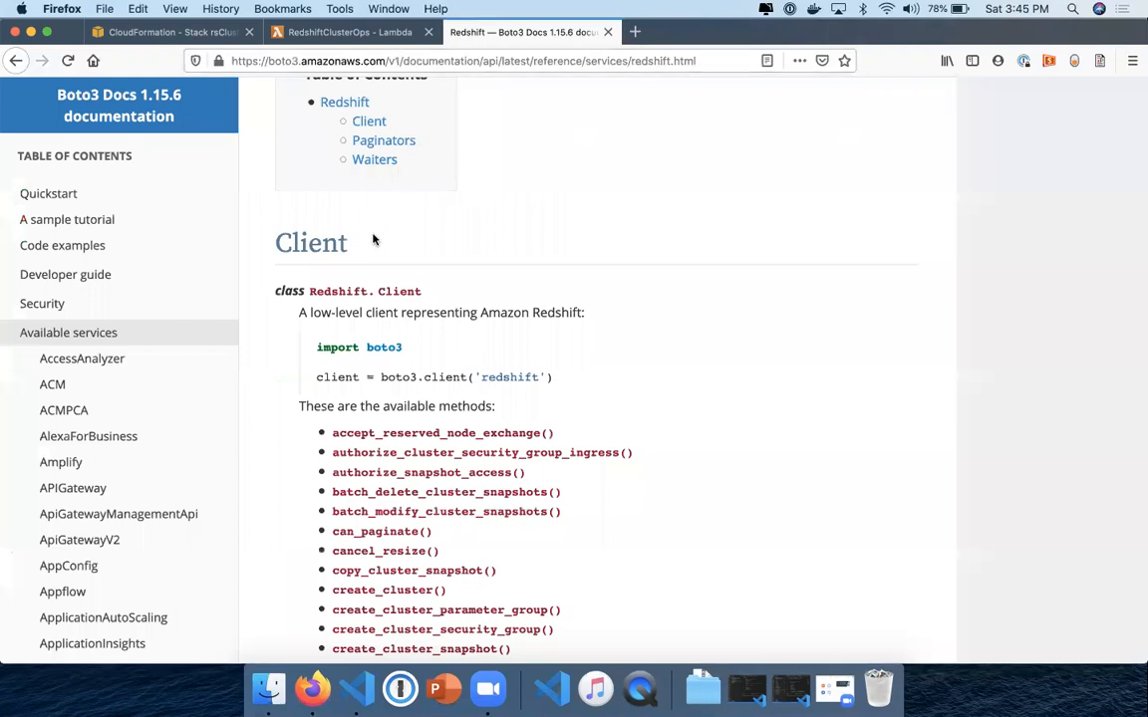
Find pause_cluster() in the Boto3 Redshift client methods and copy its request syntax example.
scroll(345, 389, "down", 5)
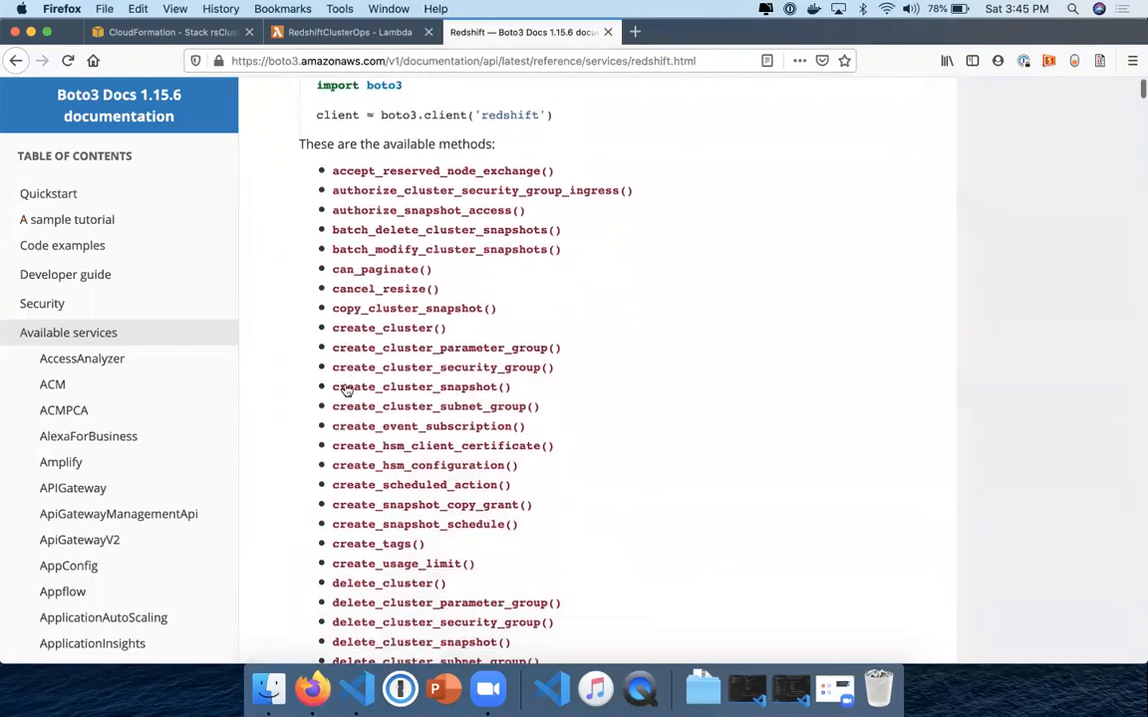
scroll(344, 390, "down", 6)
scroll(419, 430, "down", 17)
scroll(418, 430, "down", 8)
scroll(419, 418, "up", 6)
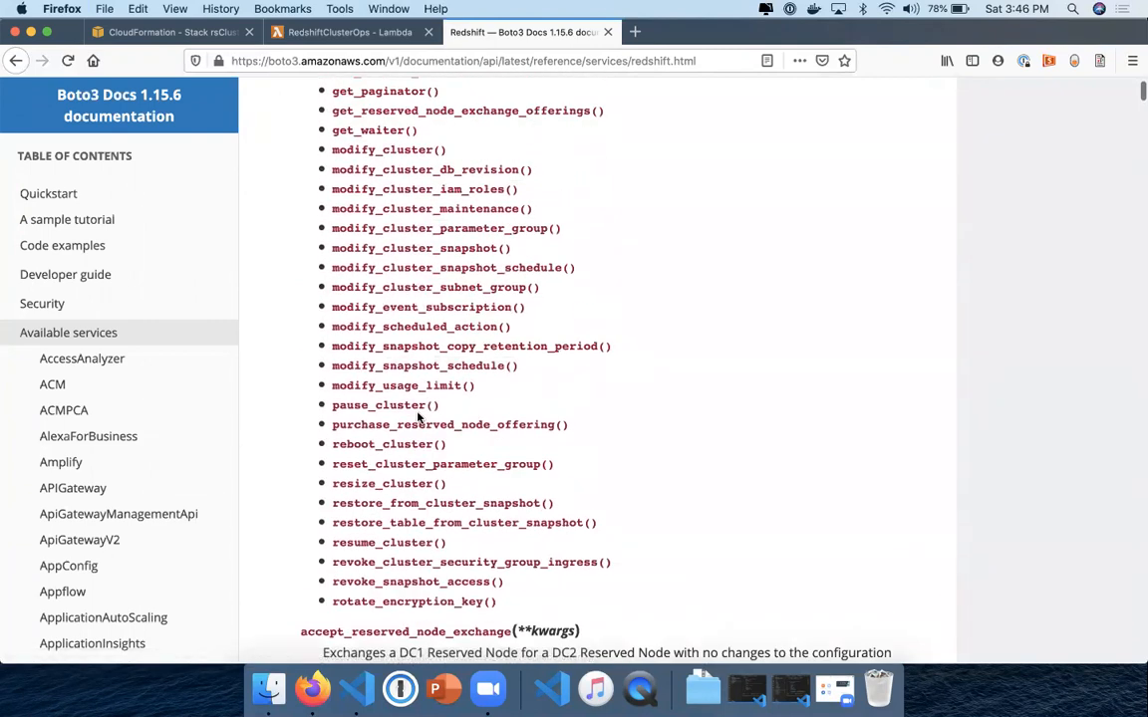
left_click(395, 405)
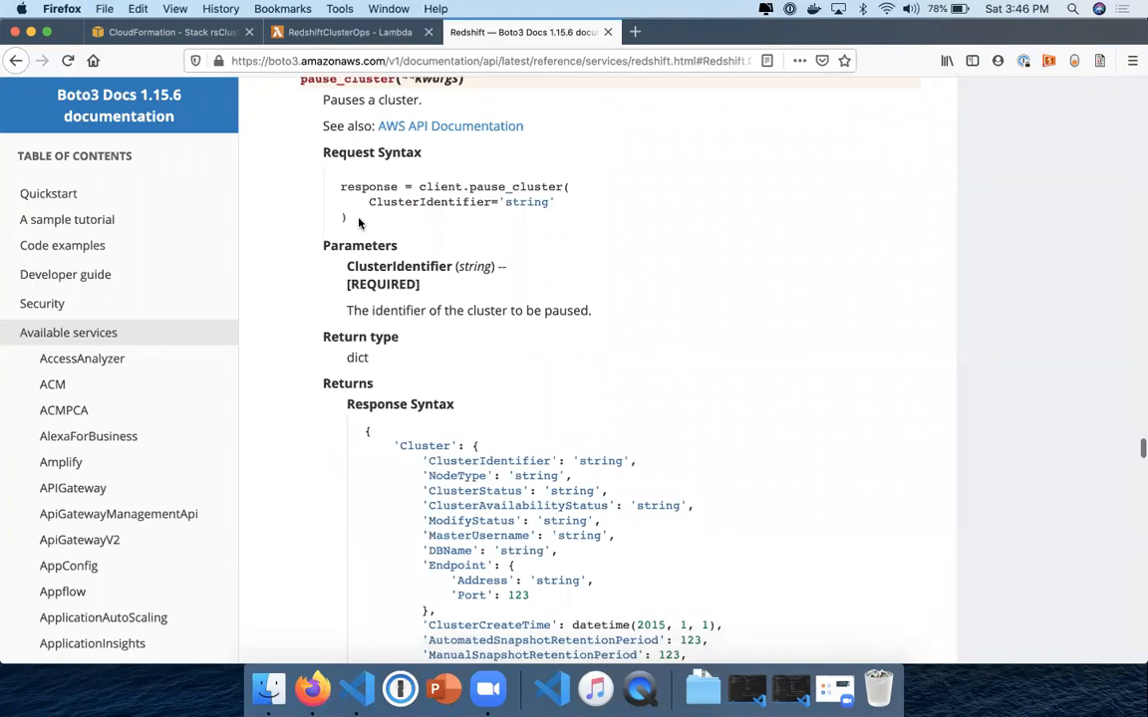
left_click_drag(340, 218, 329, 179)
key("super+c")
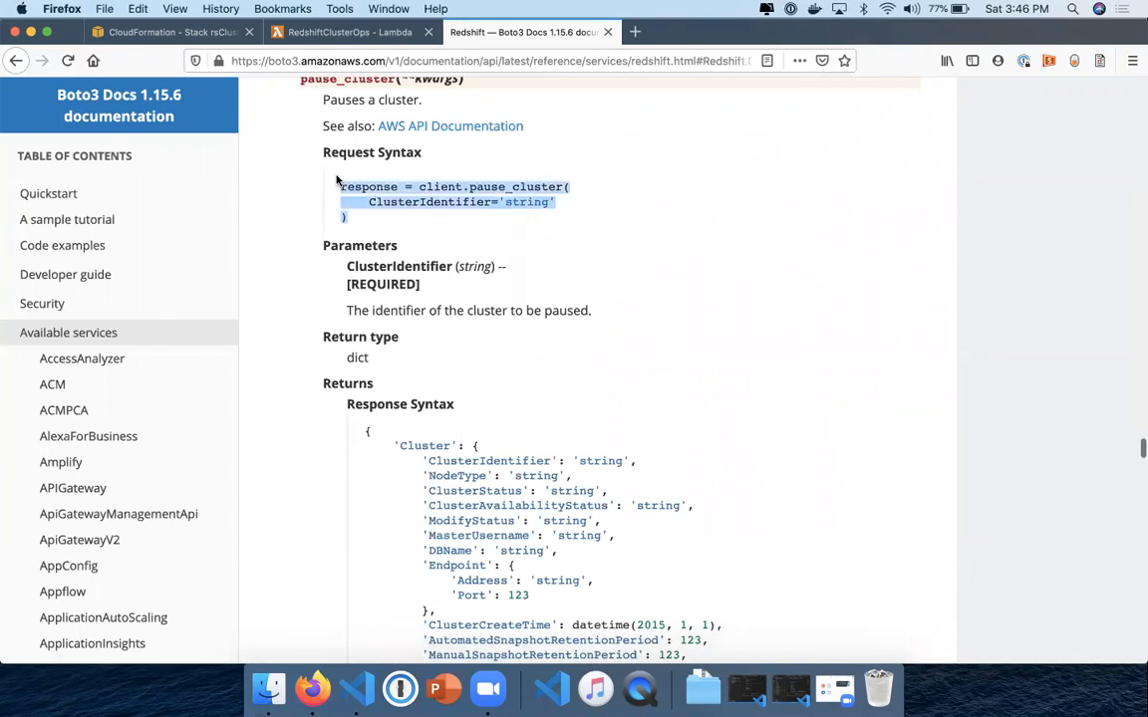
Paste the copied pause_cluster request example under the pause condition in the Lambda code and indent its continuation lines to match.
key("ctrl+shift+Tab")
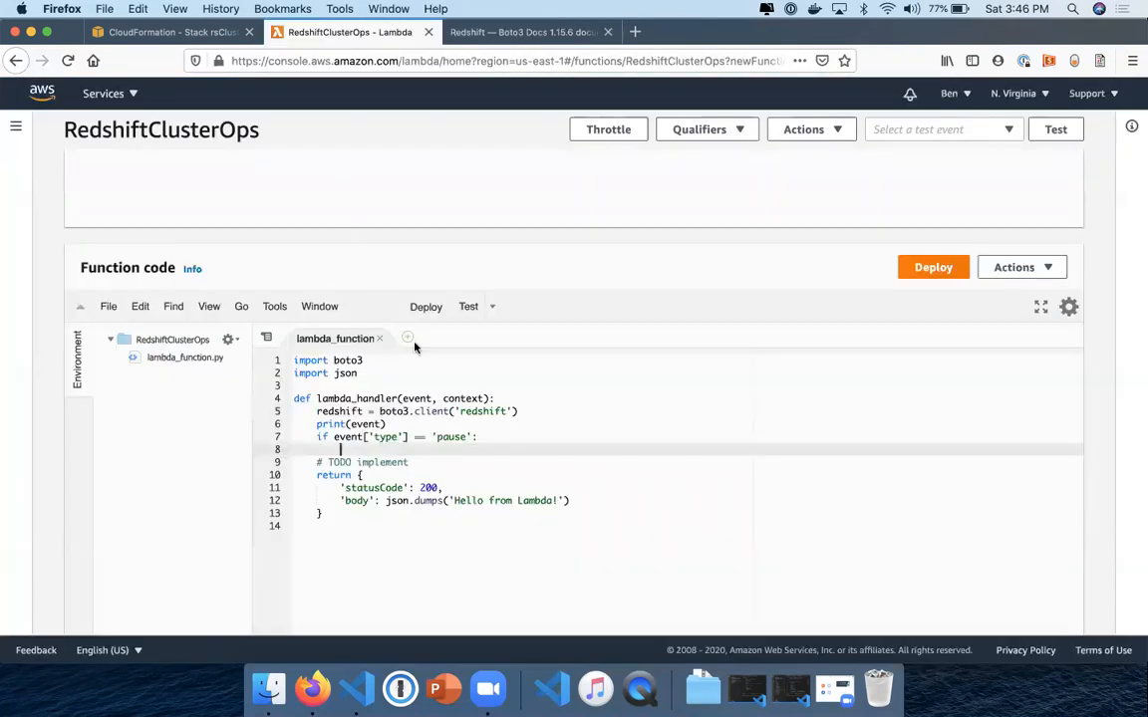
key("super+v")
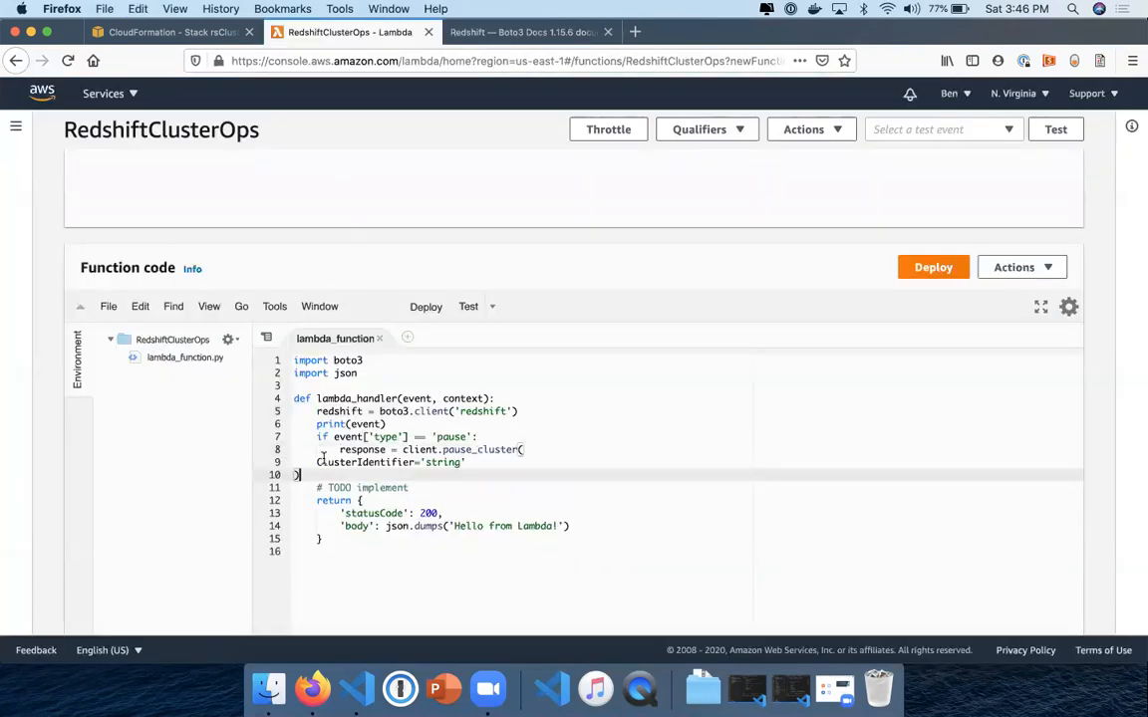
left_click_drag(295, 475, 268, 456)
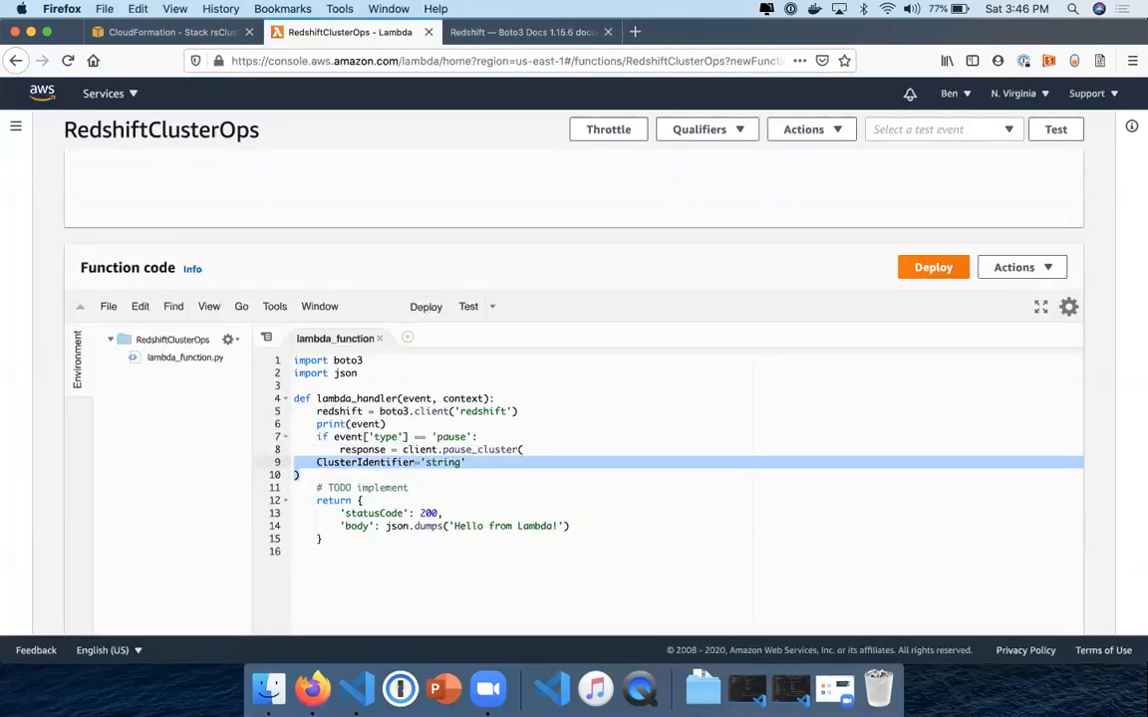
key("Tab")
key("Tab")
Select the 'string' placeholder of ClusterIdentifier and open the Amazon Redshift console in a duplicate of the Lambda tab.
double_click(488, 462)
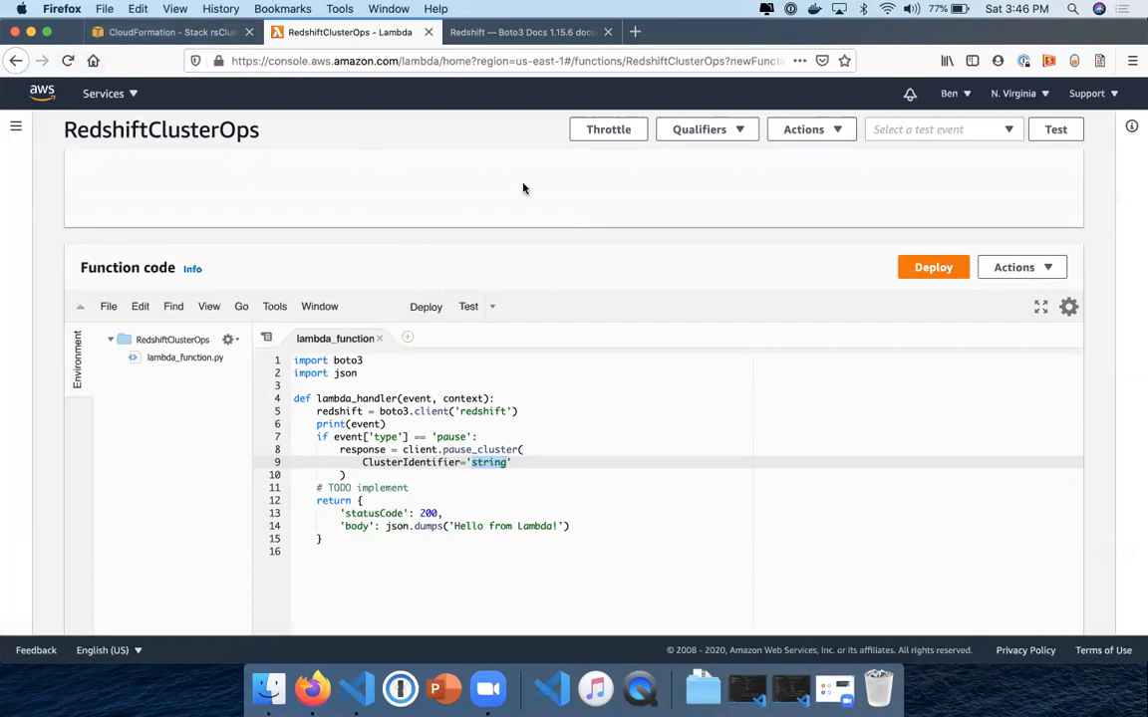
right_click(392, 25)
left_click(465, 76)
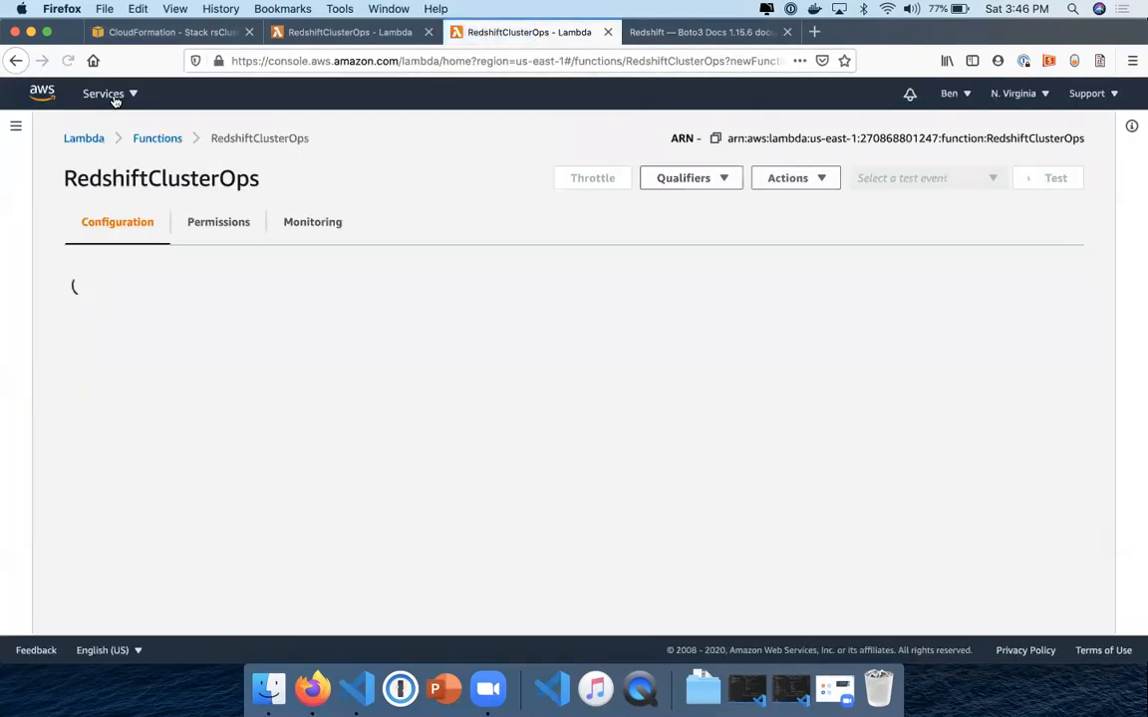
left_click(105, 94)
type("re")
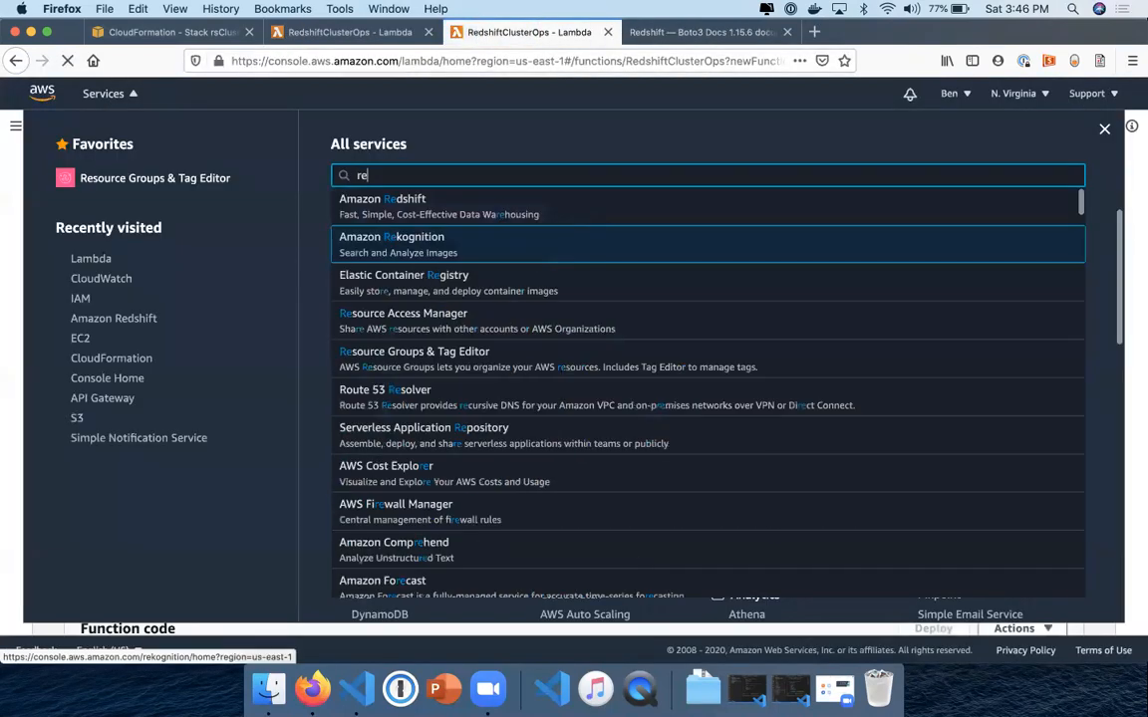
type("dshift")
left_click(490, 221)
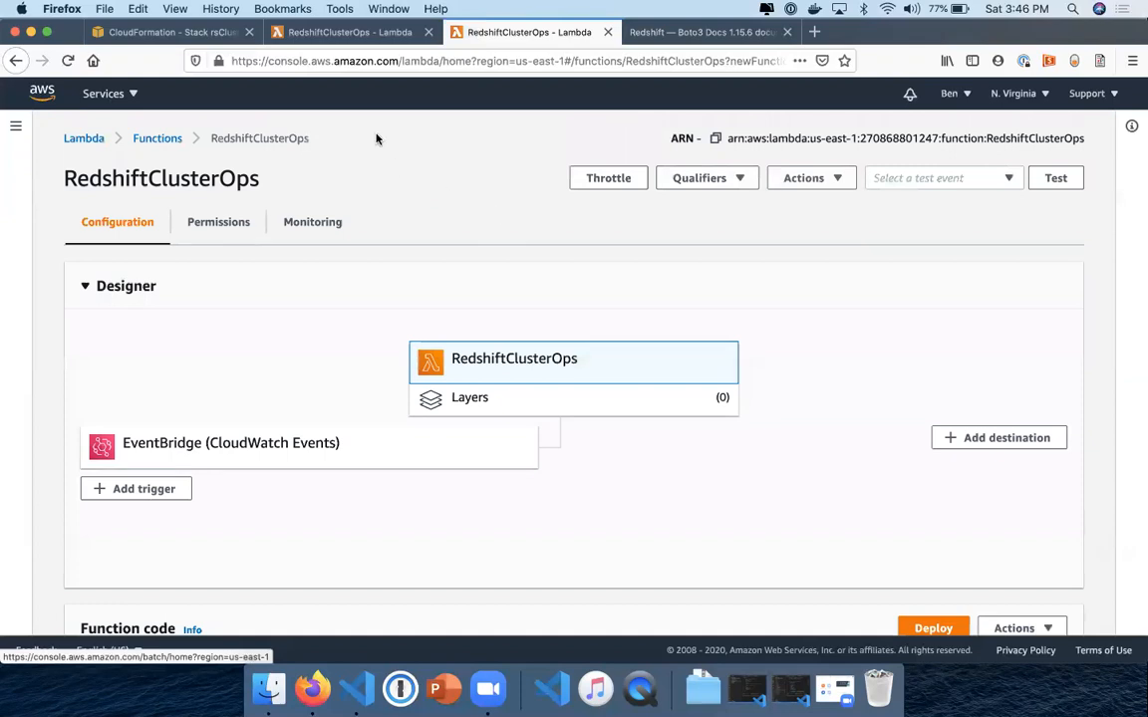
left_click(111, 92)
type("r")
key("BackSpace")
left_click(393, 203)
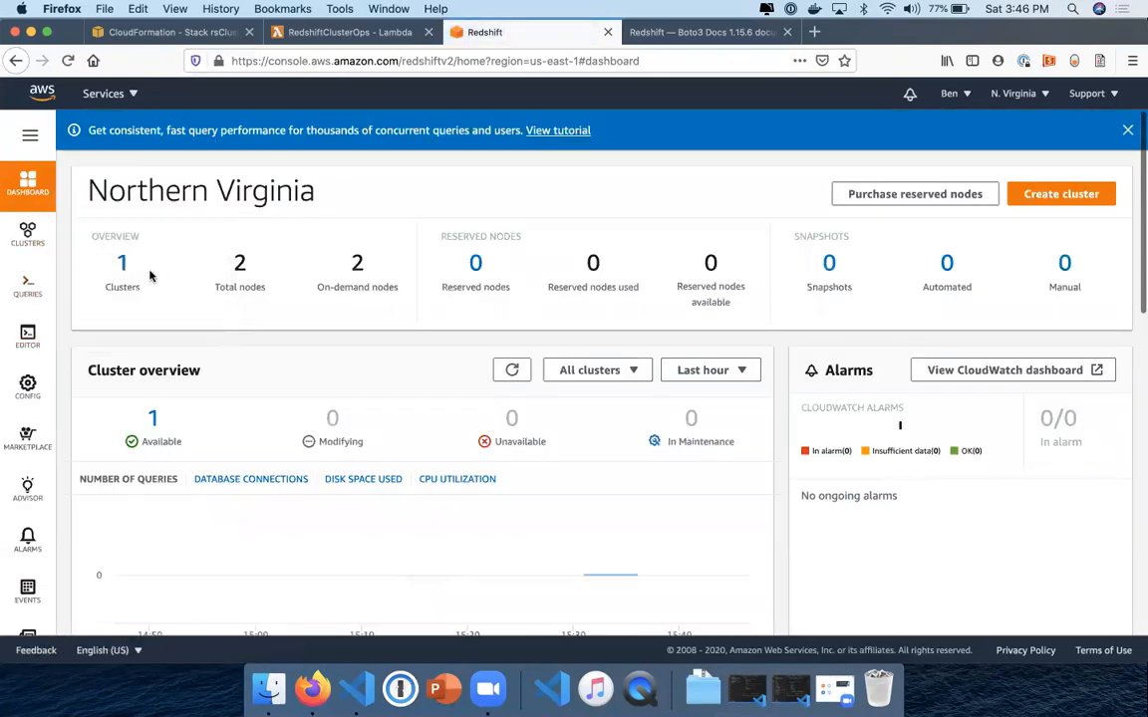
Copy the cluster identifier from examplecluster's properties and paste it over the ClusterIdentifier placeholder in the Lambda code.
left_click(123, 264)
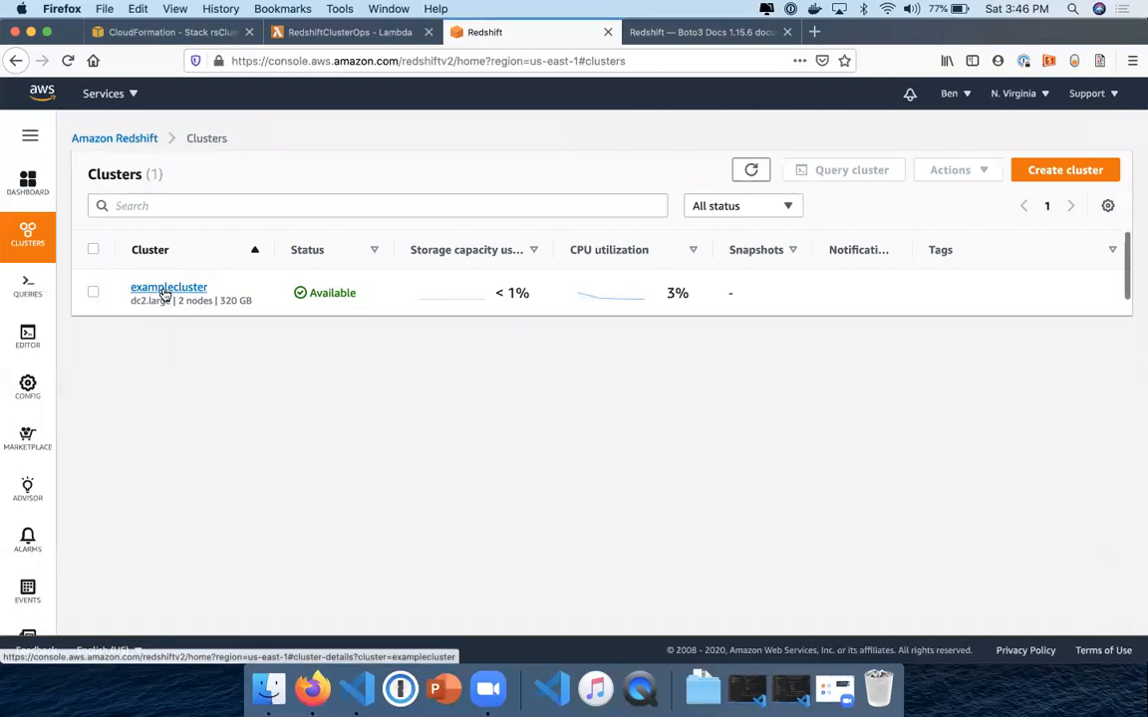
left_click(162, 288)
scroll(328, 404, "down", 3)
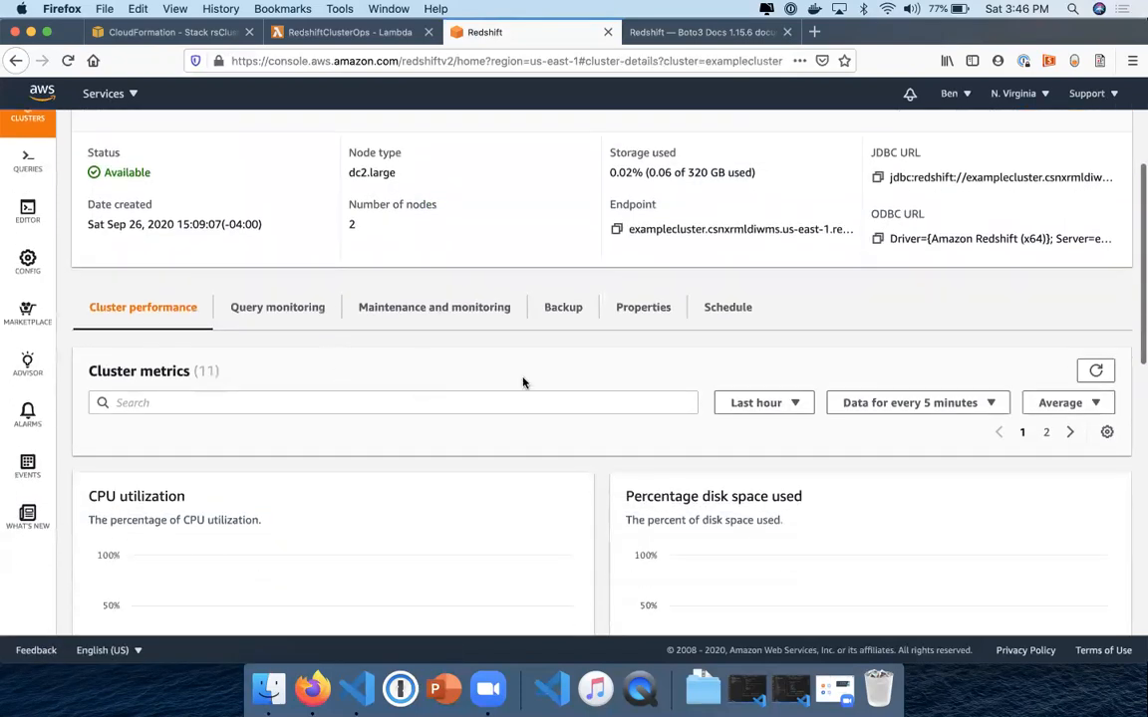
left_click(637, 321)
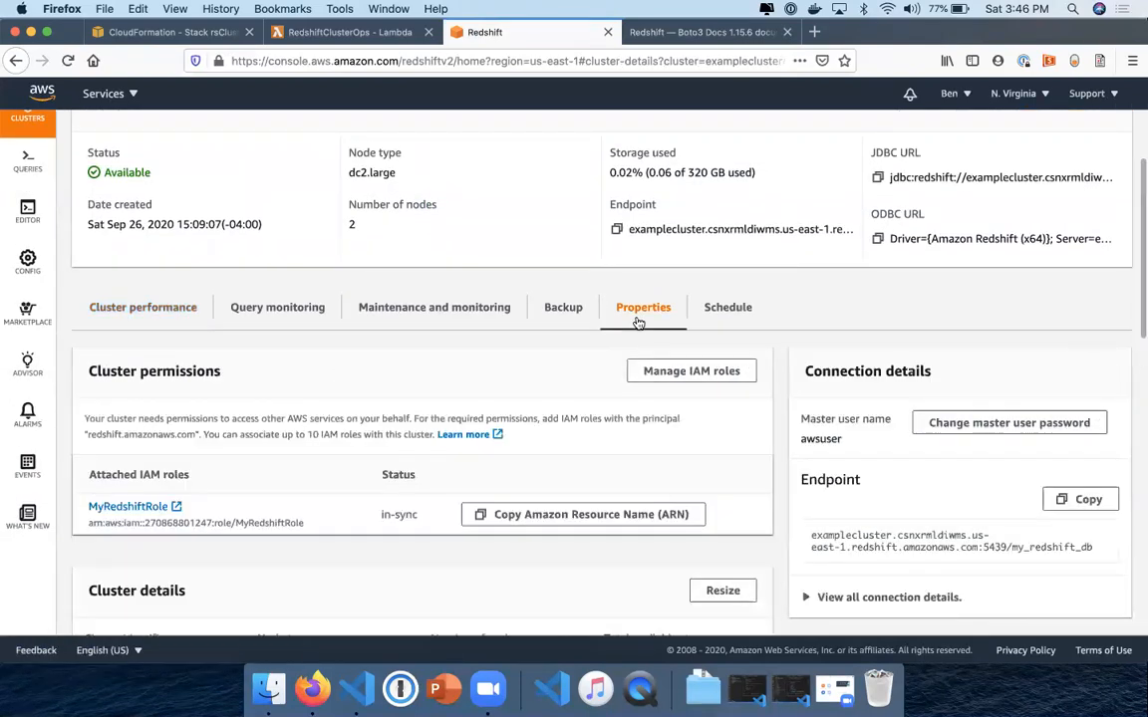
scroll(219, 438, "down", 5)
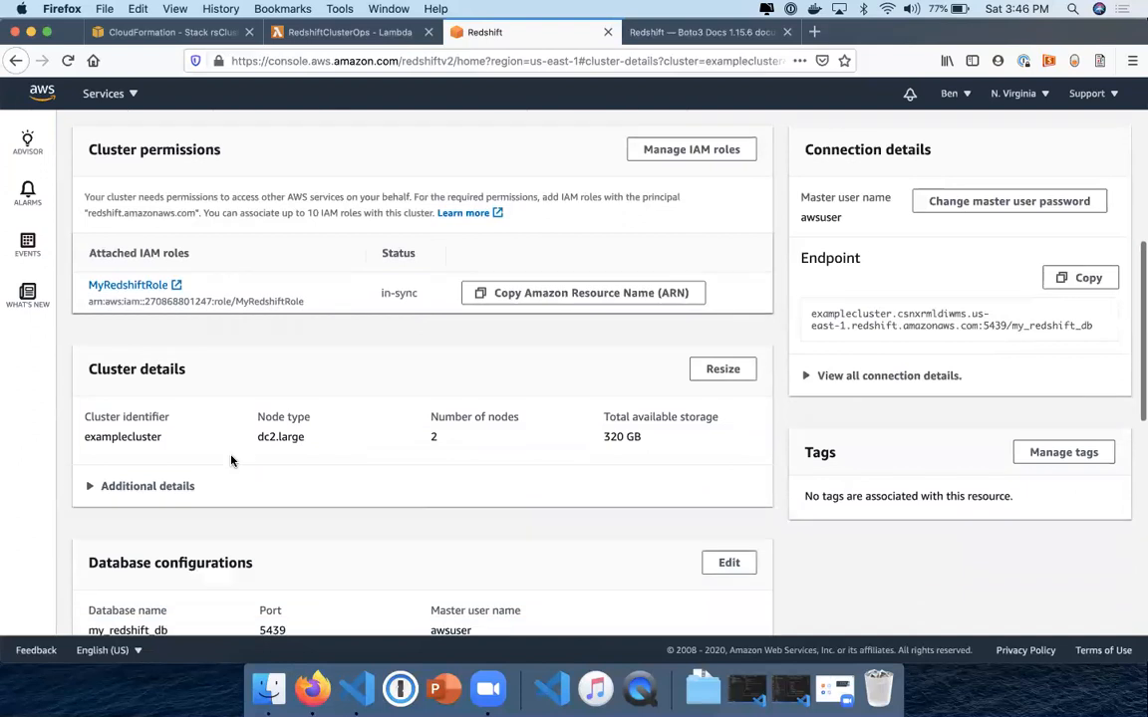
double_click(147, 438)
key("super+c")
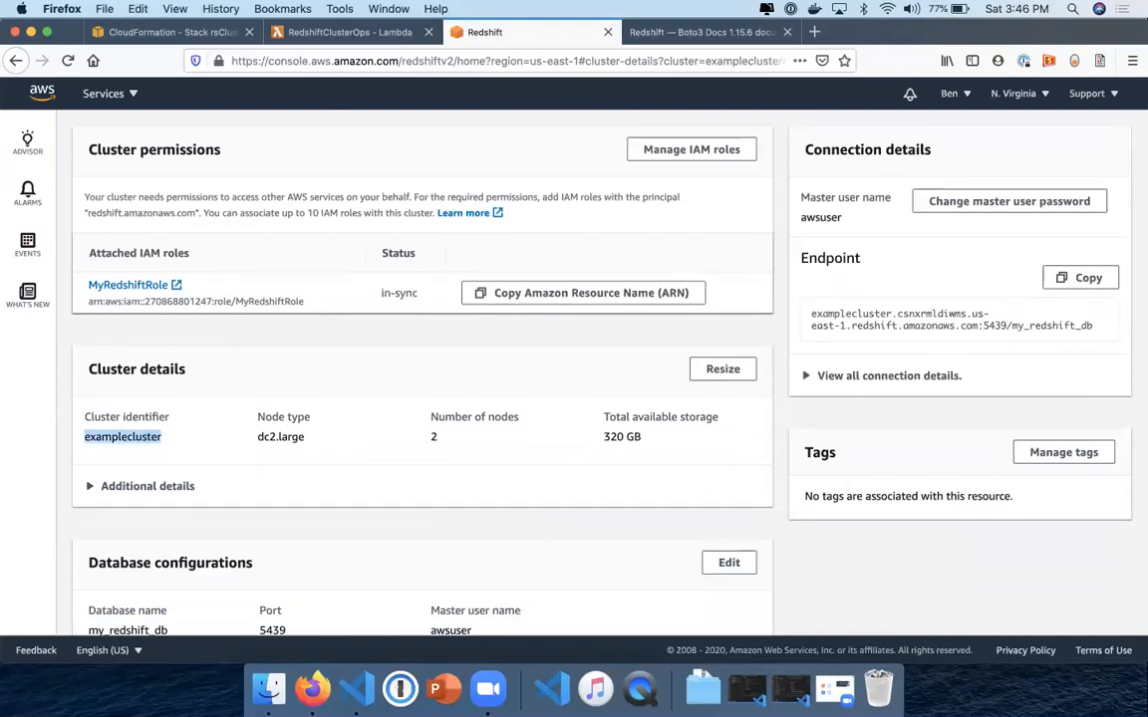
key("ctrl+shift+Tab")
key("super+v")
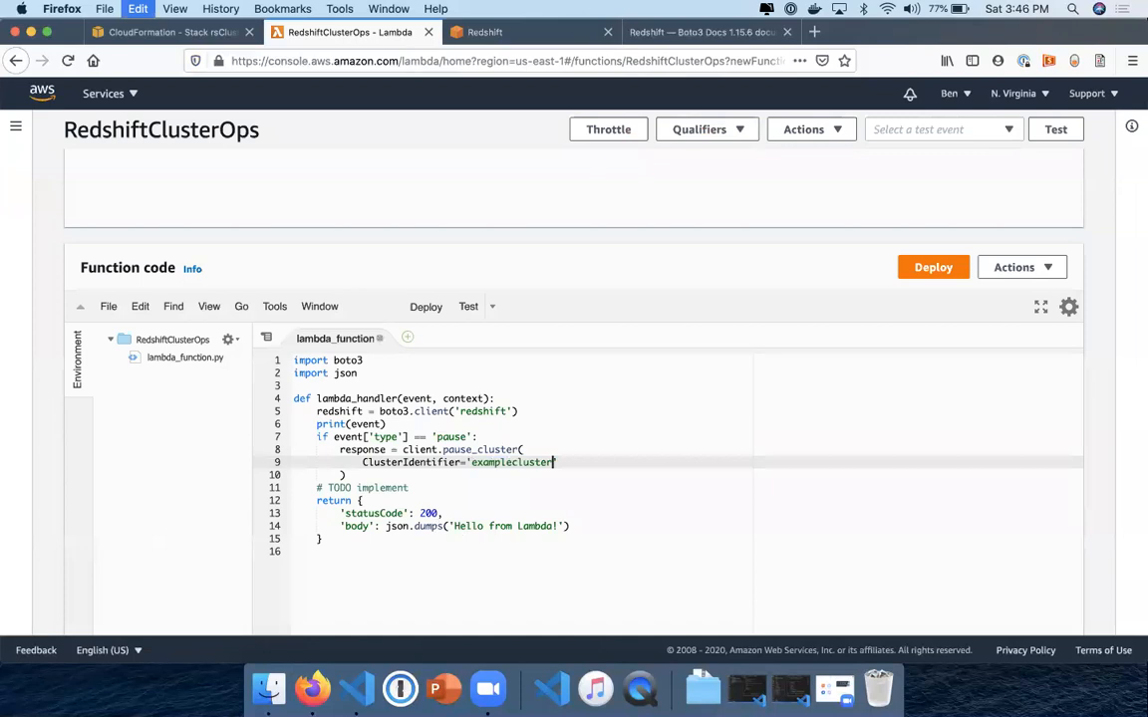
Add print(response) on a new line after the pause_cluster call and deploy the function code.
left_click(389, 479)
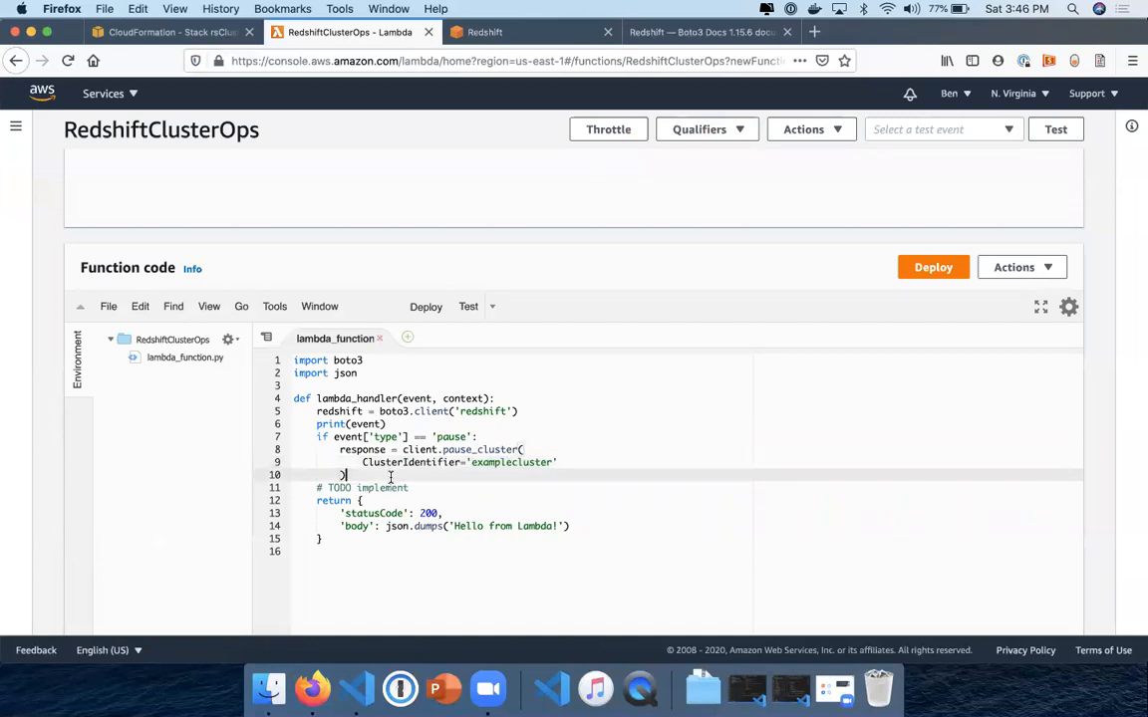
key("Return")
type("print(response)")
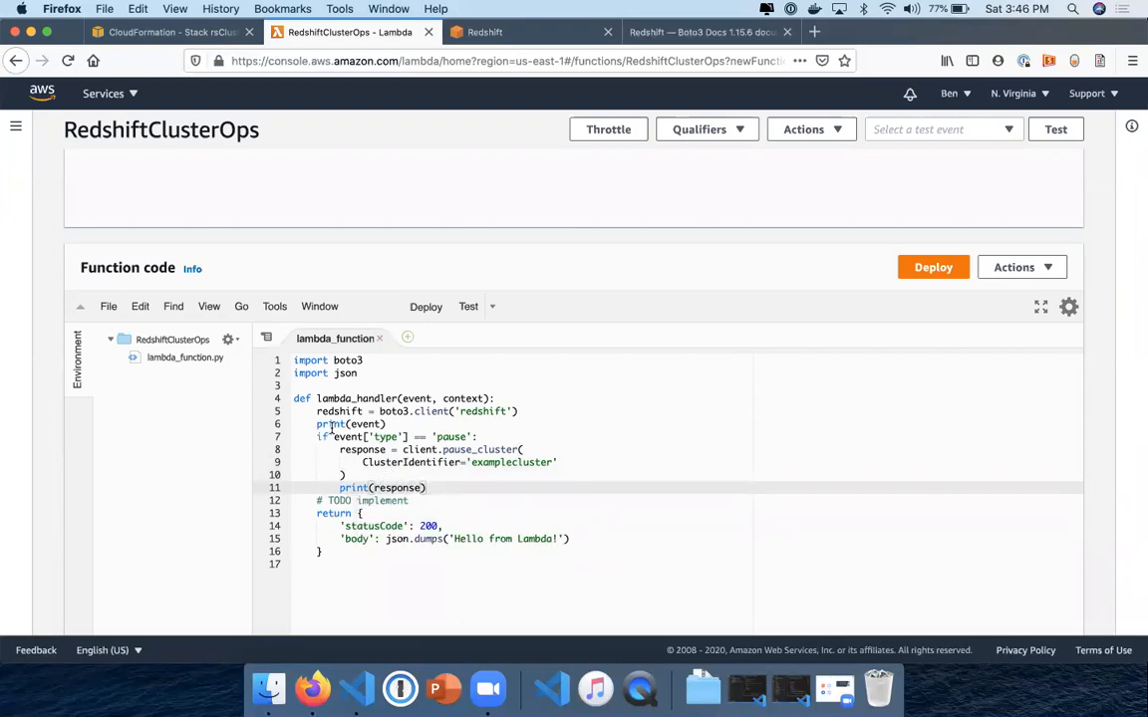
left_click(926, 271)
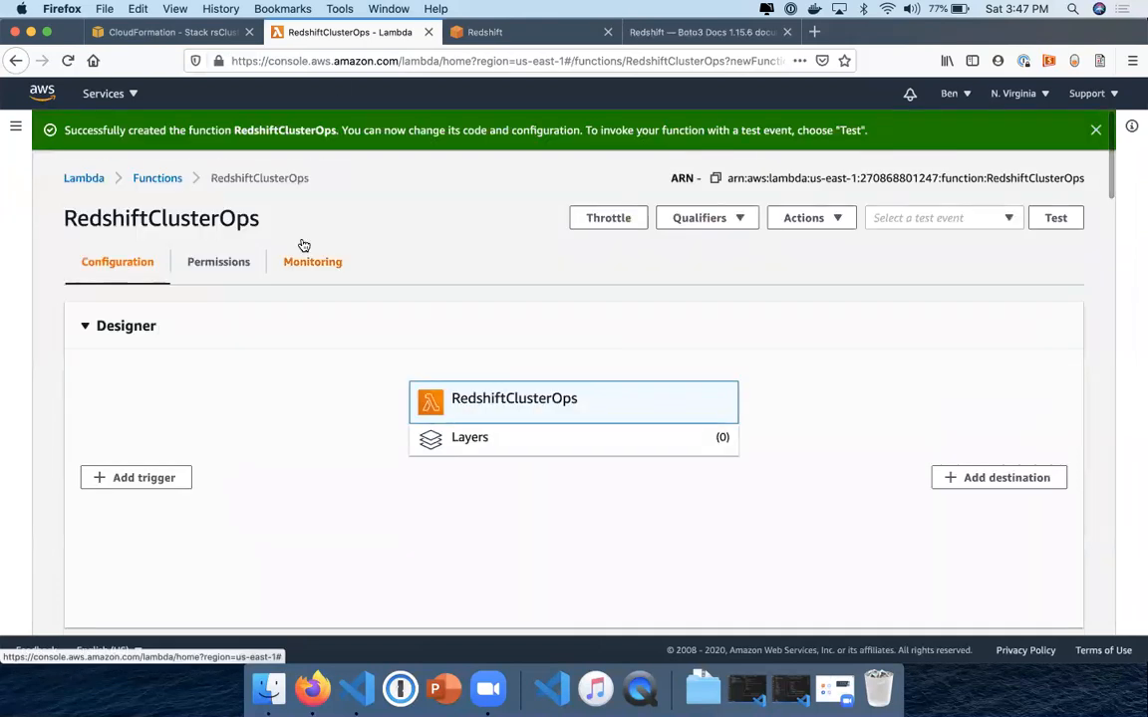
Edit the function's VPC connection, choosing Custom VPC, the rsCluster VPC (10.0.0.0/27) and the RsPrivateSubnet subnet (10.0.0.0/28).
scroll(303, 242, "down", 15)
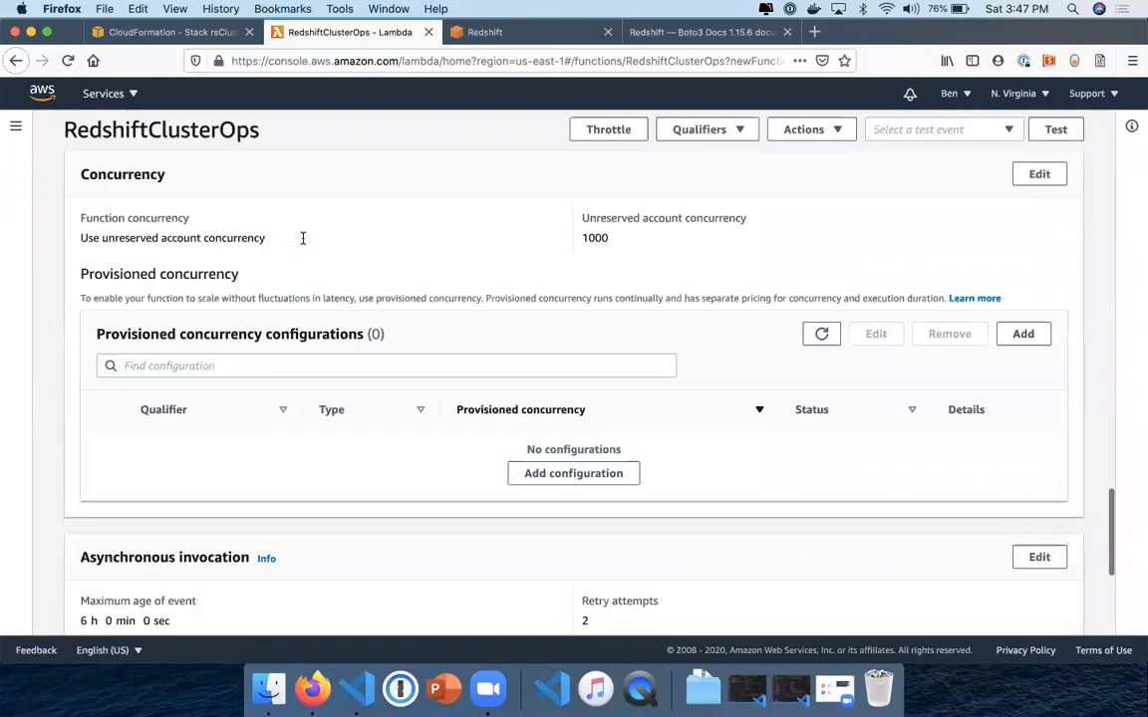
scroll(303, 240, "down", 5)
scroll(189, 481, "up", 7)
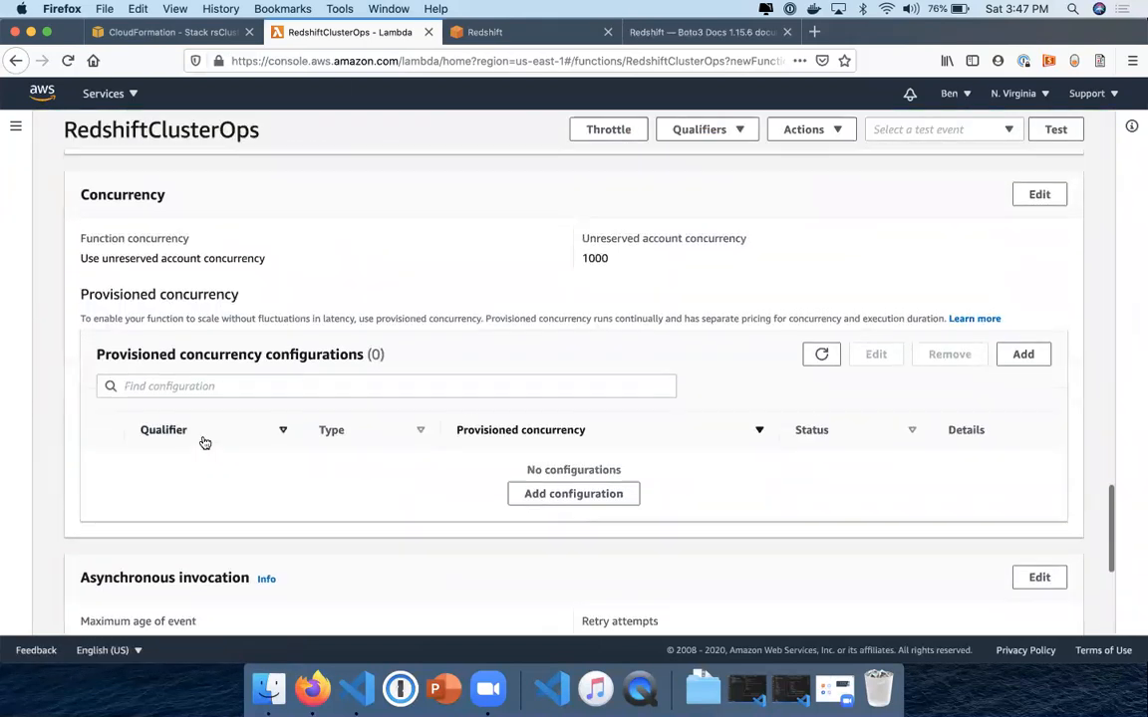
scroll(339, 342, "up", 5)
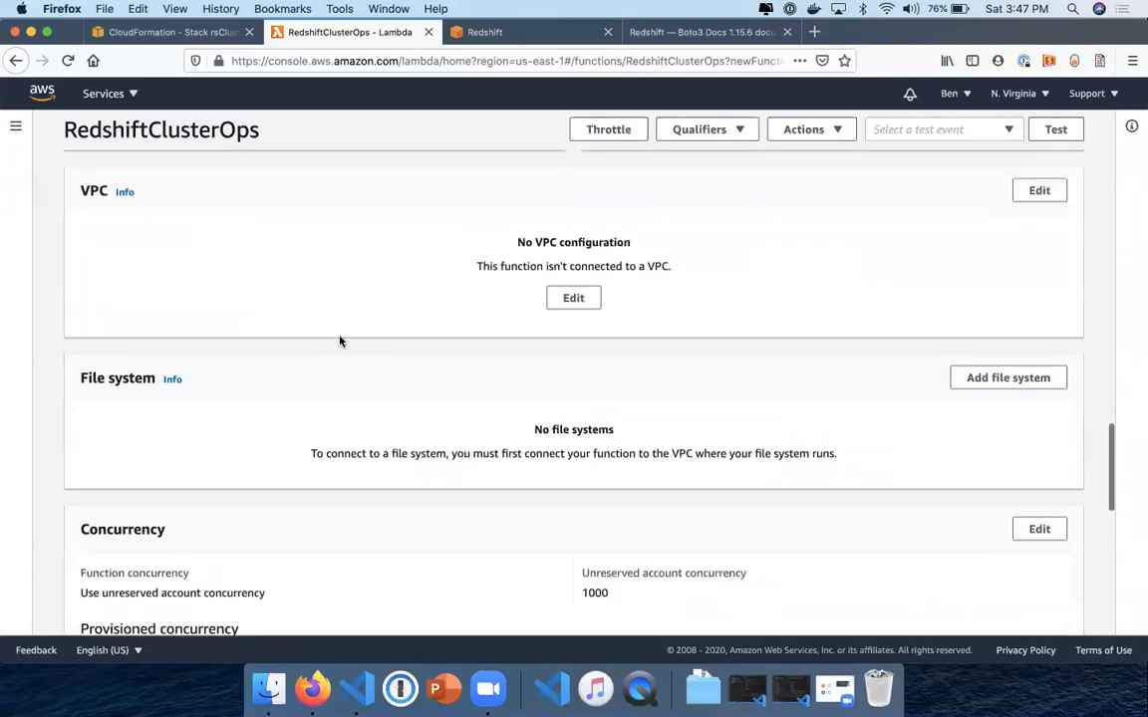
left_click(574, 386)
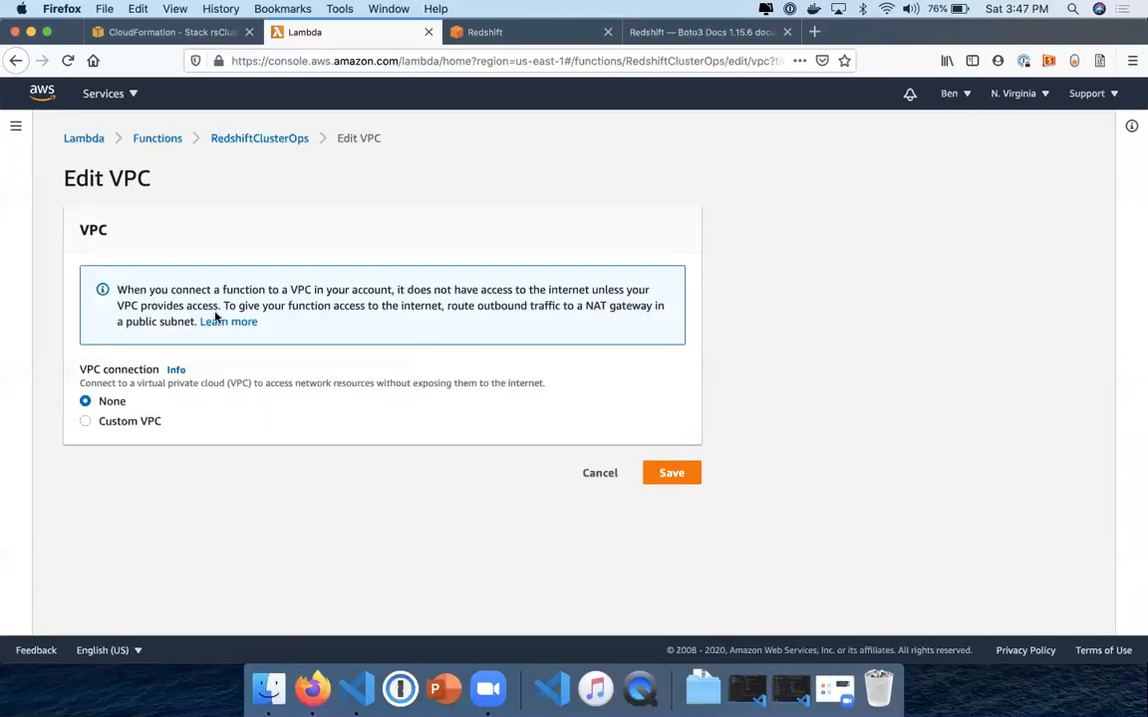
left_click(86, 421)
left_click(103, 490)
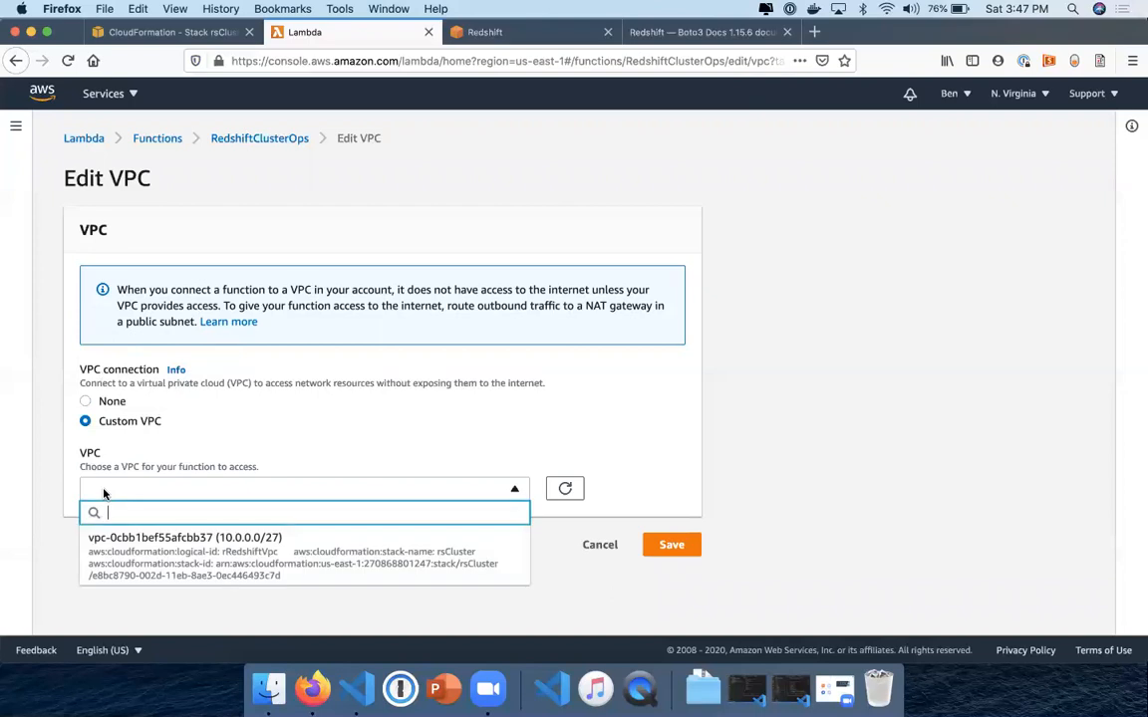
left_click(128, 561)
left_click(127, 561)
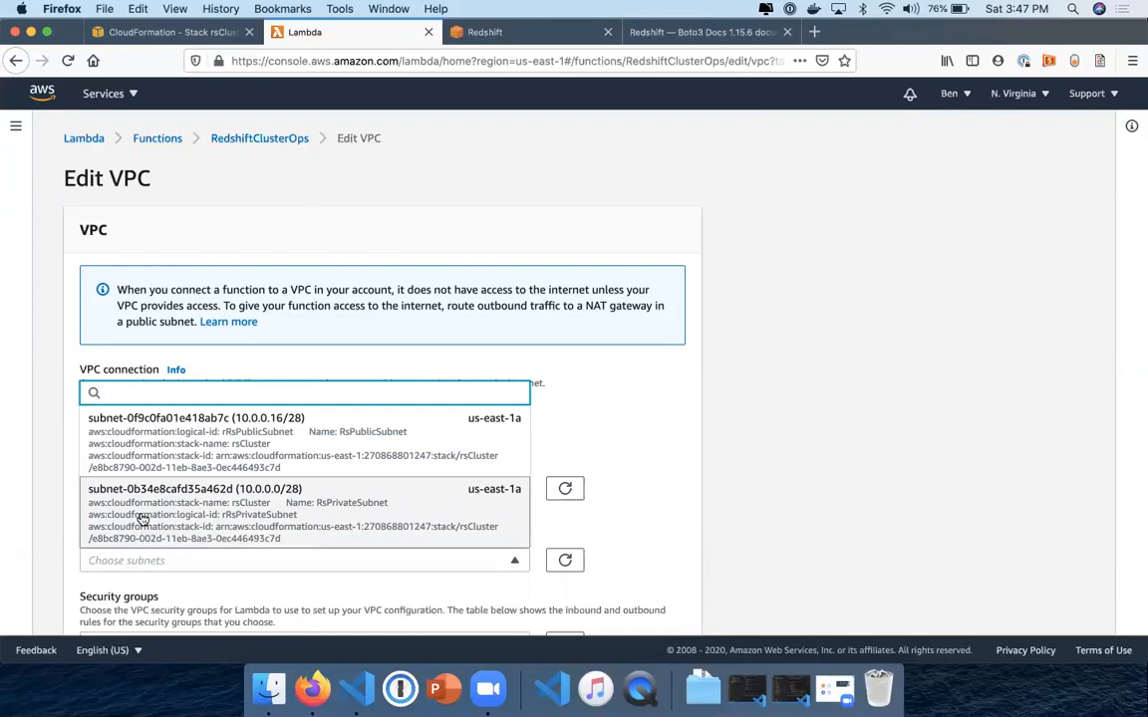
left_click(143, 519)
scroll(36, 548, "down", 5)
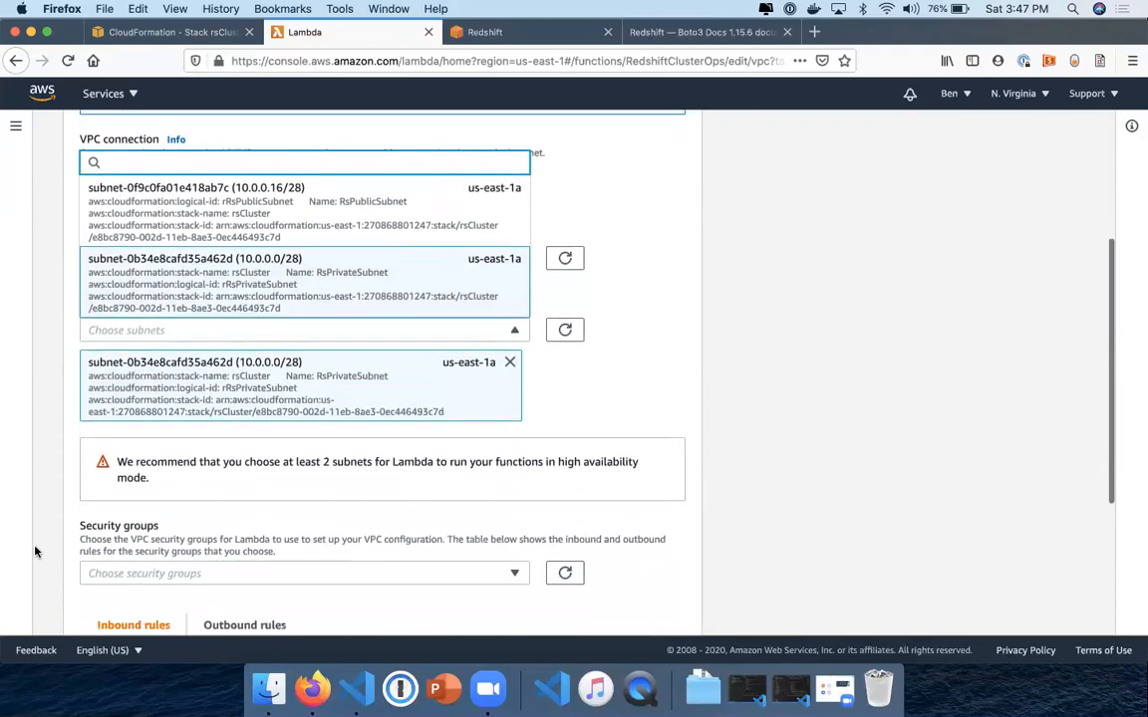
left_click(95, 463)
Choose the RSPrivateSg security group for the function and try to save the VPC configuration.
scroll(94, 465, "down", 1)
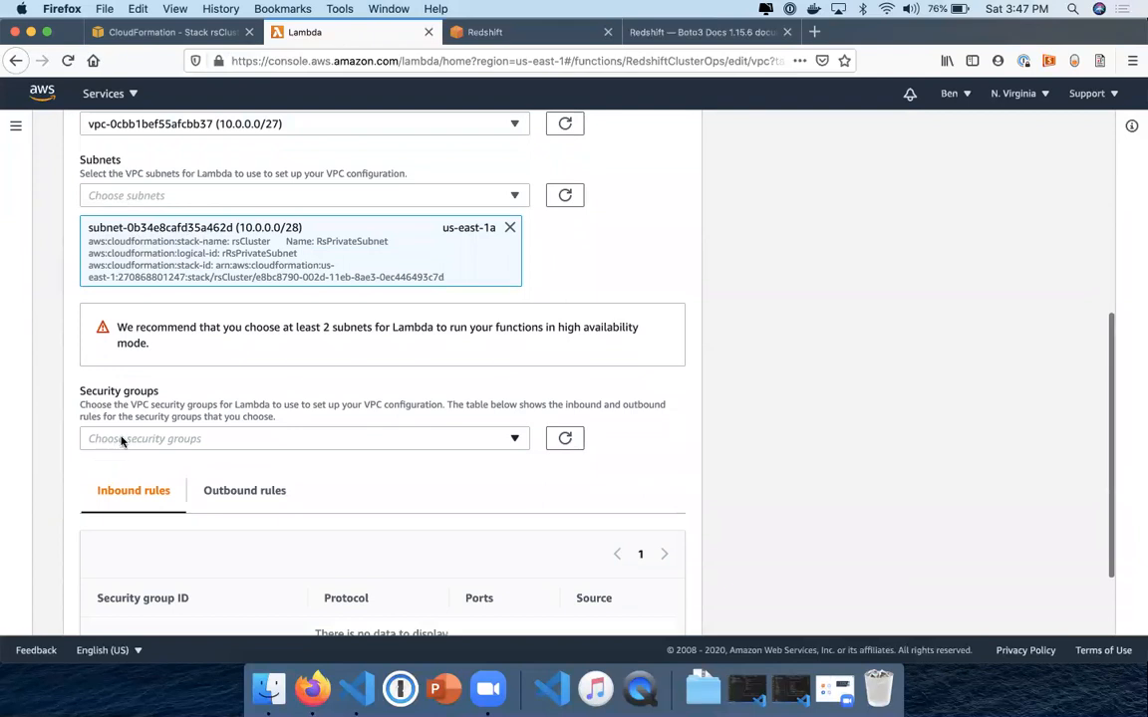
left_click(121, 441)
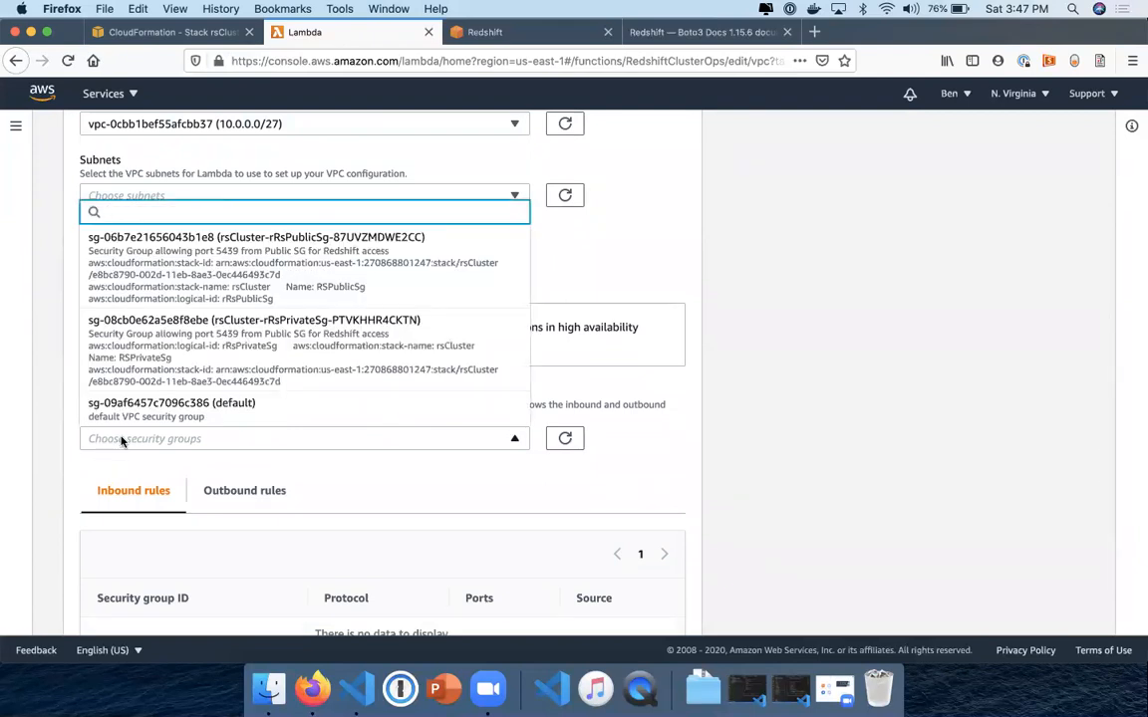
left_click(189, 359)
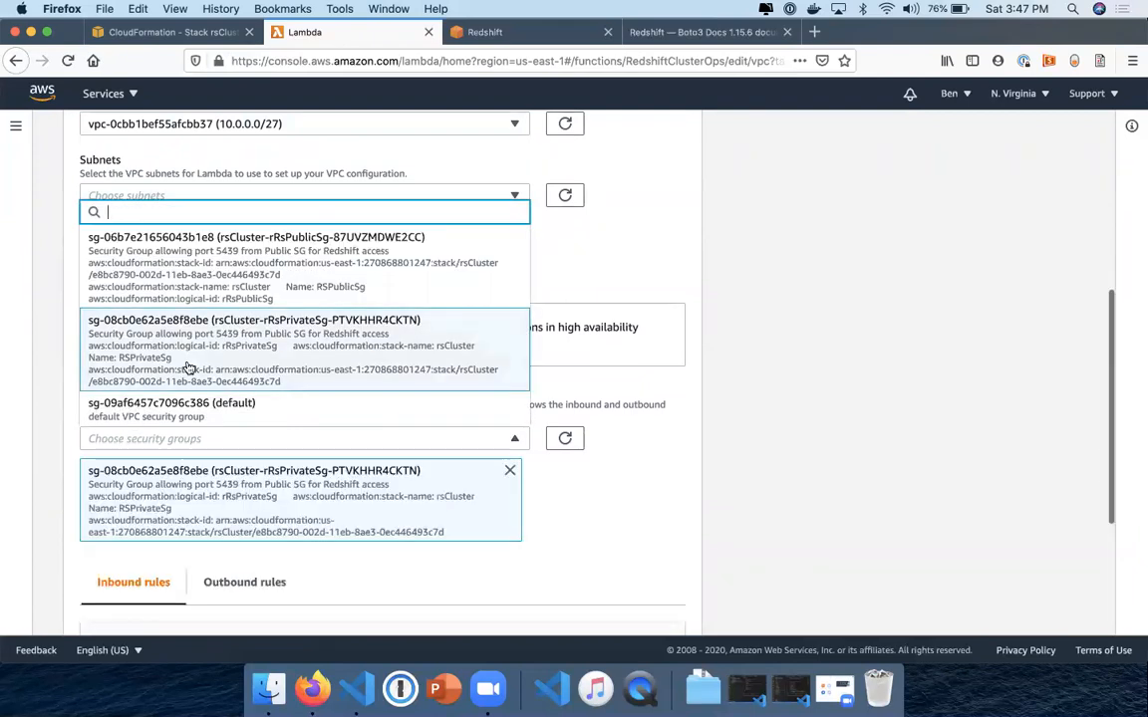
left_click(65, 503)
scroll(295, 452, "down", 4)
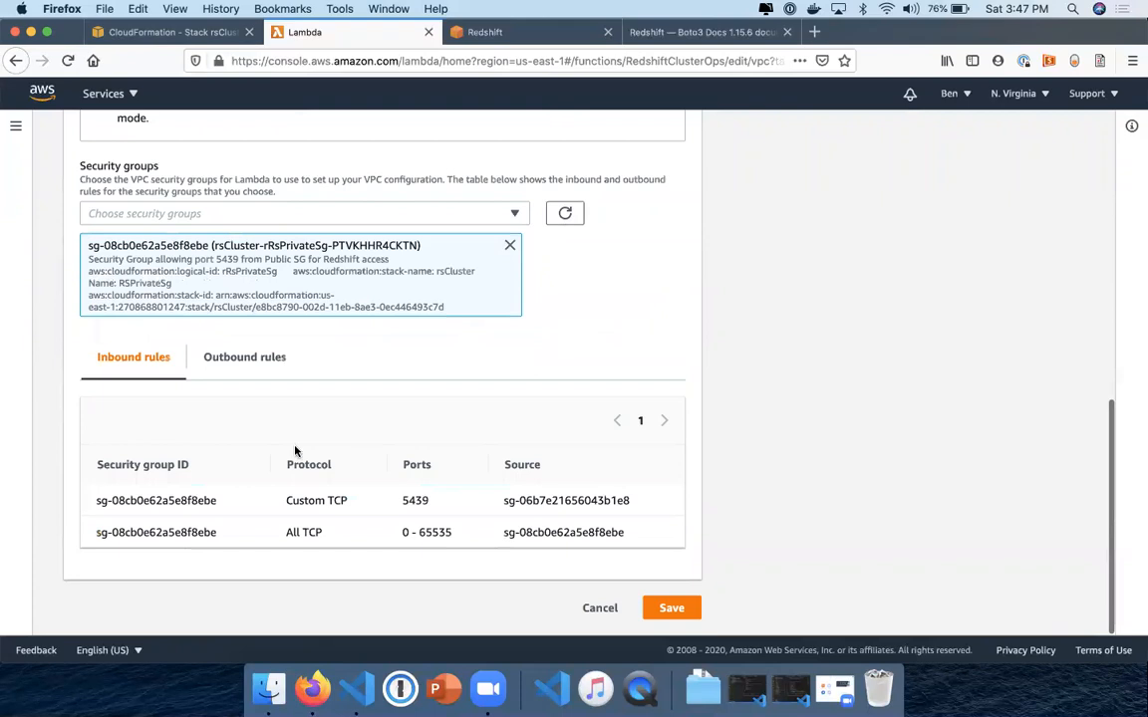
left_click(672, 608)
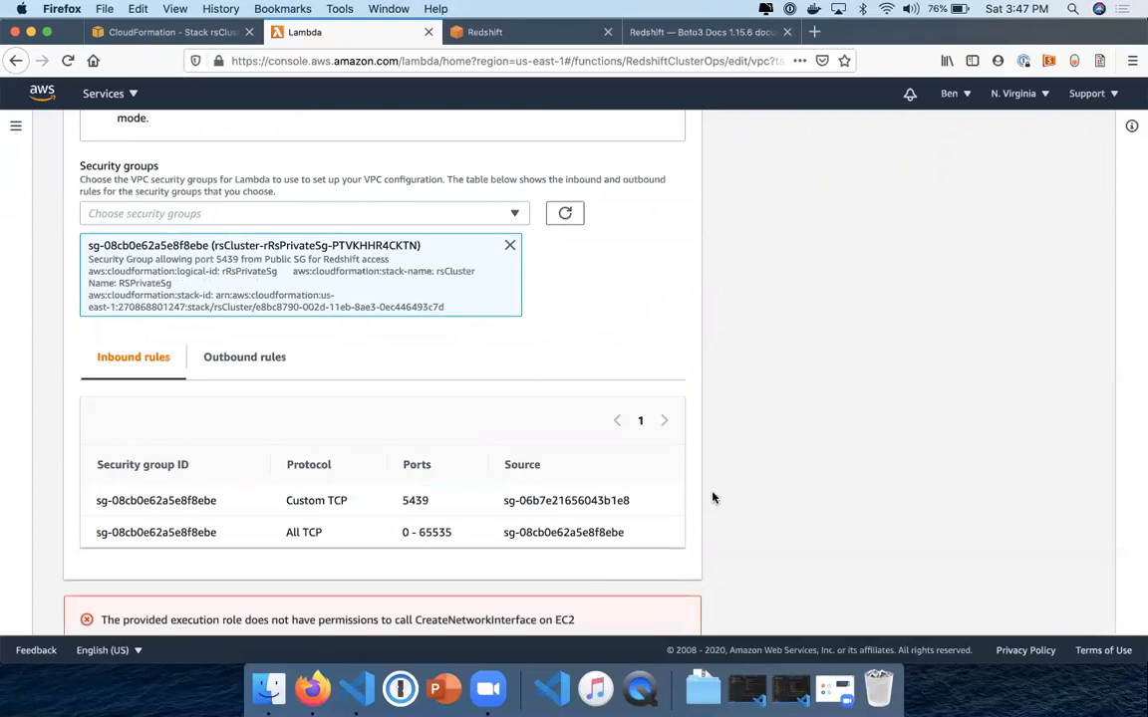
Read the VPC save error, return to the RedshiftClusterOps function and open its execution role lambda_role in IAM from the permissions.
scroll(712, 497, "down", 1)
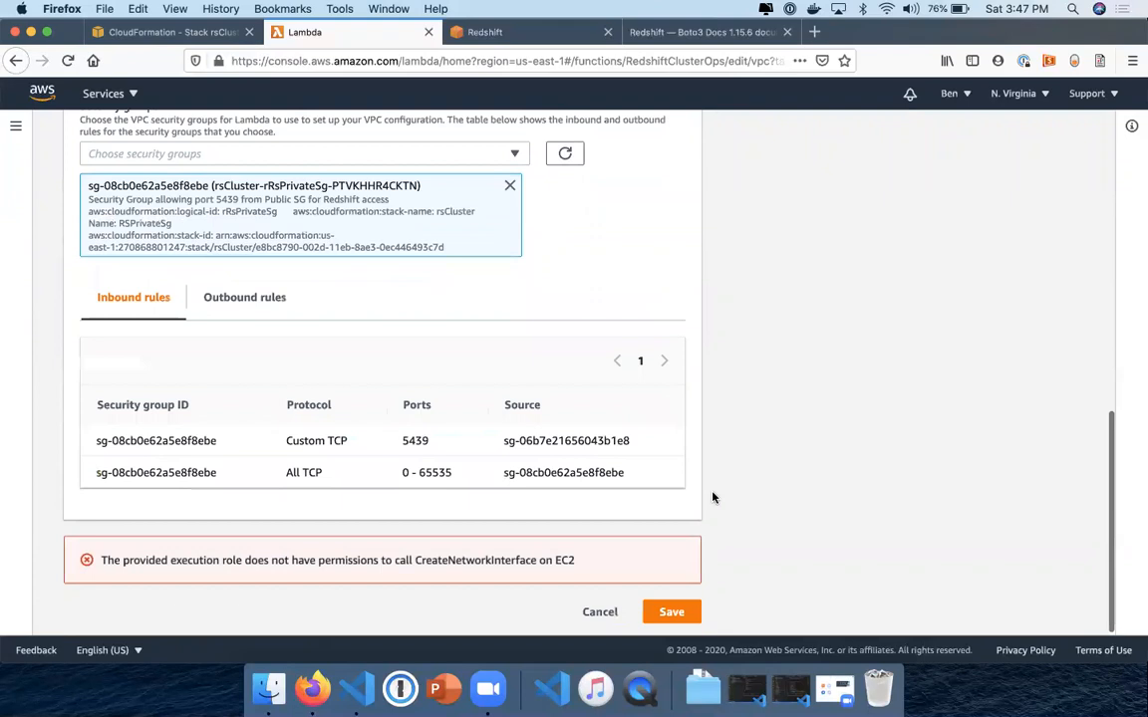
scroll(712, 497, "up", 7)
scroll(713, 497, "down", 7)
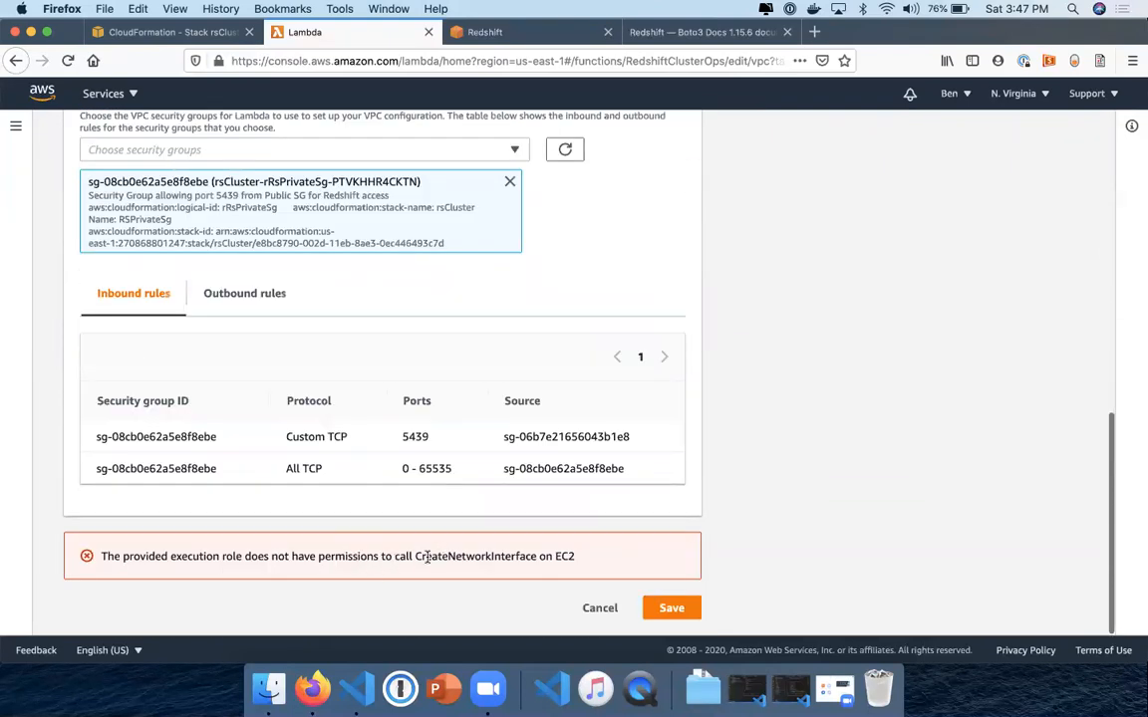
left_click_drag(427, 558, 603, 570)
scroll(791, 344, "up", 7)
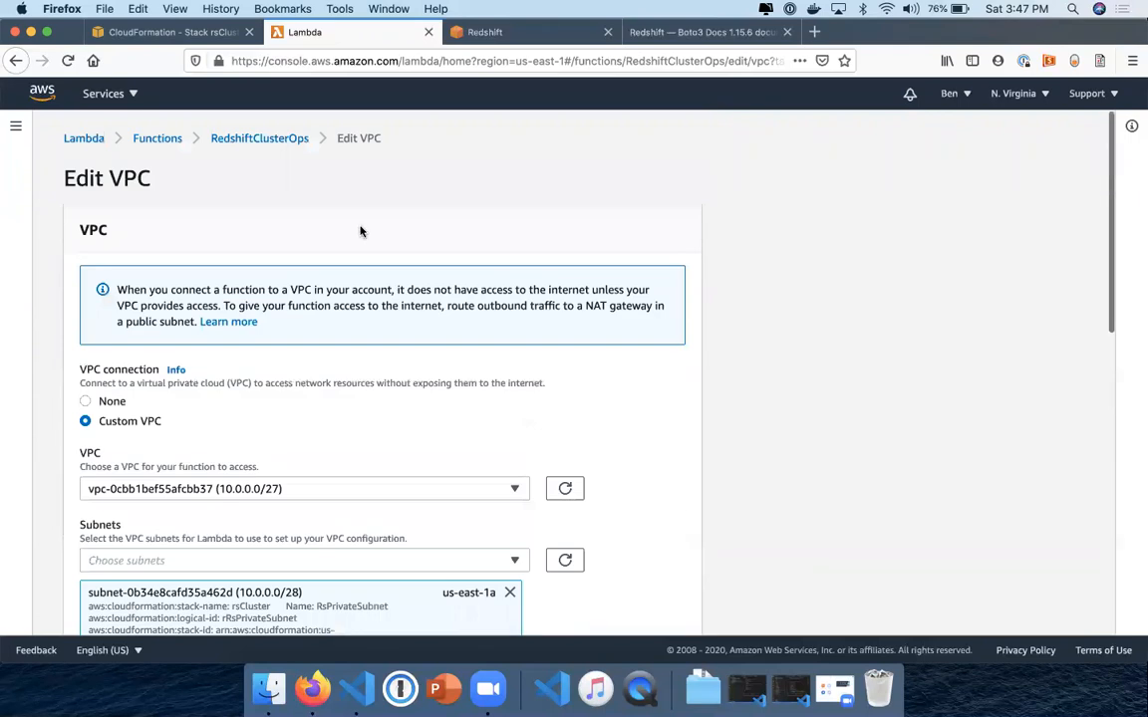
left_click(271, 142)
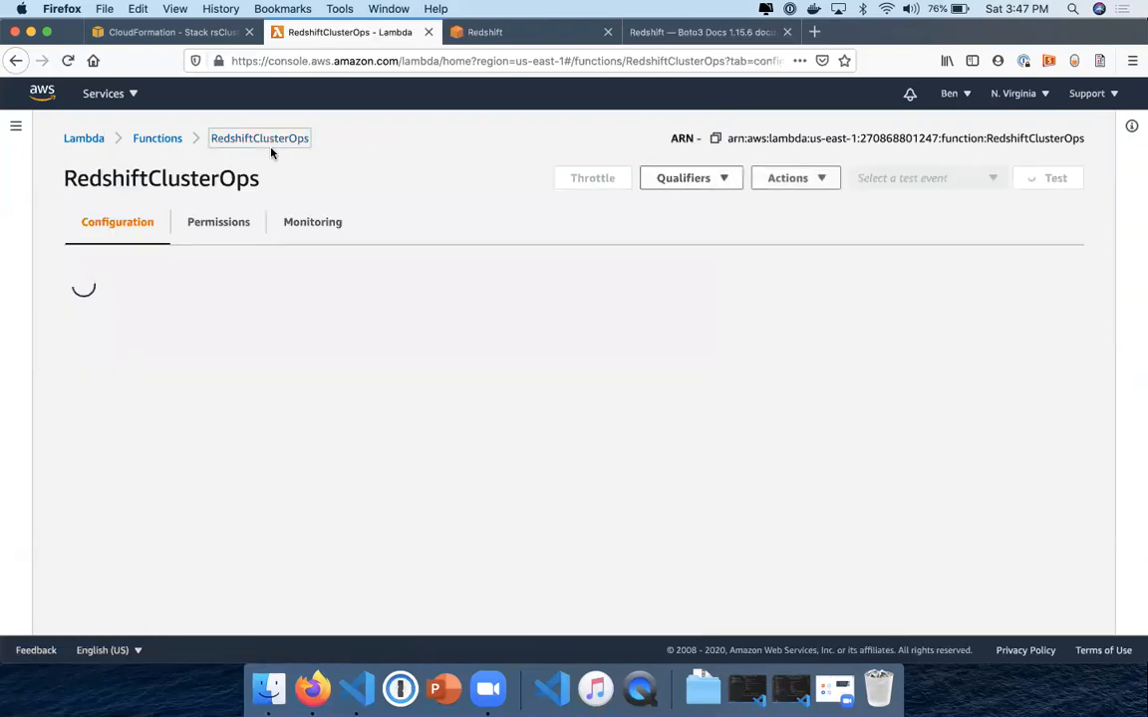
left_click(224, 232)
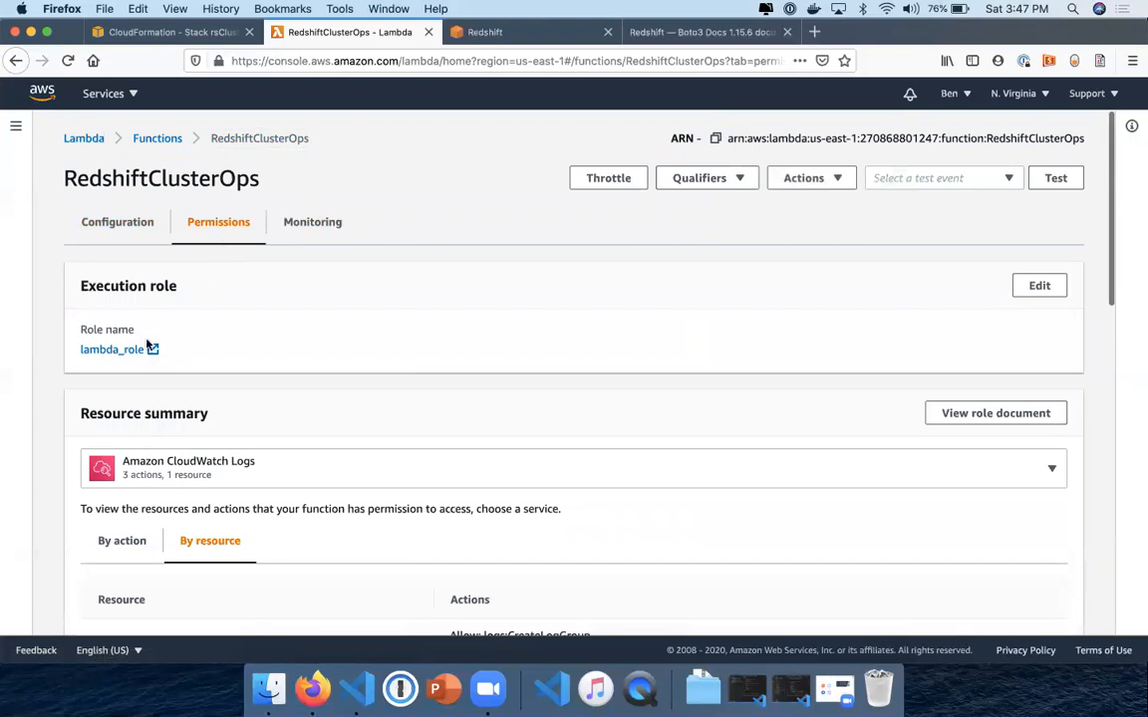
left_click(109, 351)
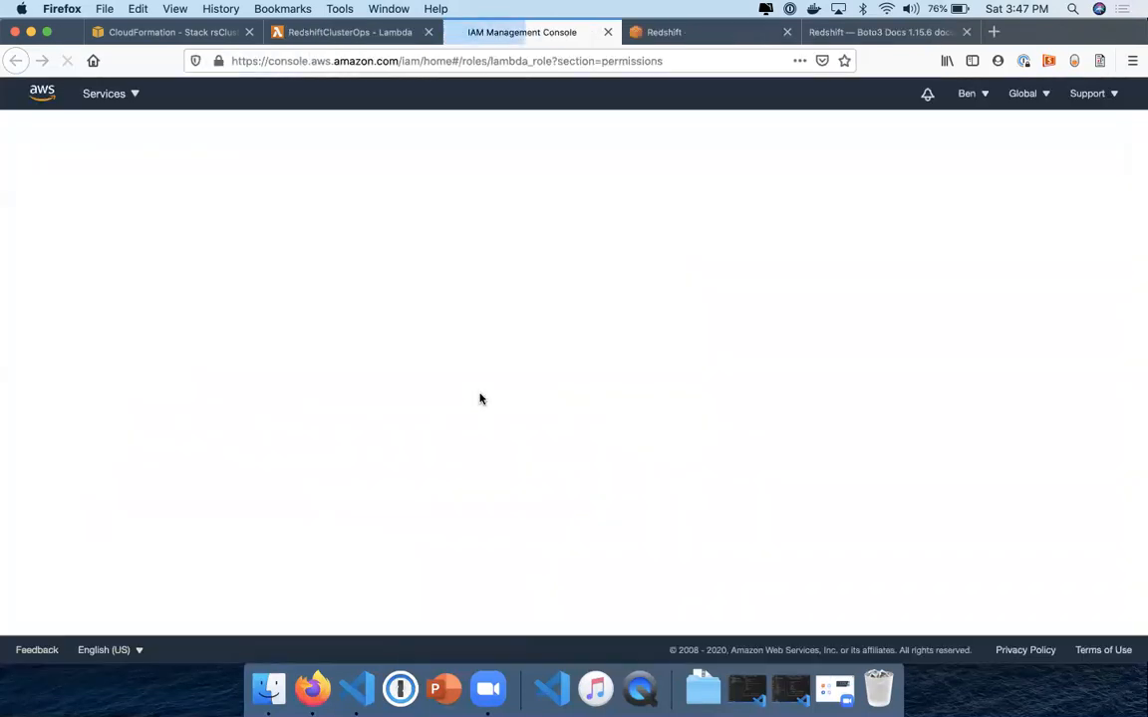
Show all policies applied to lambda_role and start attaching another policy to the role.
scroll(466, 448, "down", 1)
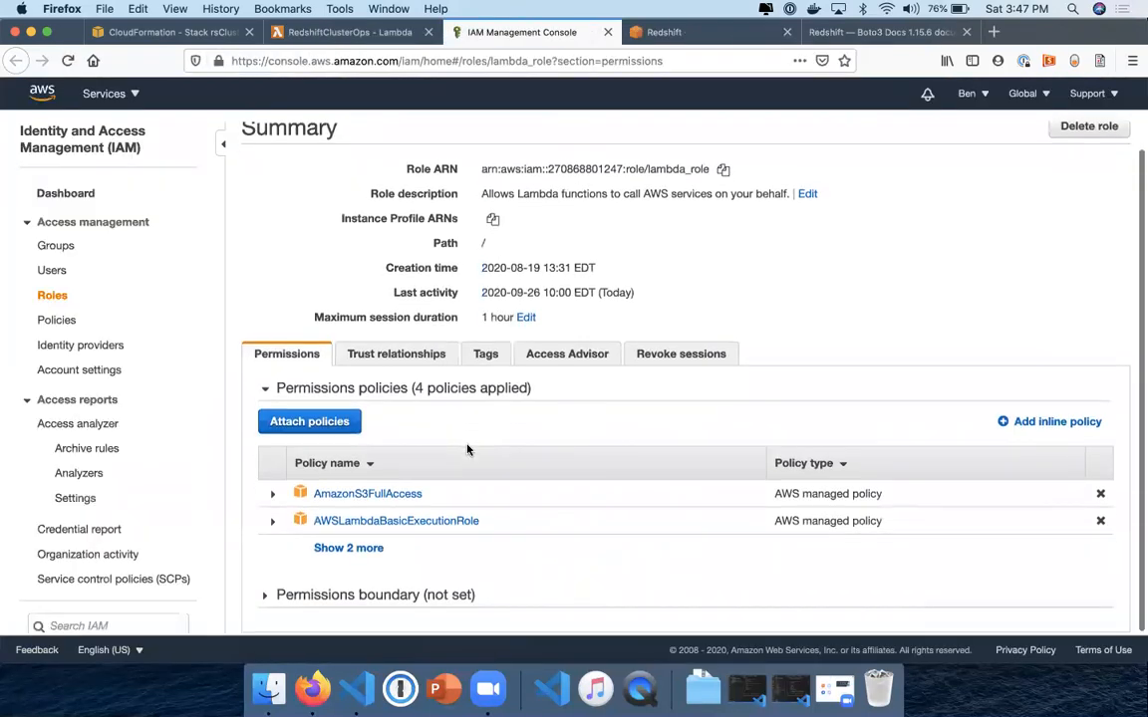
left_click(348, 547)
scroll(435, 504, "down", 1)
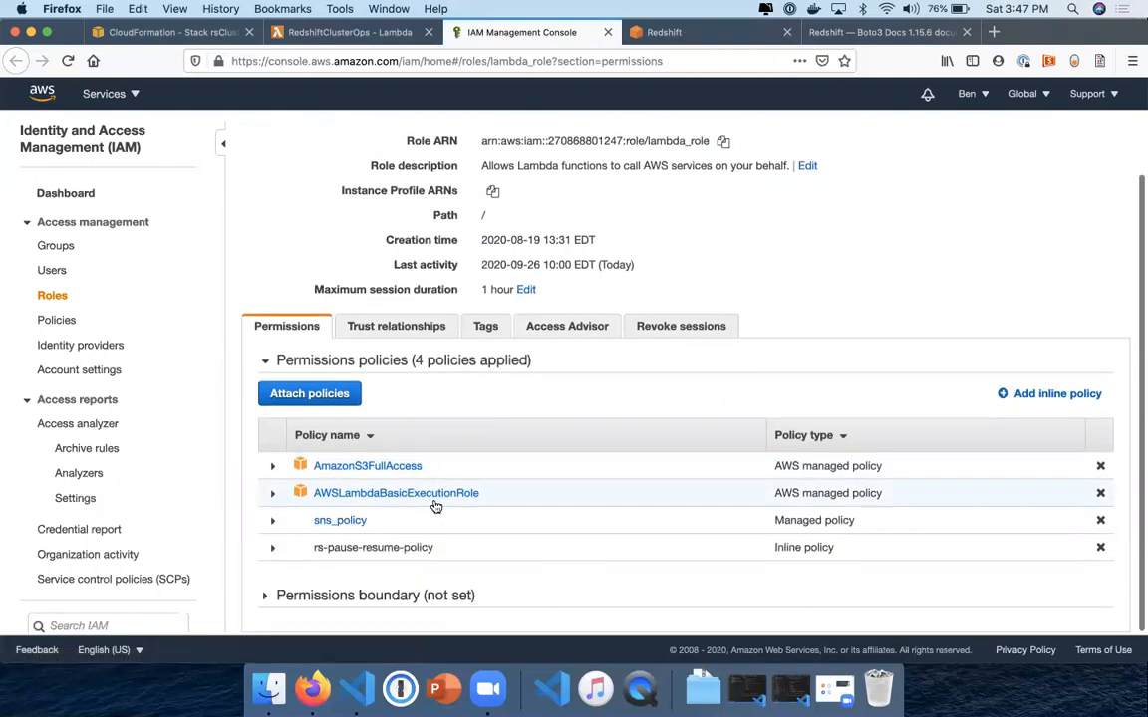
left_click(311, 394)
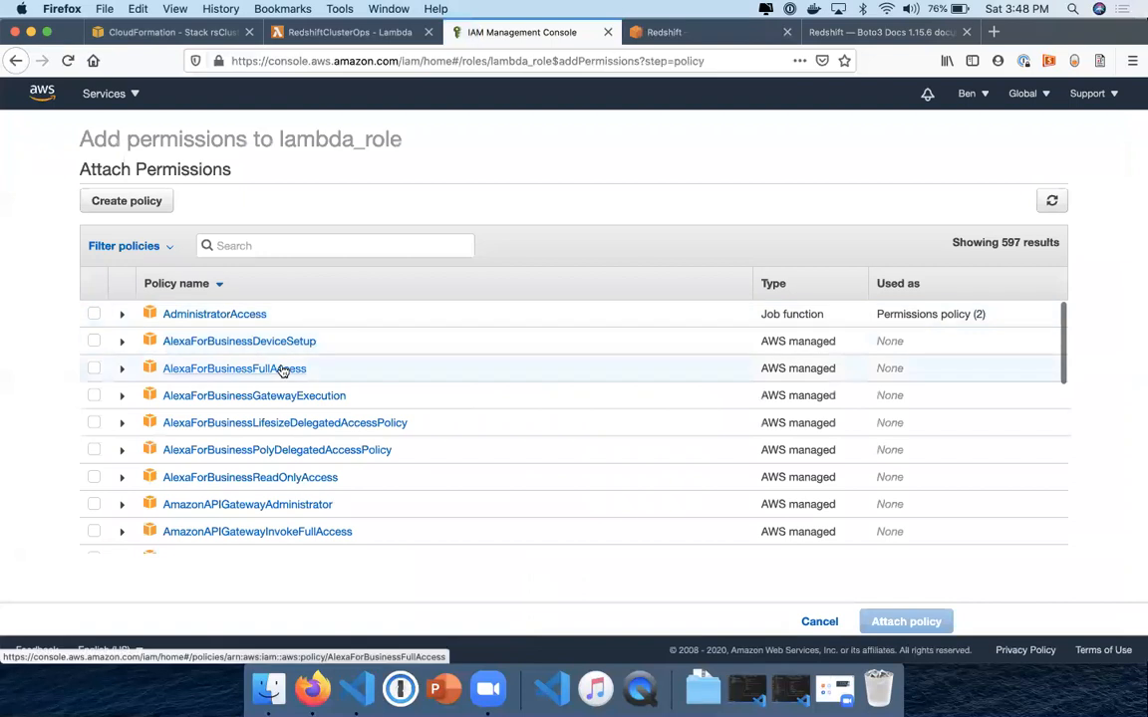
Search the attachable policies for lambda and locate AWSLambdaVPCAccessExecutionRole in the list.
scroll(283, 370, "down", 1)
left_click(348, 245)
type("lambda")
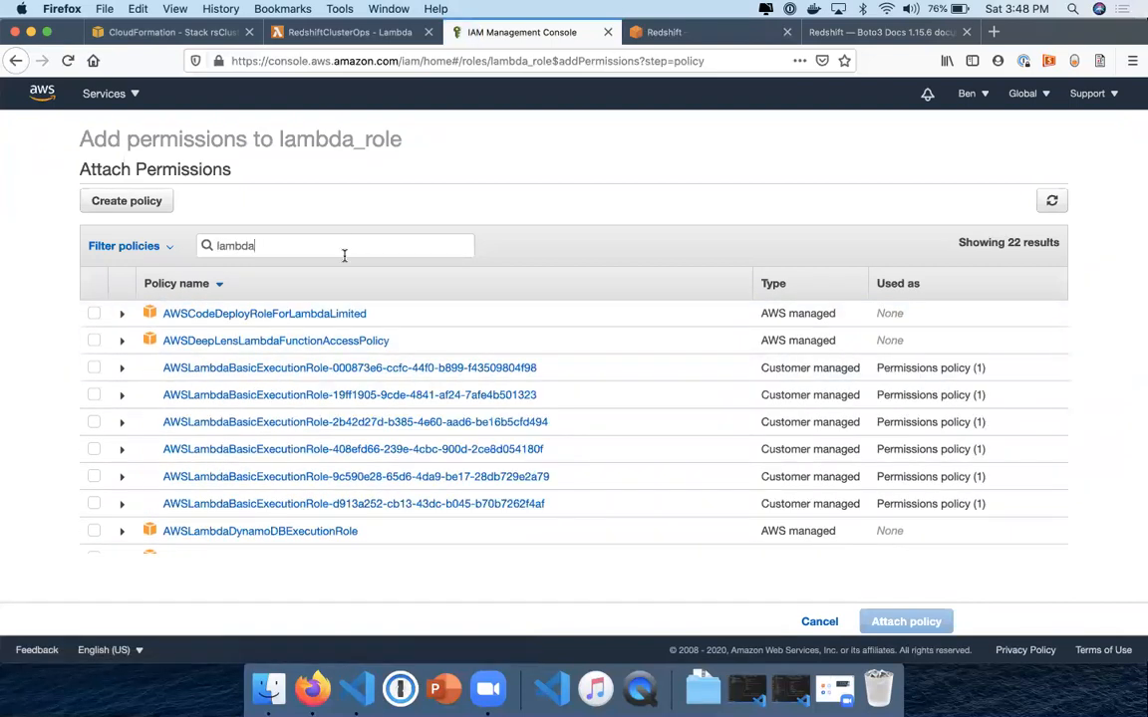
scroll(314, 428, "down", 5)
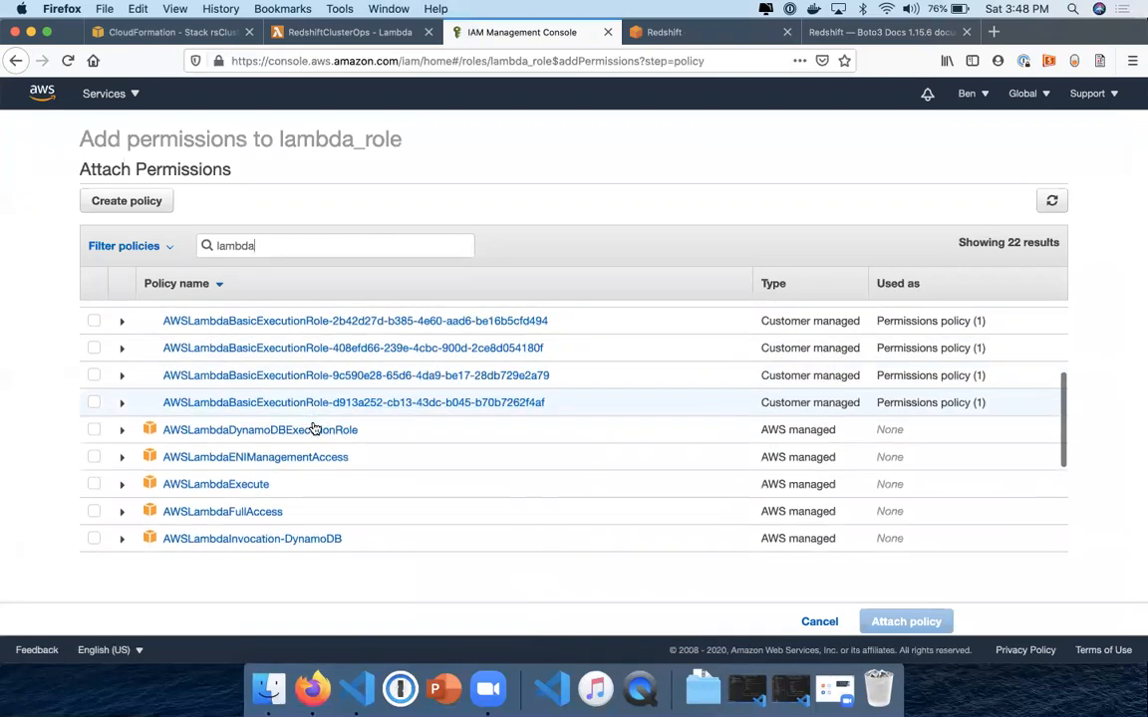
scroll(392, 445, "down", 3)
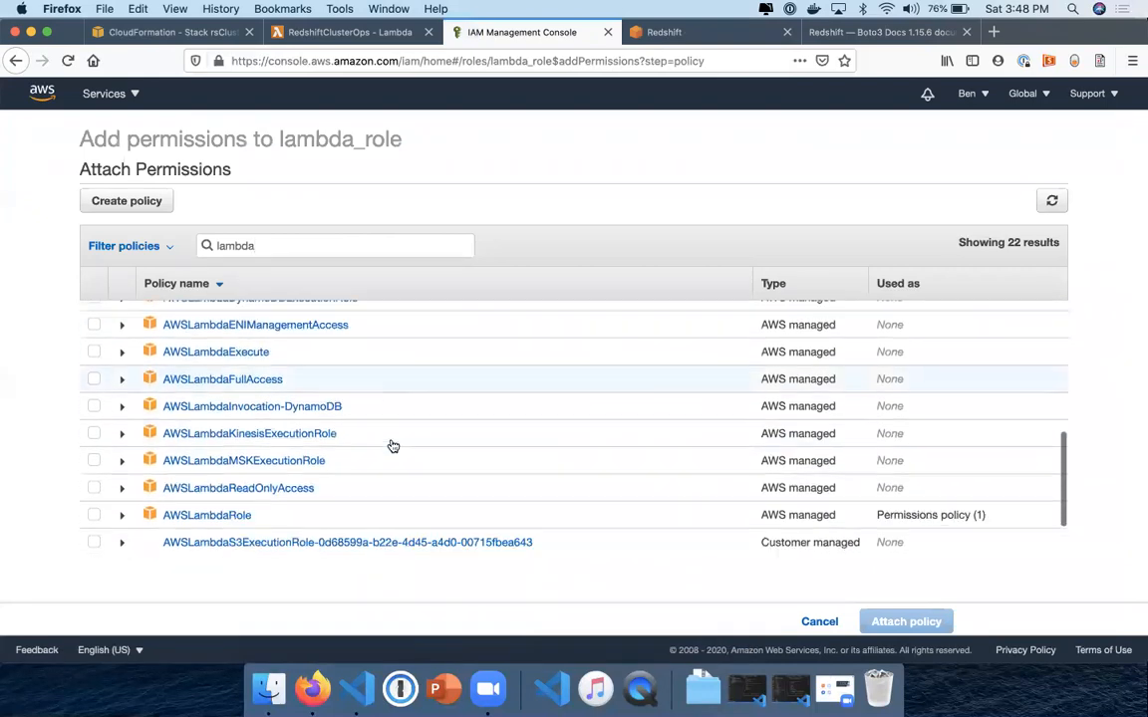
scroll(393, 445, "down", 1)
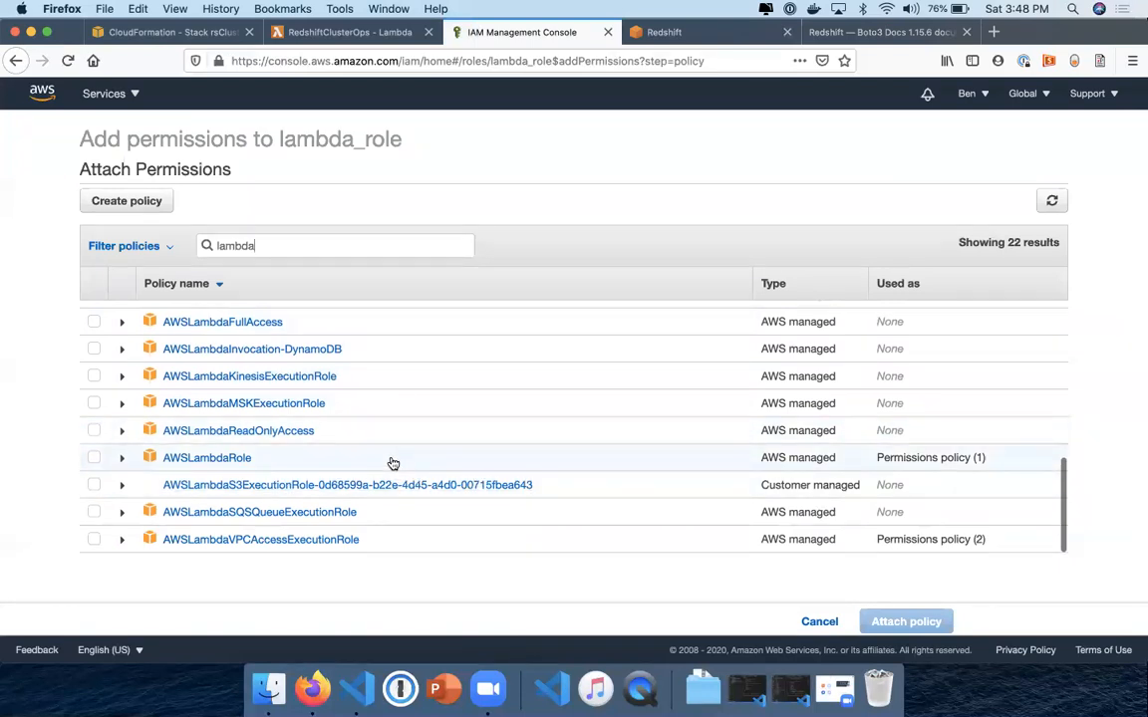
scroll(199, 544, "up", 1)
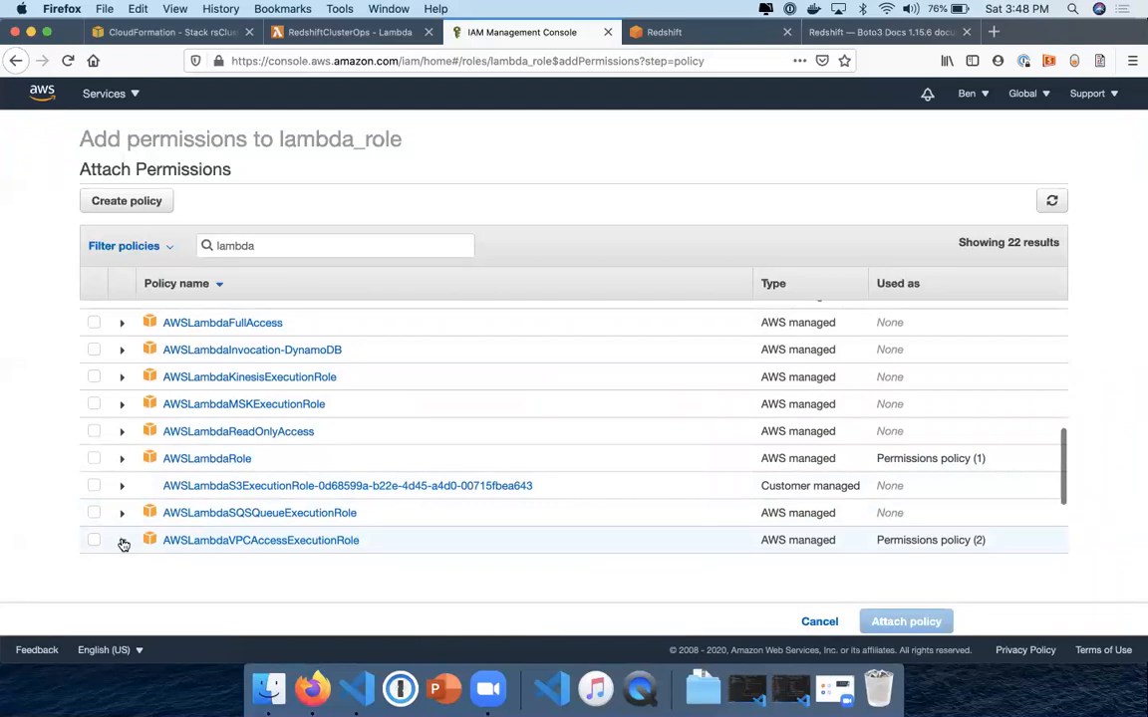
Review the JSON of the AWSLambdaVPCAccessExecutionRole policy and attach the policy to lambda_role.
left_click(122, 541)
scroll(123, 544, "down", 3)
scroll(129, 528, "down", 2)
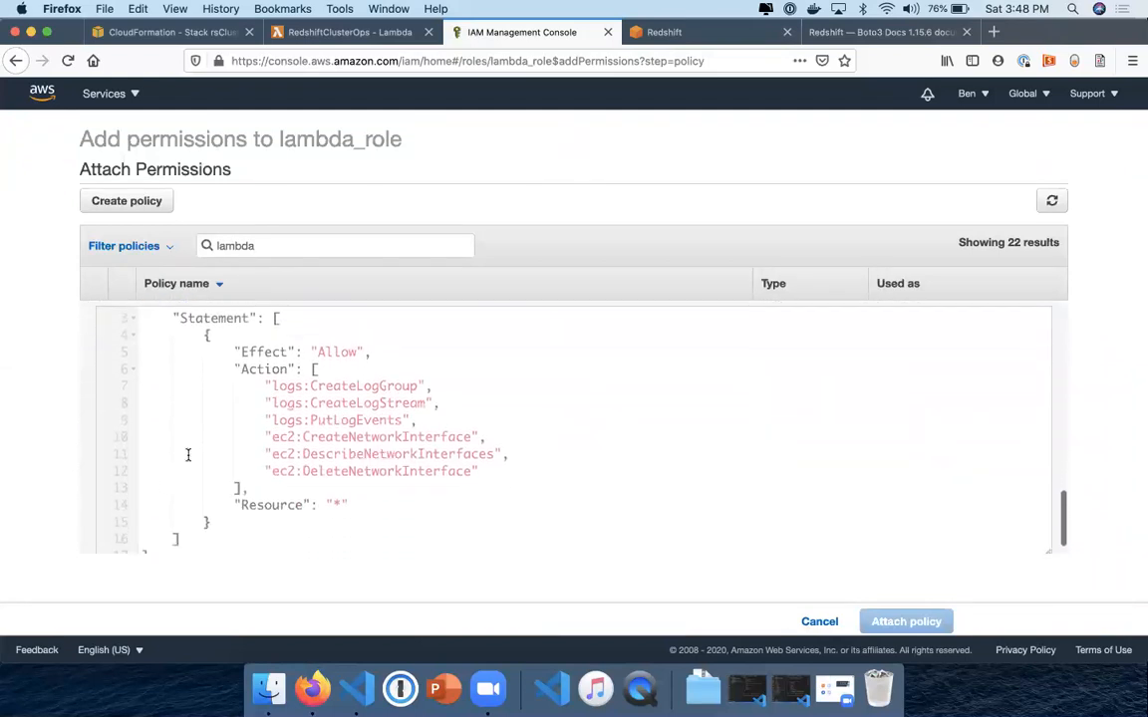
scroll(121, 449, "up", 5)
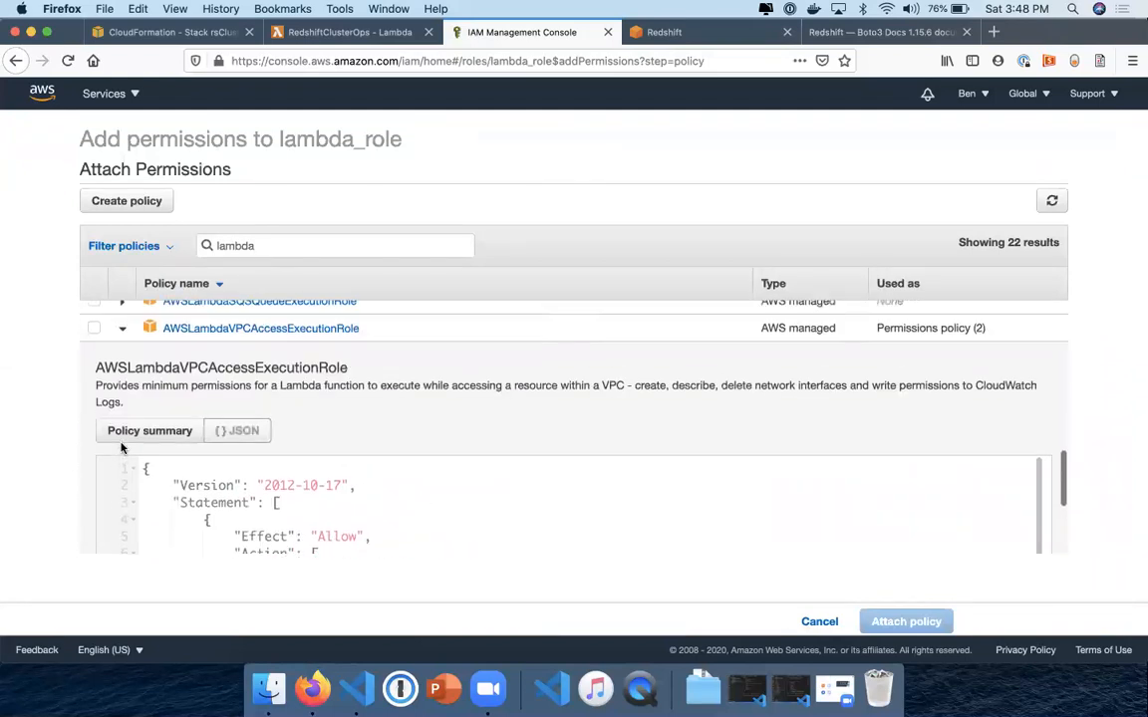
left_click(95, 405)
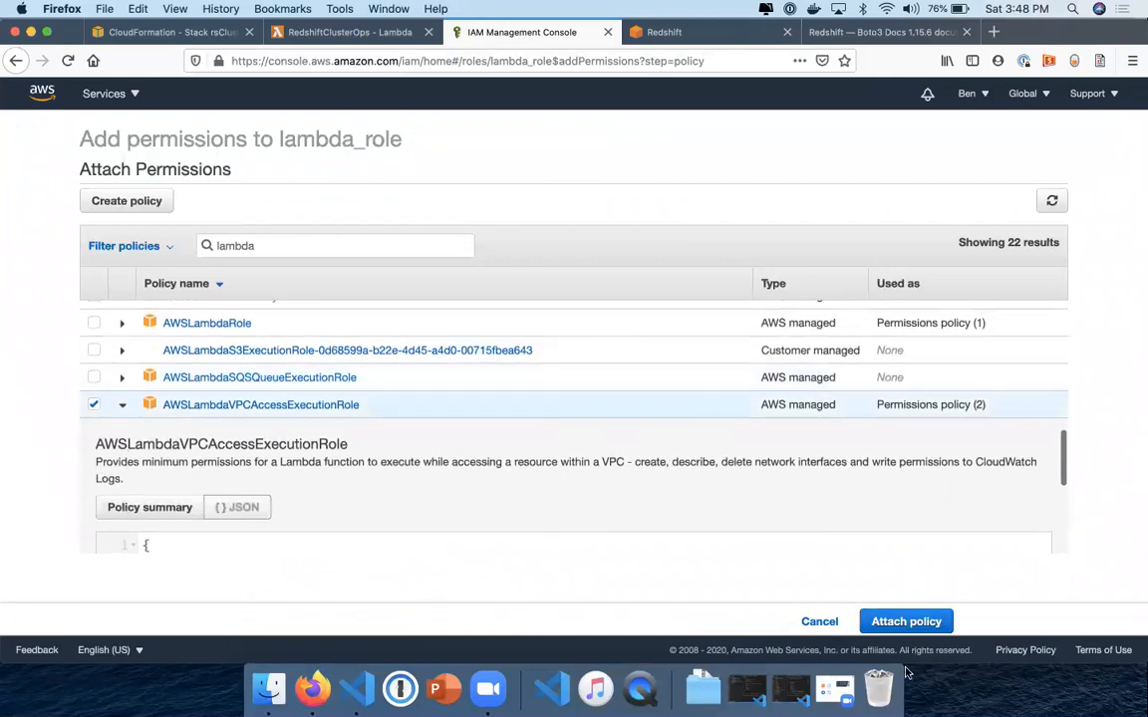
left_click(902, 620)
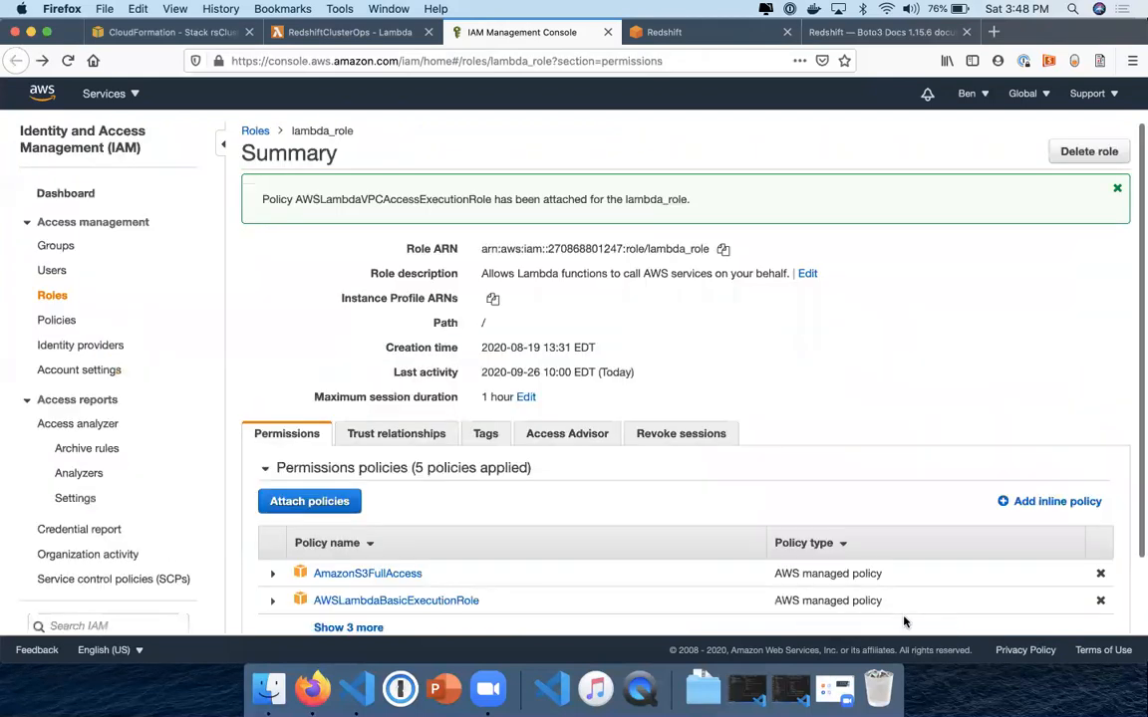
Return to the RedshiftClusterOps function's configuration and open its VPC settings for editing.
key("ctrl+shift+Tab")
key("ctrl+Tab")
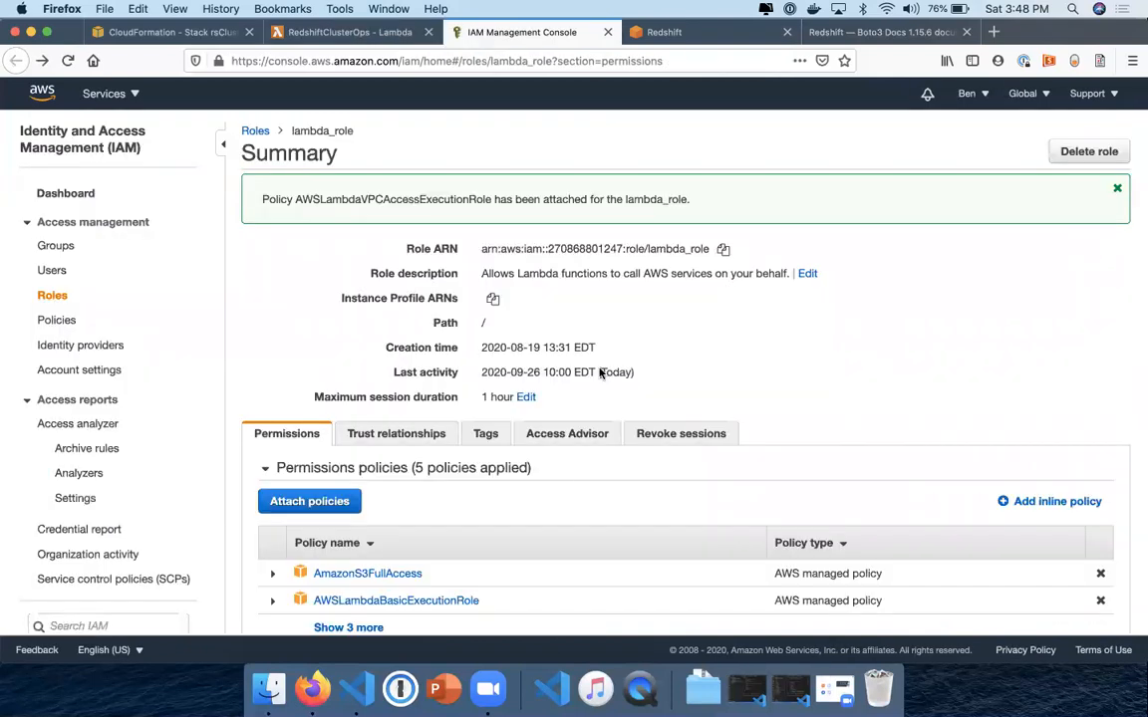
scroll(583, 480, "down", 2)
scroll(583, 480, "up", 2)
key("ctrl+shift+Tab")
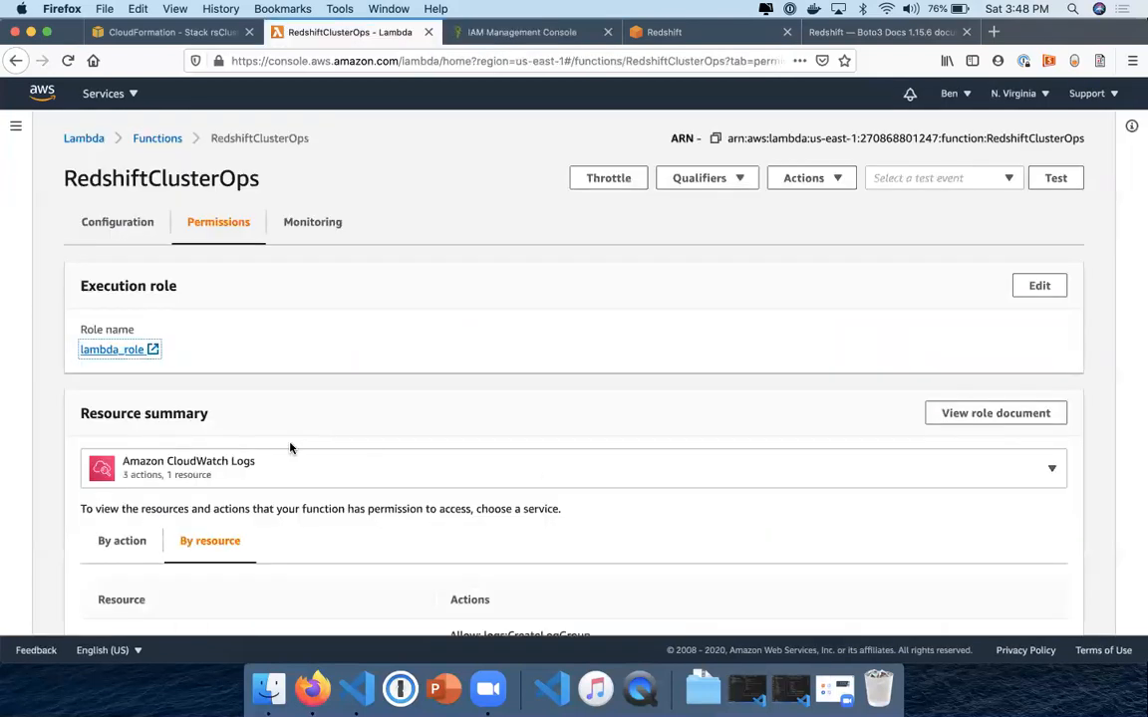
scroll(289, 447, "down", 10)
scroll(67, 438, "up", 10)
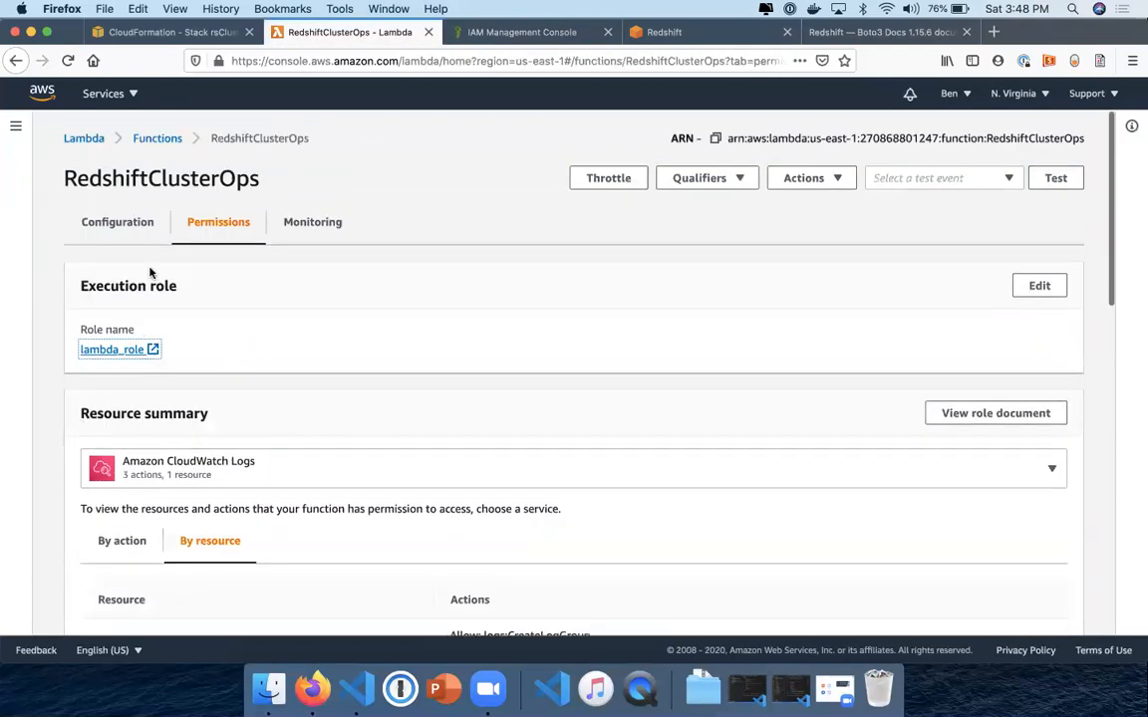
left_click(116, 223)
scroll(123, 436, "down", 15)
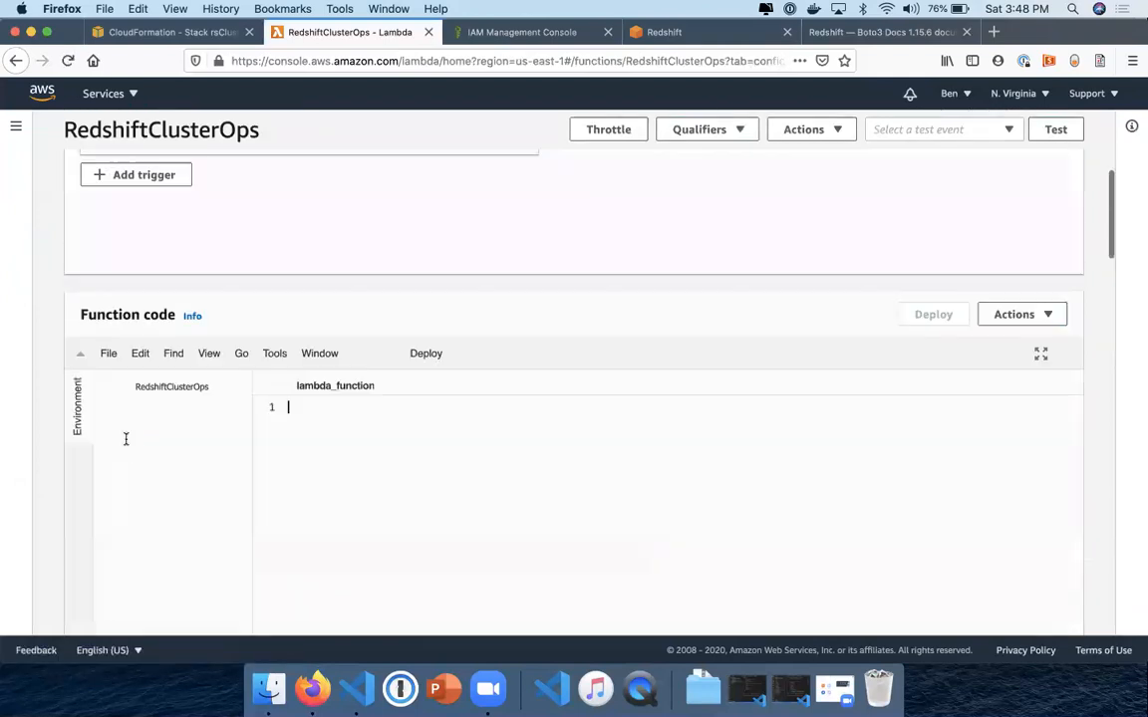
scroll(128, 442, "up", 6)
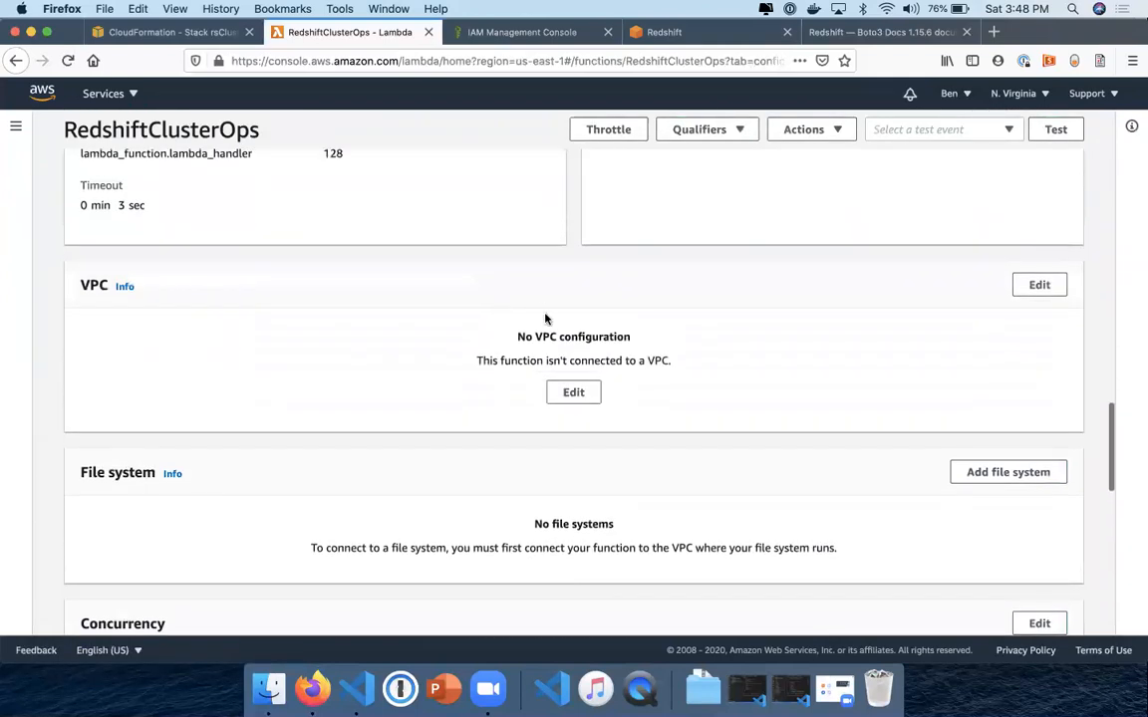
left_click(570, 402)
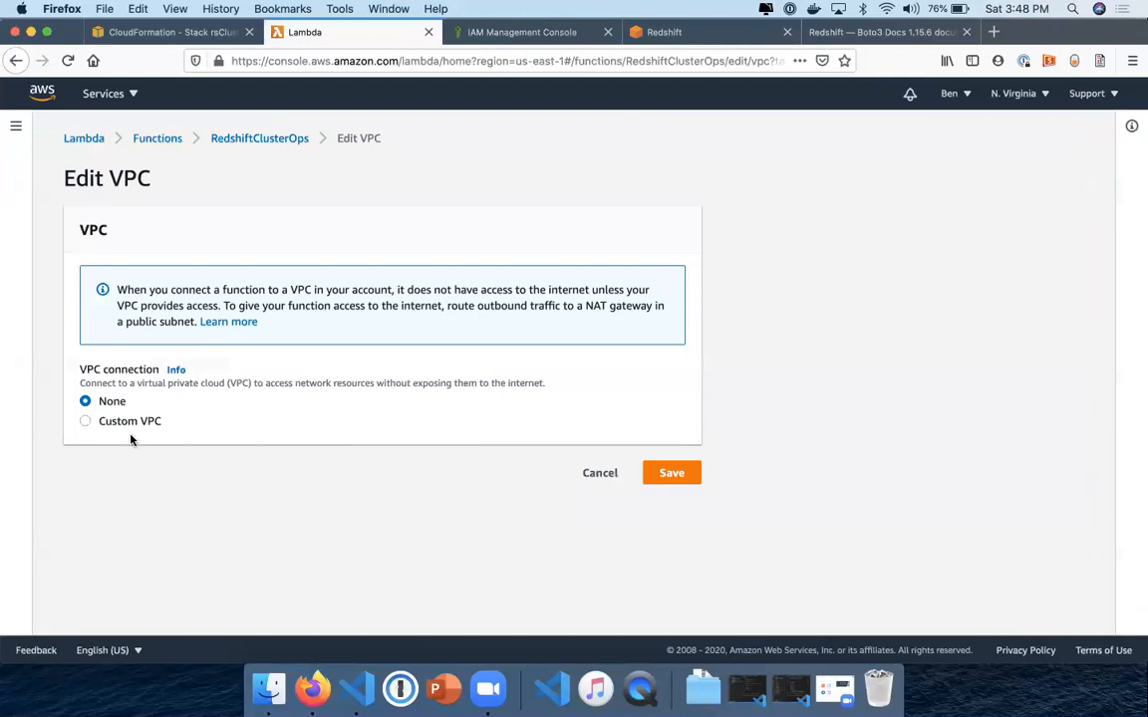
Connect the function to a Custom VPC, choosing the rsCluster VPC (10.0.0.0/27) and the RsPrivateSubnet subnet (10.0.0.0/28).
left_click(136, 423)
left_click(149, 488)
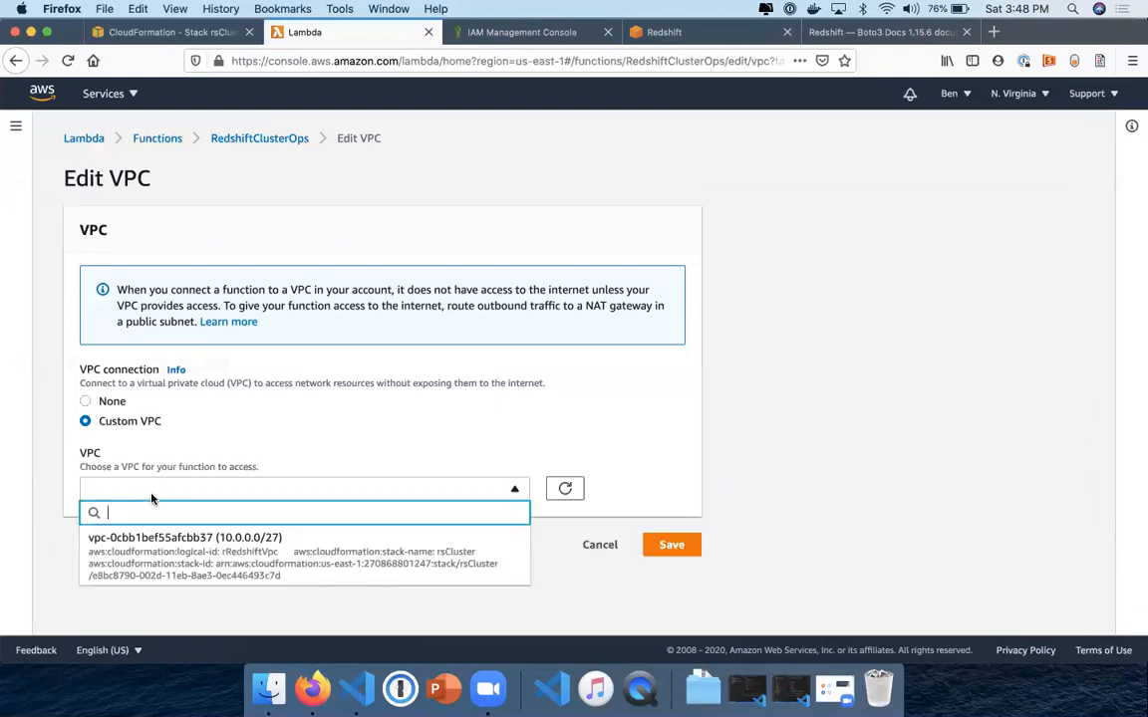
left_click(140, 548)
scroll(228, 450, "down", 5)
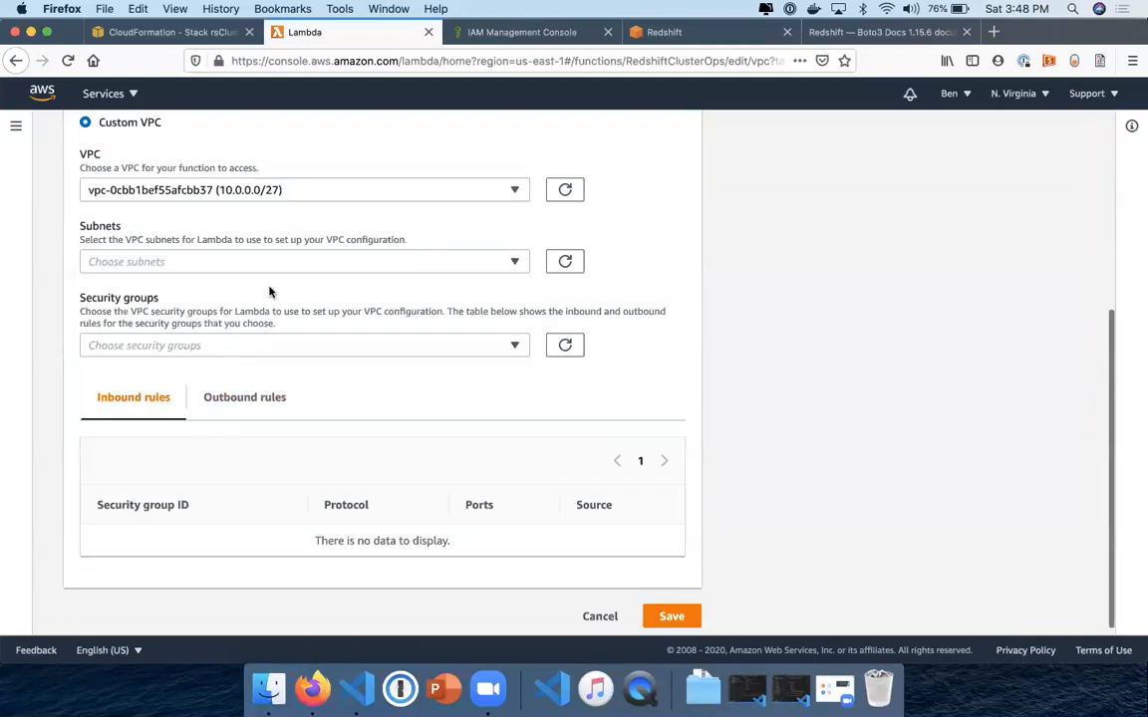
left_click(299, 262)
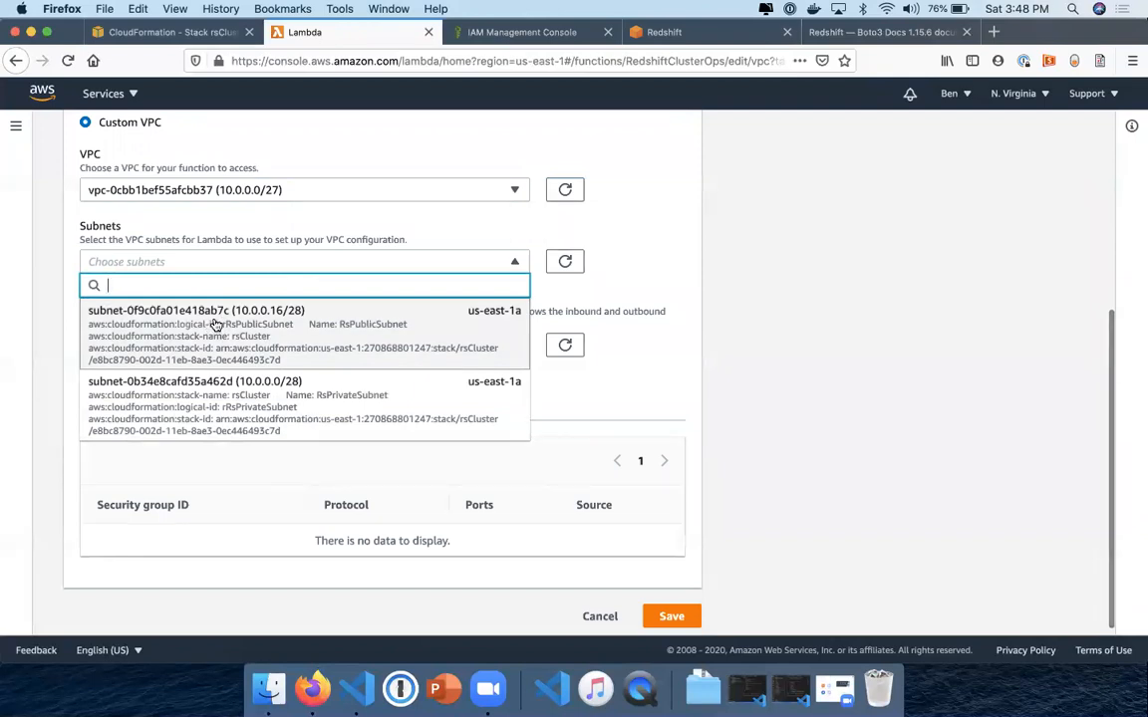
left_click(204, 396)
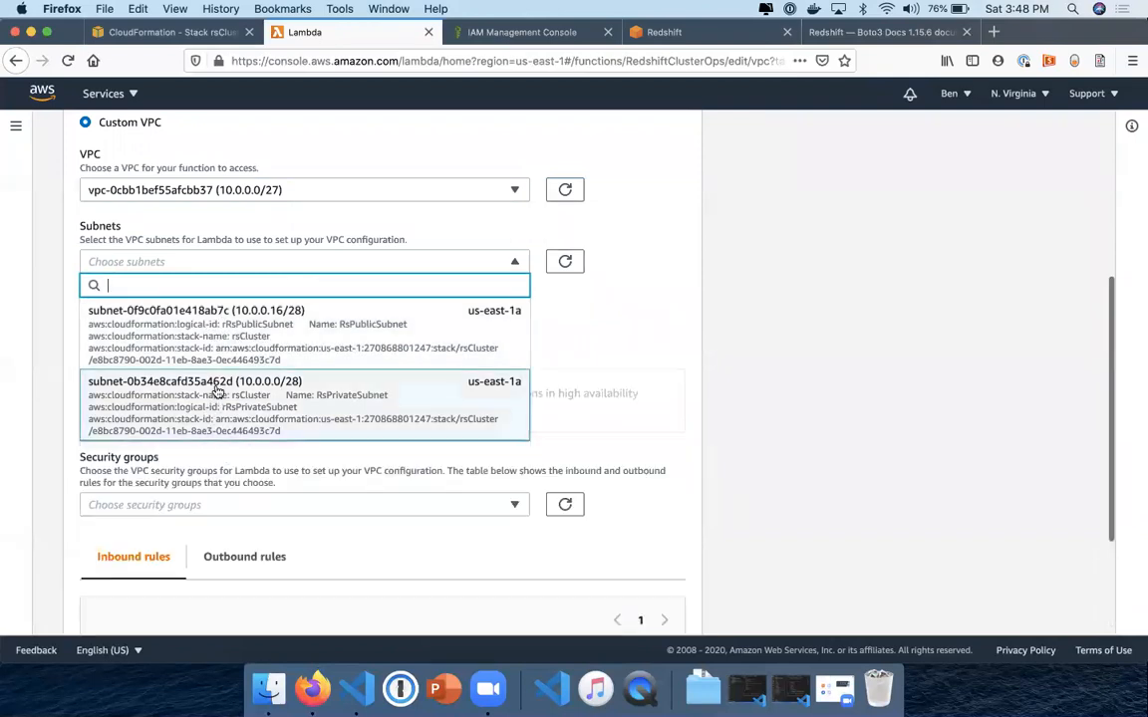
Choose the RSPrivateSg security group for the function and save the VPC configuration.
left_click(135, 505)
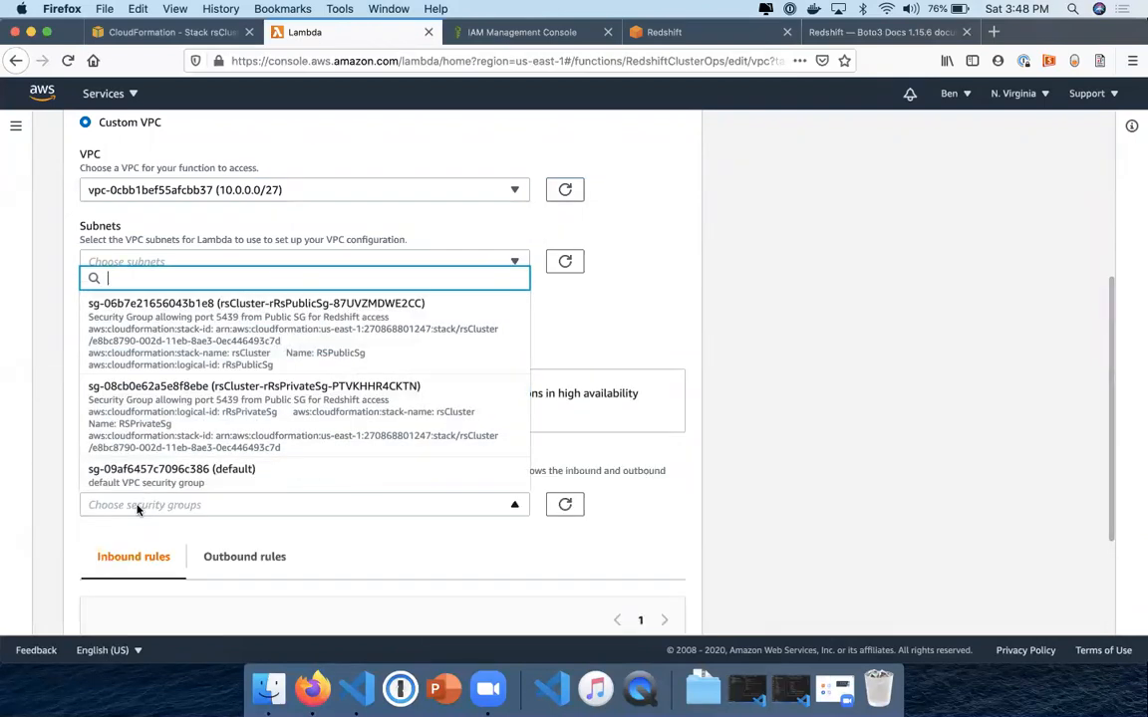
left_click(176, 401)
scroll(78, 538, "down", 5)
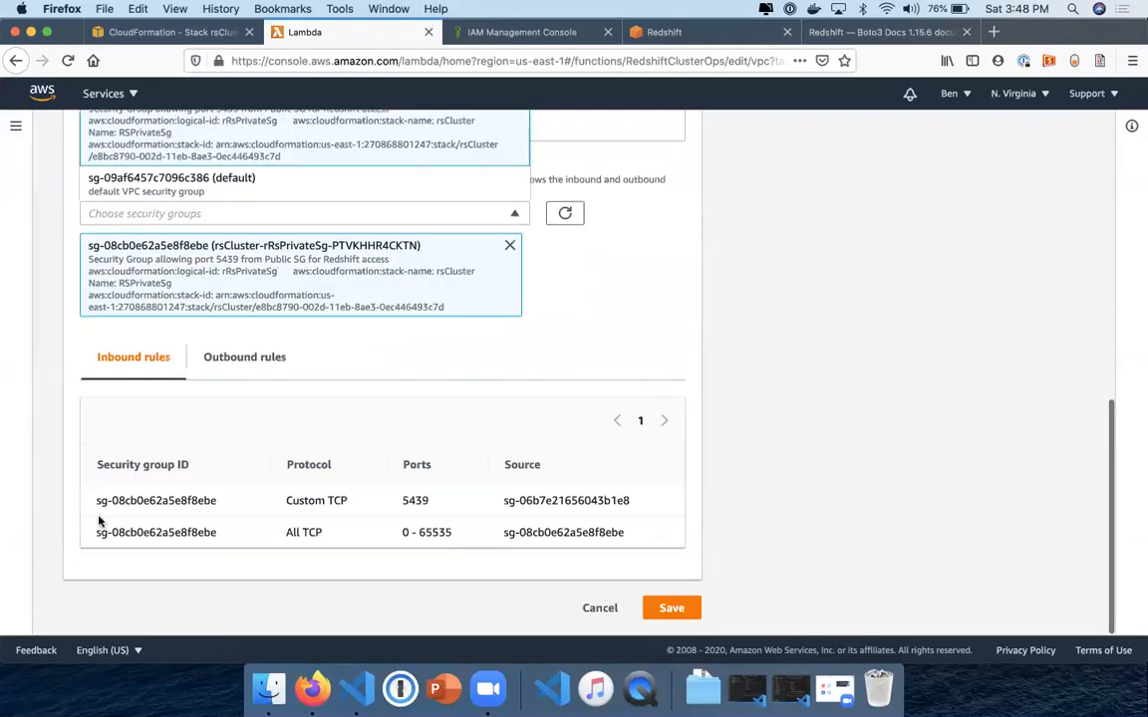
left_click(670, 607)
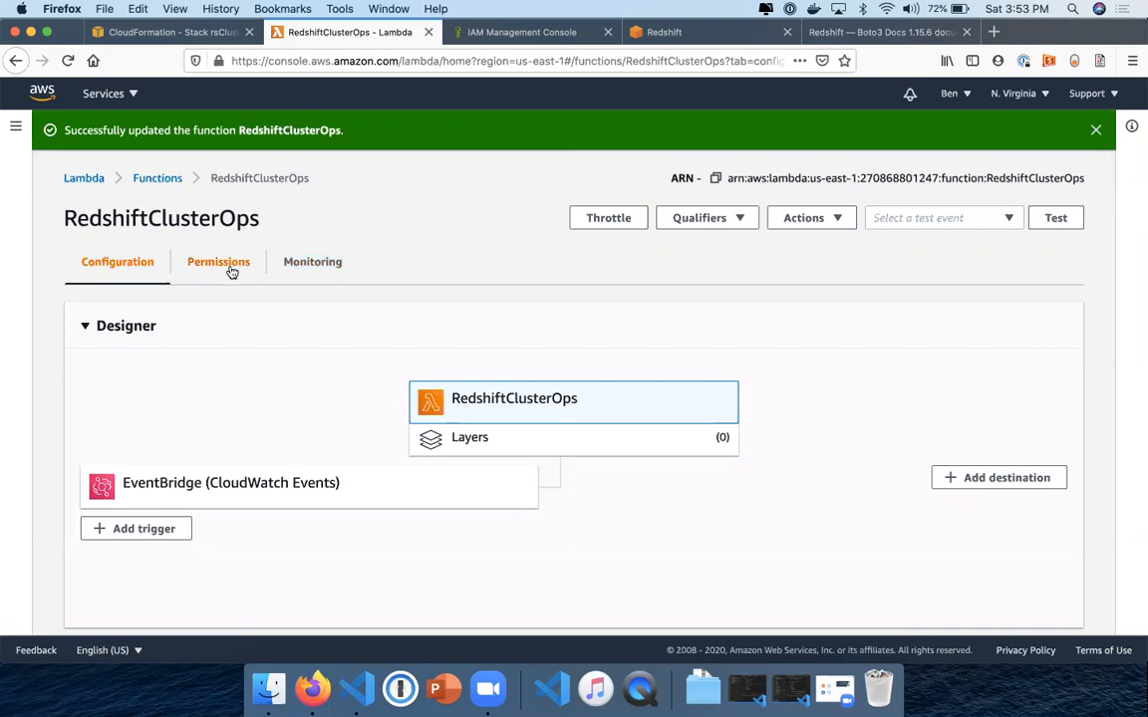
Open the function's CloudWatch logs and read the events in the most recent log stream for invocation errors.
left_click(310, 275)
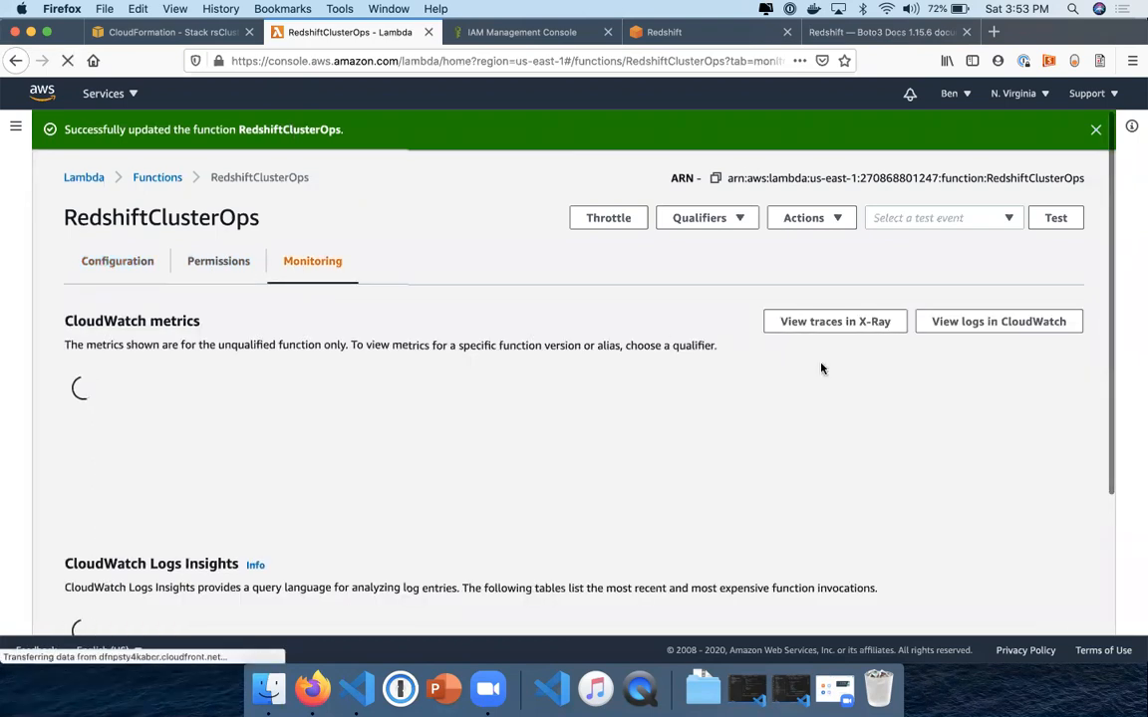
left_click(1006, 323)
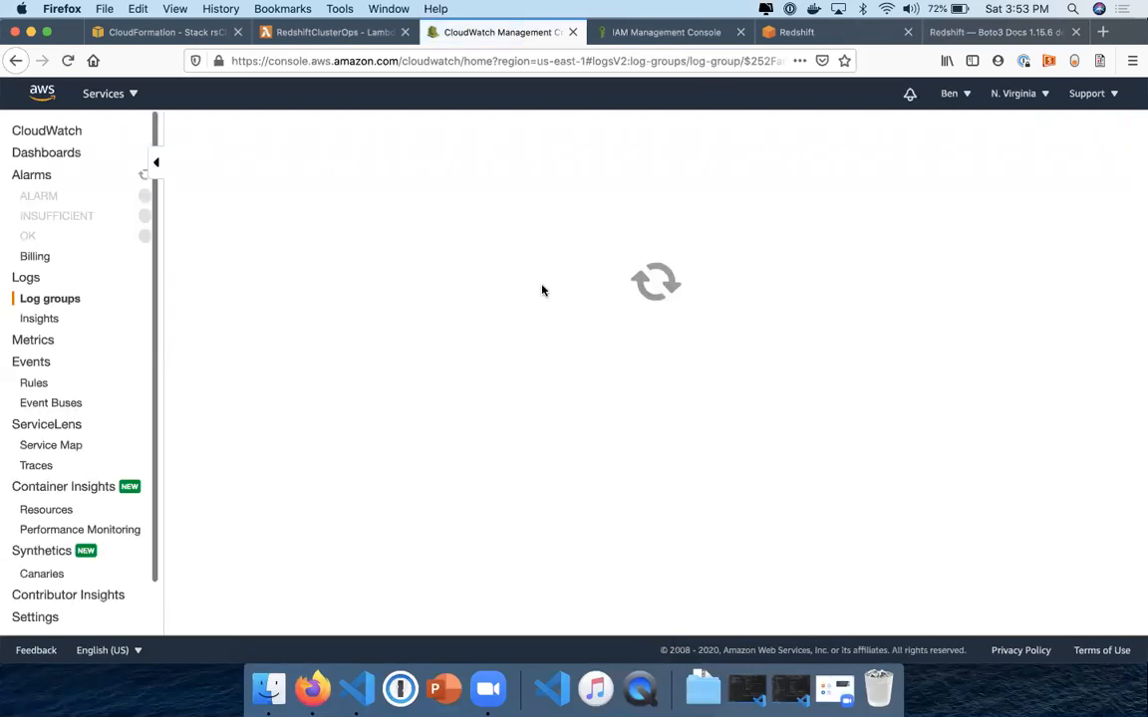
scroll(310, 354, "down", 2)
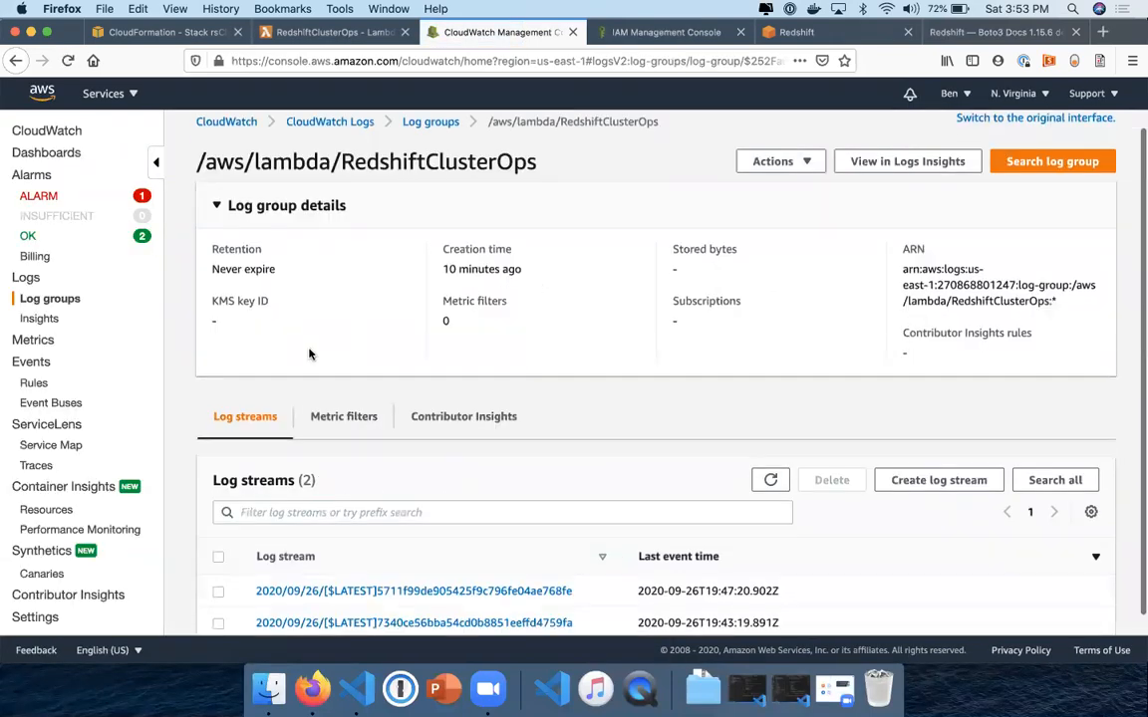
left_click(351, 575)
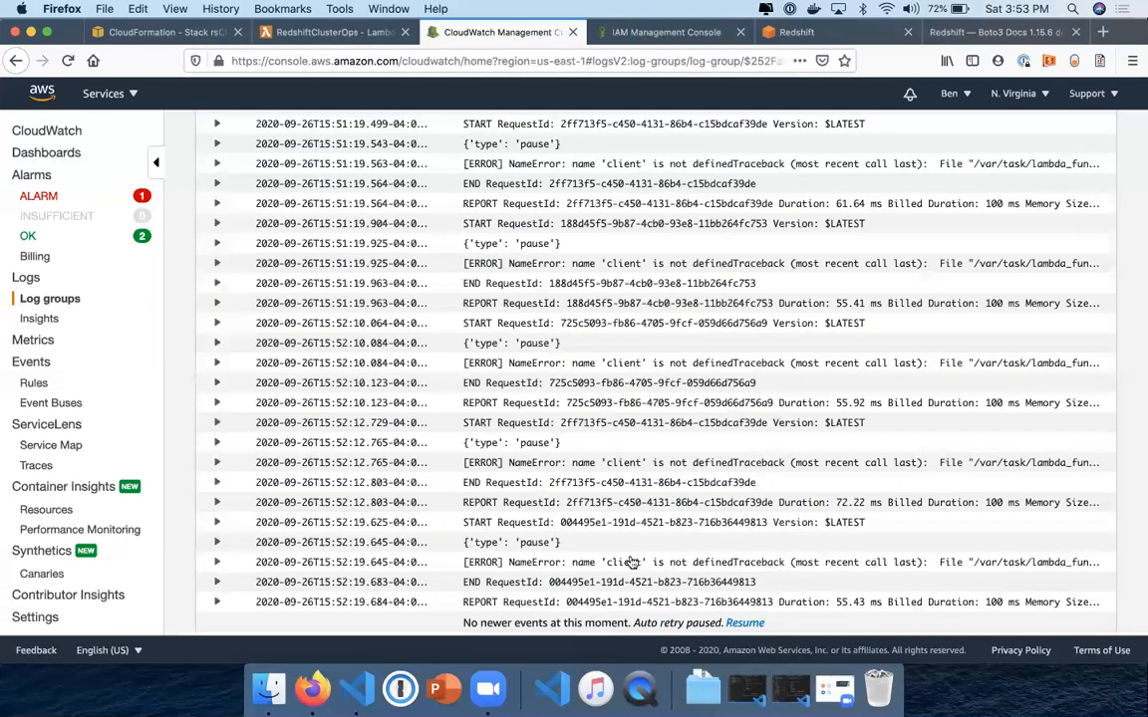
scroll(632, 483, "up", 15)
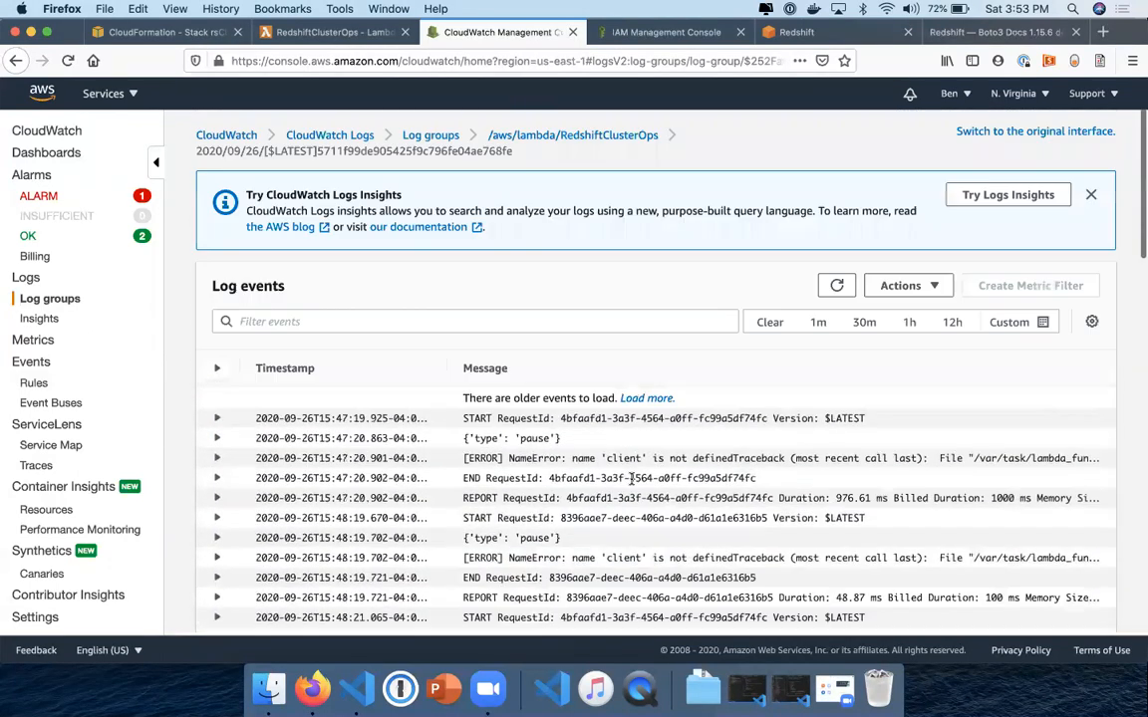
Return to the RedshiftClusterOps code and replace client with redshift in the pause_cluster call on line 8.
left_click(329, 32)
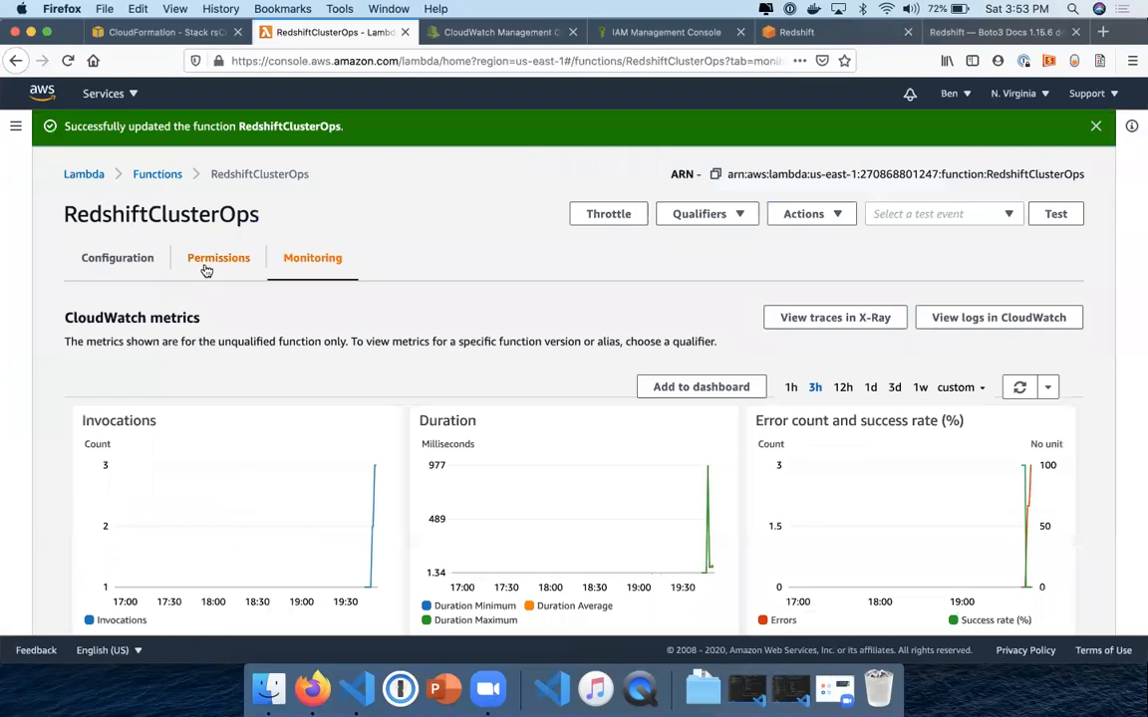
left_click(117, 259)
scroll(212, 425, "down", 10)
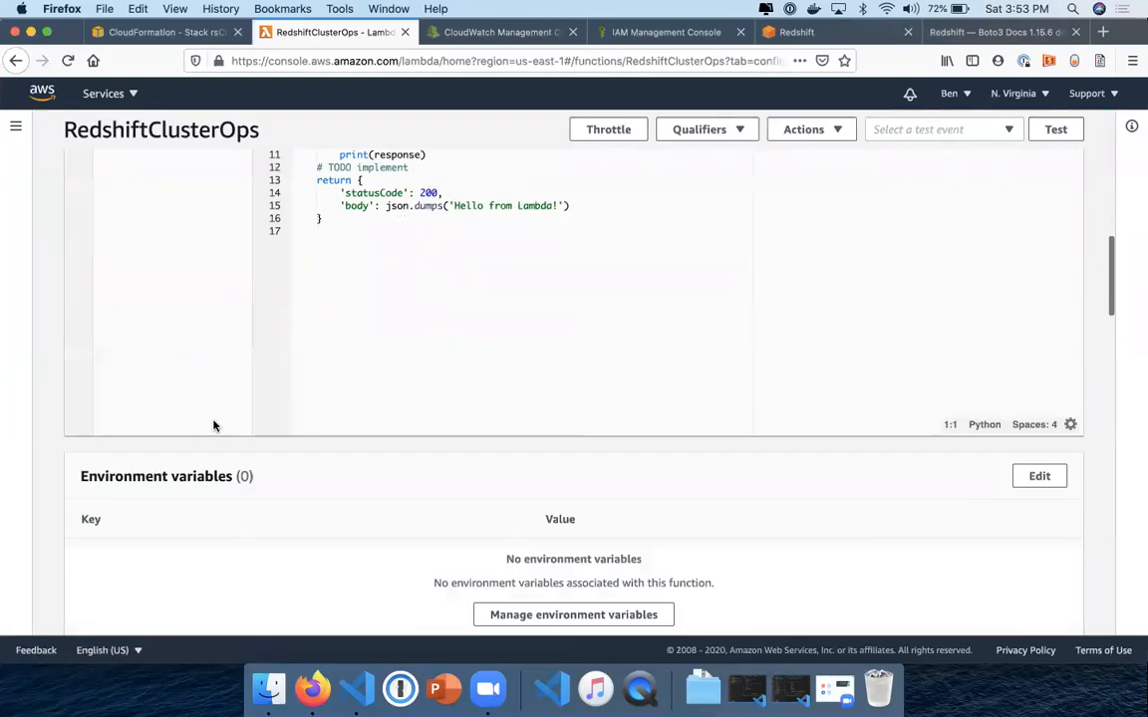
scroll(212, 426, "up", 1)
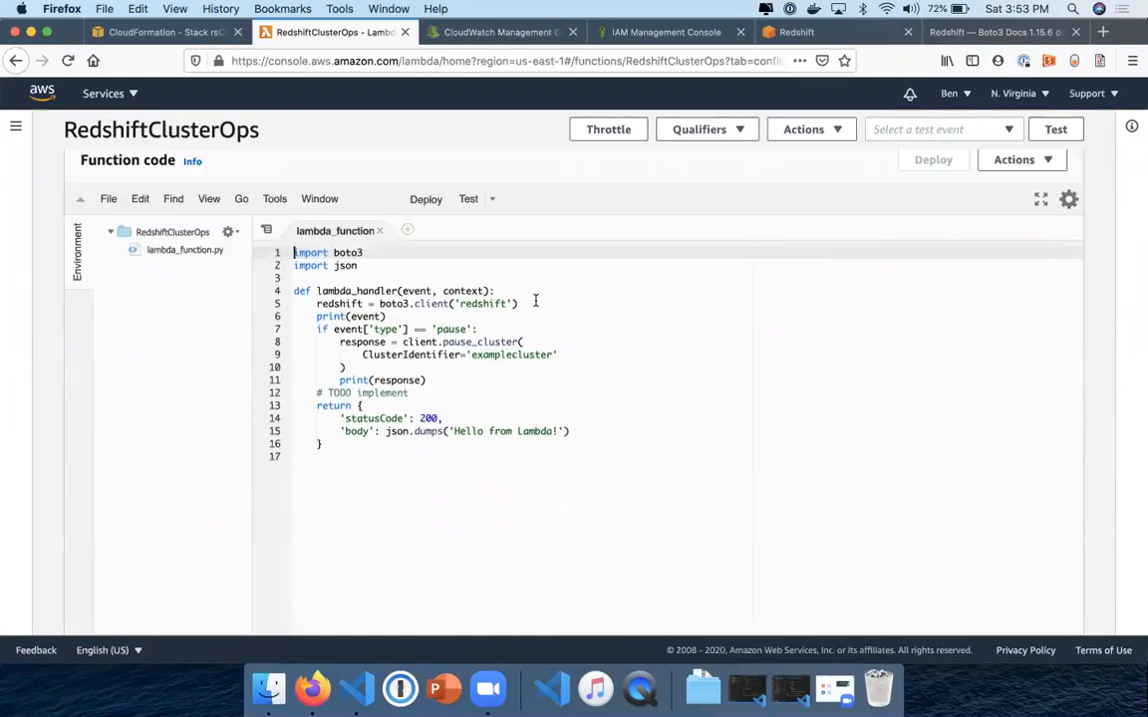
double_click(336, 303)
key("ctrl+c")
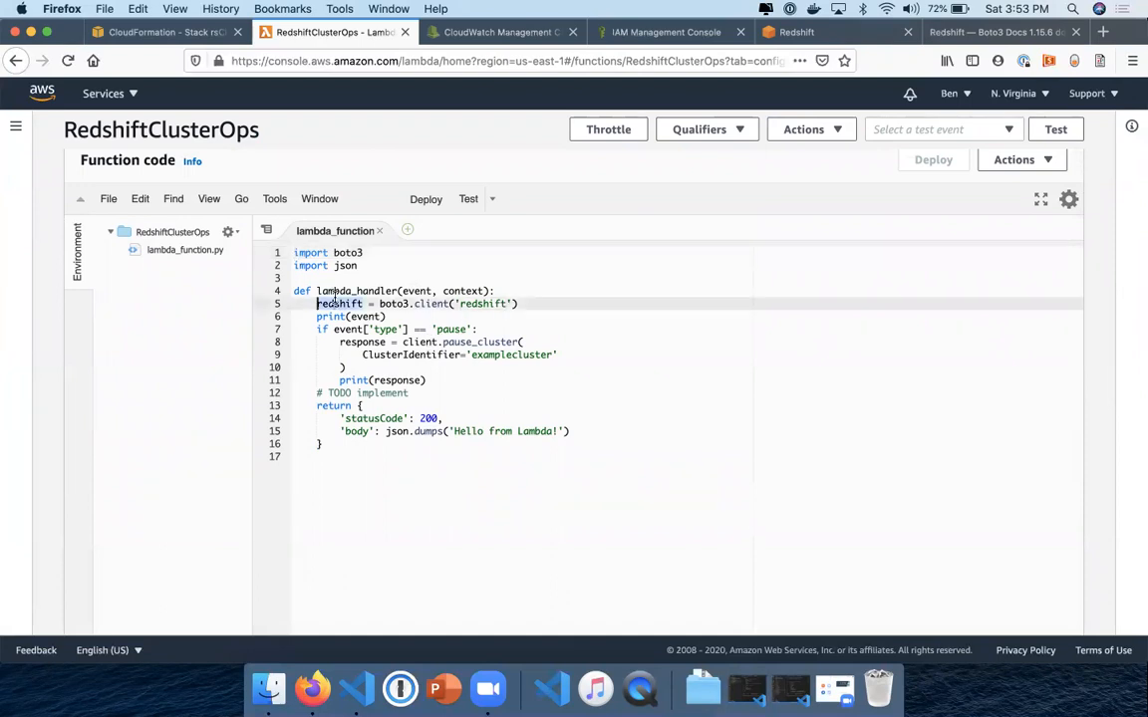
double_click(426, 342)
key("ctrl+v")
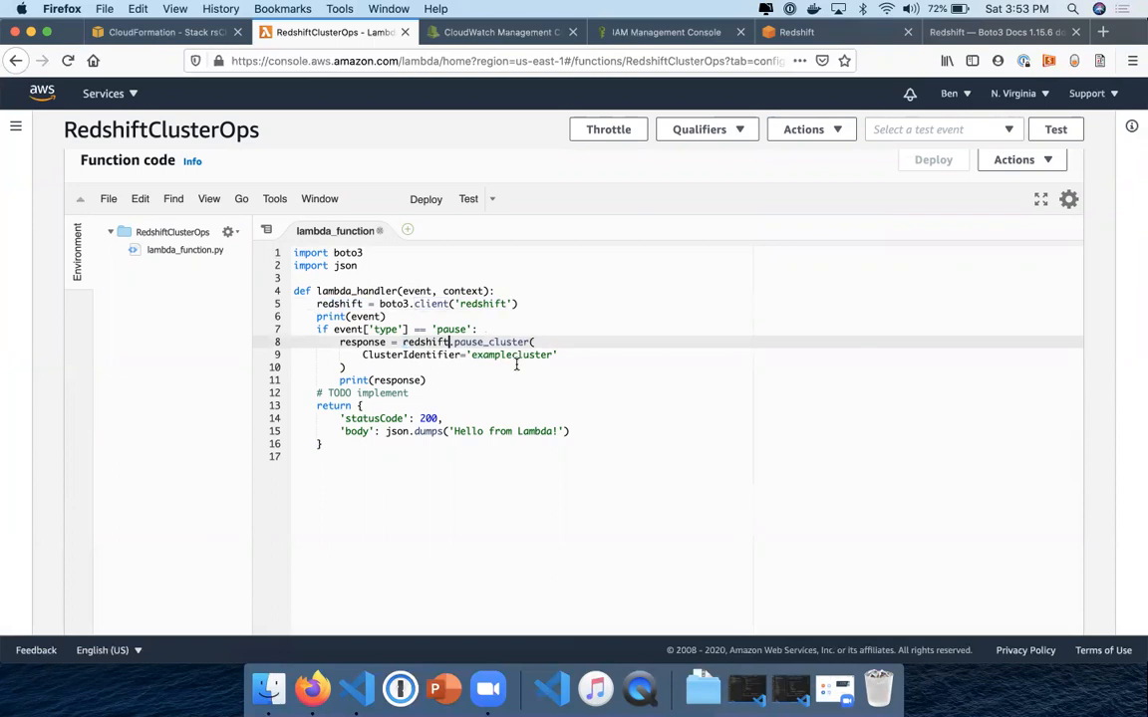
Deploy the corrected RedshiftClusterOps code, and refresh the events of the most recent log stream in the function's CloudWatch log group.
left_click(926, 160)
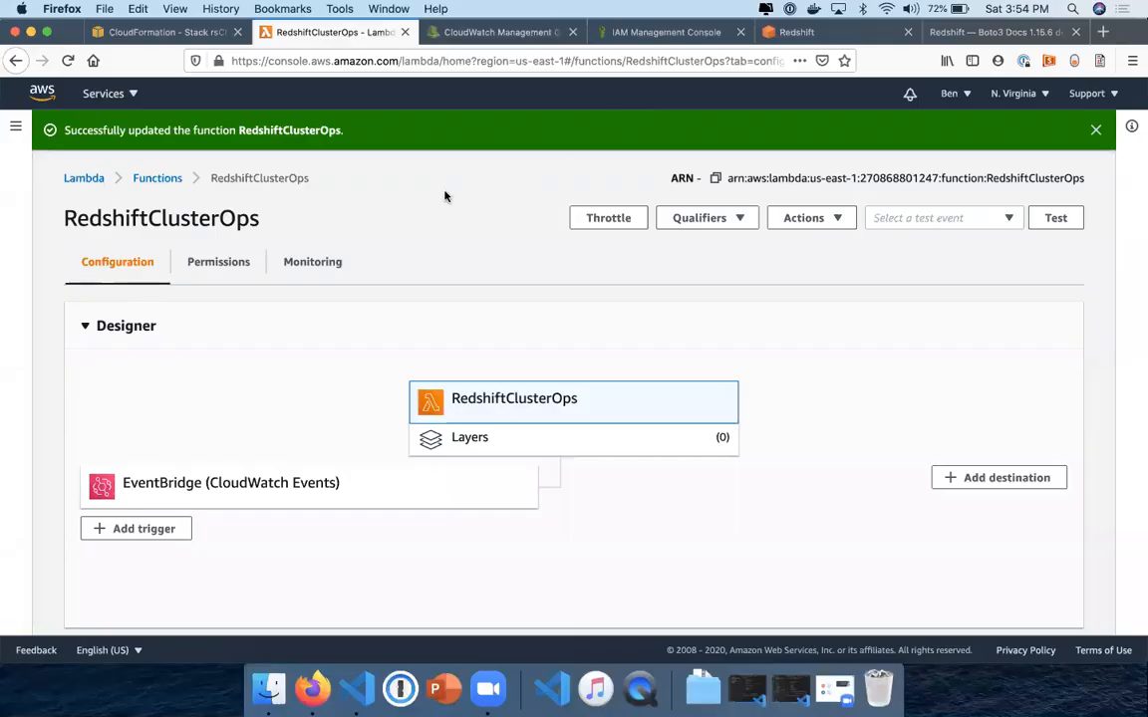
key("ctrl+Tab")
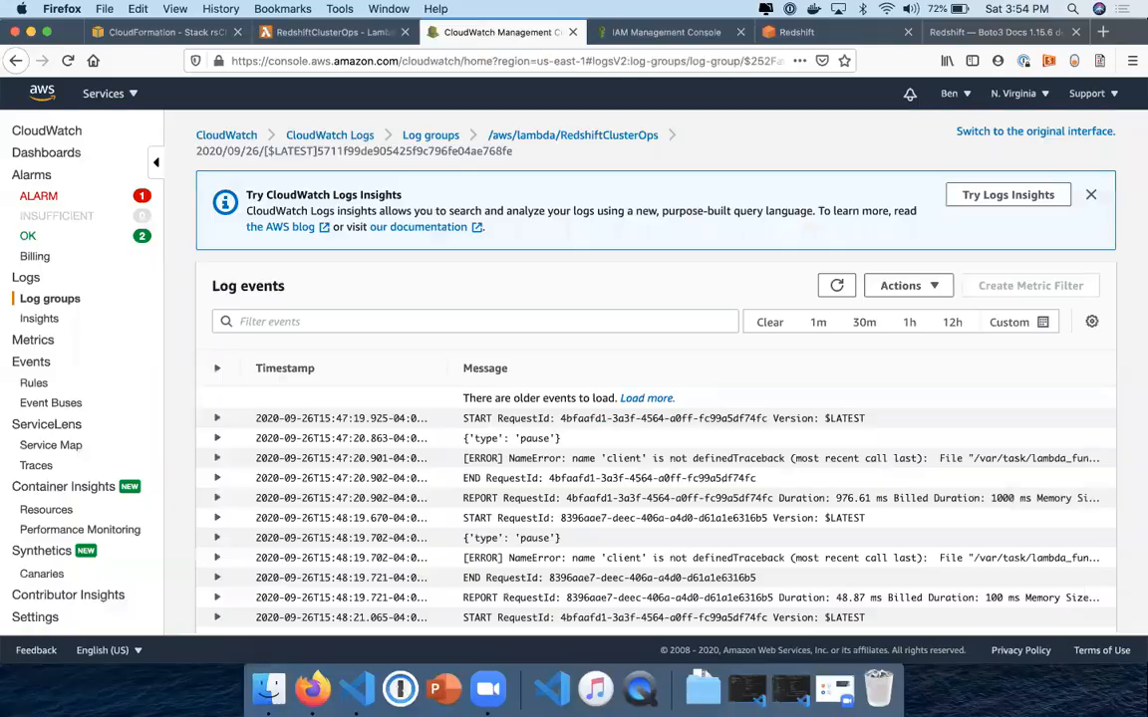
left_click(493, 132)
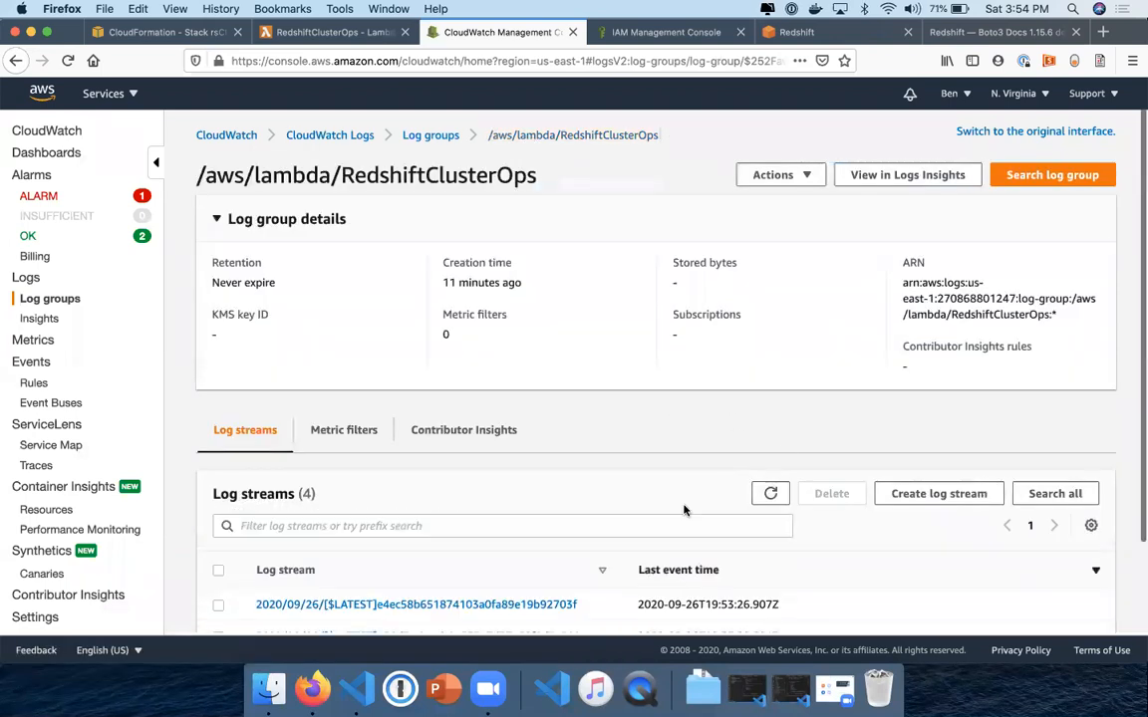
scroll(615, 454, "down", 2)
left_click(500, 506)
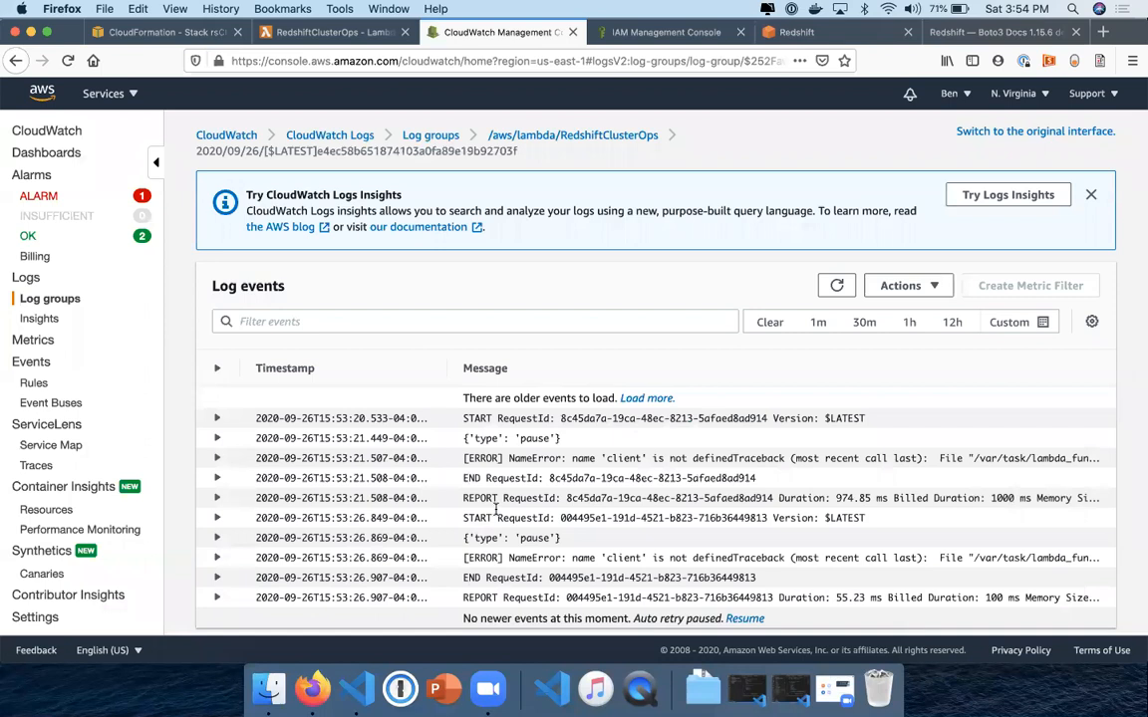
left_click(835, 286)
left_click(835, 286)
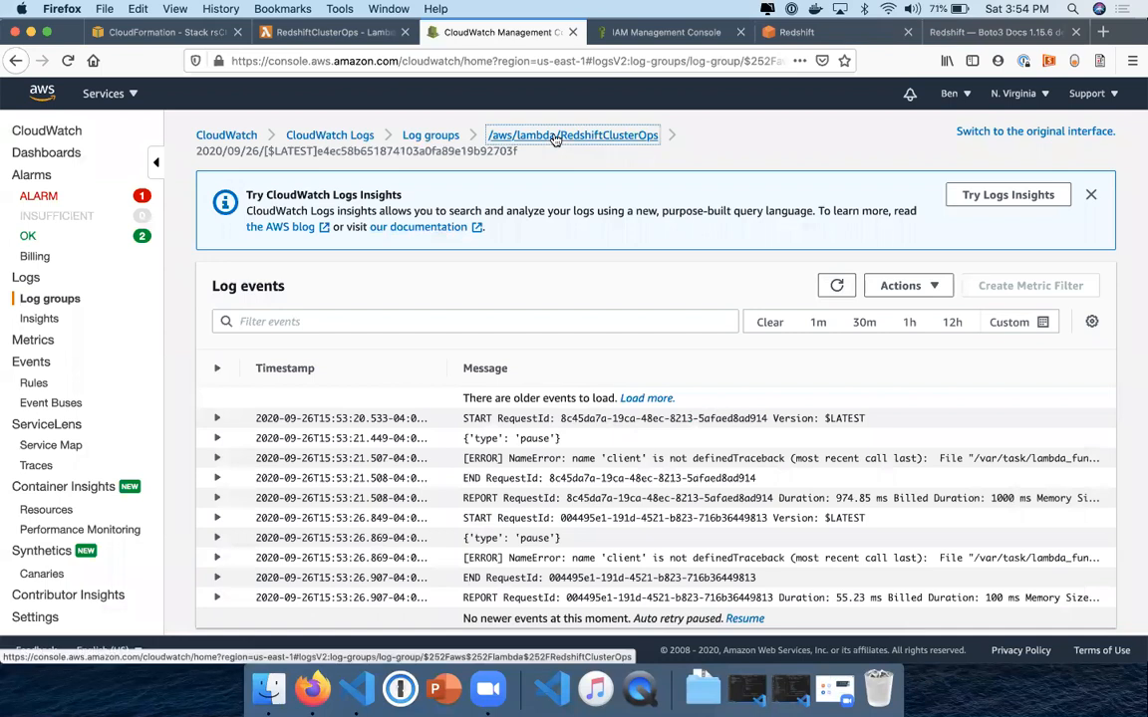
Refresh the RedshiftClusterOps log group's stream list and recheck the most recent stream for new invocations.
left_click(572, 135)
scroll(697, 408, "down", 2)
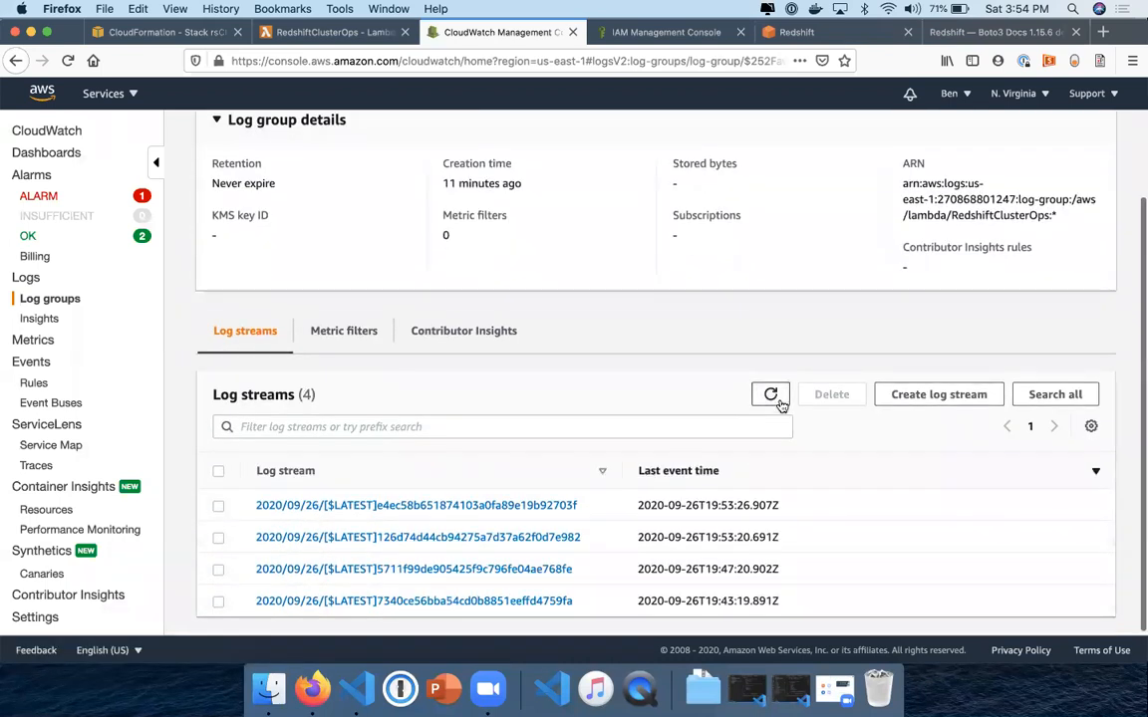
scroll(780, 404, "up", 2)
left_click(770, 469)
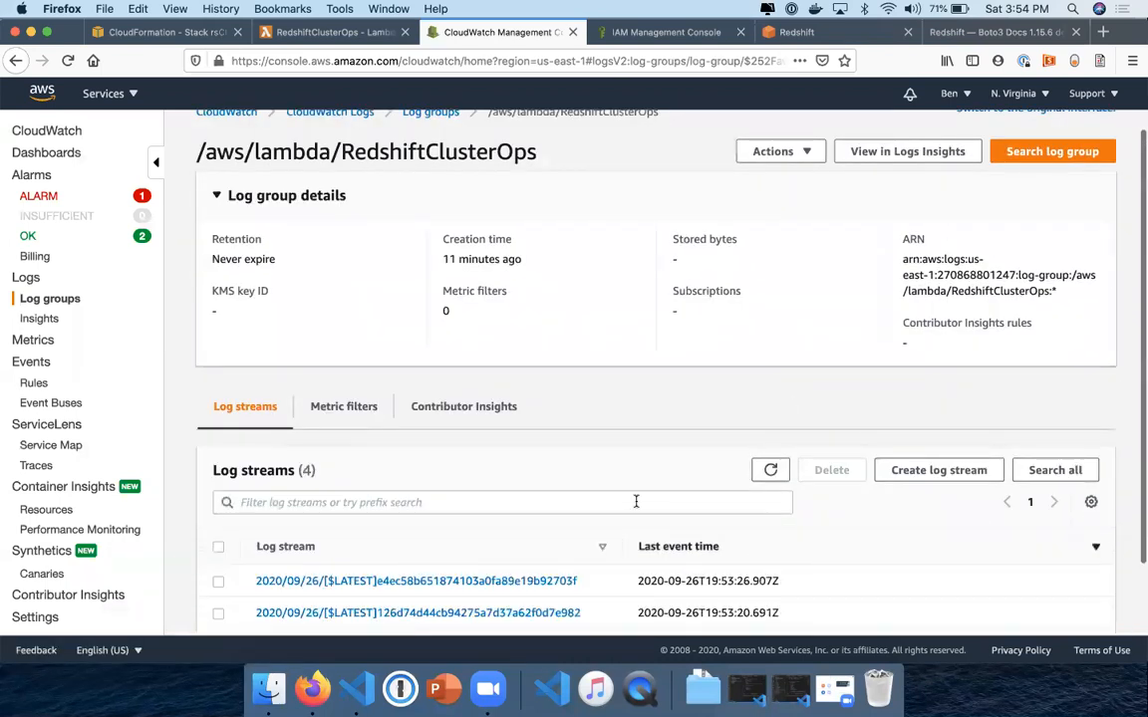
scroll(500, 501, "down", 2)
left_click(495, 504)
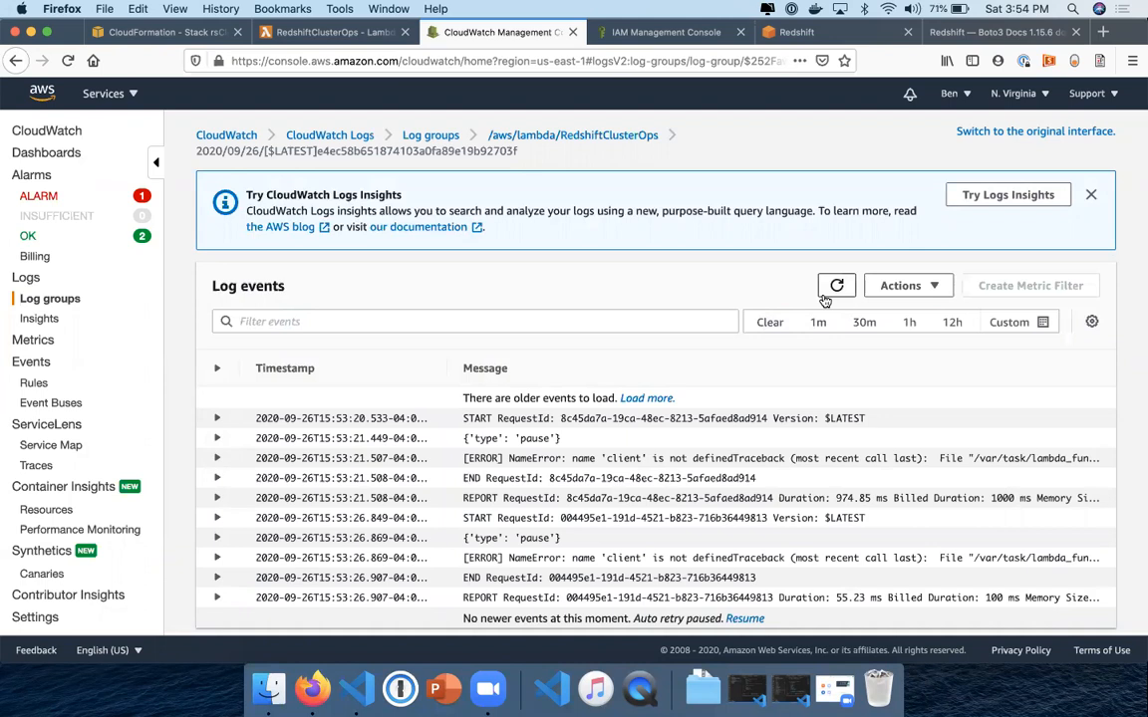
Refresh the log streams again, open the newest stream, and read the full message of the error logged at 15:54:21.
left_click(576, 135)
scroll(528, 339, "down", 3)
left_click(767, 369)
scroll(531, 503, "down", 3)
left_click(499, 477)
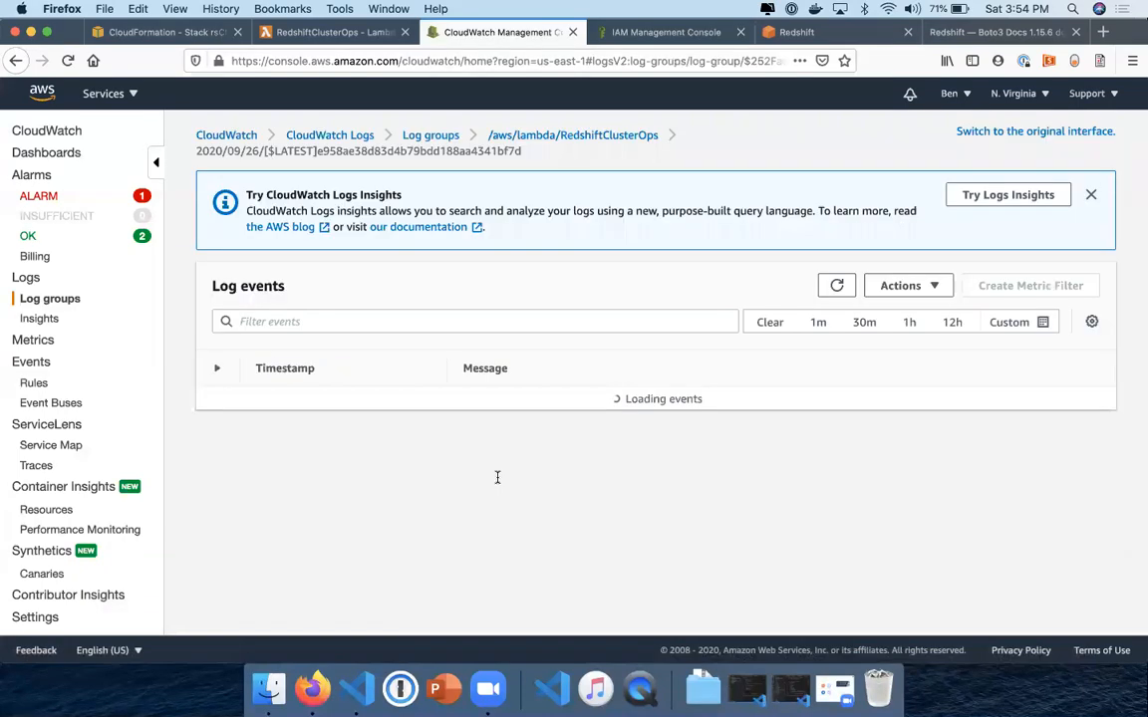
scroll(497, 476, "down", 2)
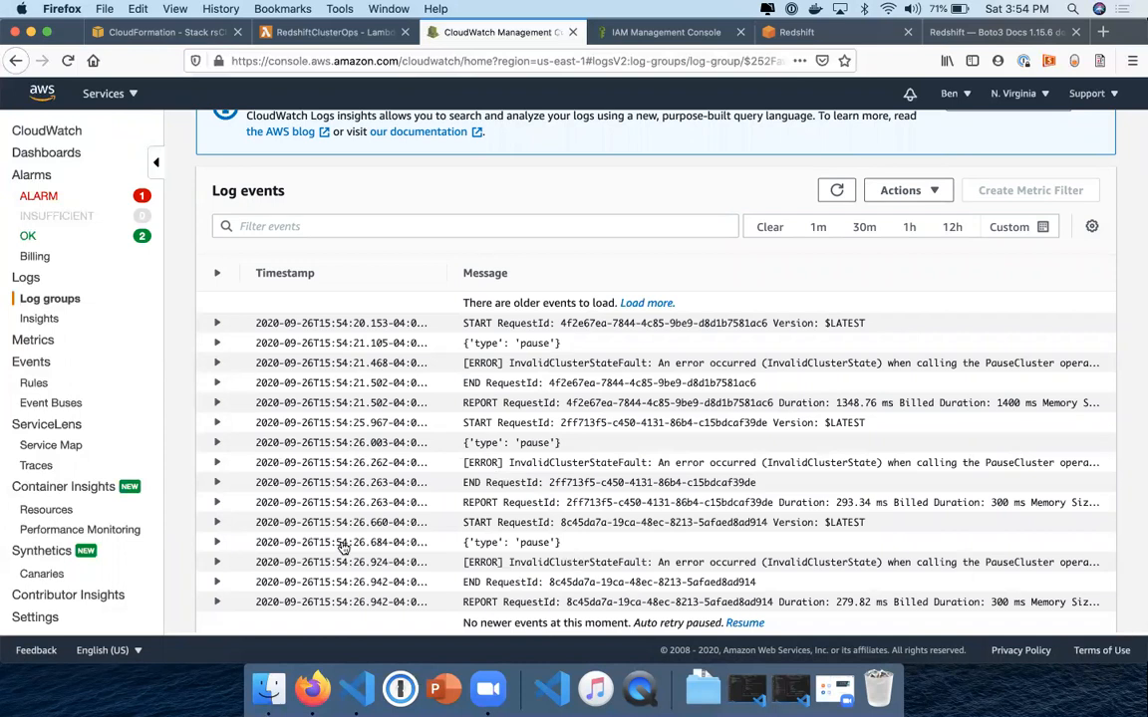
left_click(218, 362)
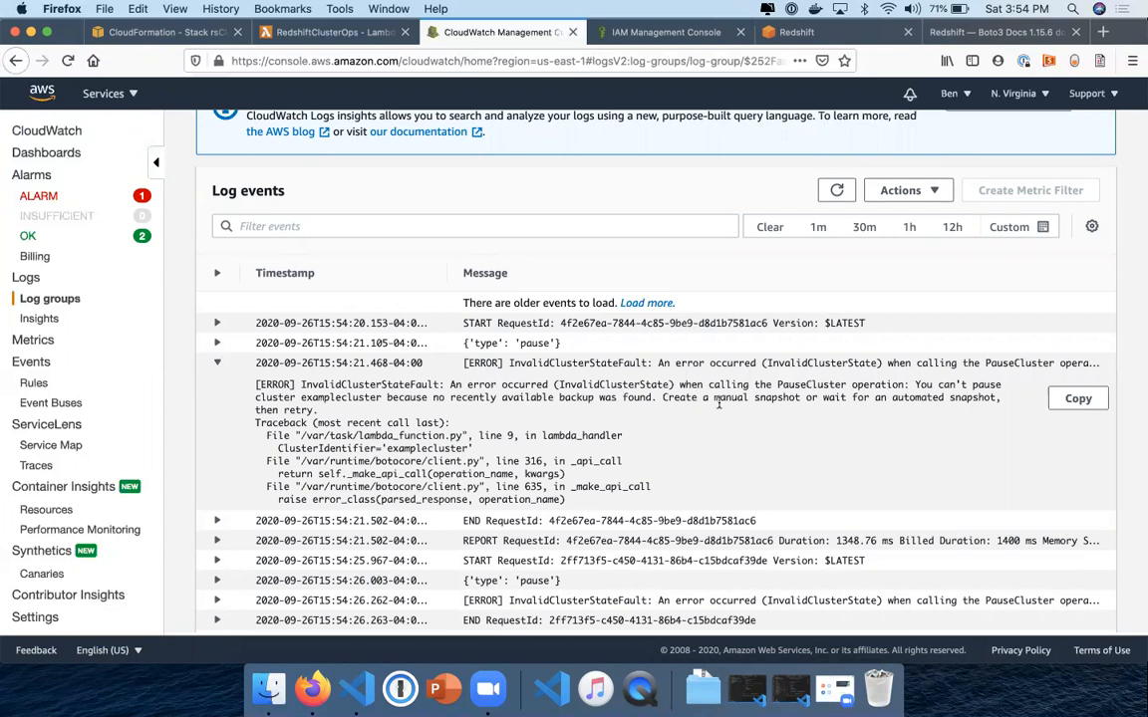
scroll(472, 272, "up", 2)
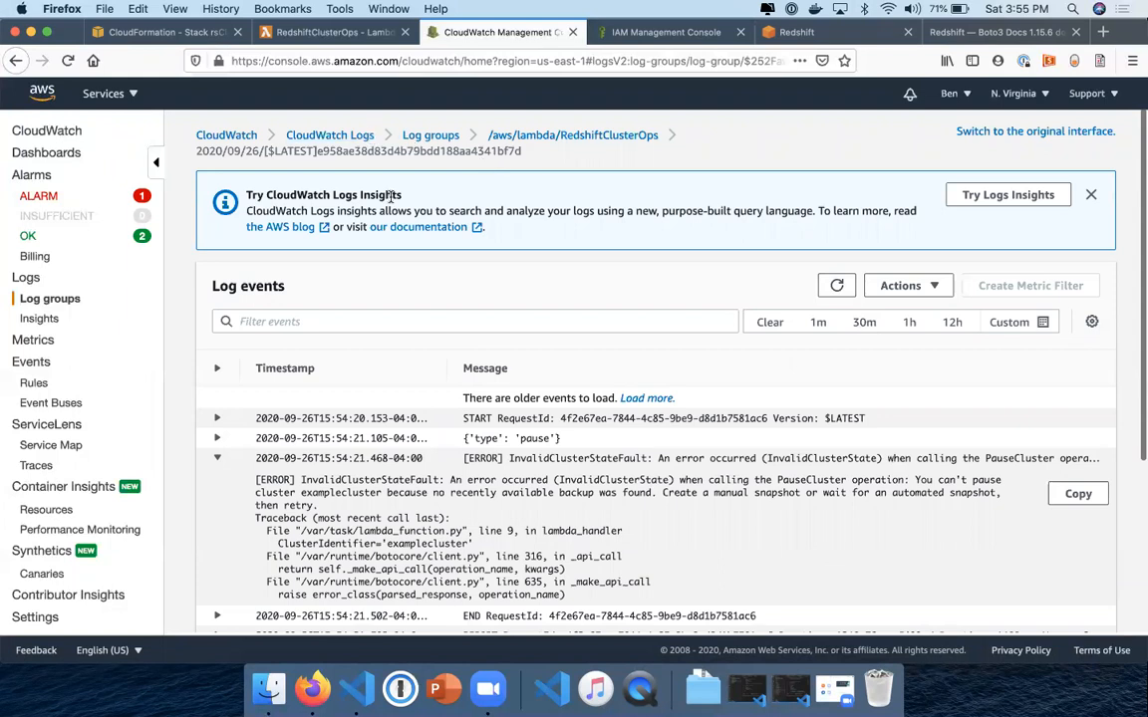
Switch to the Redshift console and view the backup details and snapshots of examplecluster.
key("ctrl+Tab")
key("ctrl+Tab")
scroll(269, 224, "up", 5)
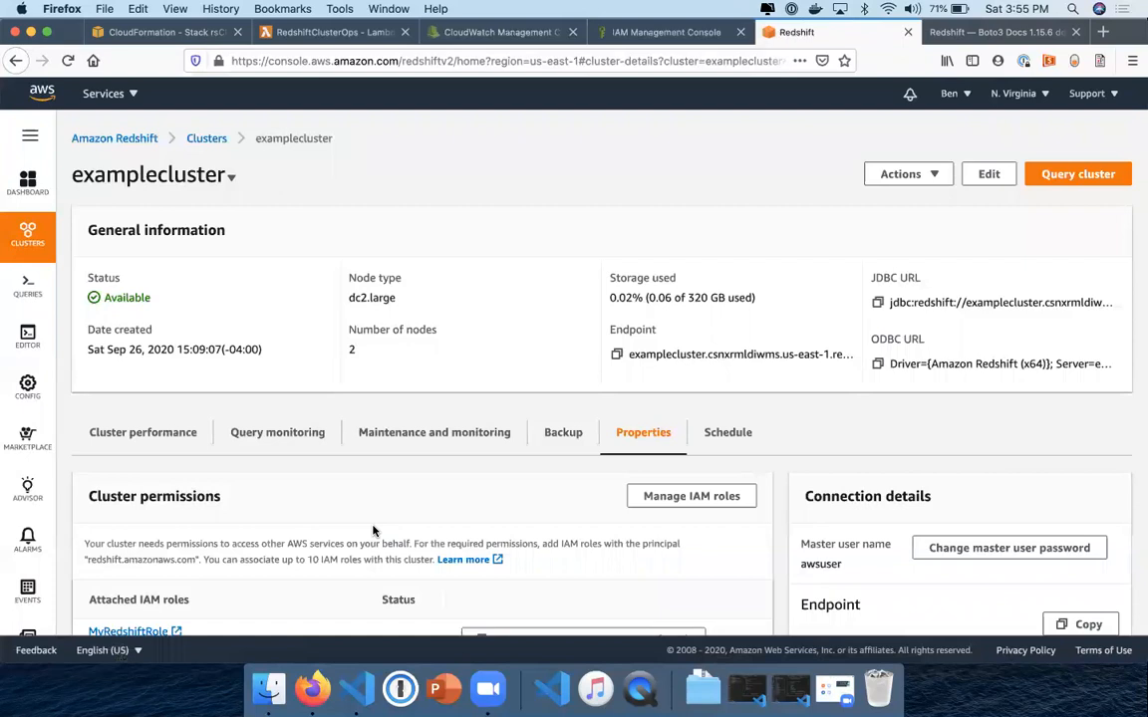
scroll(372, 528, "down", 10)
scroll(372, 528, "up", 10)
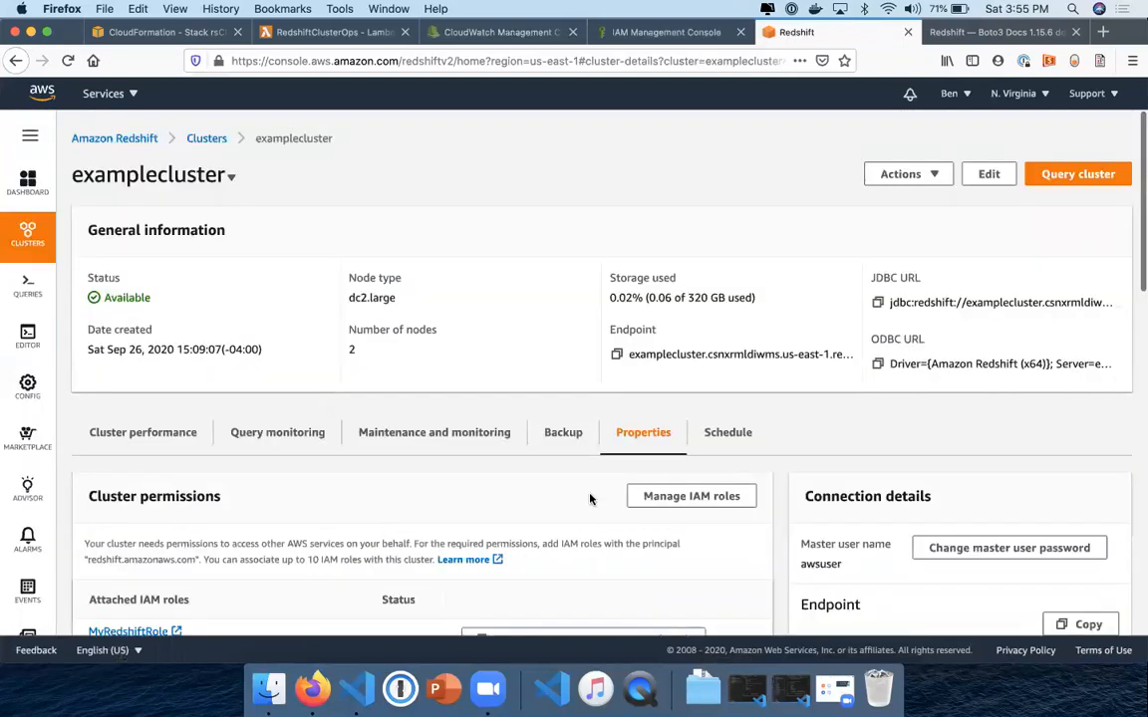
left_click(563, 433)
scroll(428, 538, "down", 6)
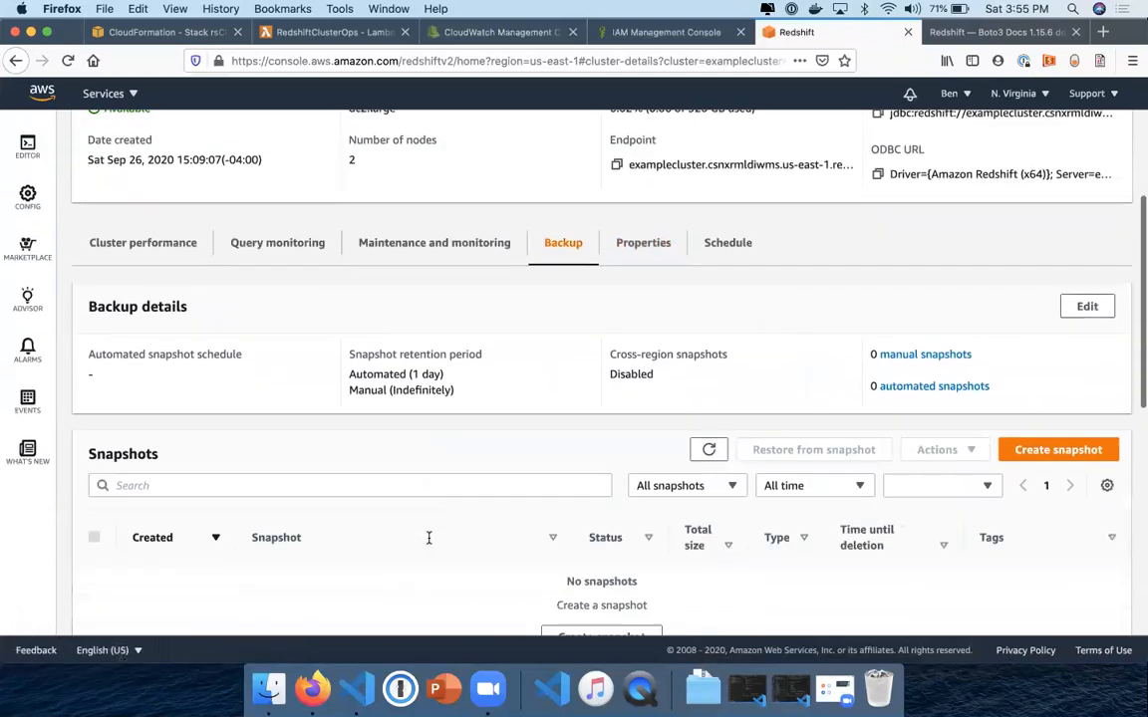
Create a manual snapshot of examplecluster with the suggested identifier and a retention of 1 day.
left_click(620, 431)
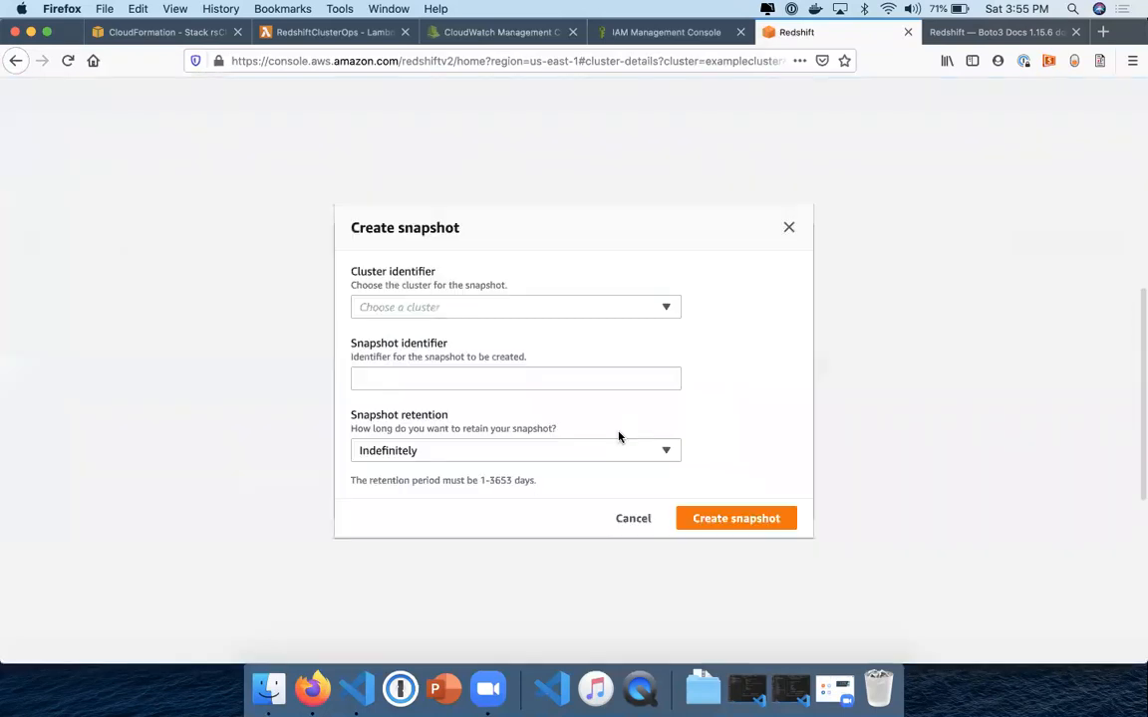
left_click(546, 306)
left_click(423, 354)
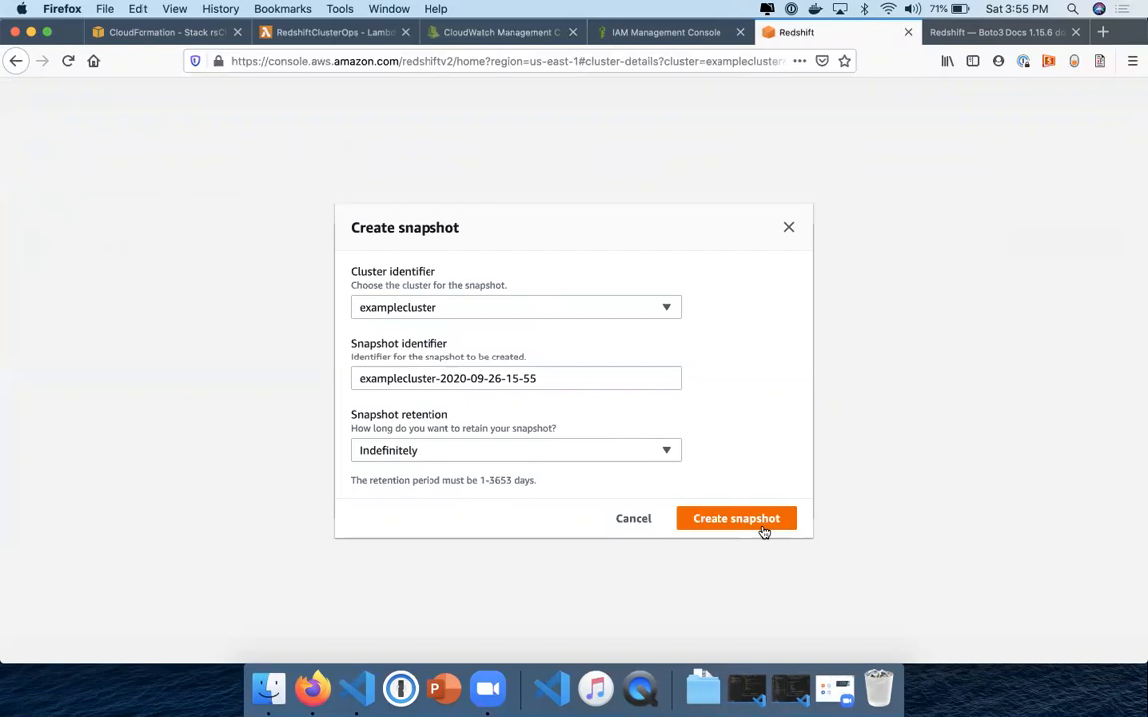
left_click(614, 450)
left_click(465, 387)
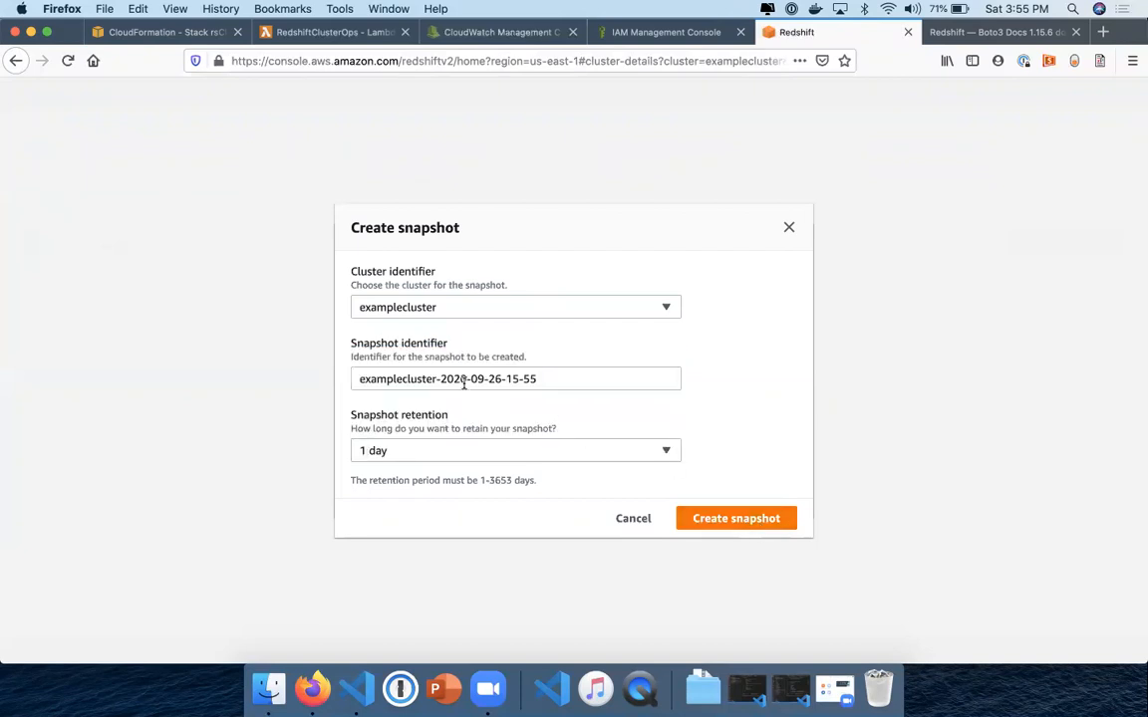
left_click(742, 519)
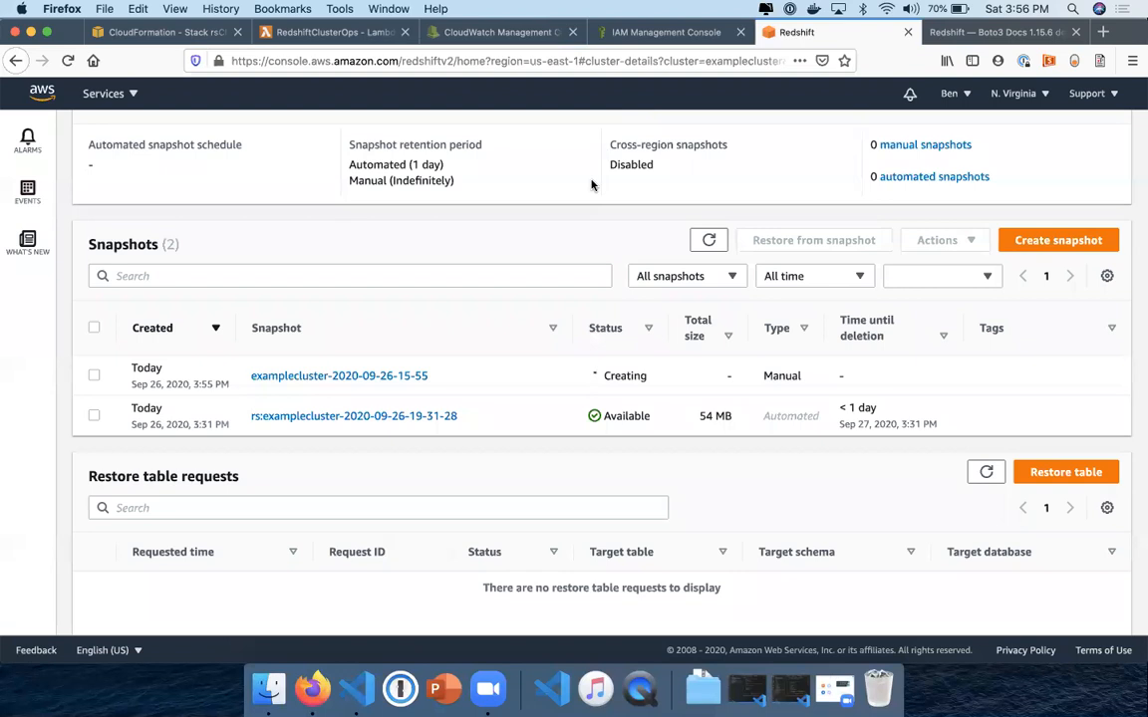
Refresh the examplecluster snapshot list to check the status of the manual snapshot.
scroll(592, 184, "up", 5)
scroll(592, 185, "down", 5)
scroll(592, 184, "up", 2)
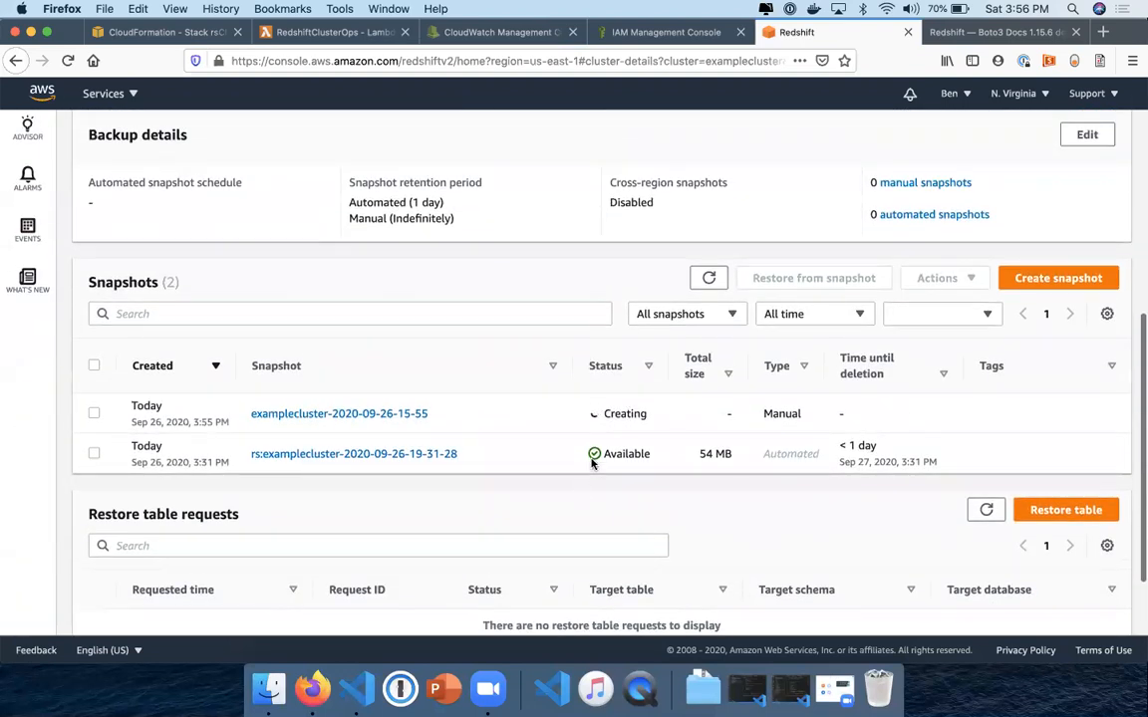
left_click(708, 282)
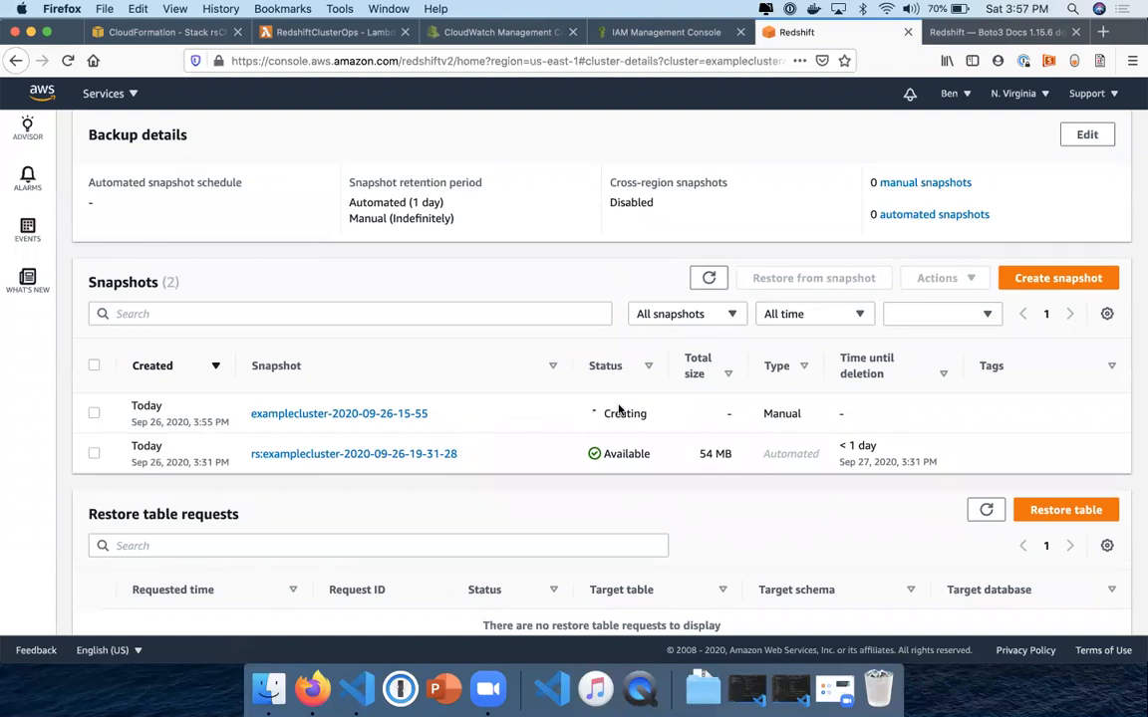
Return to the RedshiftClusterOps log group in CloudWatch, refresh its log streams, and open the most recent one.
key("ctrl+shift+Tab")
key("ctrl+shift+Tab")
key("ctrl+shift+Tab")
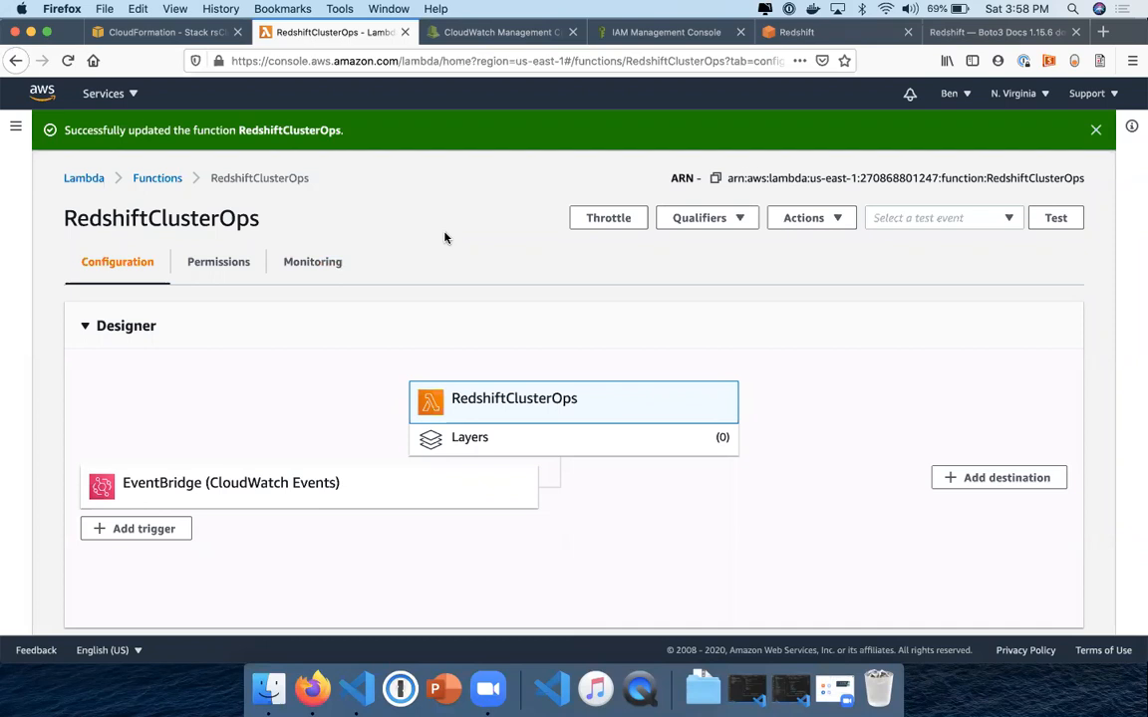
key("ctrl+Tab")
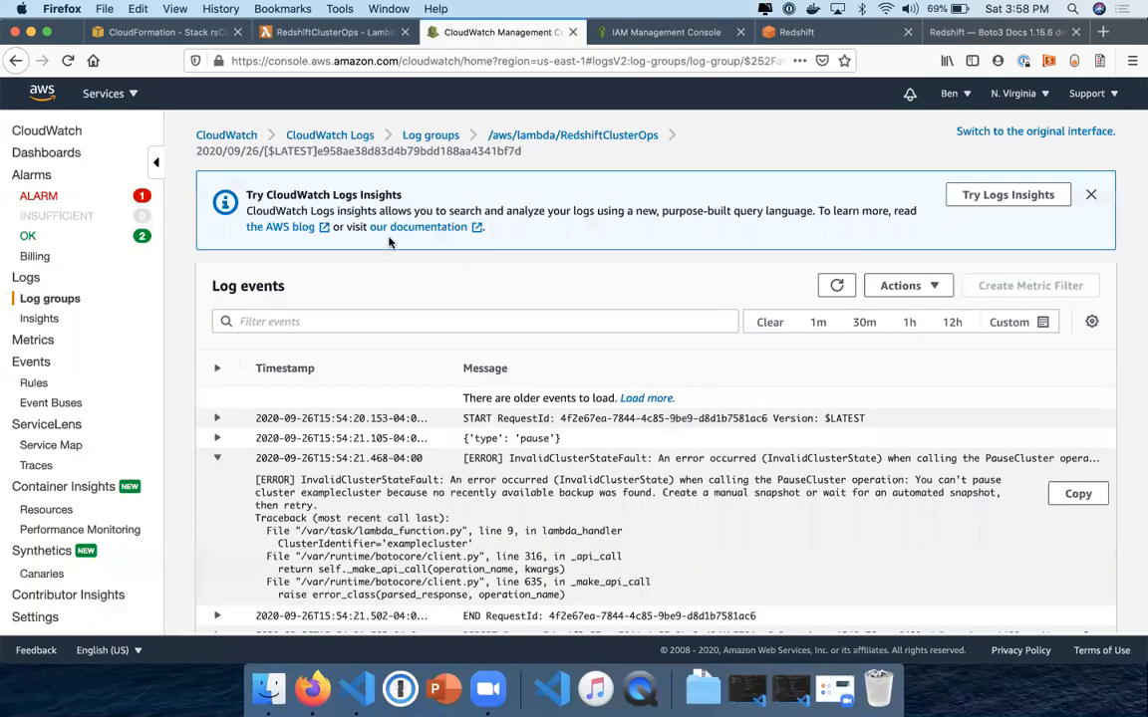
left_click(547, 139)
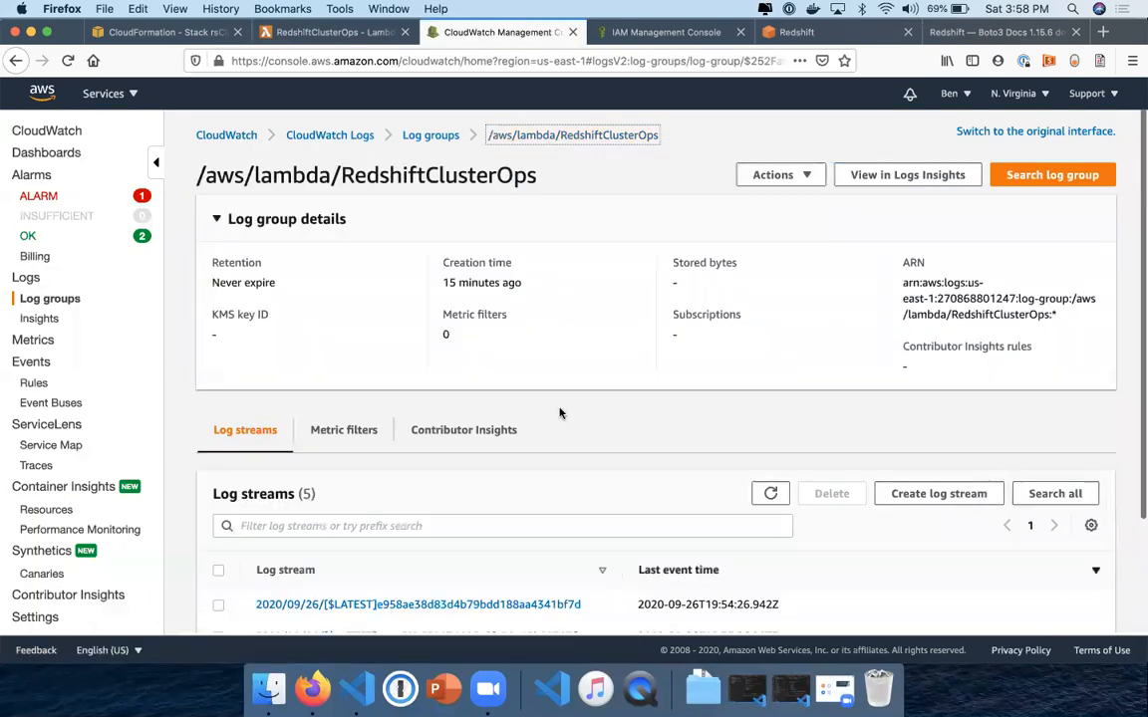
scroll(558, 409, "down", 3)
left_click(767, 367)
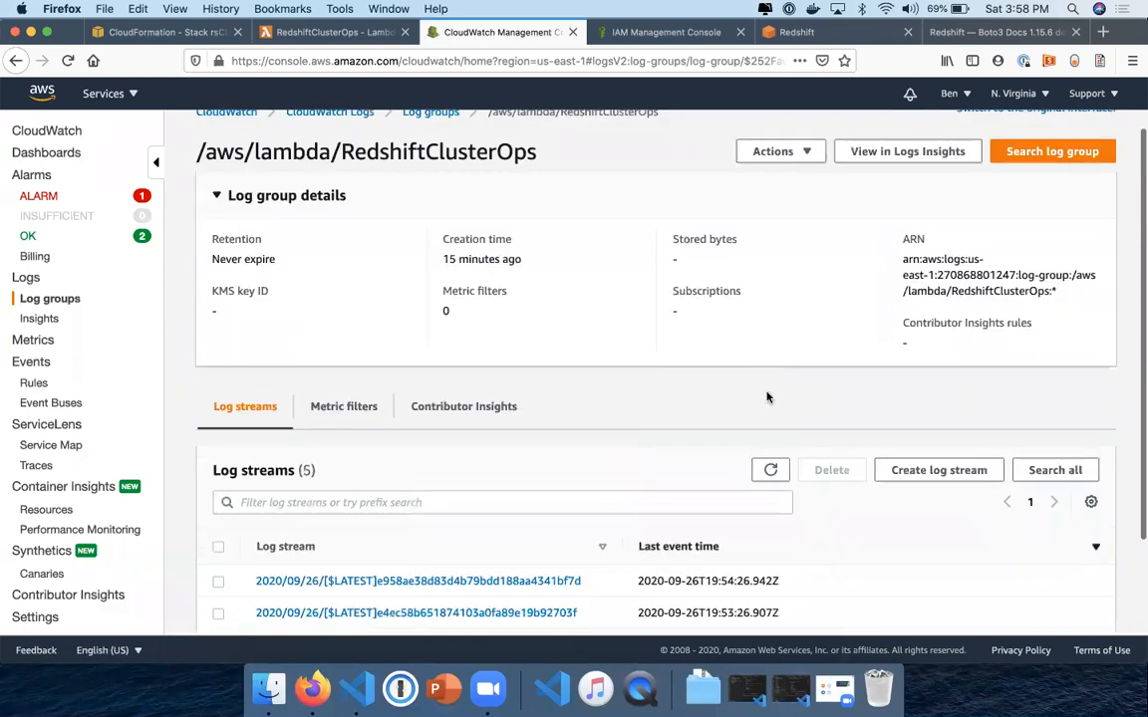
scroll(766, 379, "down", 2)
left_click(769, 403)
scroll(766, 405, "down", 2)
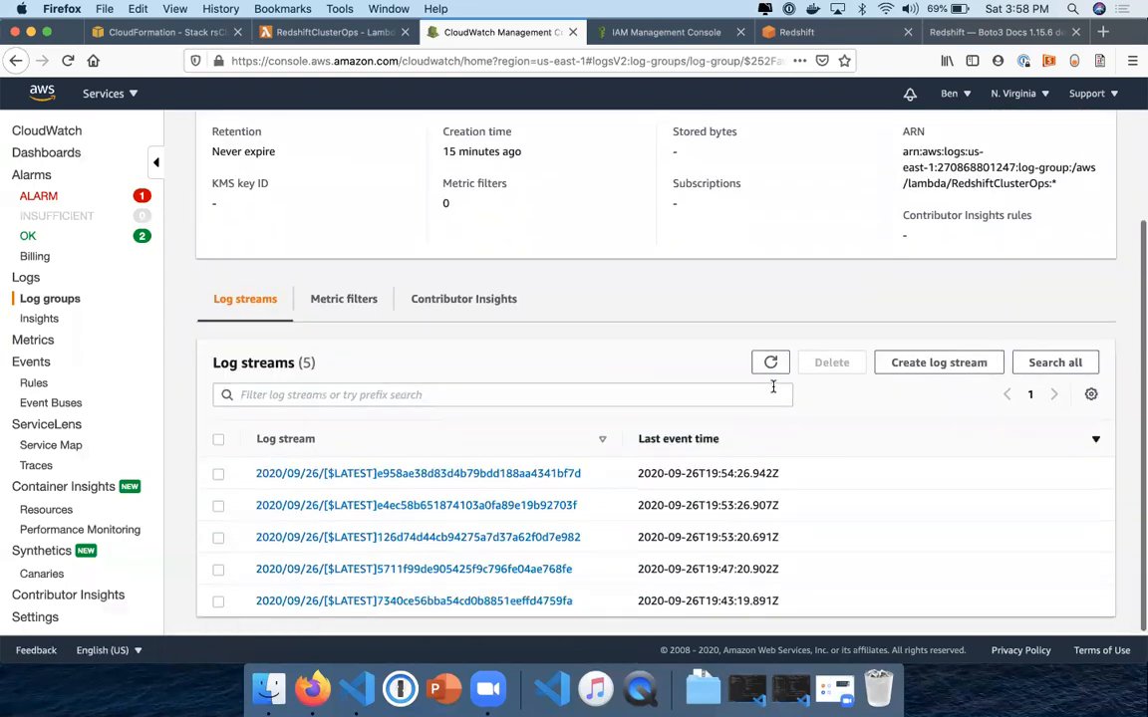
left_click(768, 366)
scroll(450, 468, "down", 1)
left_click(498, 475)
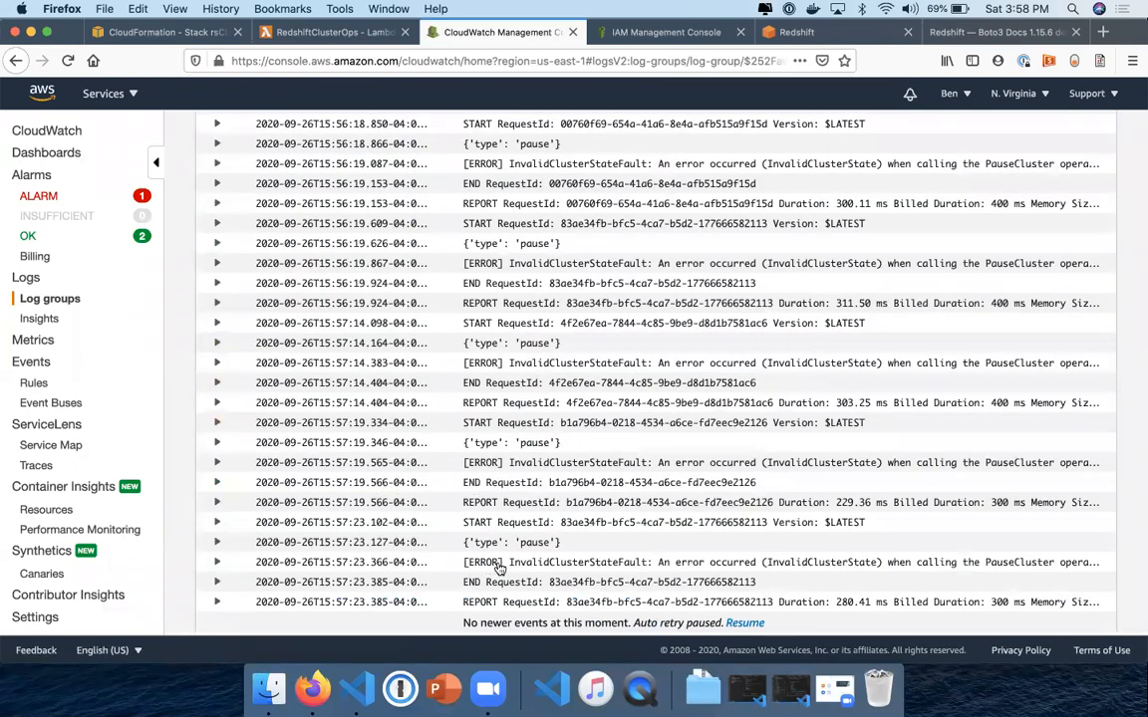
Expand and read the error events logged at 15:57:23 and 15:57:19 to find why the pause calls are rejected.
left_click(216, 562)
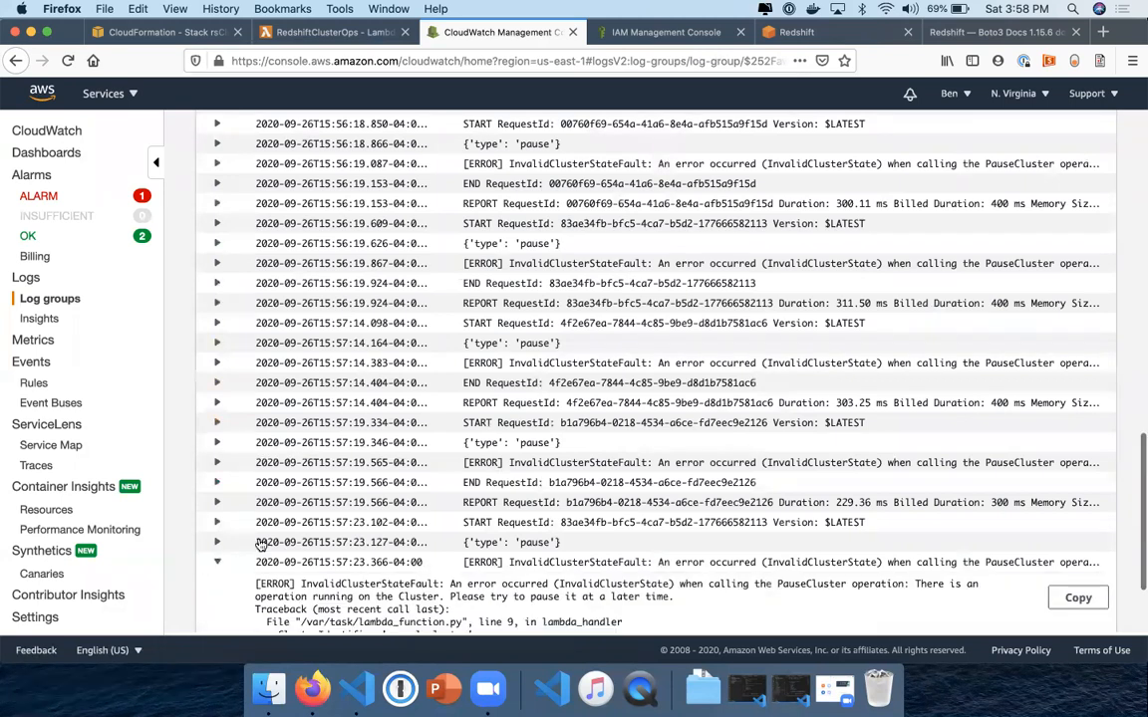
scroll(262, 538, "down", 3)
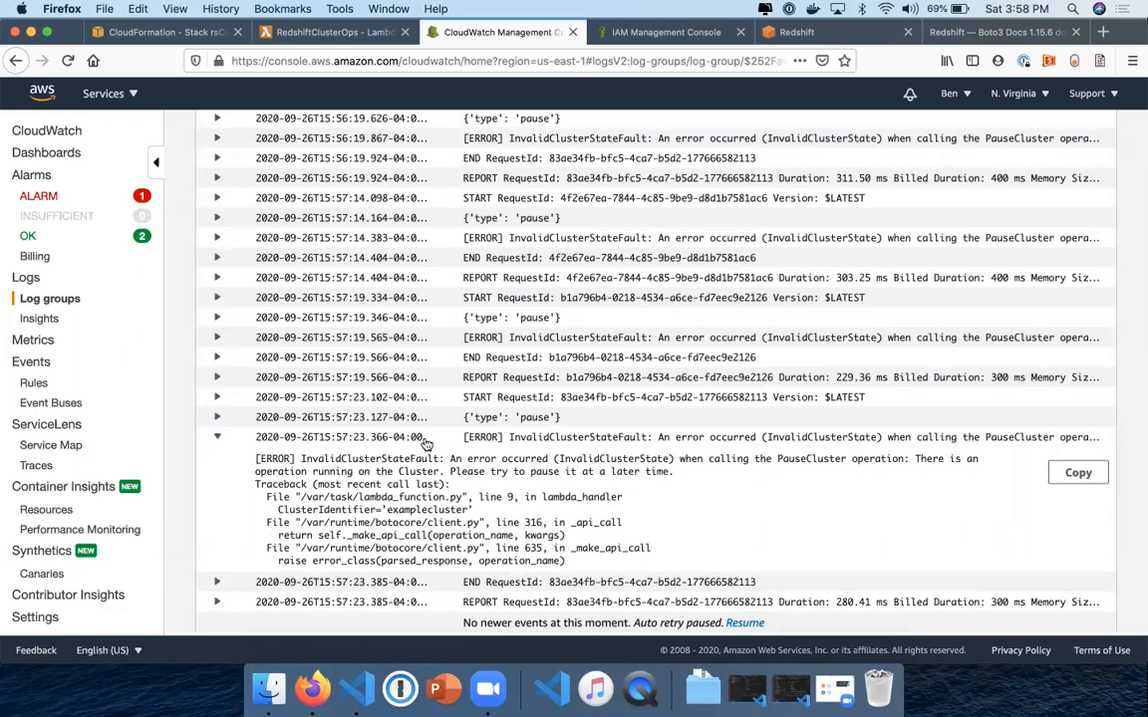
scroll(426, 442, "up", 2)
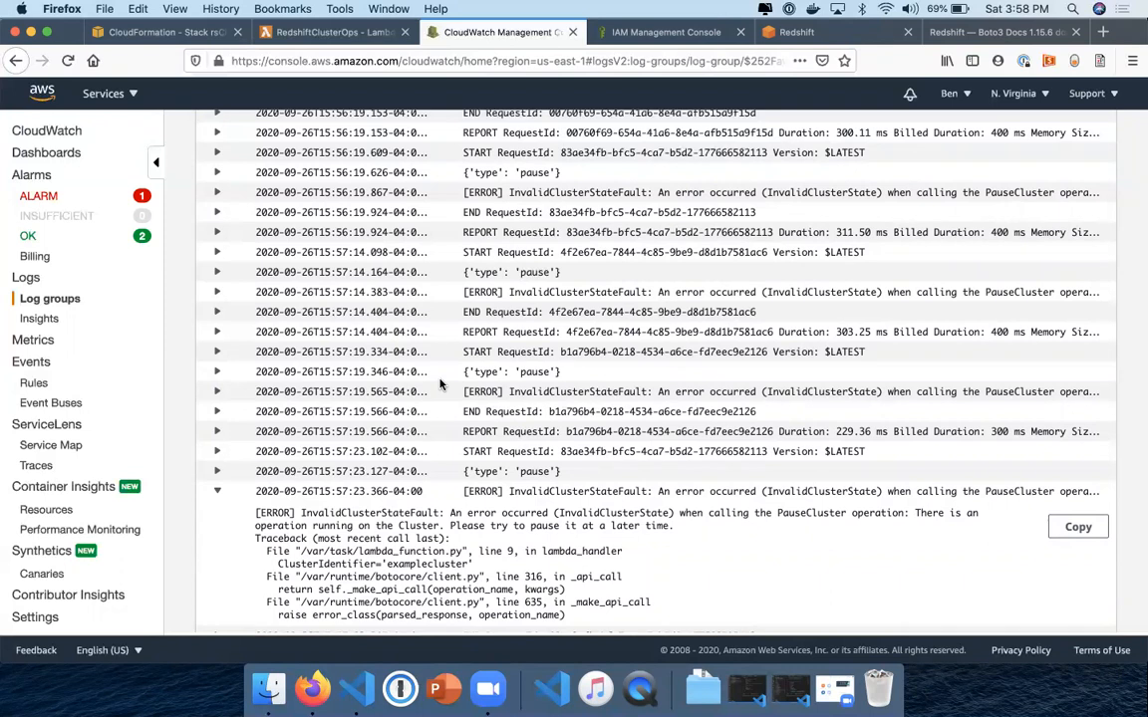
left_click(216, 391)
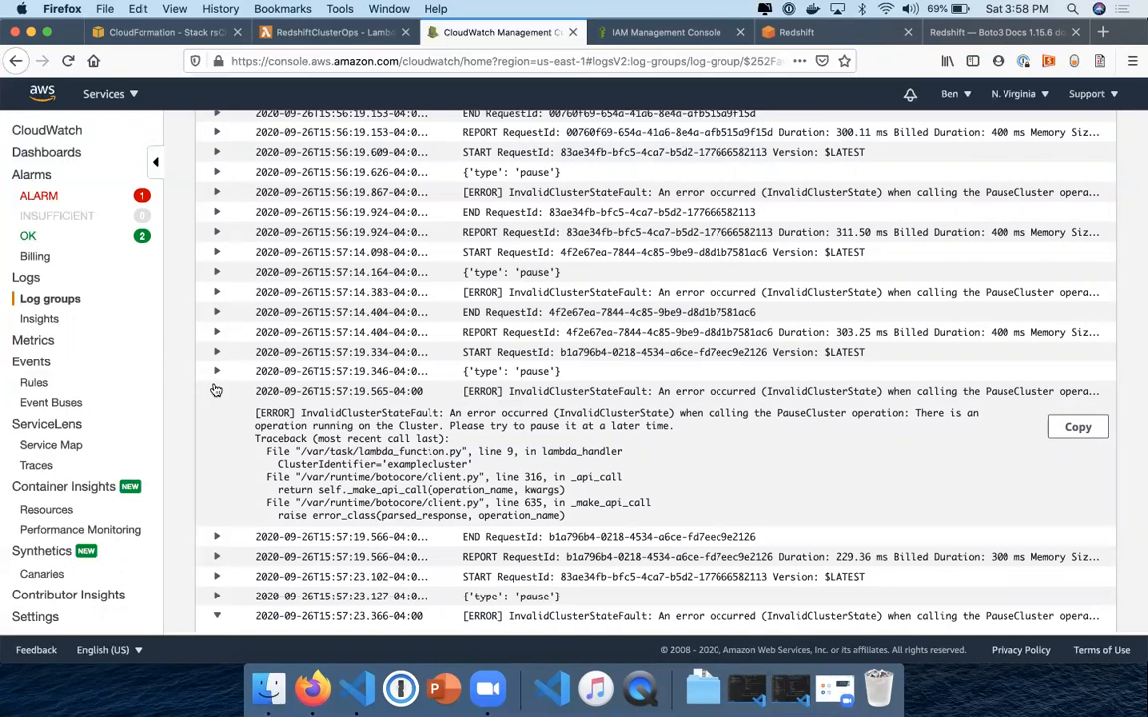
left_click(216, 391)
left_click(216, 491)
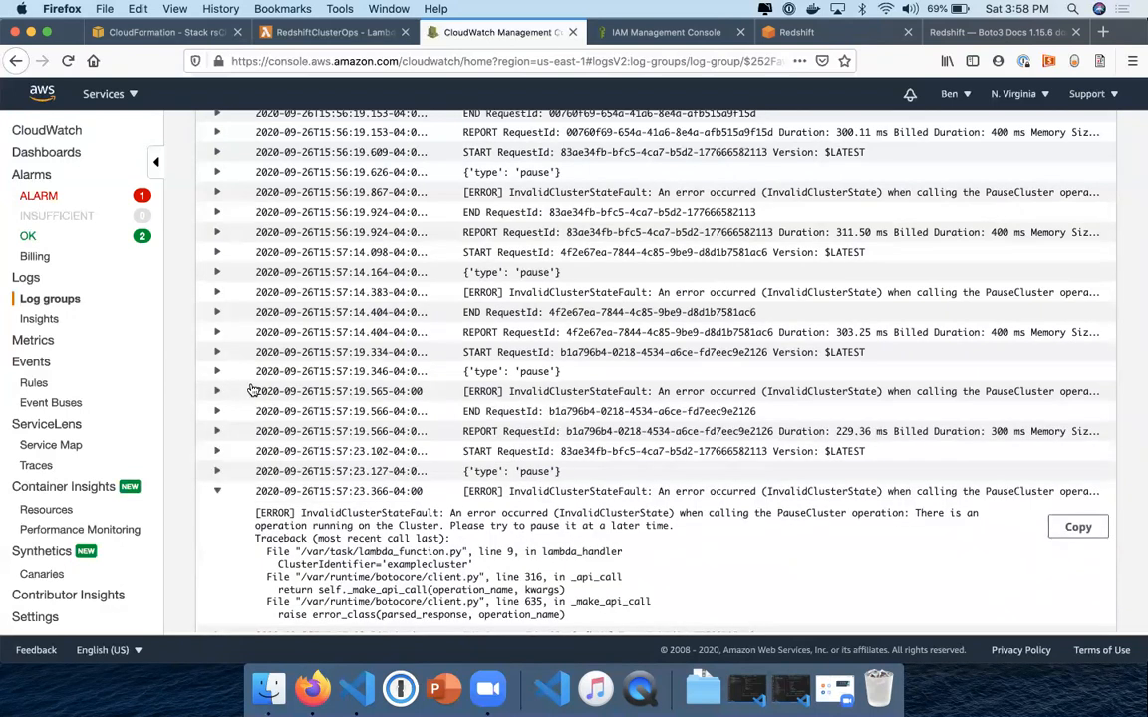
scroll(375, 491, "down", 2)
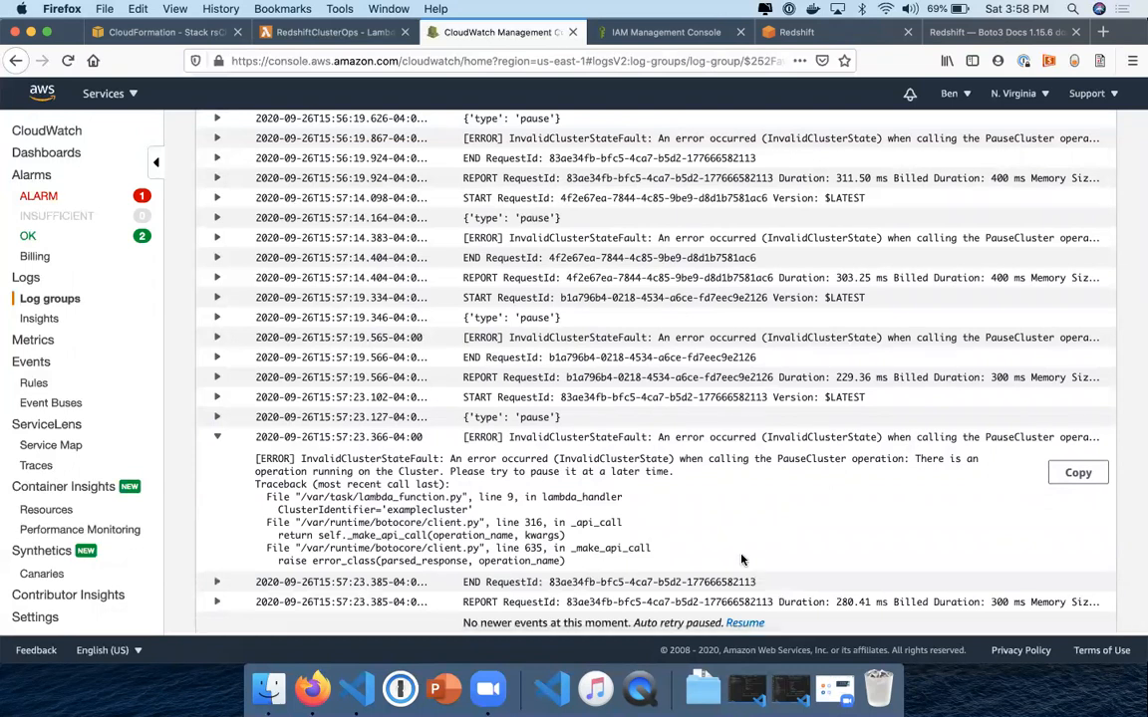
Refresh the examplecluster snapshot list in Redshift to check the snapshots' status, and head back to the CloudWatch logs.
key("ctrl+Tab")
key("ctrl+Tab")
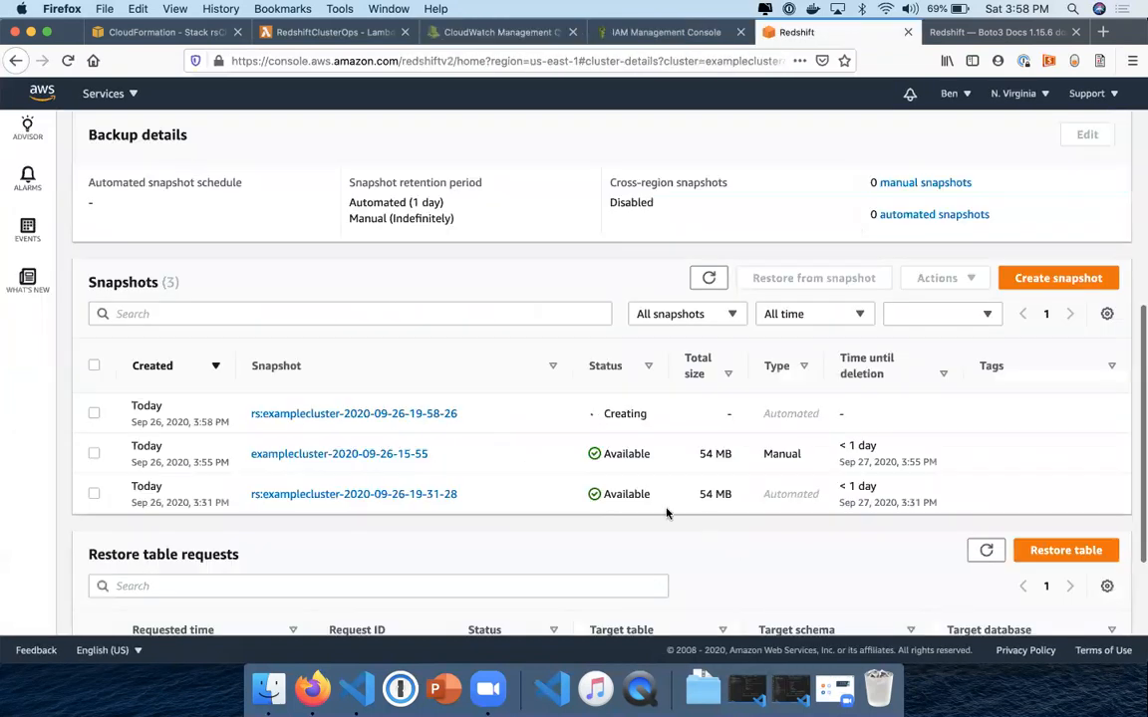
left_click(708, 280)
key("ctrl+shift+Tab")
key("ctrl+shift+Tab")
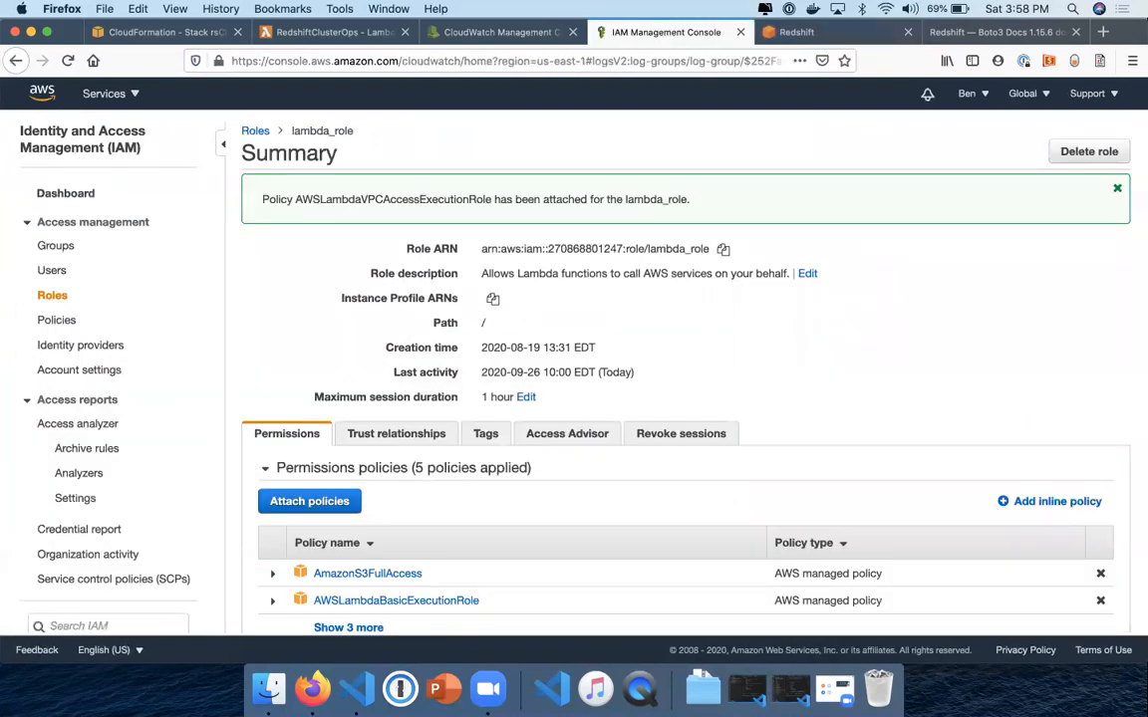
Return to the RedshiftClusterOps log group, refresh its streams, open the one beginning e958ae38, and expand the error event logged at 15:58:26.
scroll(561, 320, "up", 15)
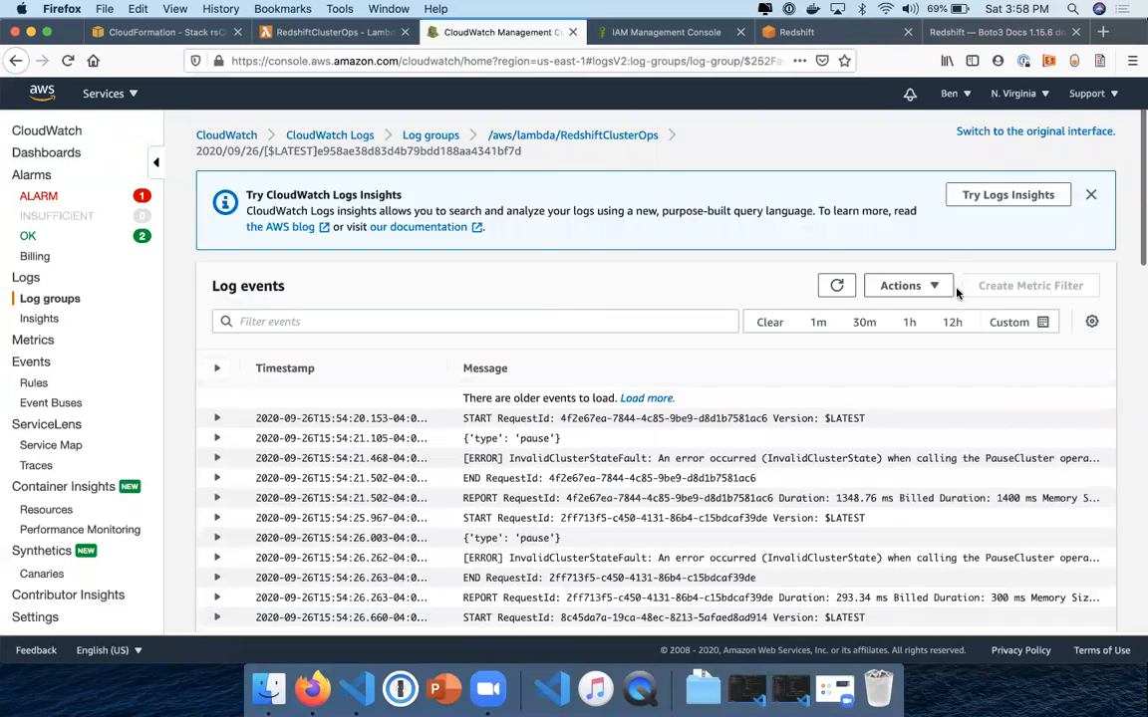
left_click(569, 135)
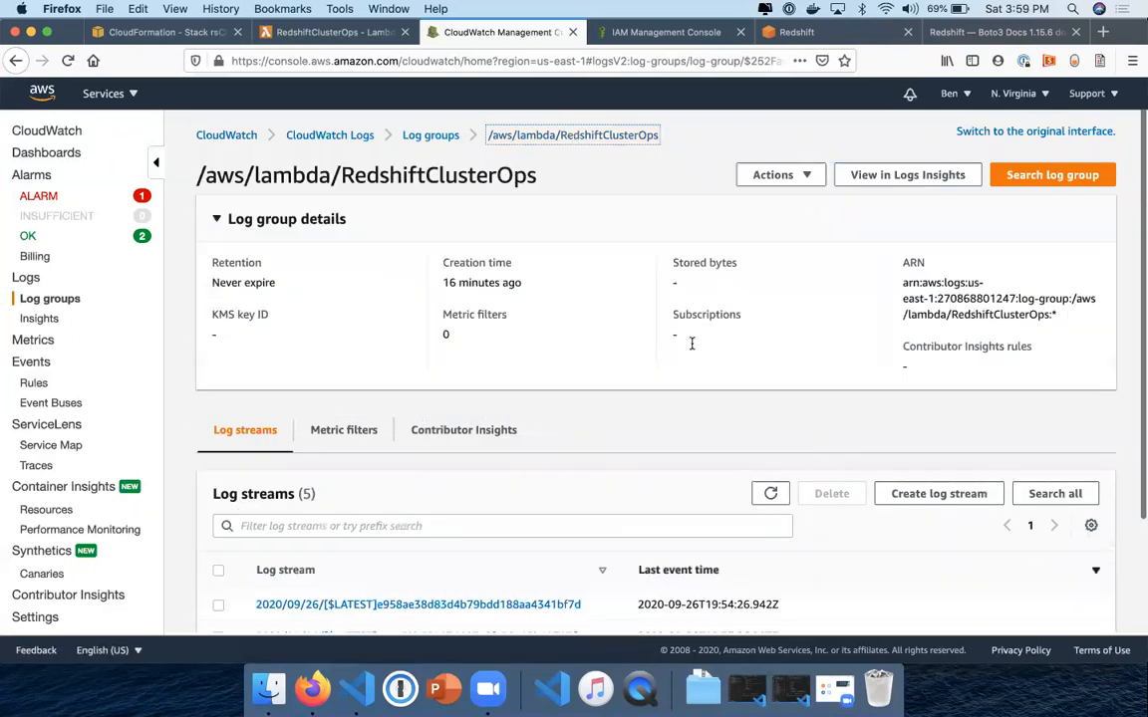
left_click(770, 493)
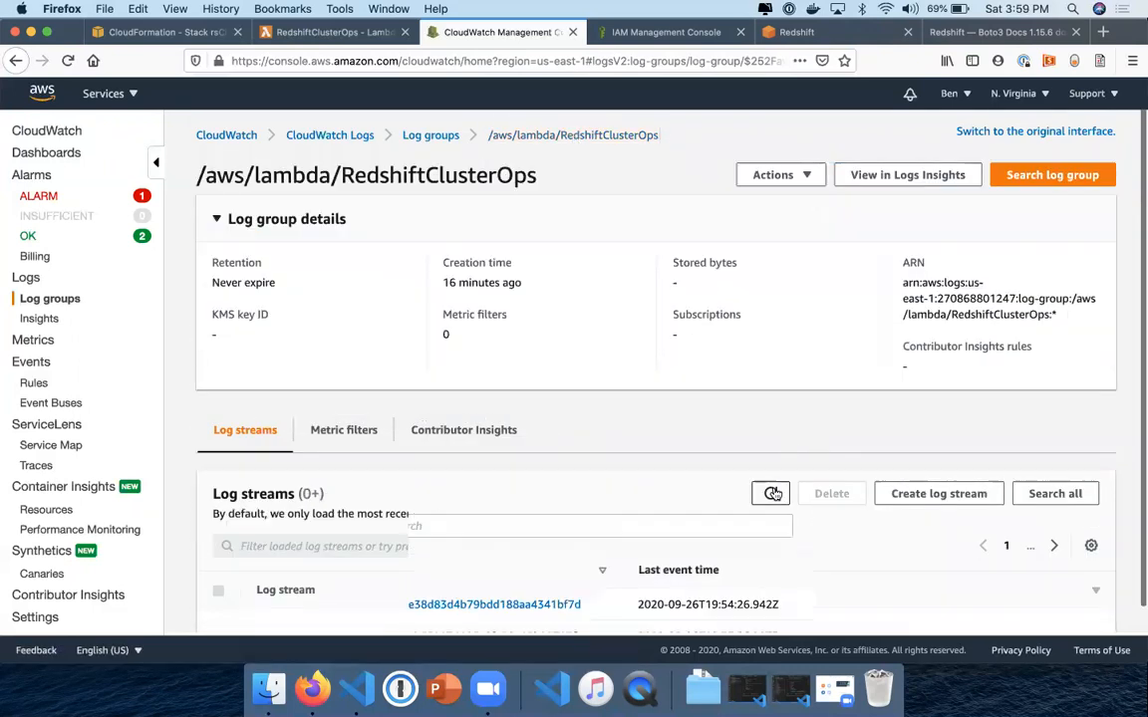
scroll(588, 487, "down", 3)
left_click(546, 475)
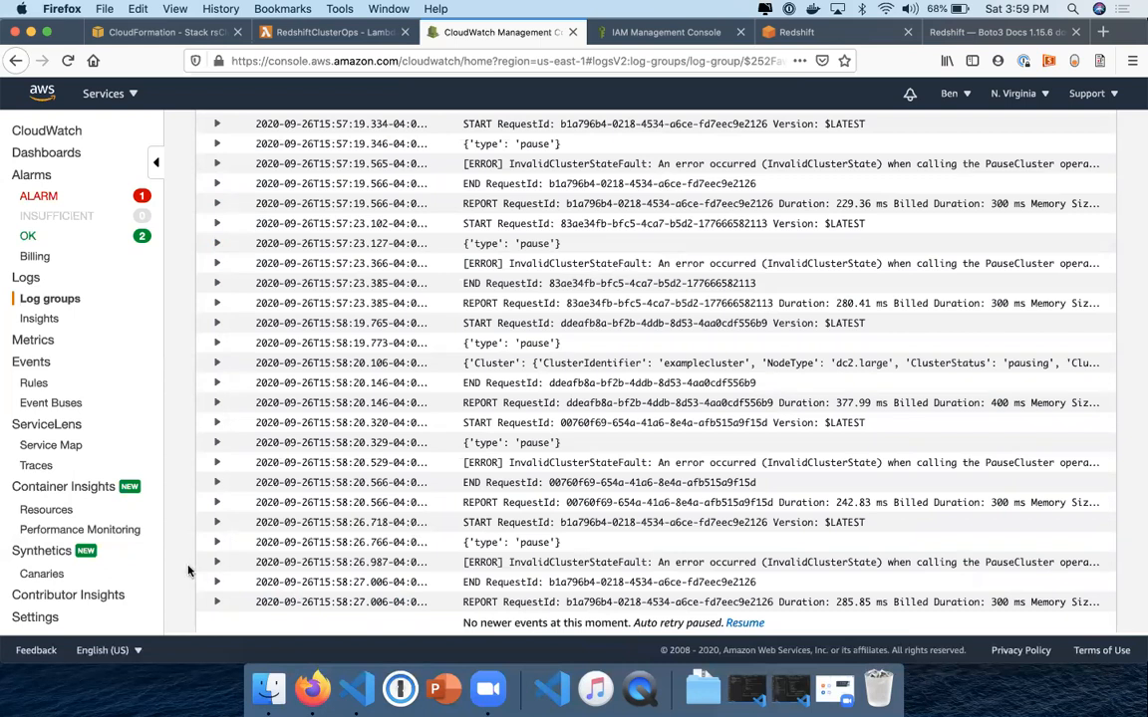
left_click(217, 564)
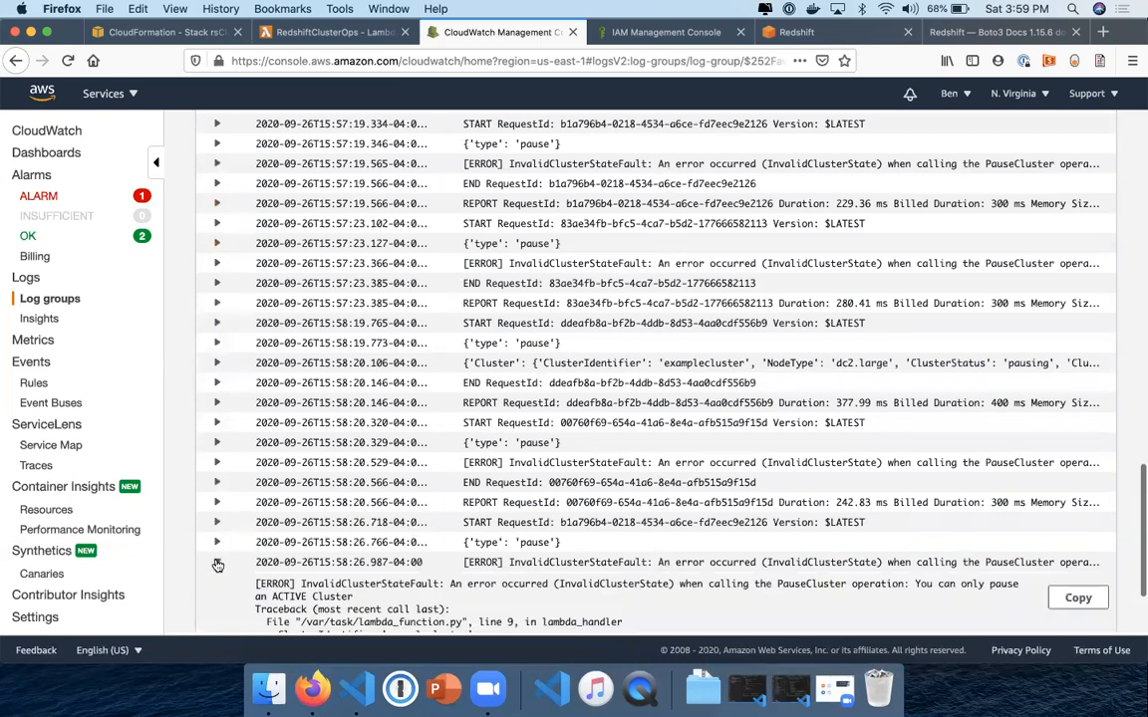
scroll(218, 564, "down", 3)
key("ctrl+Tab")
key("ctrl+Tab")
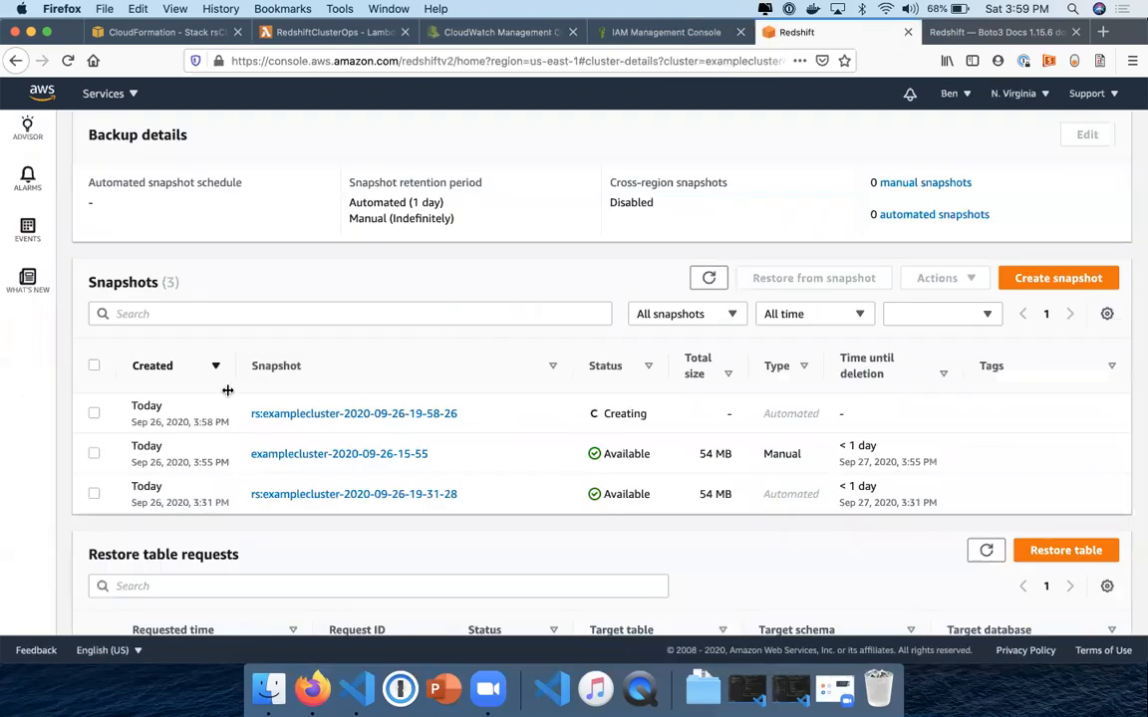
left_click(94, 412)
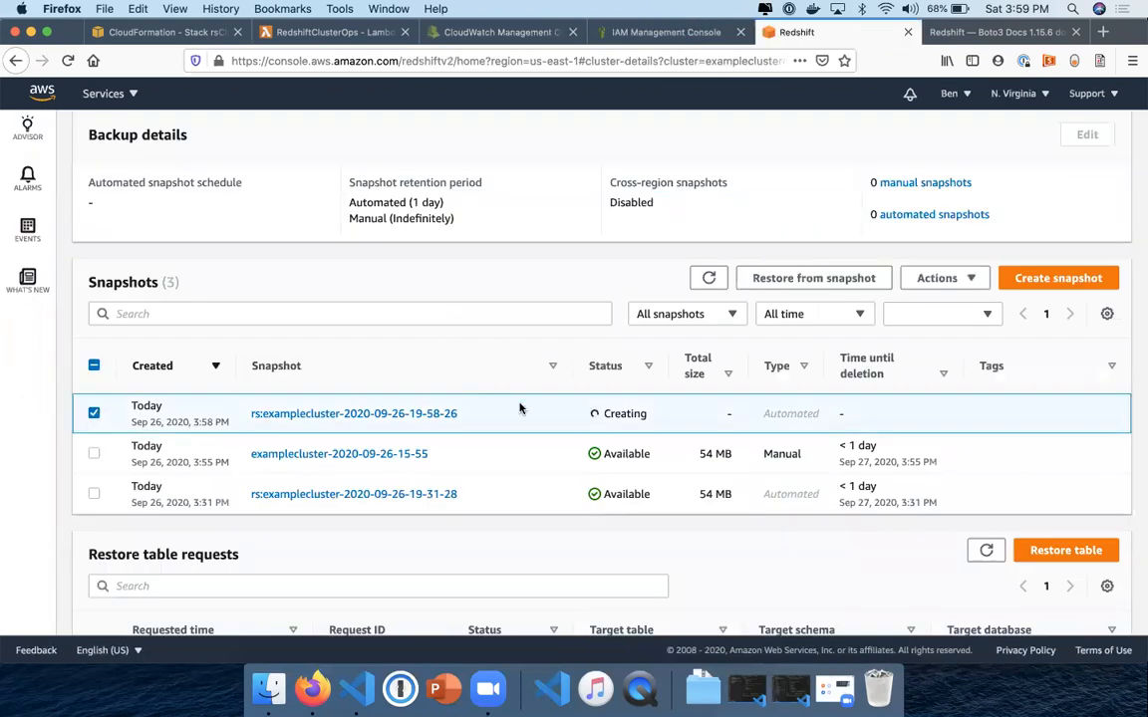
left_click(939, 281)
left_click(944, 337)
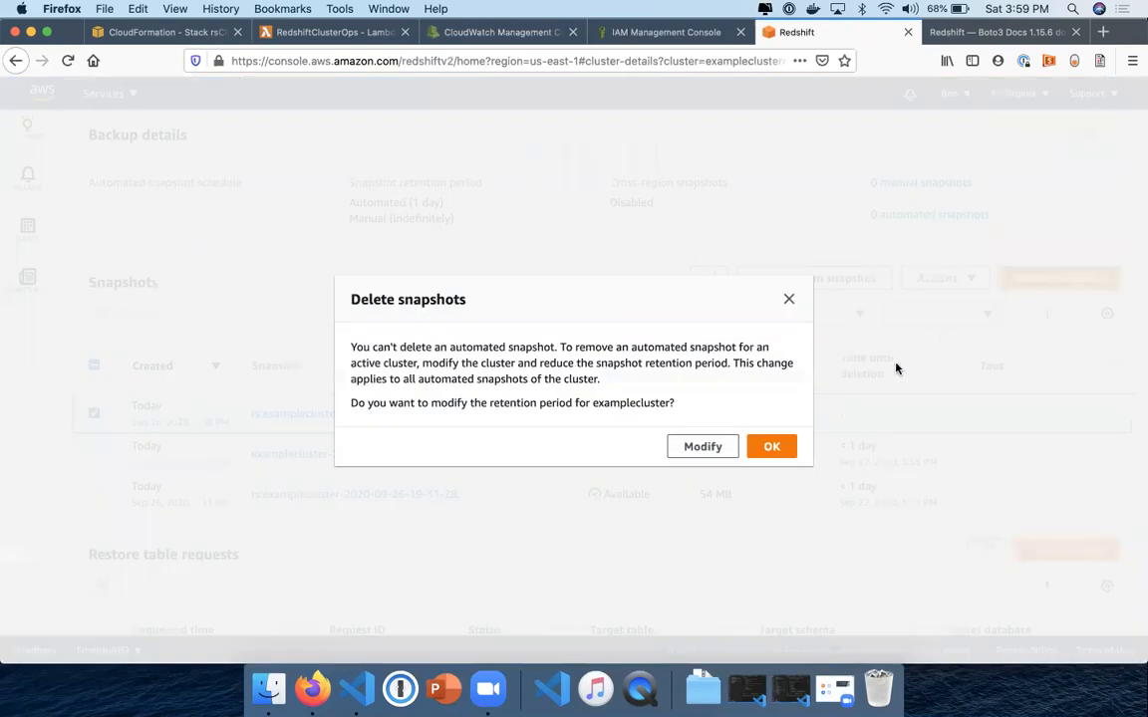
left_click(772, 448)
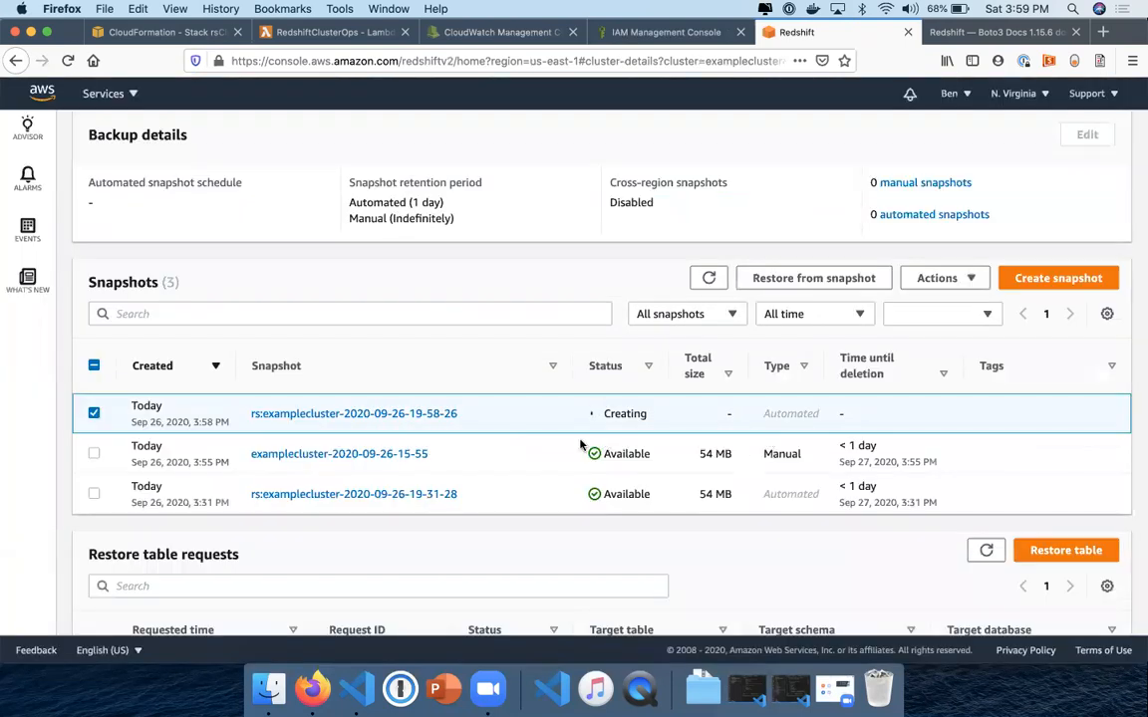
Refresh the examplecluster snapshot list to check the newest automated snapshot's status, and clear its selection.
left_click(708, 279)
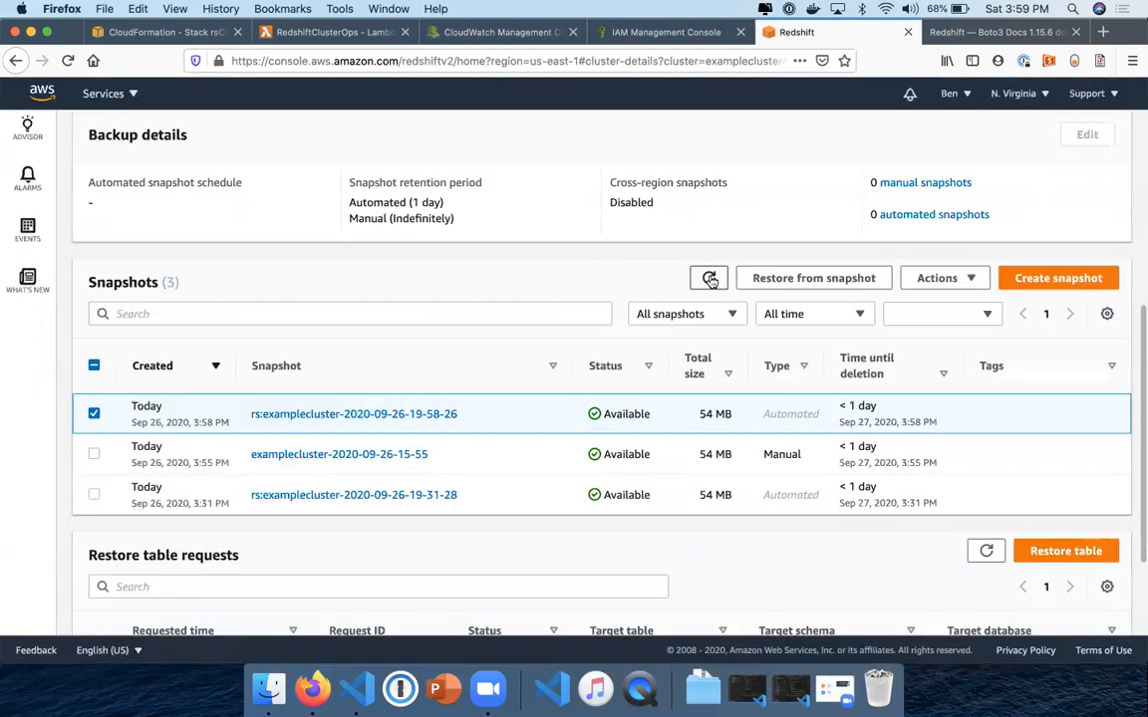
left_click(708, 278)
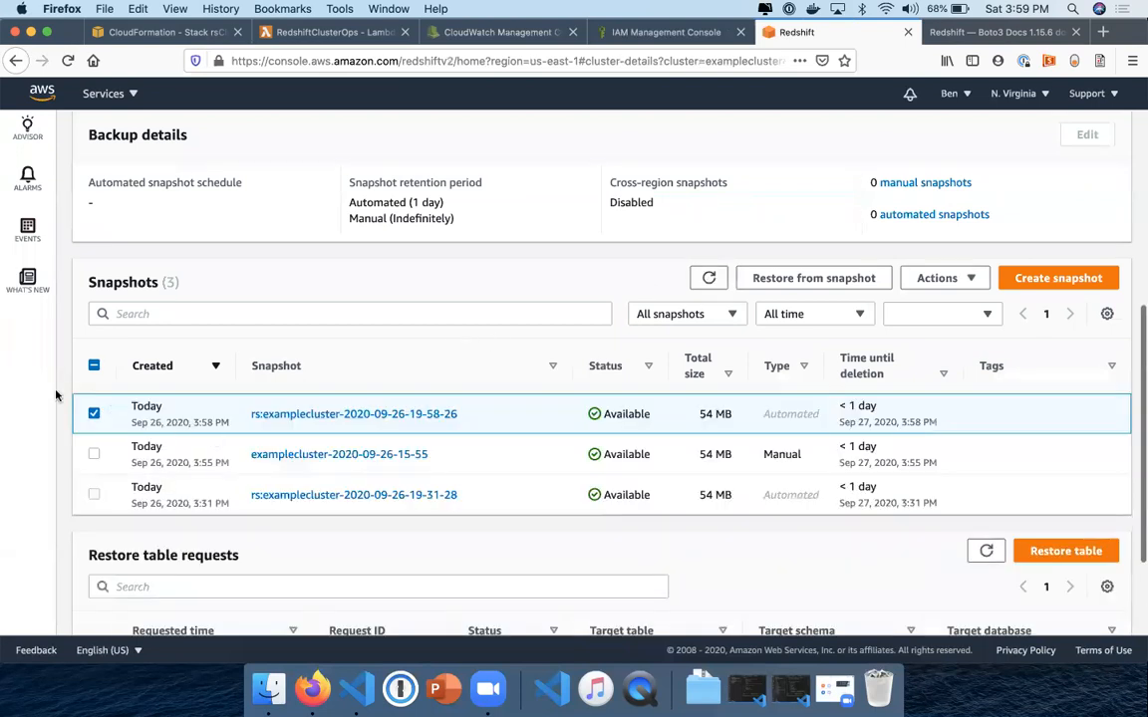
left_click(94, 412)
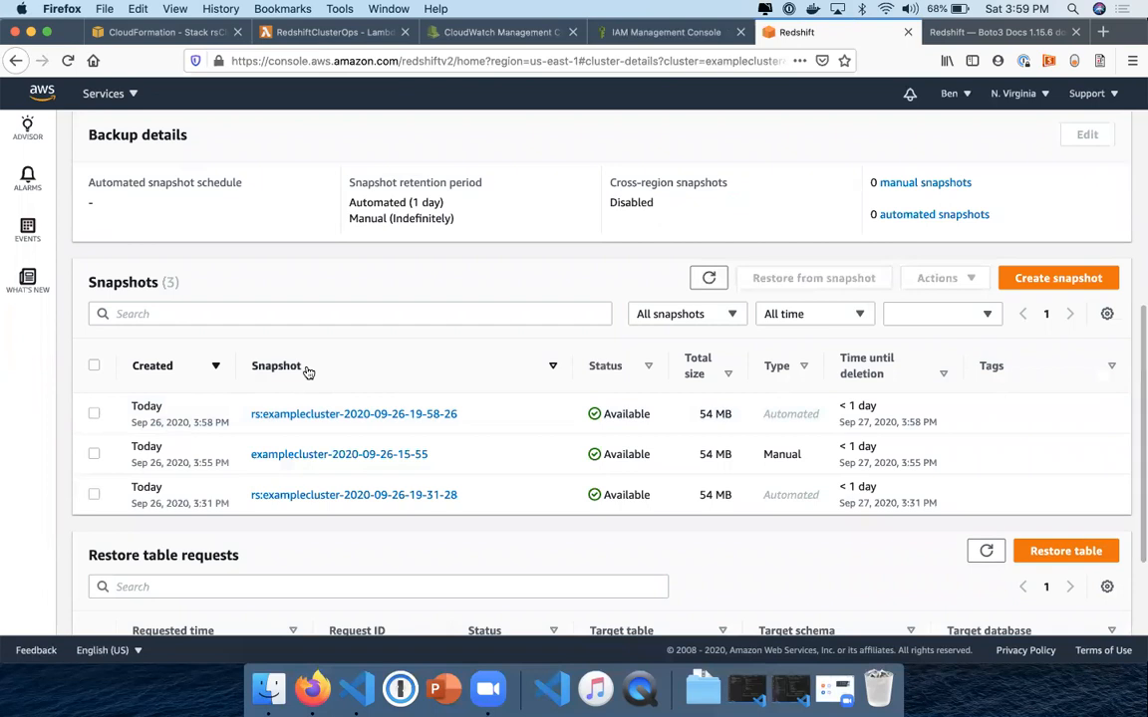
Go back to the CloudWatch logs and look through the pause events in the open log stream.
key("ctrl+shift+Tab")
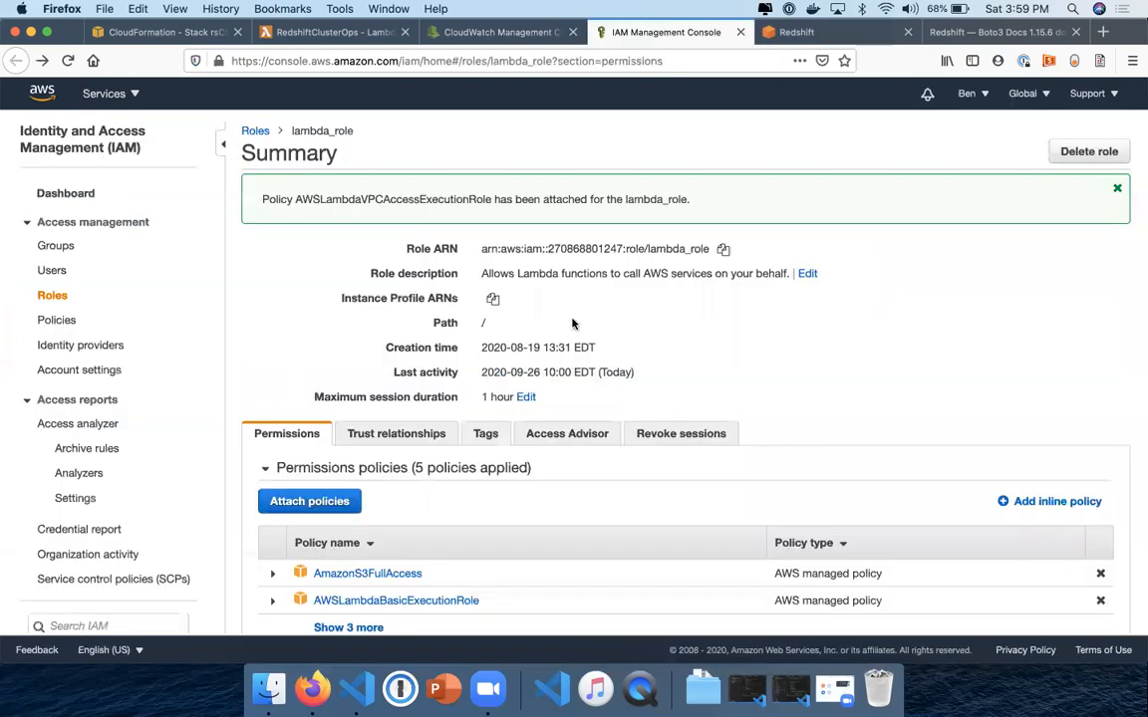
left_click(1026, 9)
left_click(787, 225)
key("ctrl+shift+Tab")
scroll(525, 497, "up", 10)
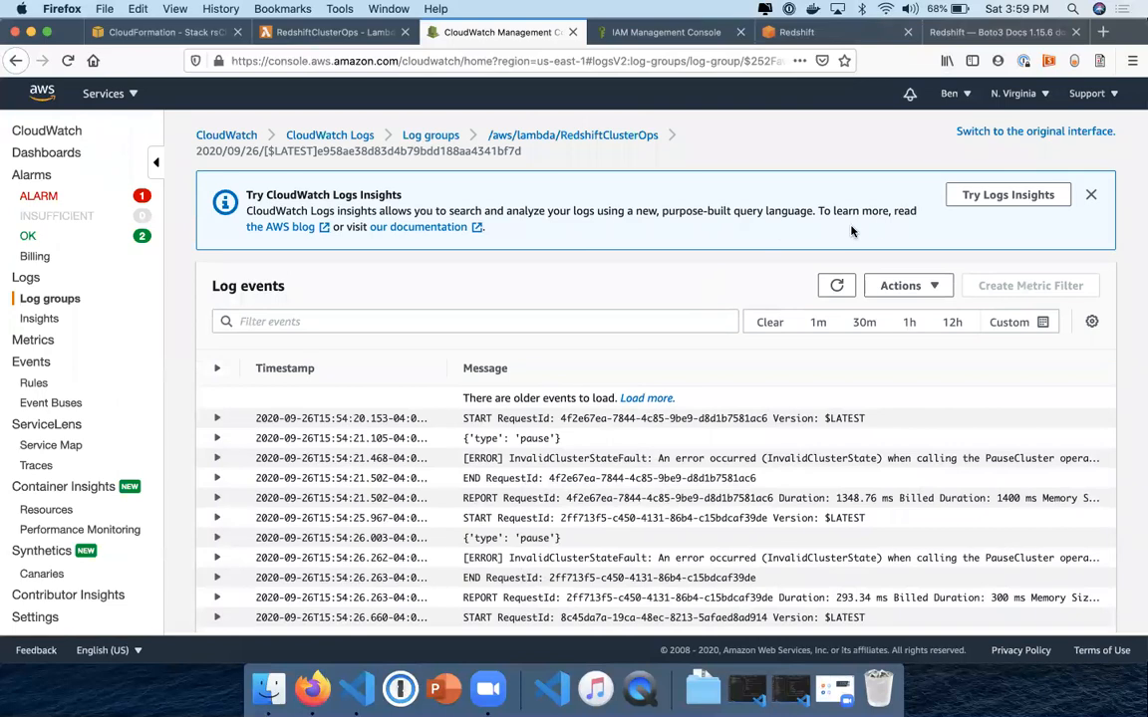
scroll(546, 293, "down", 10)
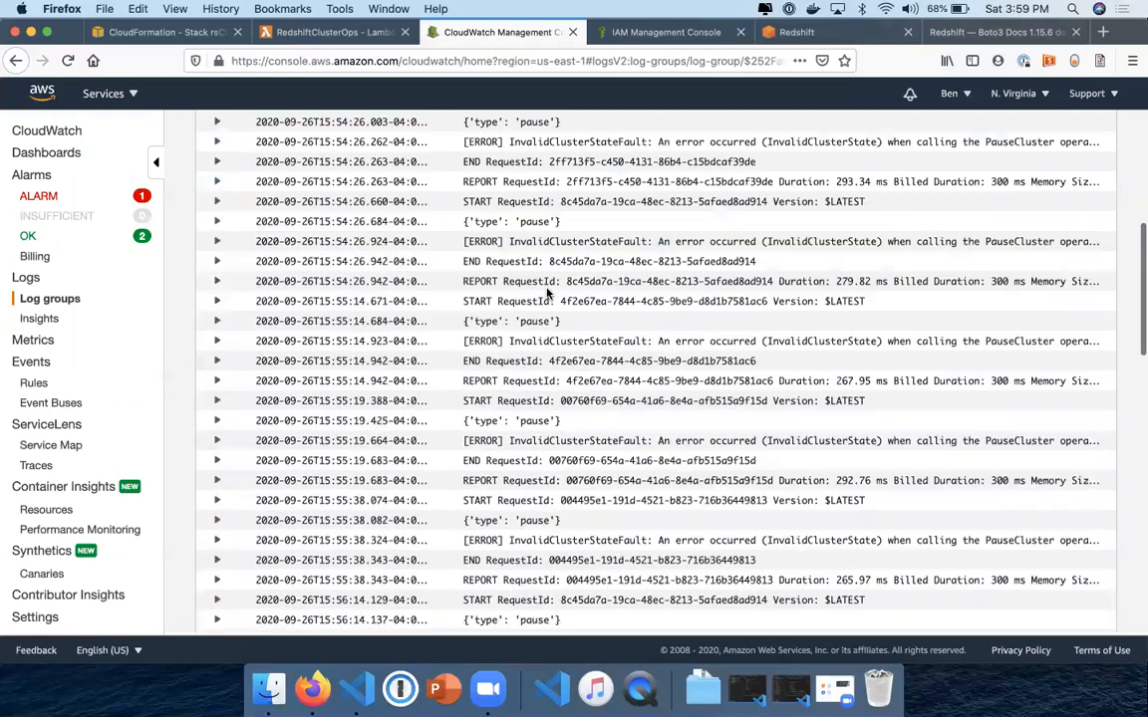
scroll(546, 295, "up", 10)
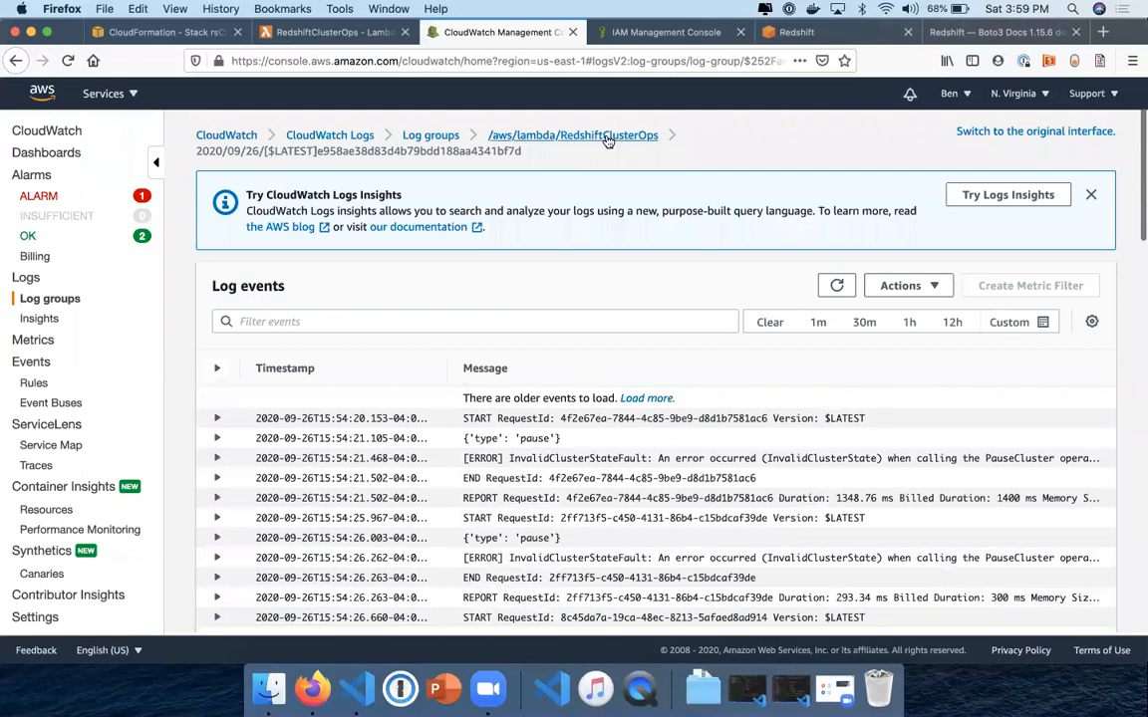
Return to the RedshiftClusterOps log group, refresh its log streams, and open the newest one, beginning fdc54074.
left_click(606, 136)
scroll(630, 379, "down", 3)
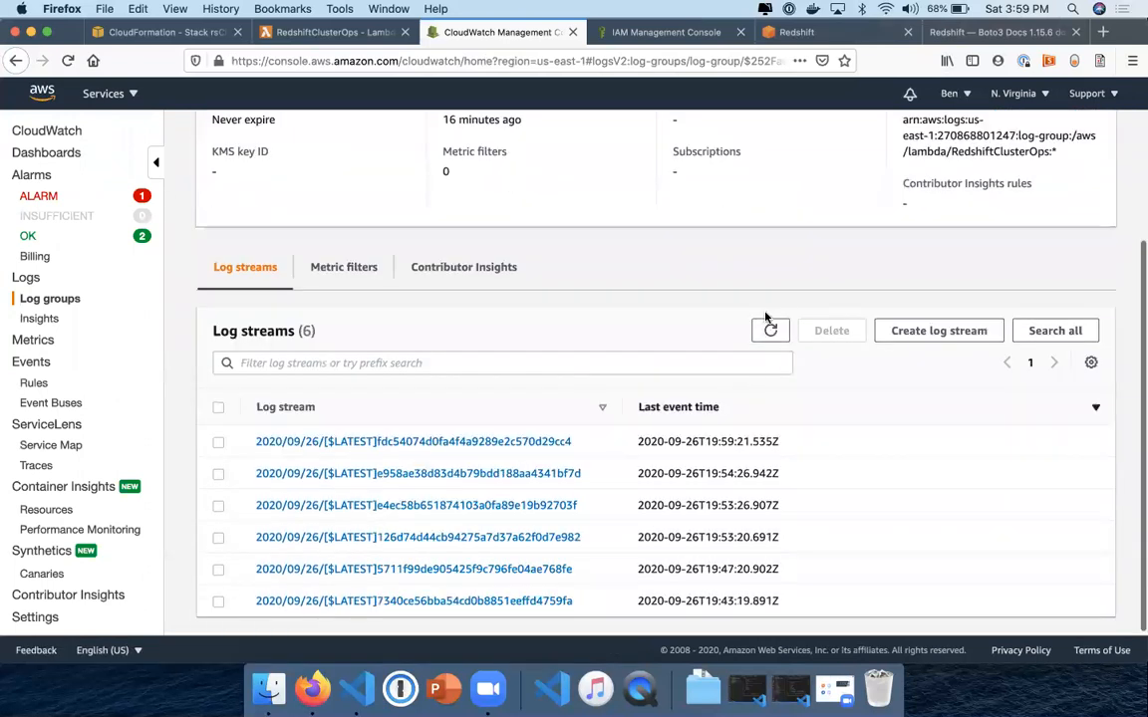
scroll(750, 343, "up", 3)
scroll(751, 343, "down", 3)
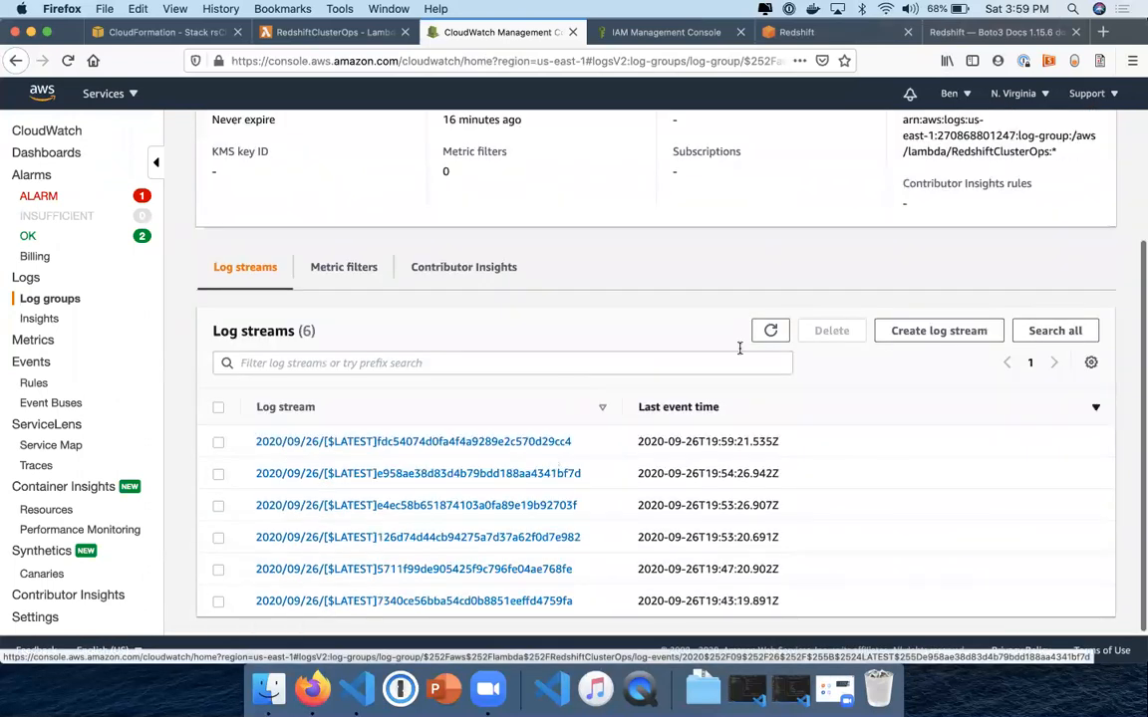
left_click(770, 330)
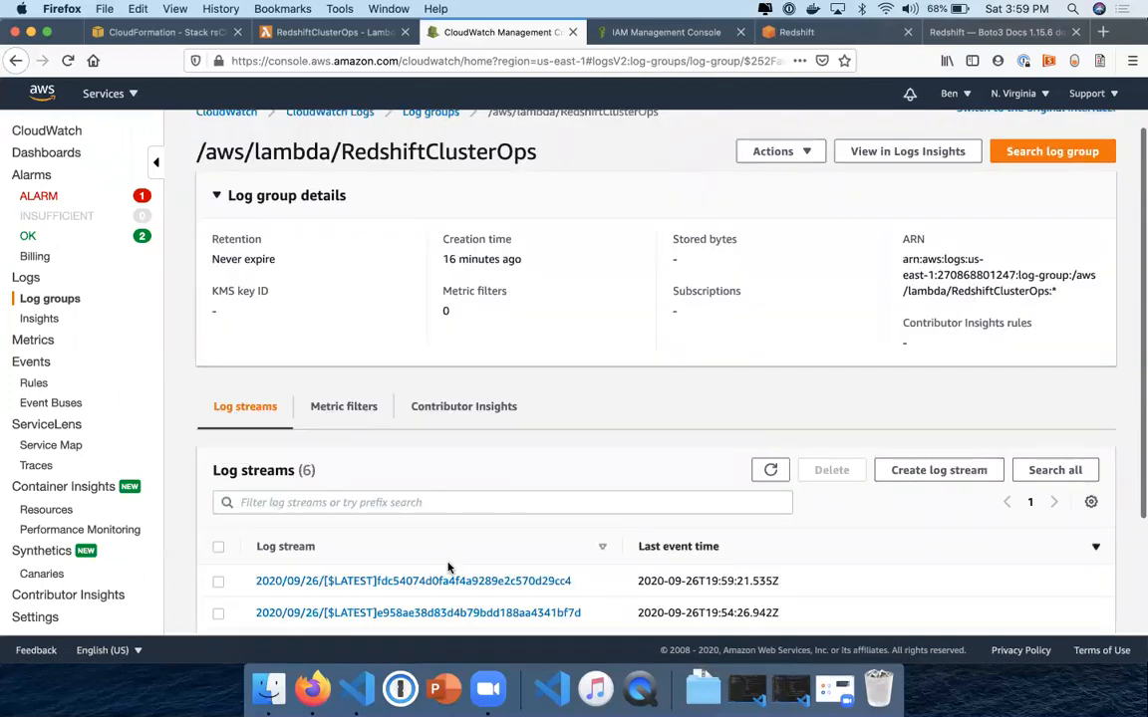
left_click(413, 580)
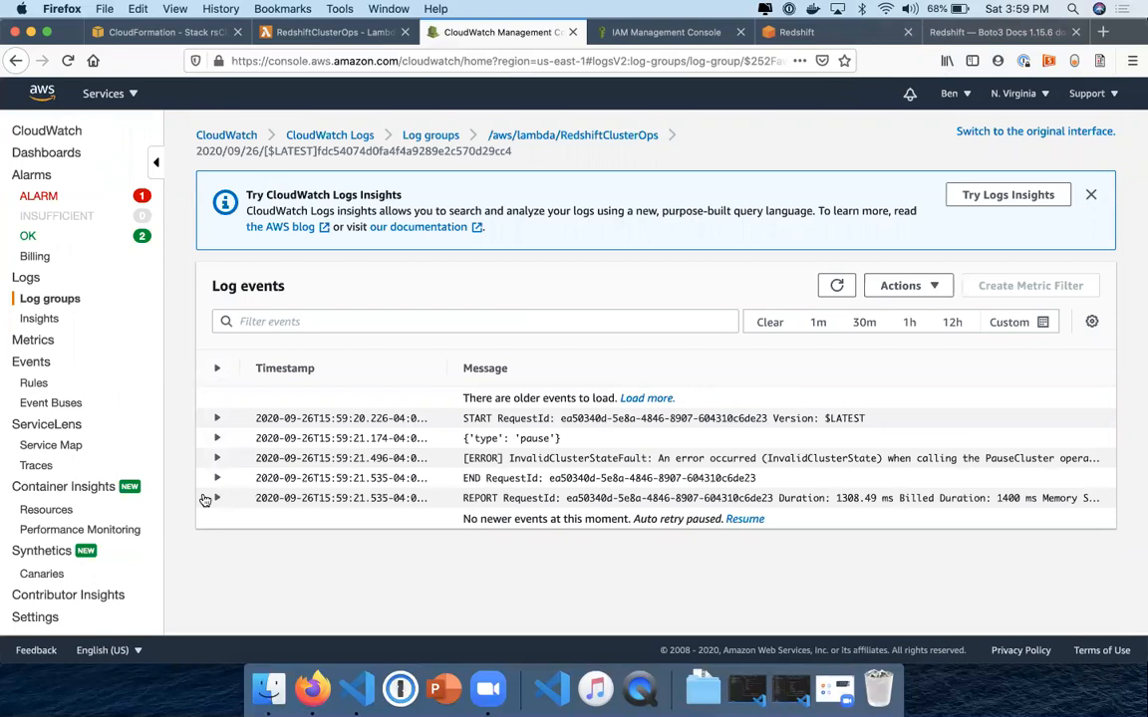
Expand and read the error event logged at 15:59:21, and go back to the RedshiftClusterOps log group.
left_click(218, 458)
scroll(228, 457, "down", 1)
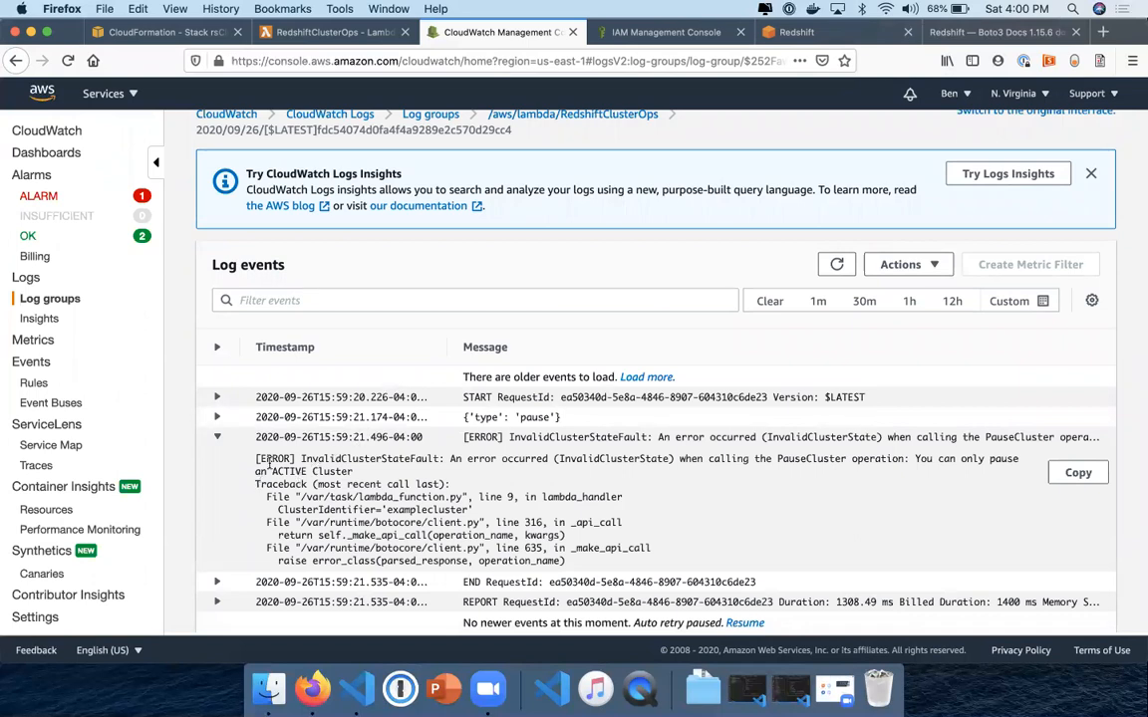
scroll(555, 290, "up", 1)
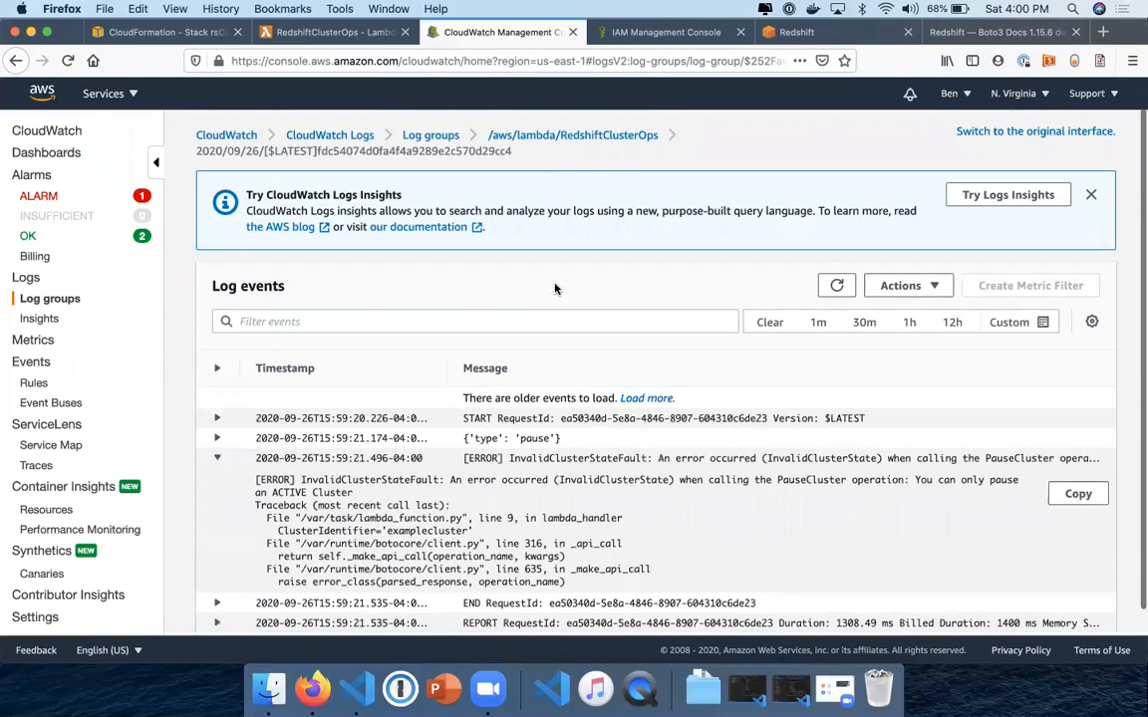
left_click(590, 136)
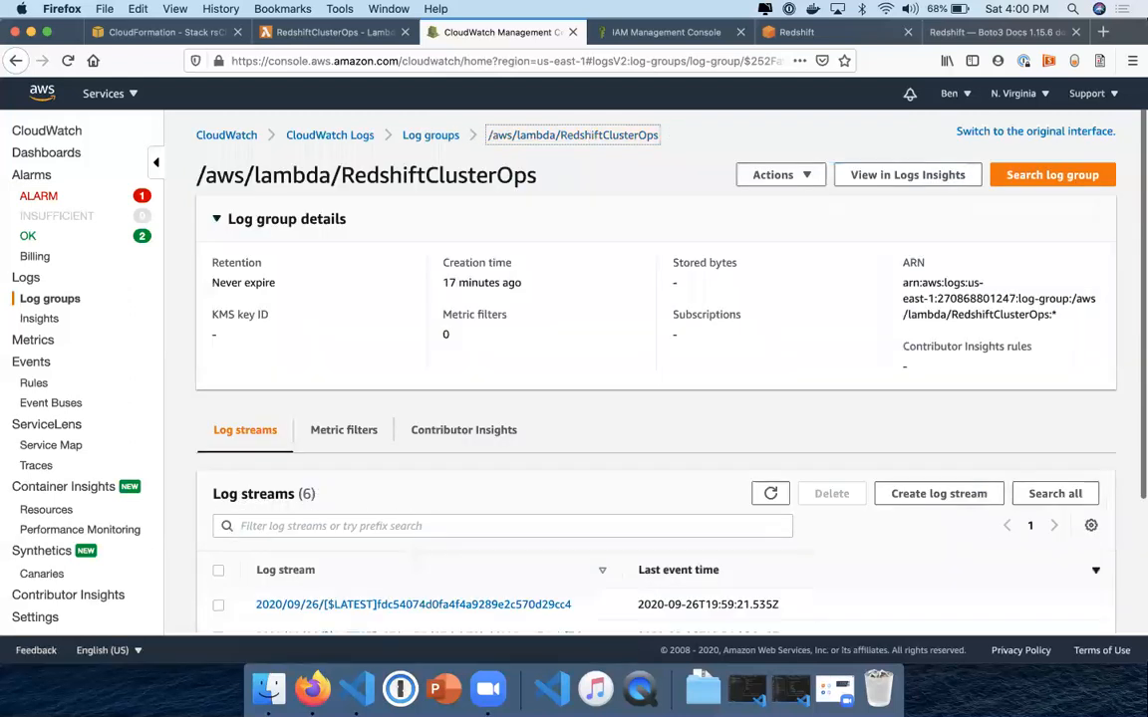
Open the Redshift clusters list to check the current status of examplecluster.
key("ctrl+Tab")
key("ctrl+Tab")
scroll(464, 207, "up", 5)
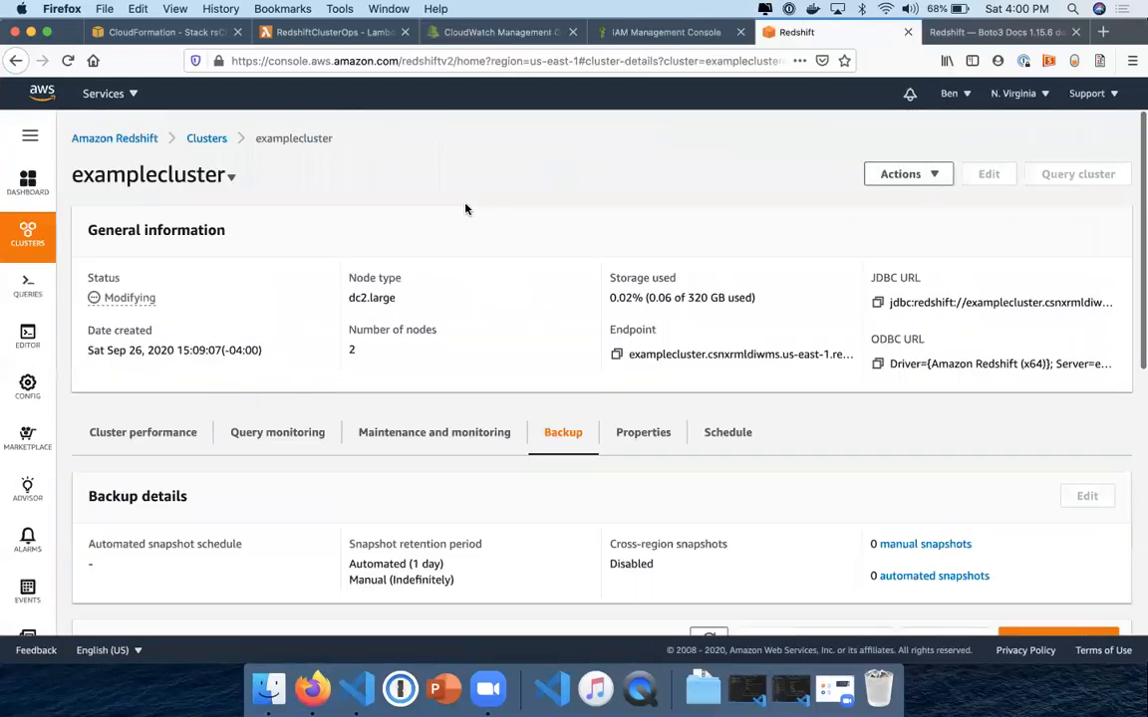
left_click(206, 139)
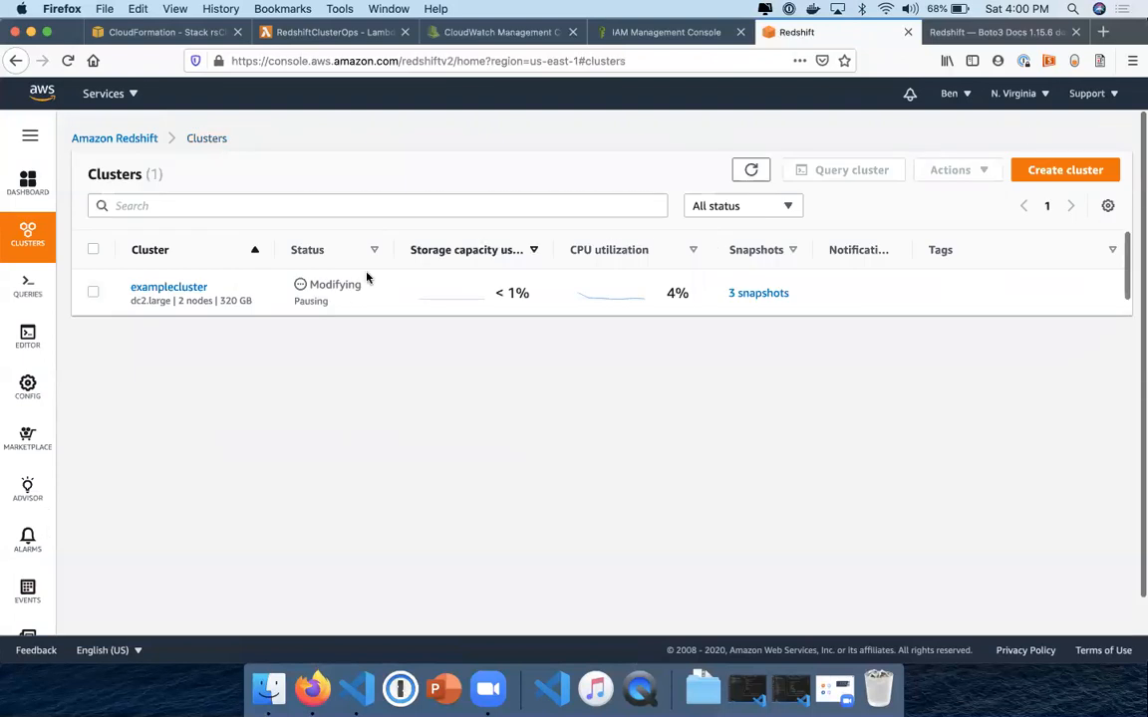
Return to the RedshiftClusterOps log streams in CloudWatch and open the stream beginning e958ae38.
key("ctrl+shift+Tab")
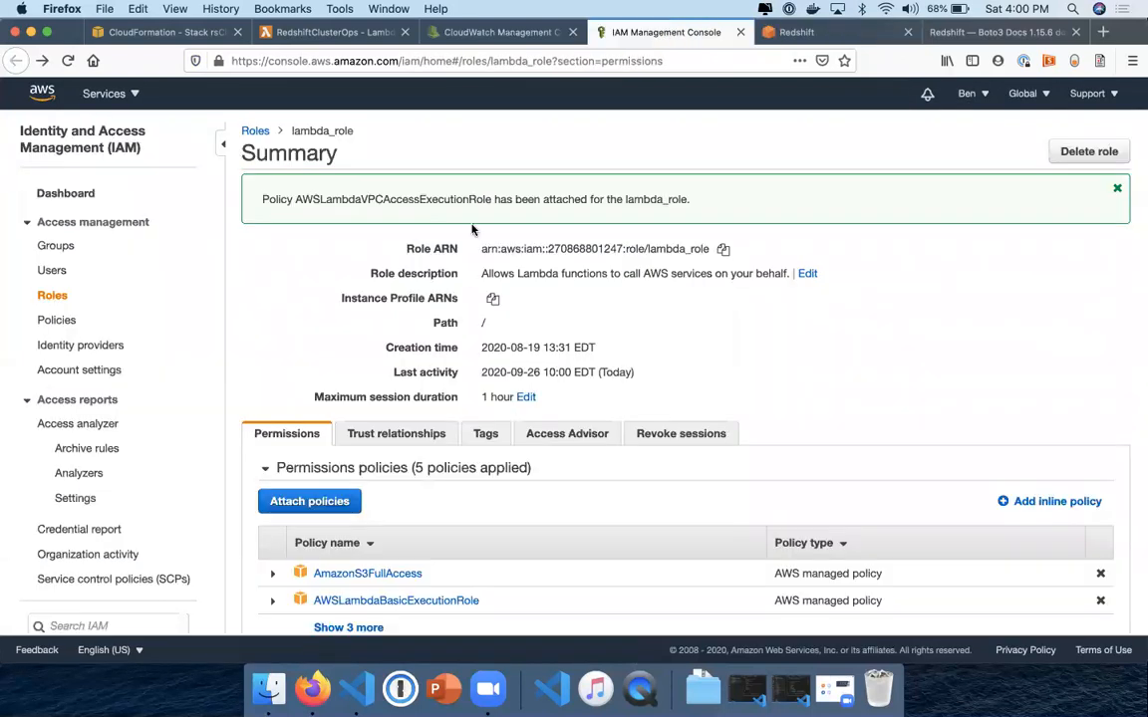
scroll(460, 250, "down", 2)
scroll(460, 250, "up", 2)
key("ctrl+shift+Tab")
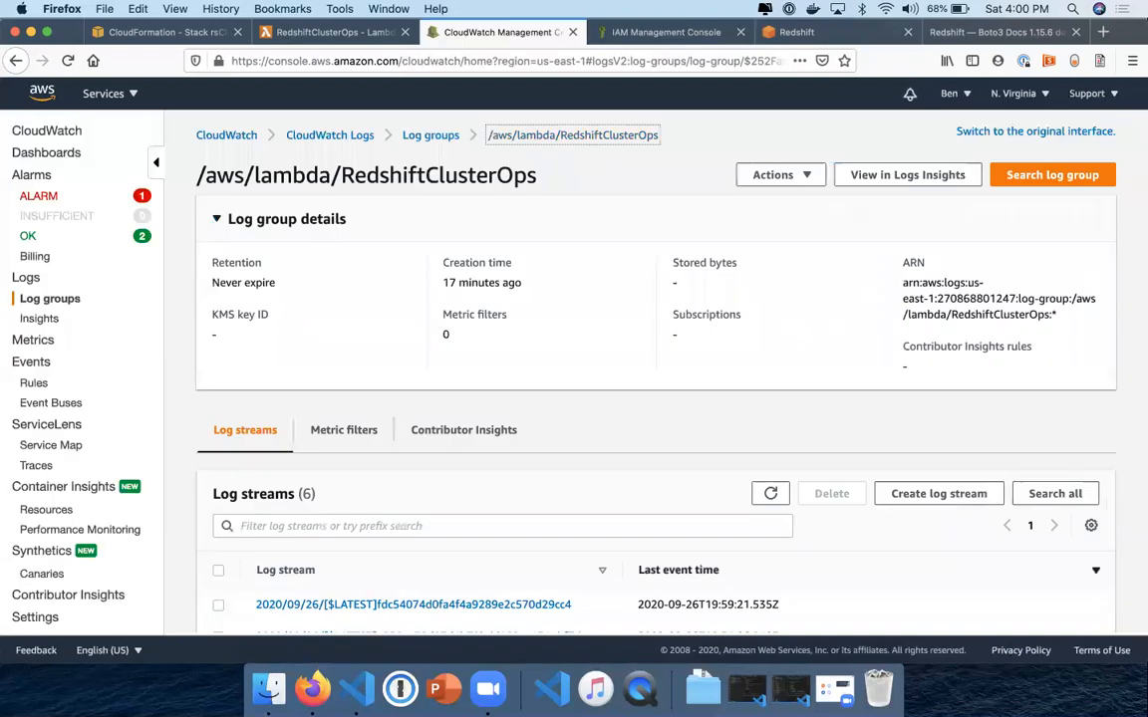
scroll(461, 250, "down", 3)
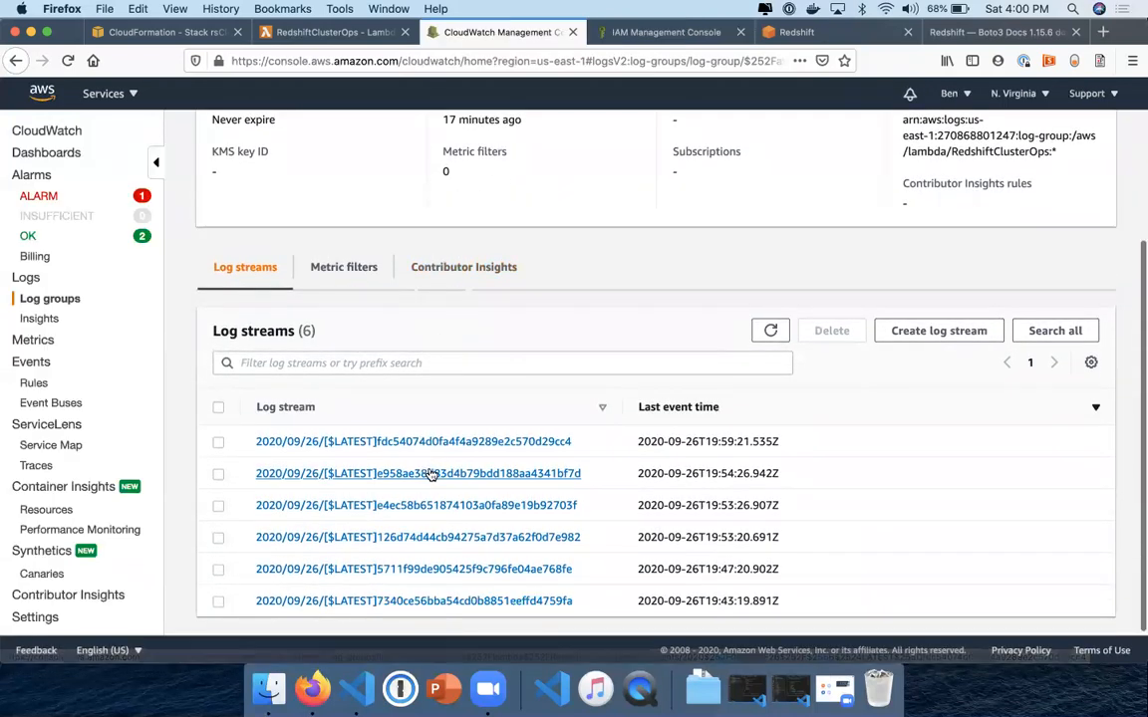
left_click(431, 476)
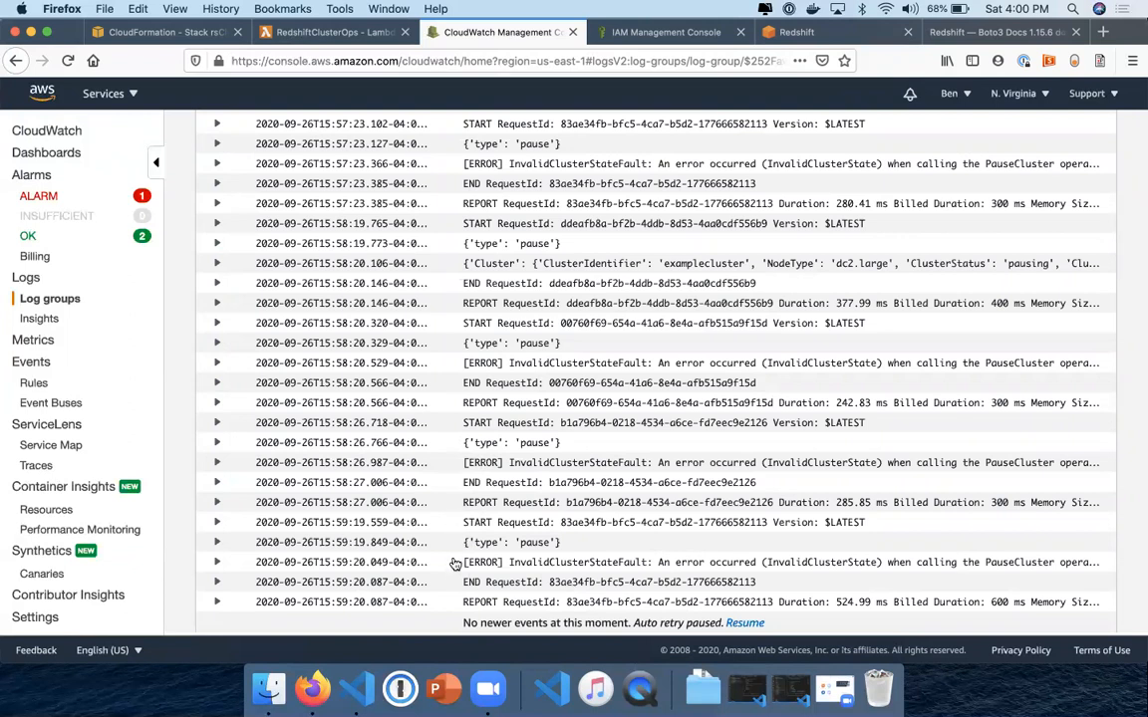
Expand the pause response event logged at 15:58:20 and examine the returned cluster details alongside the surrounding events.
left_click(217, 264)
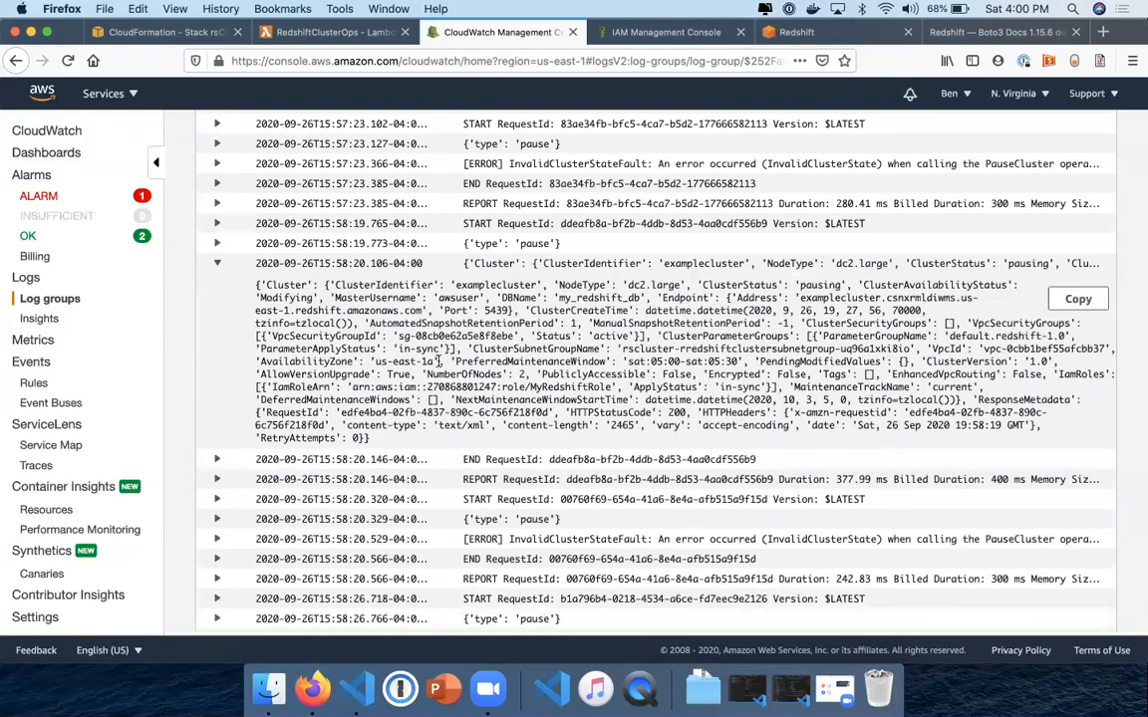
scroll(517, 440, "down", 4)
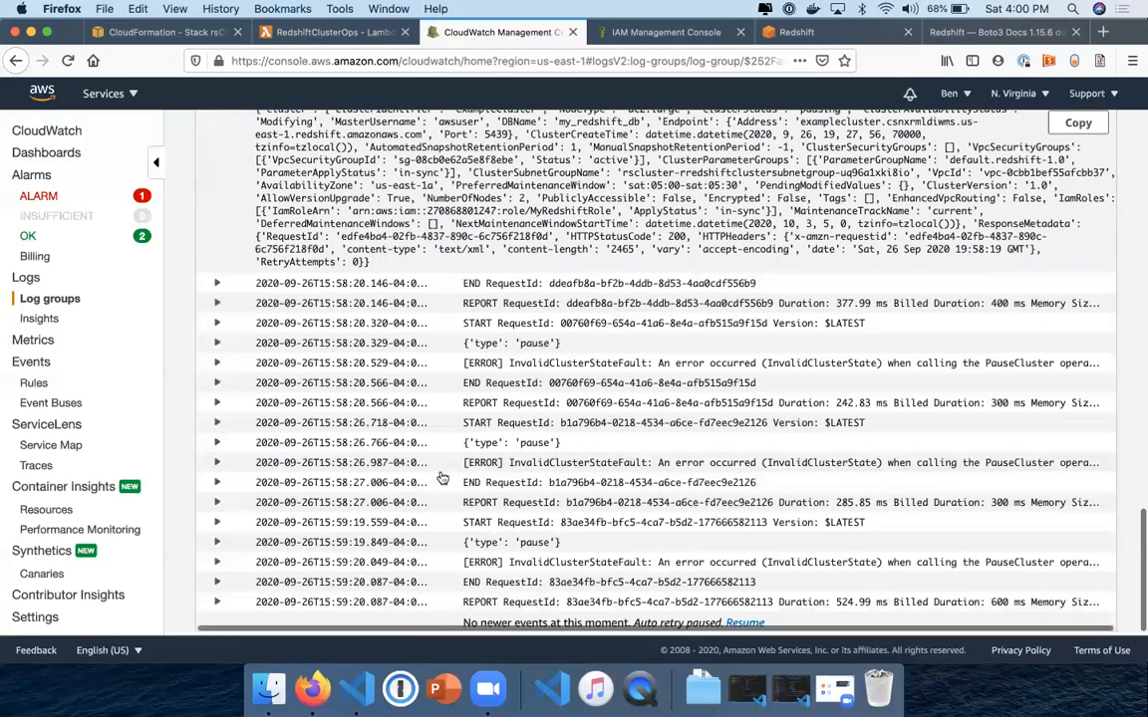
scroll(555, 415, "up", 7)
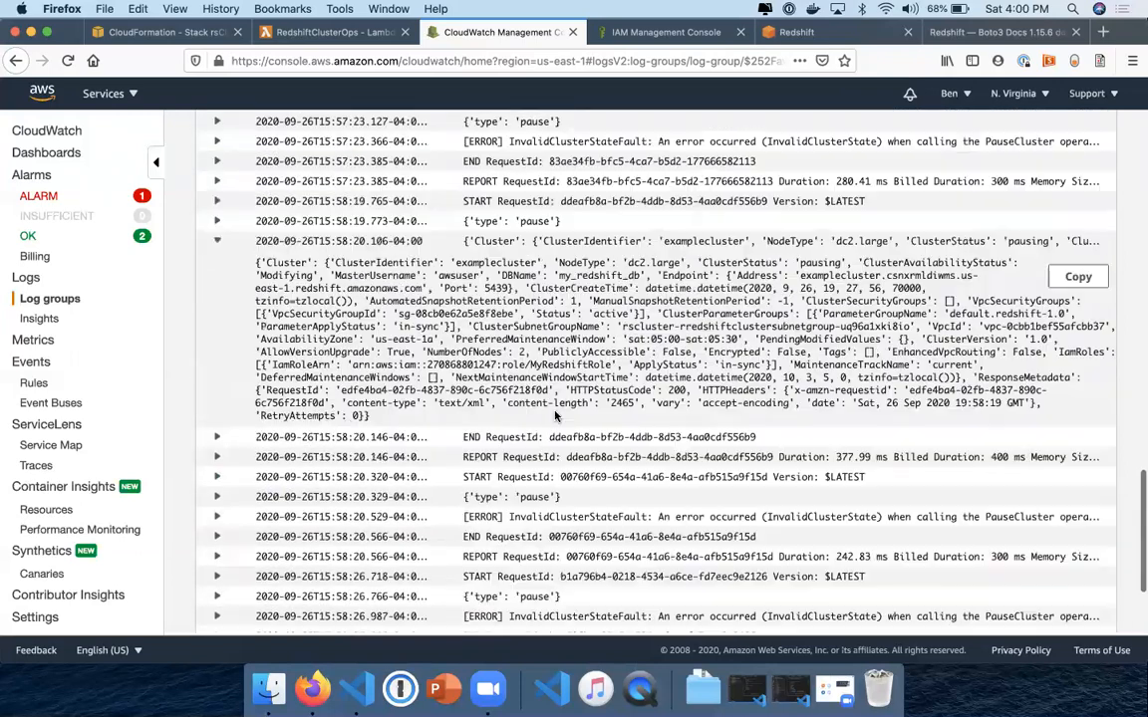
key("ctrl+Tab")
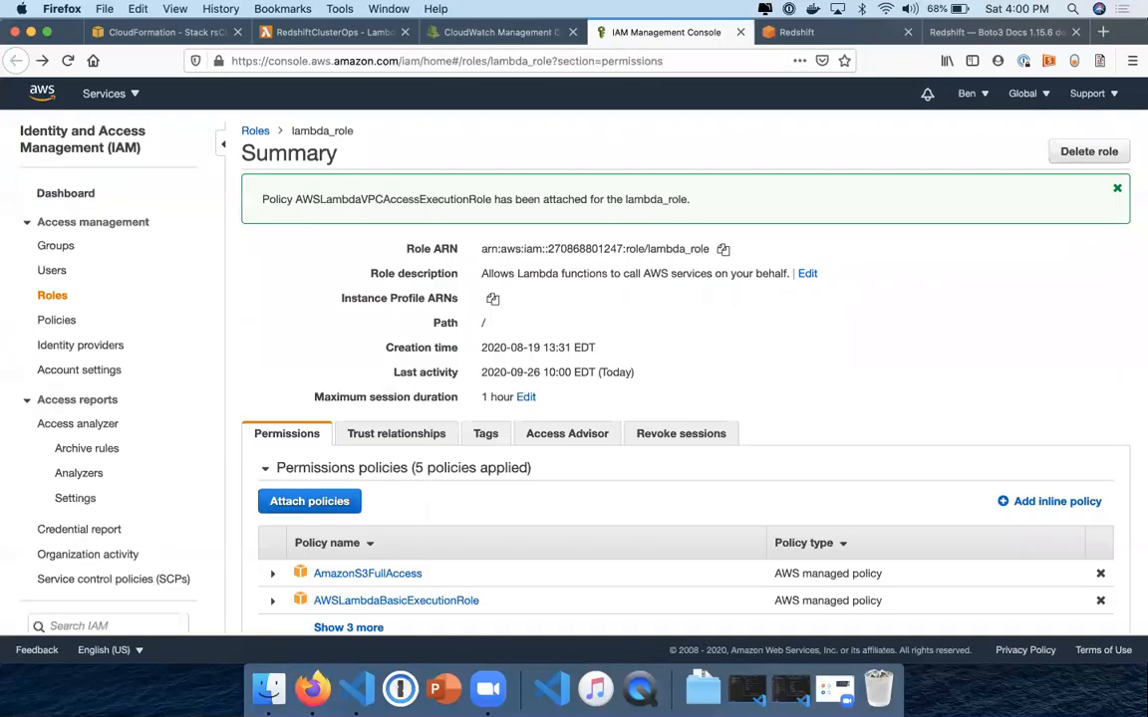
key("ctrl+shift+Tab")
key("ctrl+shift+Tab")
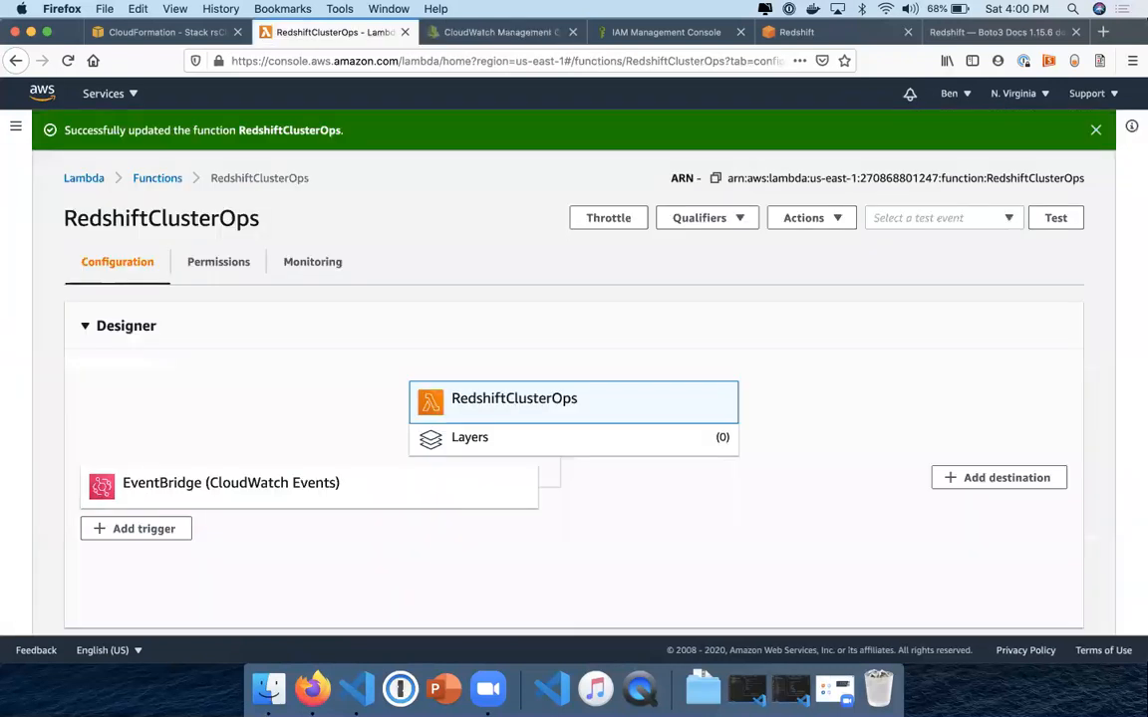
key("ctrl+Tab")
key("ctrl+Tab")
key("ctrl+Tab")
key("ctrl+shift+Tab")
key("ctrl+shift+Tab")
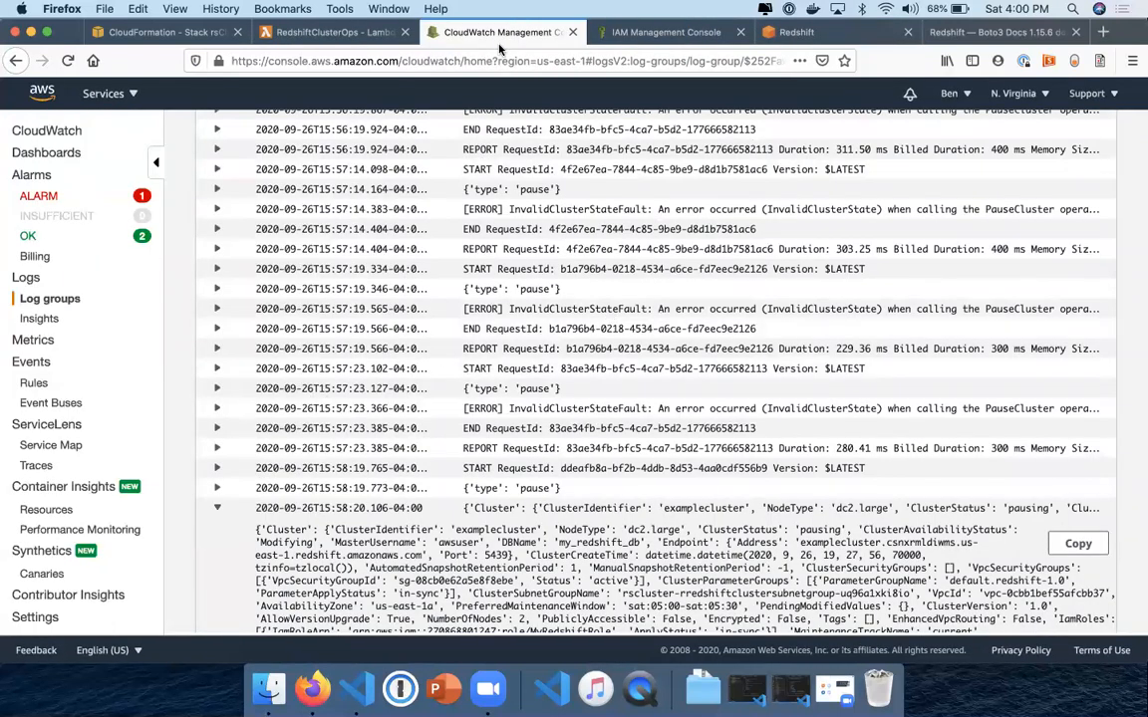
Duplicate the CloudWatch page and open the RsPauseCluster event rule for editing there.
right_click(475, 33)
left_click(574, 84)
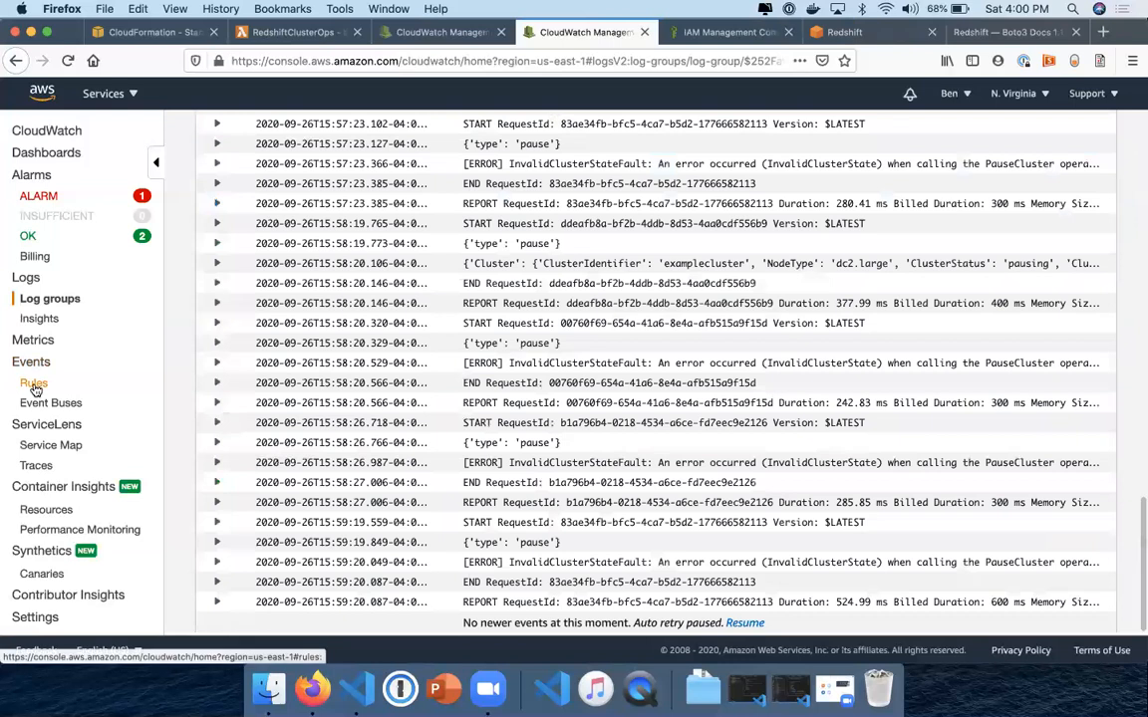
left_click(34, 382)
left_click(331, 419)
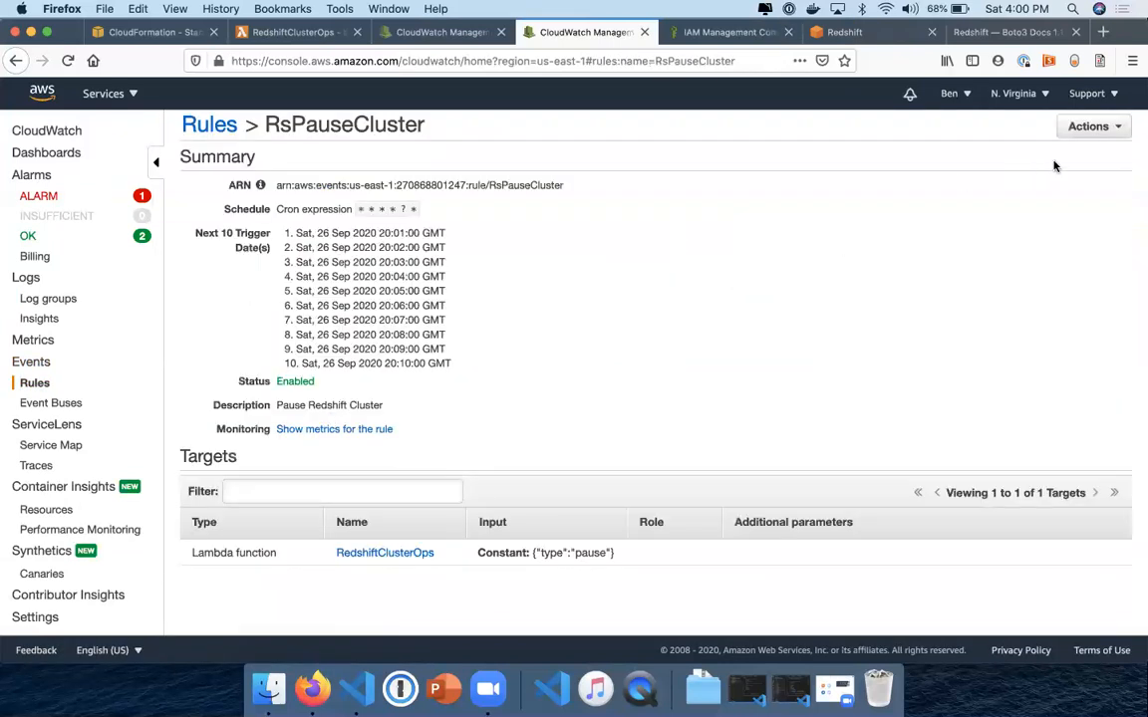
left_click(1088, 125)
left_click(1072, 156)
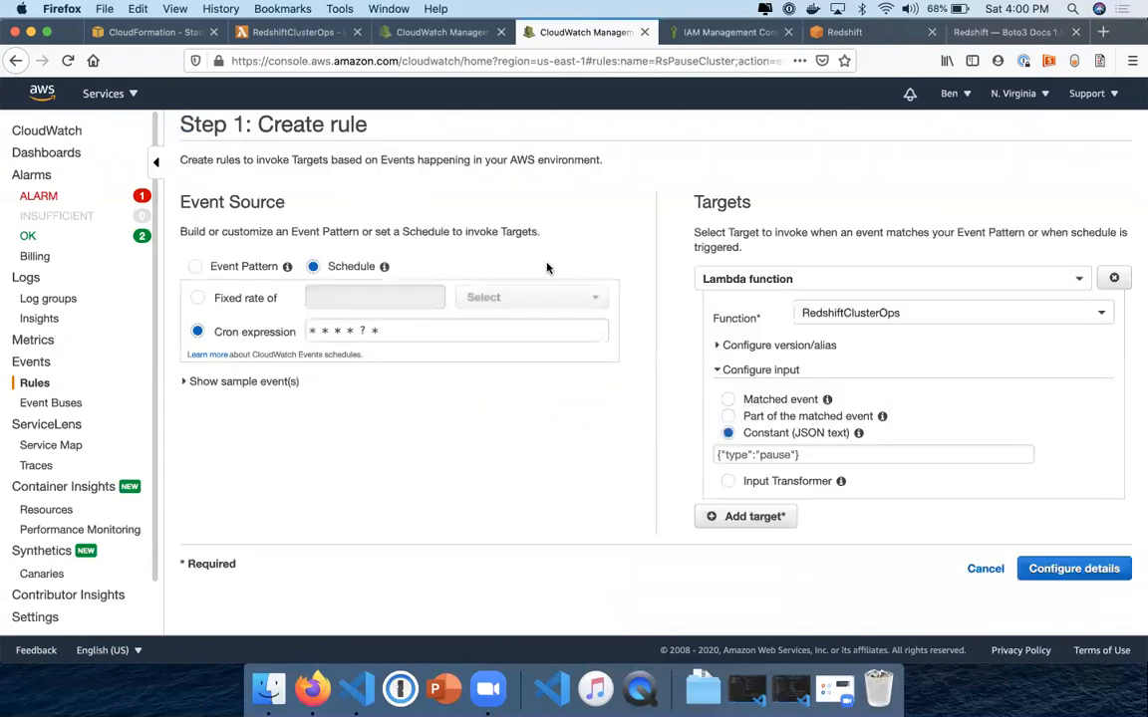
Set the RsPauseCluster rule's cron expression to 0 20 * * ? * and save the updated rule.
key("BackSpace")
type("0")
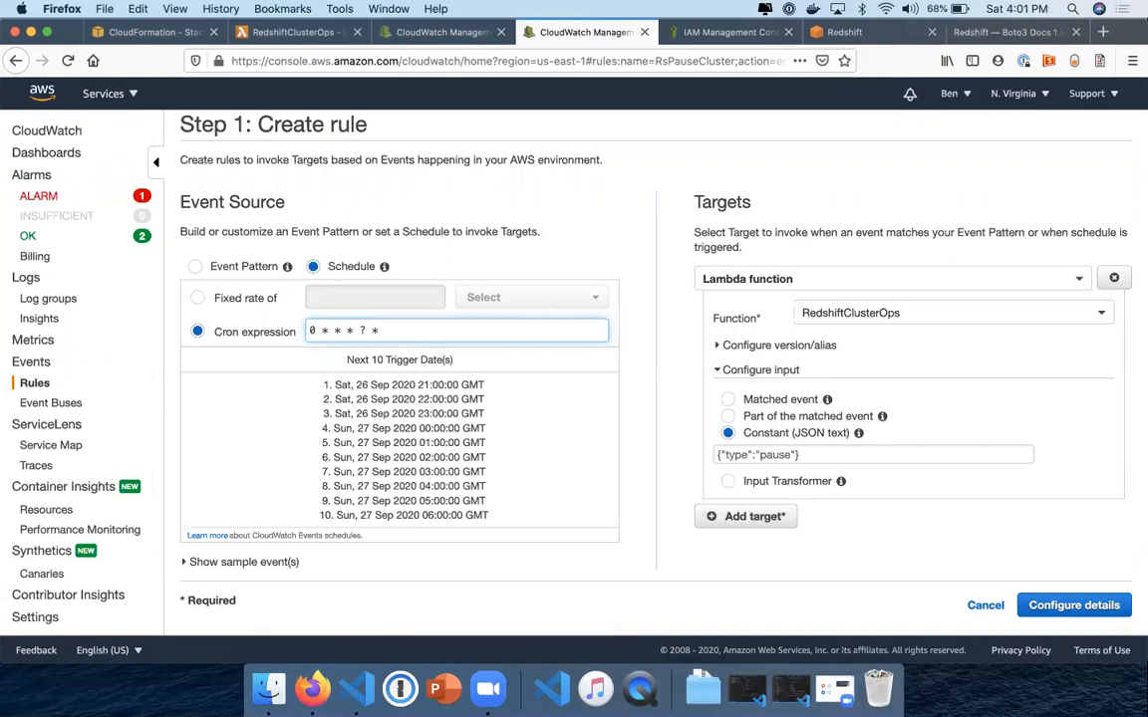
key("BackSpace")
type("18")
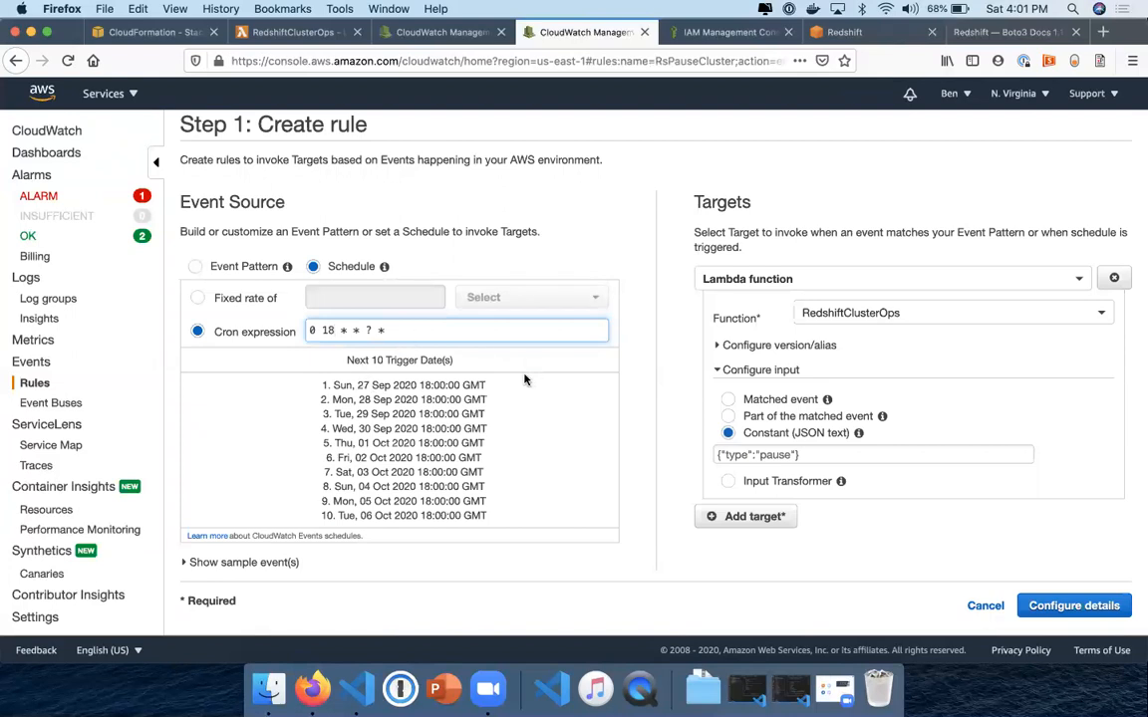
key("BackSpace")
key("BackSpace")
type("20")
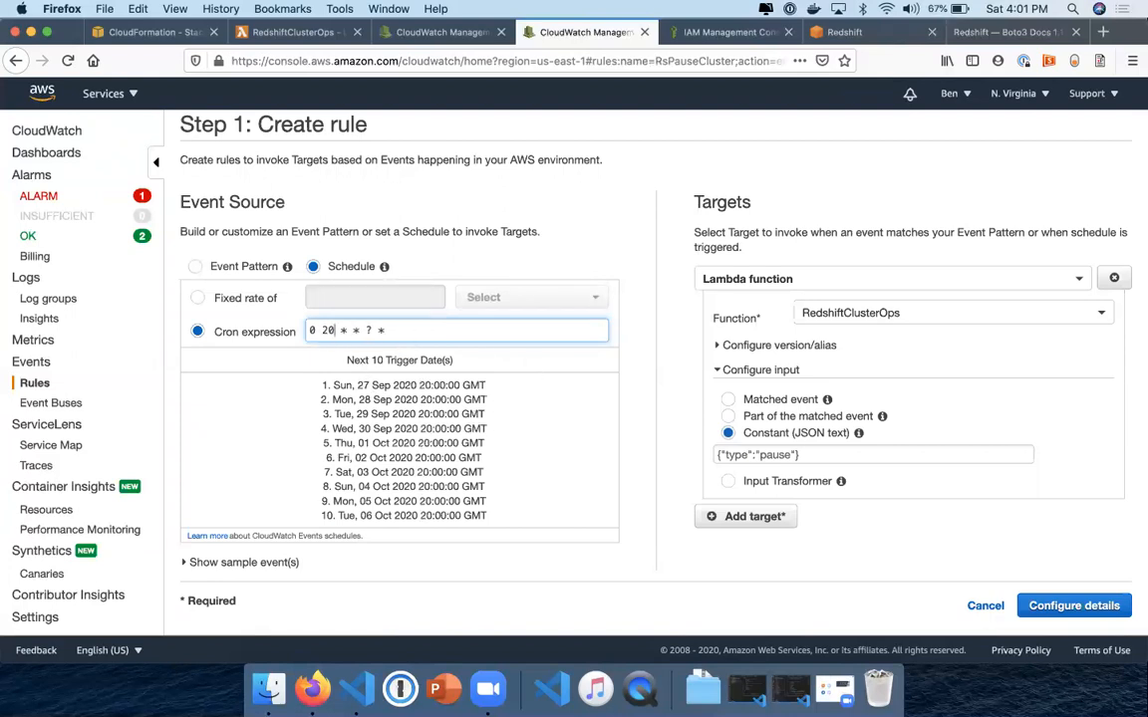
left_click(1056, 608)
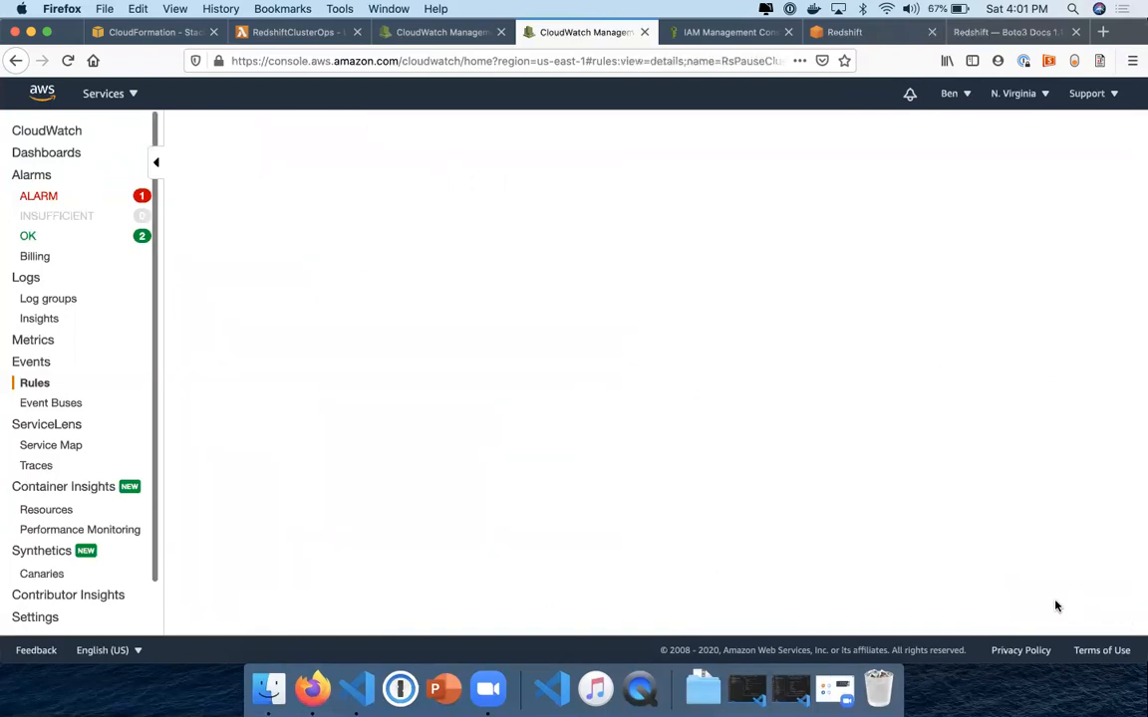
left_click(1089, 361)
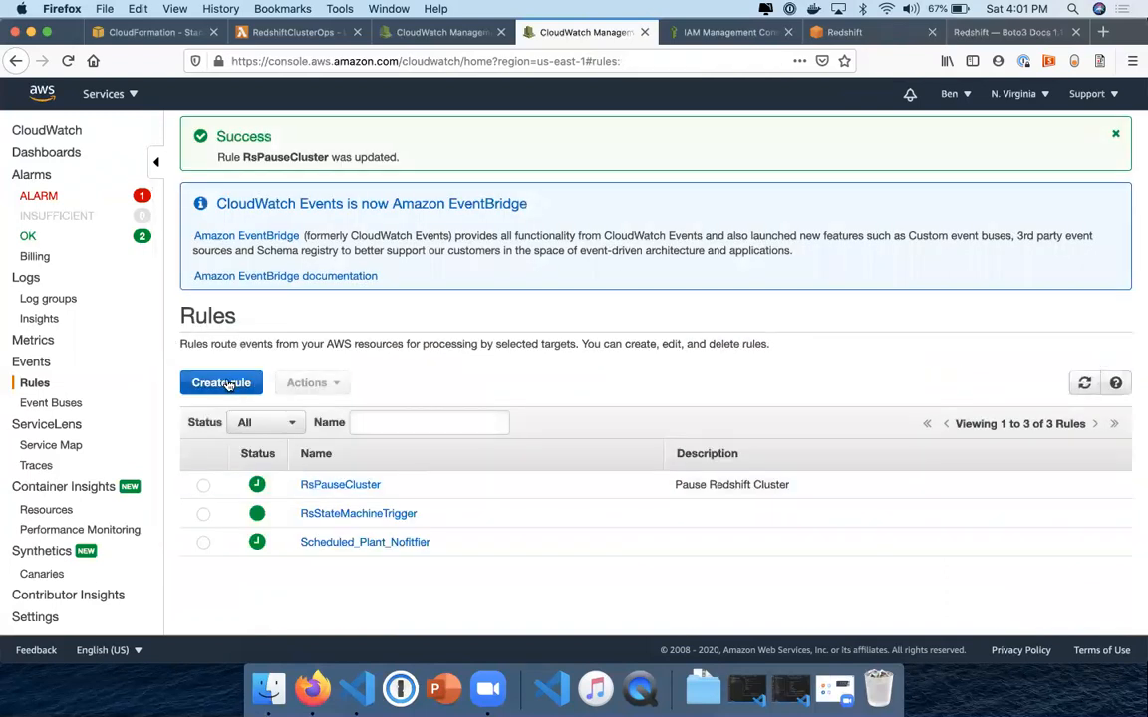
Start a new event rule that runs on a schedule with the cron expression * * * * ? *.
left_click(203, 485)
left_click(306, 382)
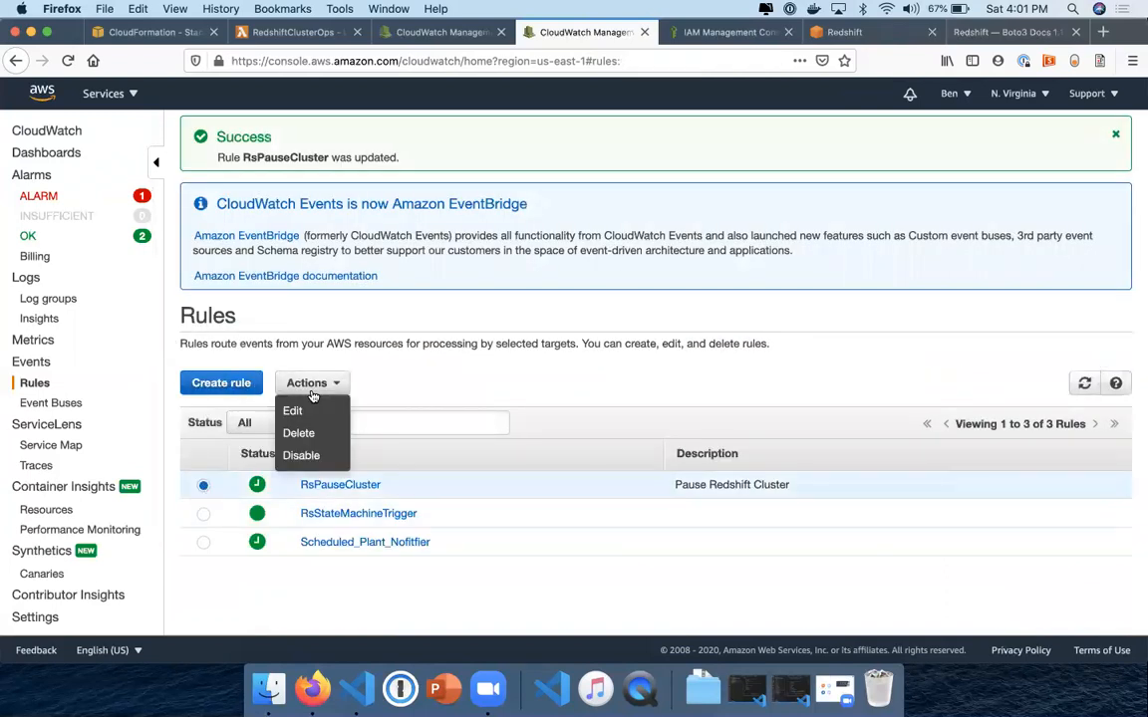
left_click(220, 384)
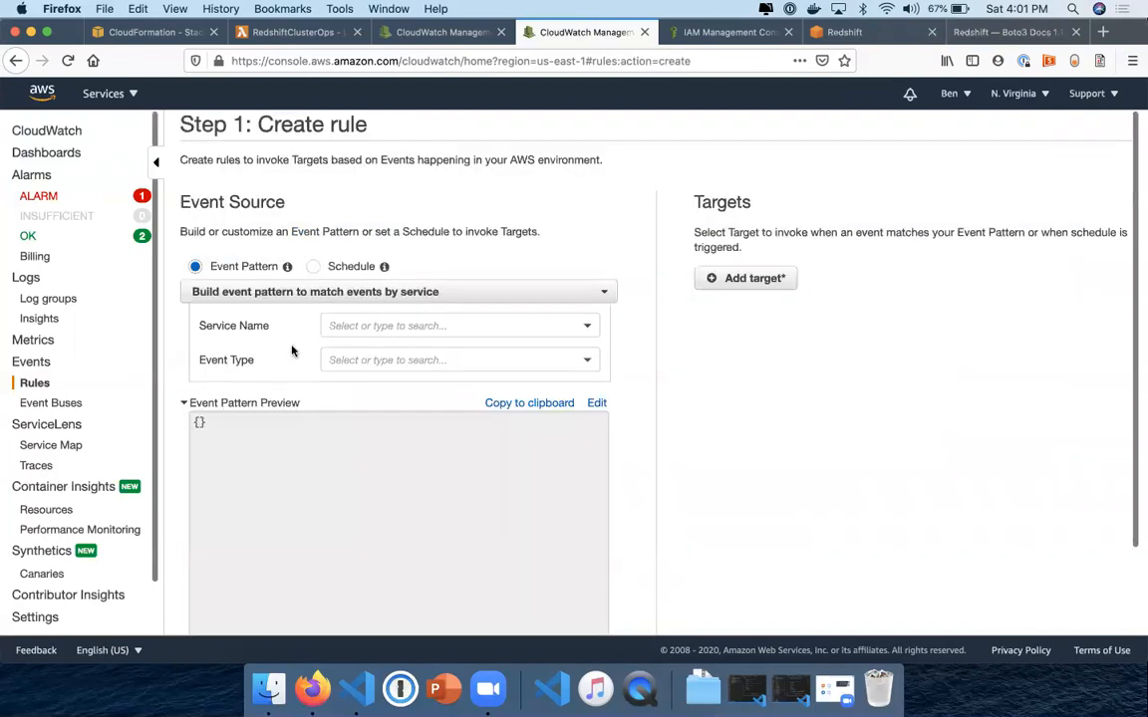
left_click(315, 267)
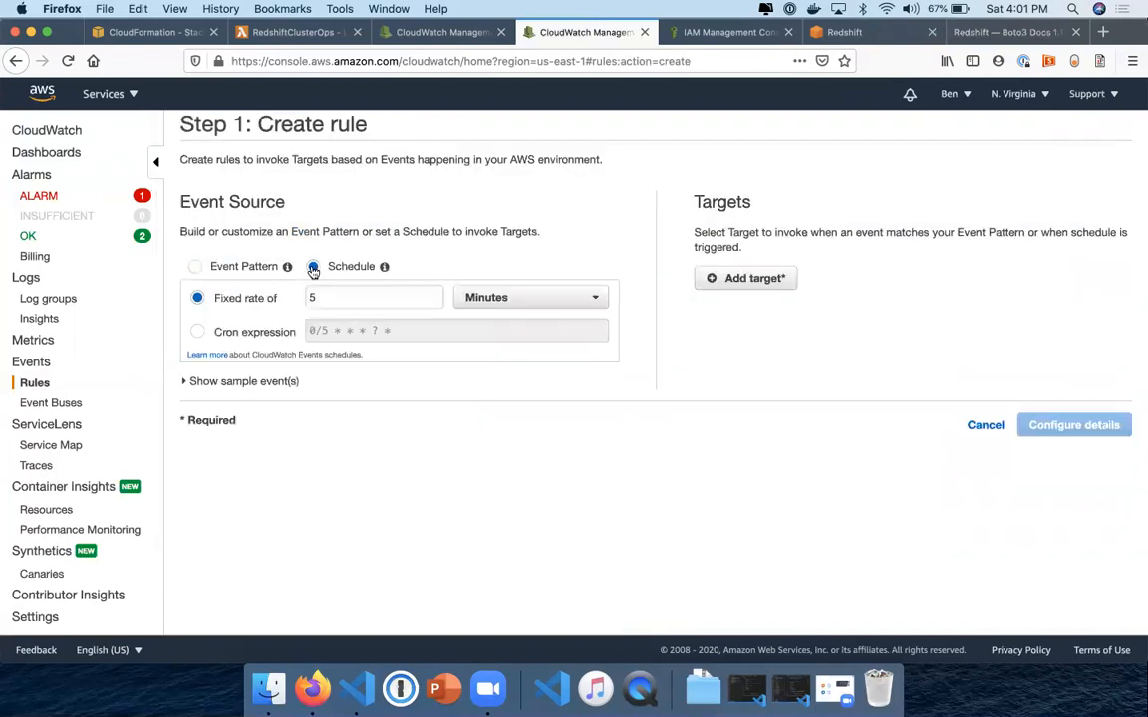
left_click(197, 334)
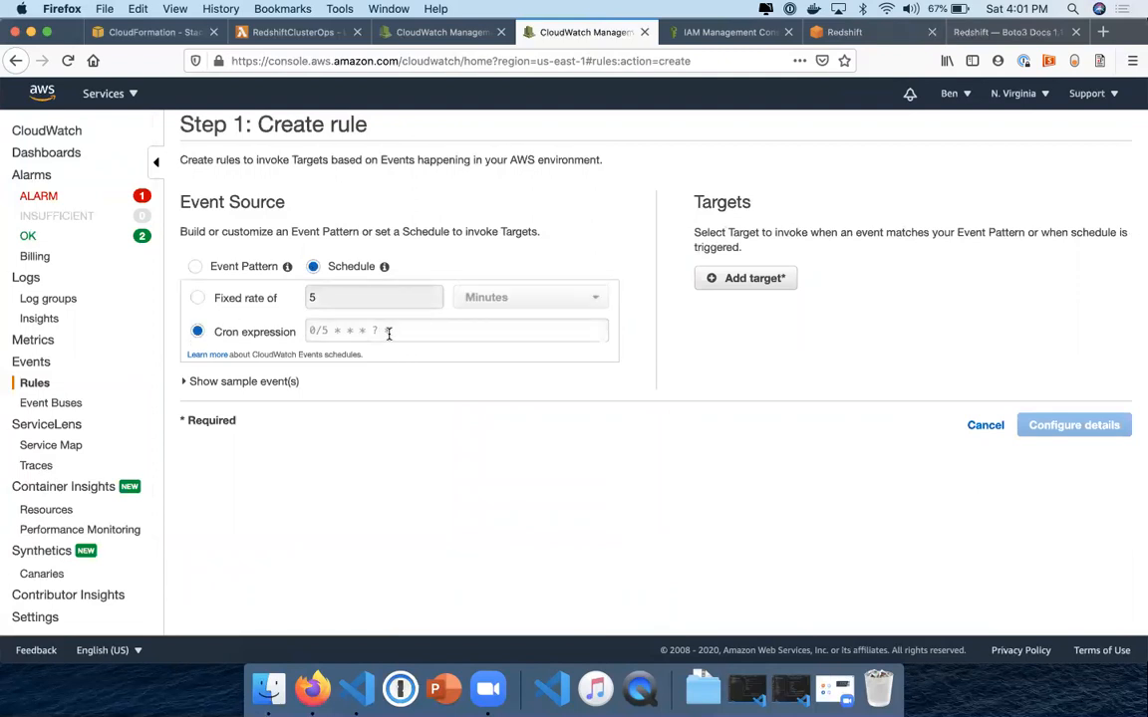
left_click(389, 333)
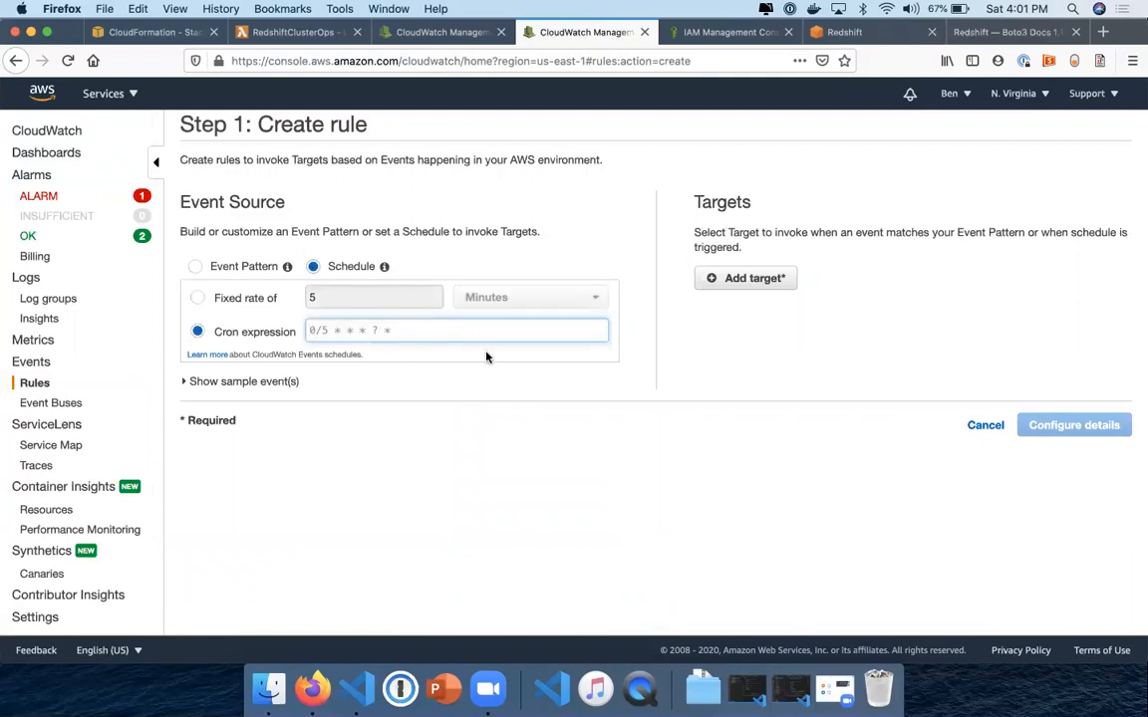
type("*")
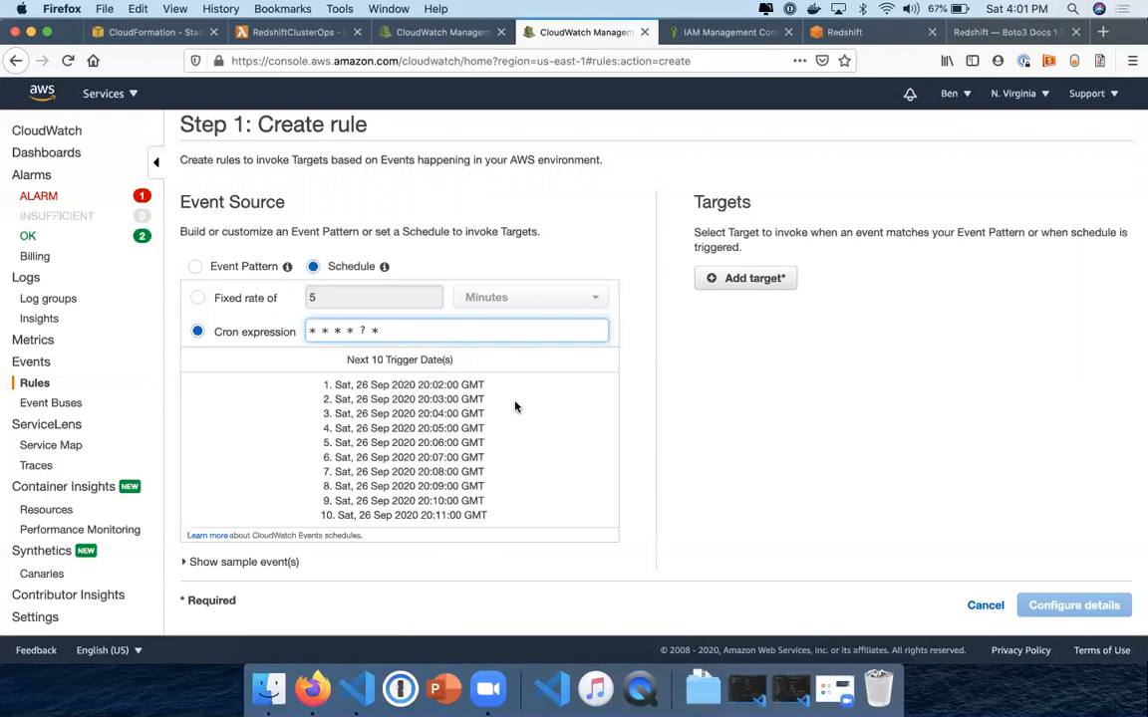
Add a Lambda function target to the new rule and choose the RedshiftClusterOps function.
left_click(746, 283)
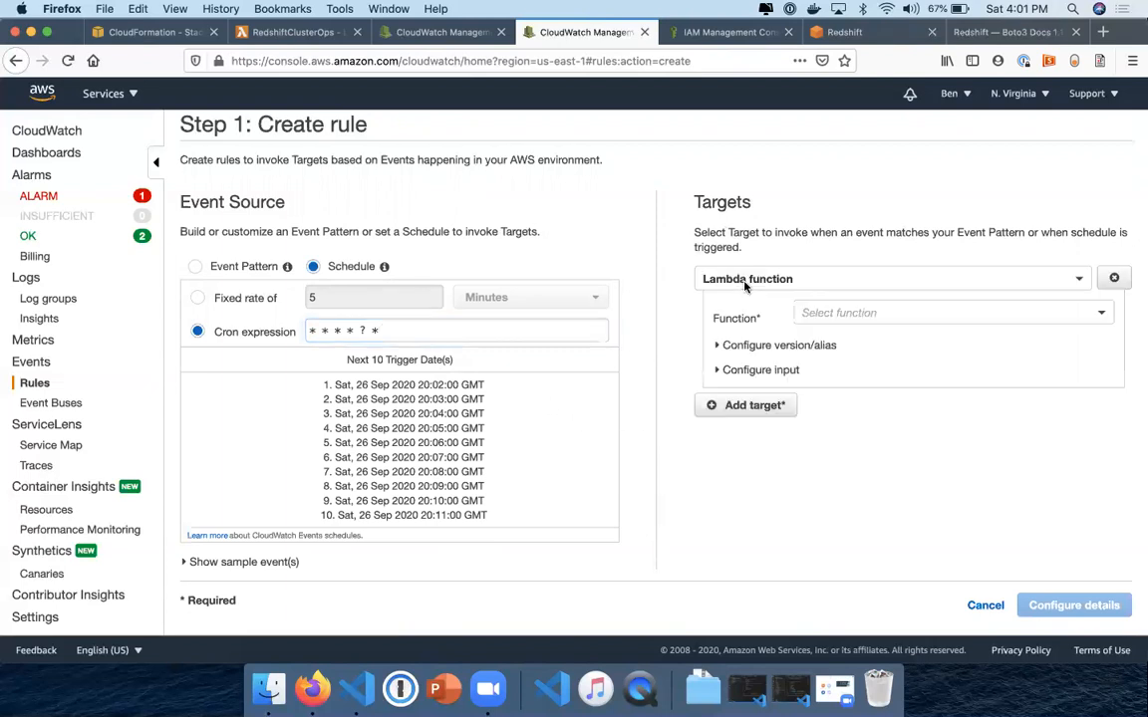
left_click(872, 317)
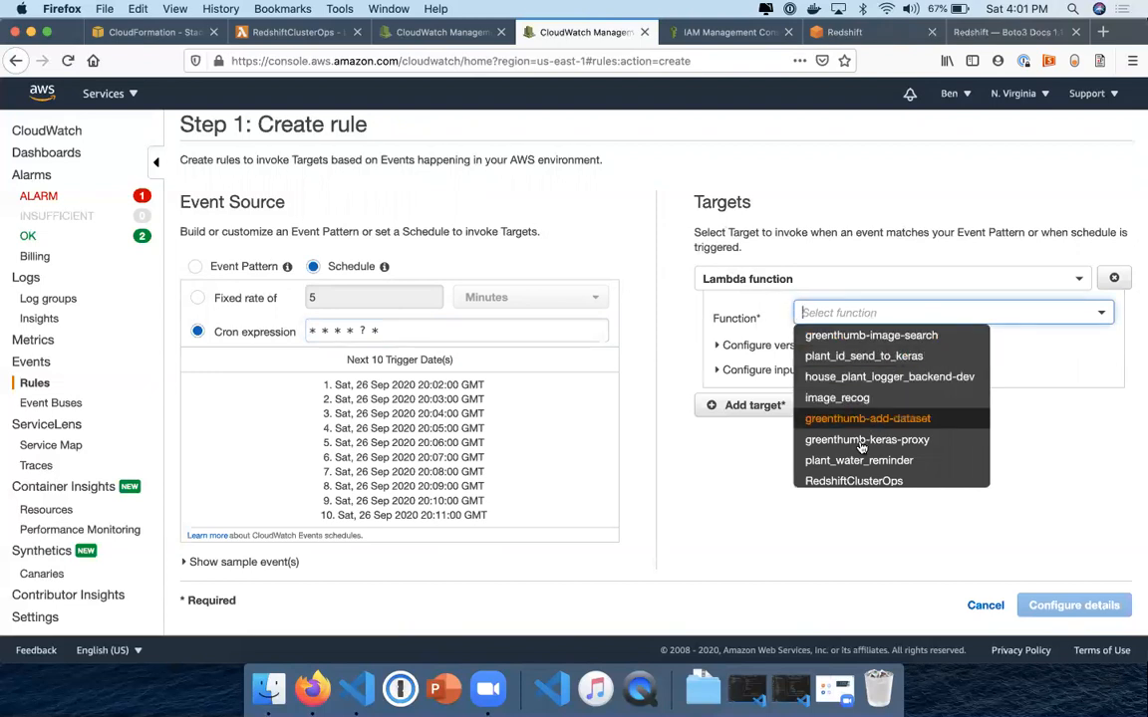
left_click(848, 487)
left_click(830, 314)
left_click(847, 479)
left_click(718, 346)
left_click(719, 345)
Configure the target's input as the constant JSON text {"type":"resume"}.
left_click(717, 370)
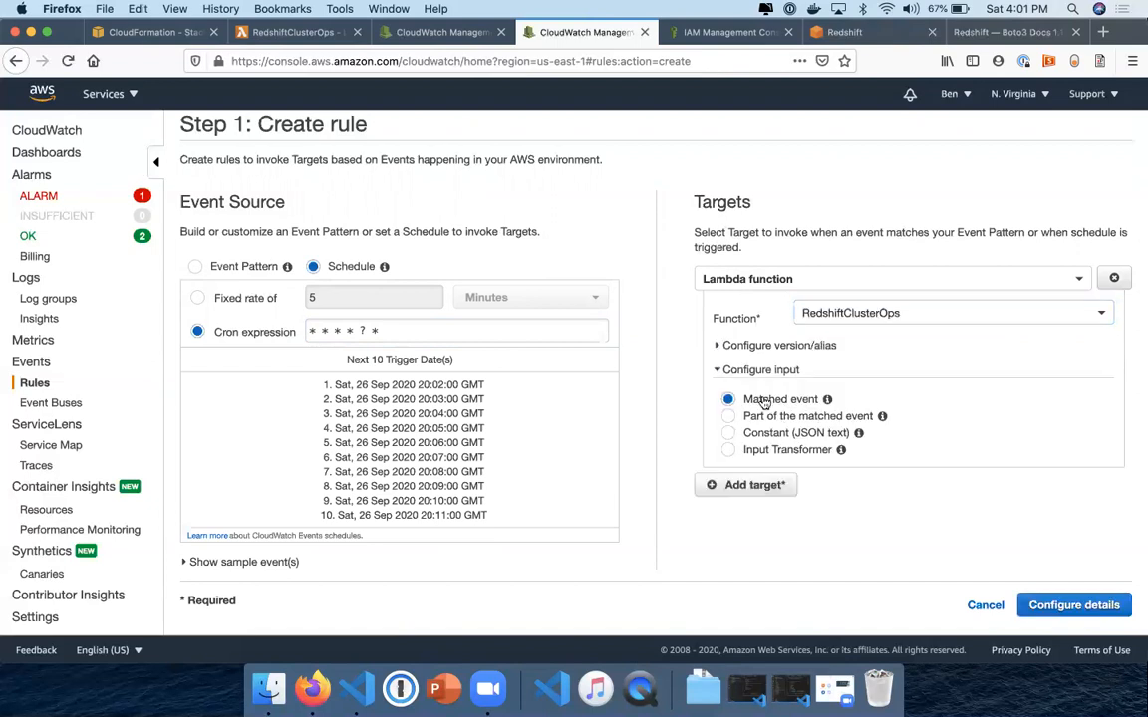
left_click(728, 434)
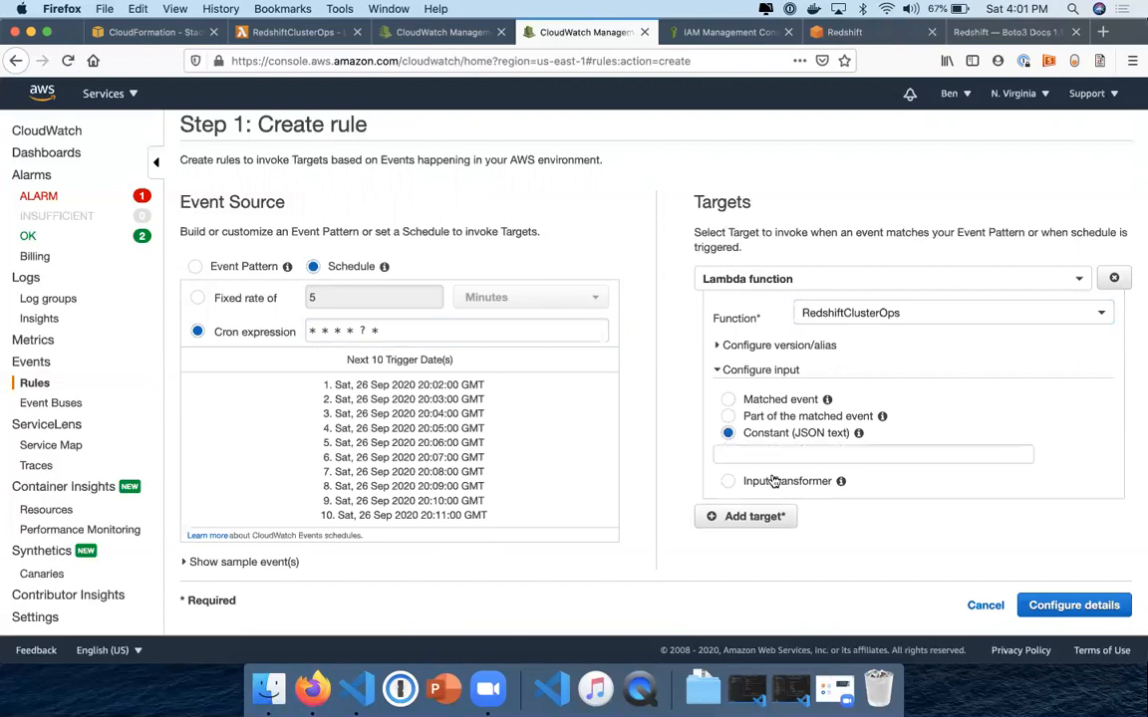
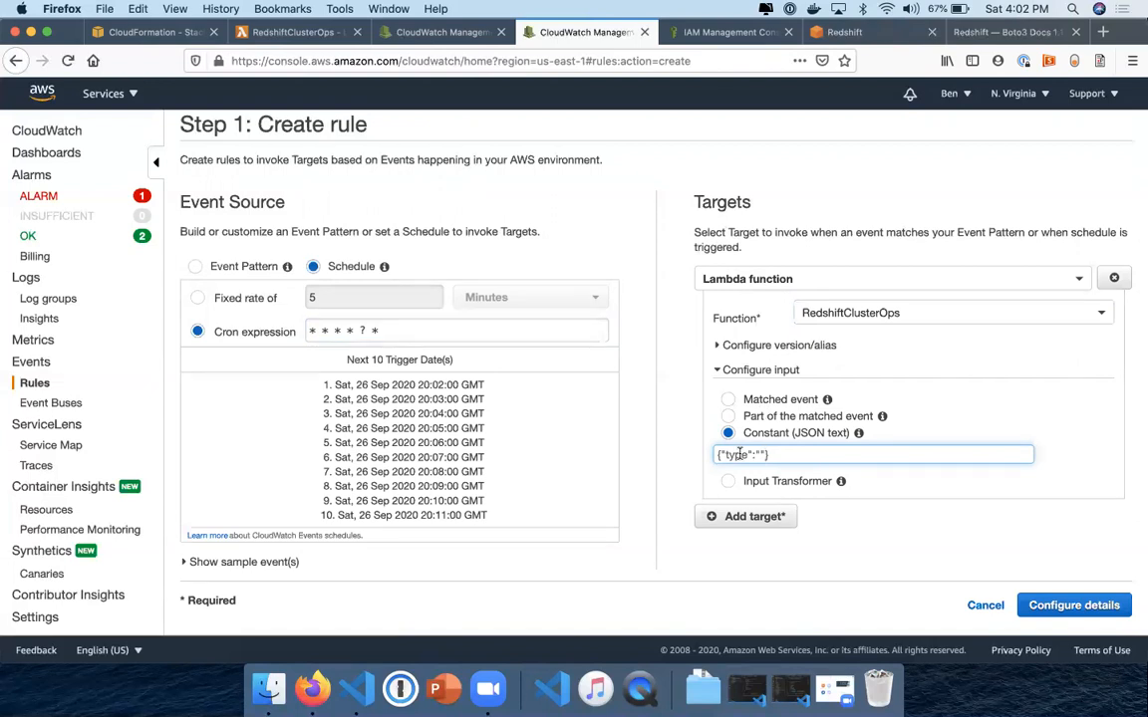
mouse_move(878, 419)
type("resume")
Name the new rule RsResumeCluster, leave it enabled and create it.
left_click(1065, 606)
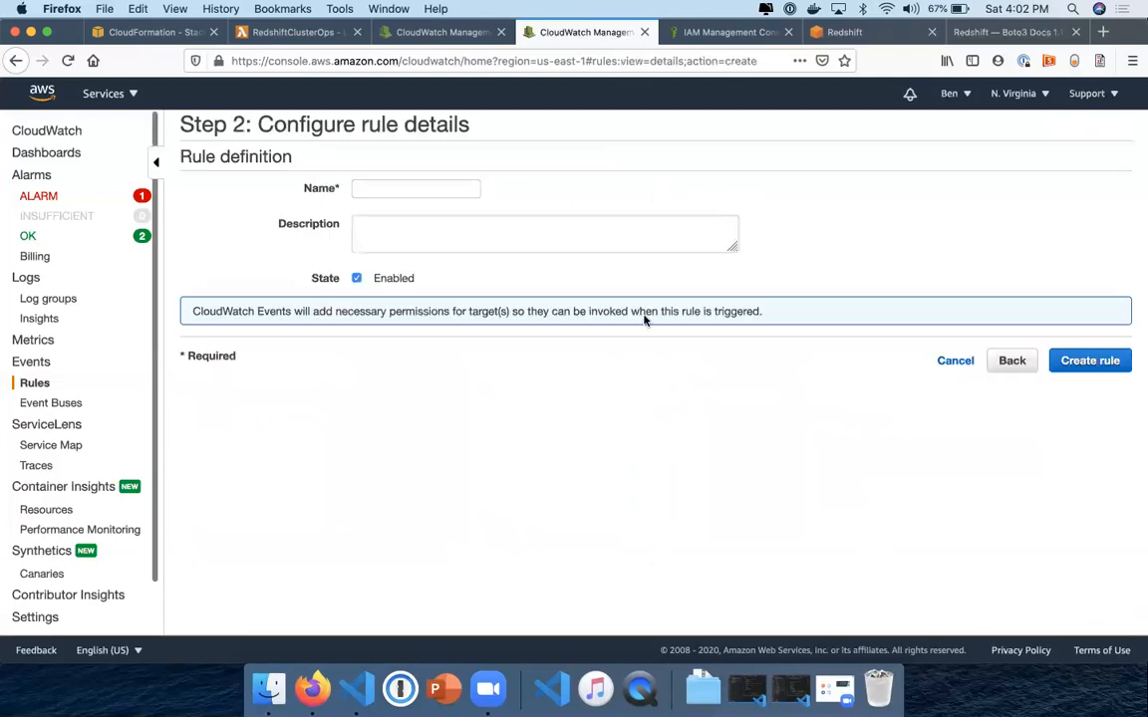
left_click(455, 186)
type("RsRes")
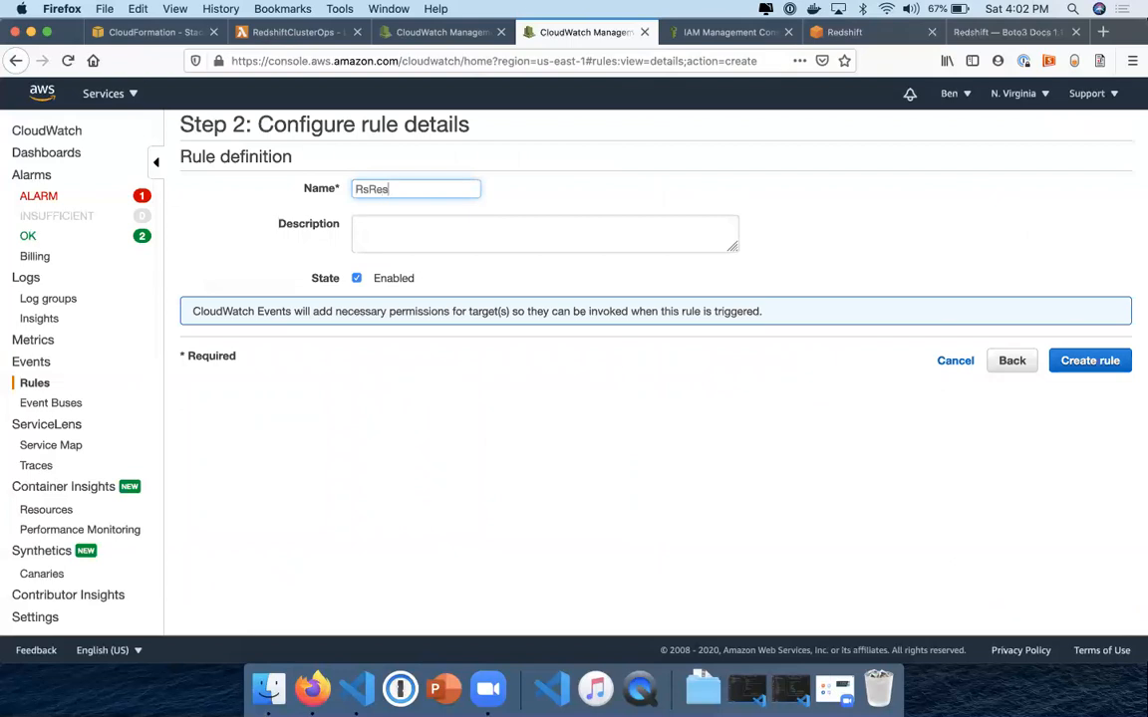
type("umeCluster")
left_click(1072, 360)
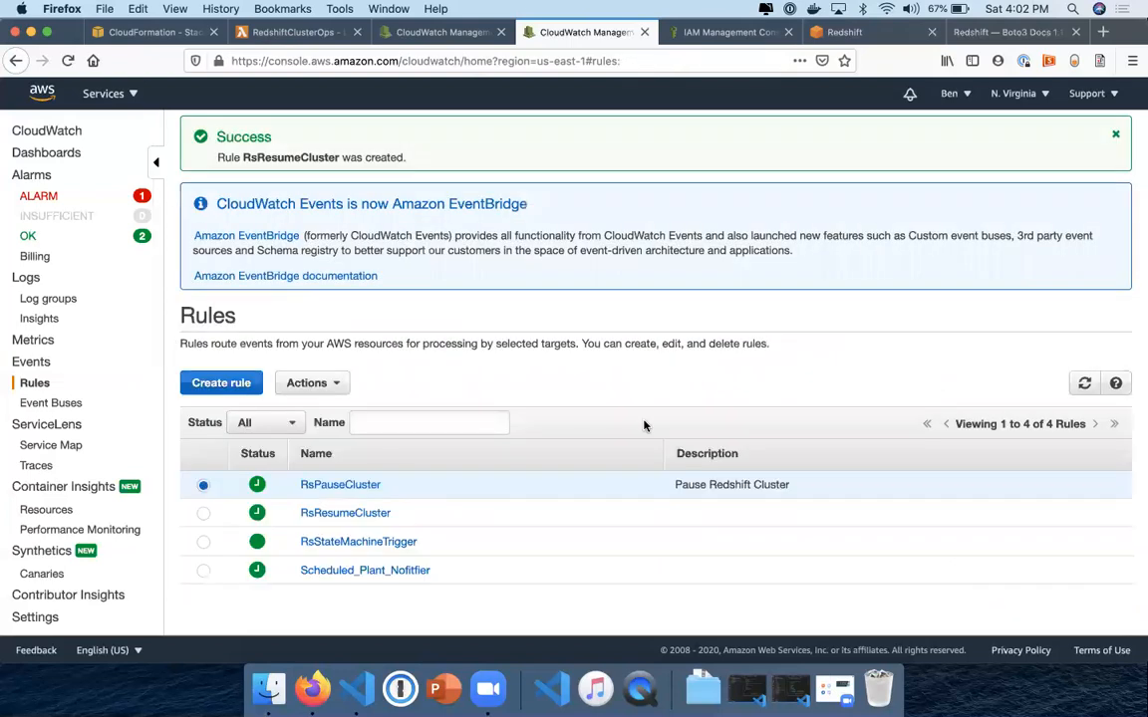
Return to the RedshiftClusterOps Lambda function and review its handler code.
key("ctrl+shift+Tab")
key("ctrl+shift+Tab")
scroll(364, 502, "down", 10)
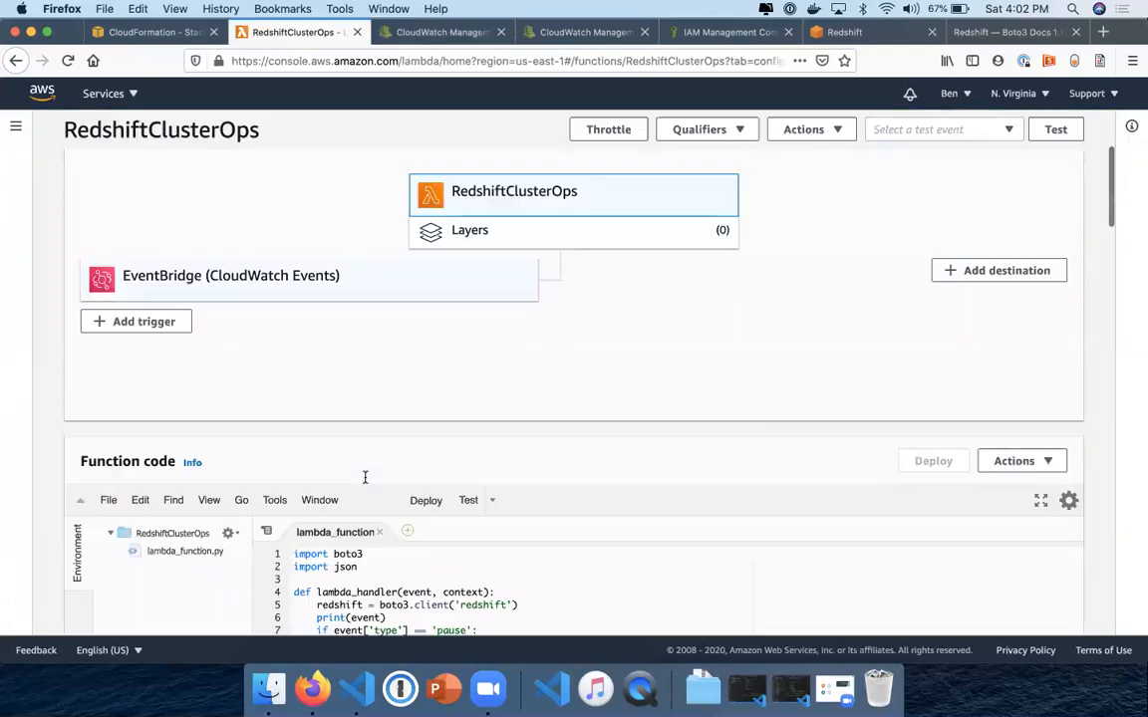
scroll(366, 477, "up", 3)
scroll(184, 494, "down", 1)
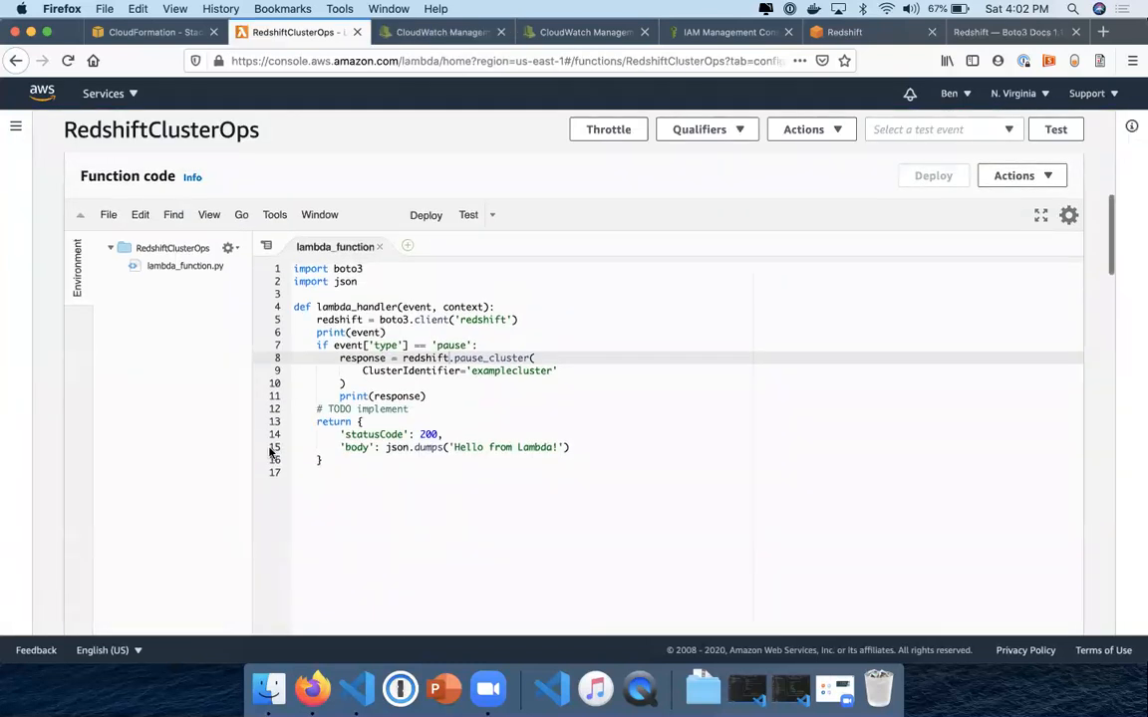
Find resume_cluster in the Boto3 Redshift documentation and copy its request syntax.
key("ctrl+Tab")
key("ctrl+Tab")
key("ctrl+Tab")
key("ctrl+Tab")
key("ctrl+Tab")
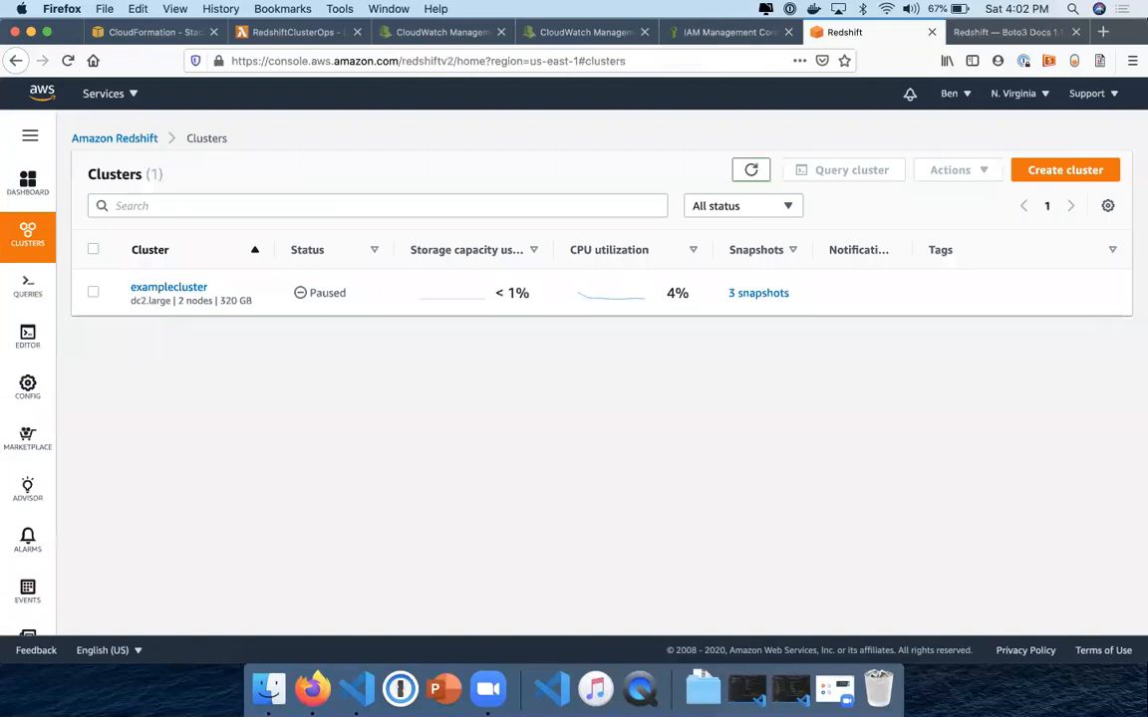
key("super+f")
type("resume")
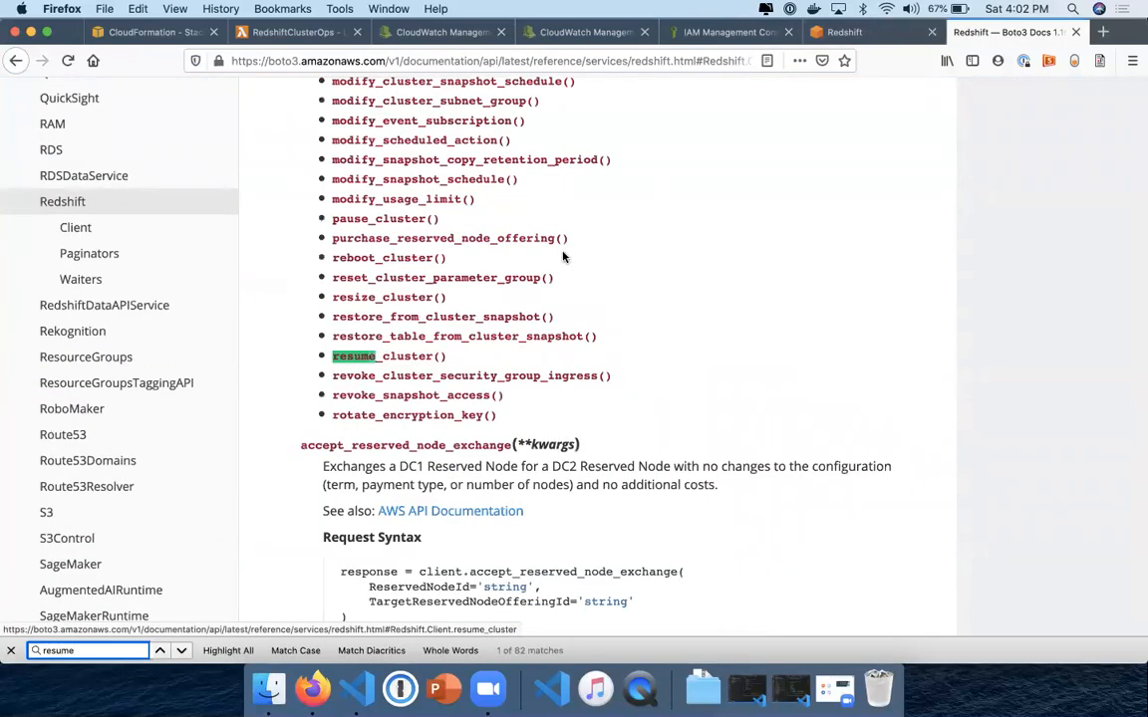
left_click(389, 356)
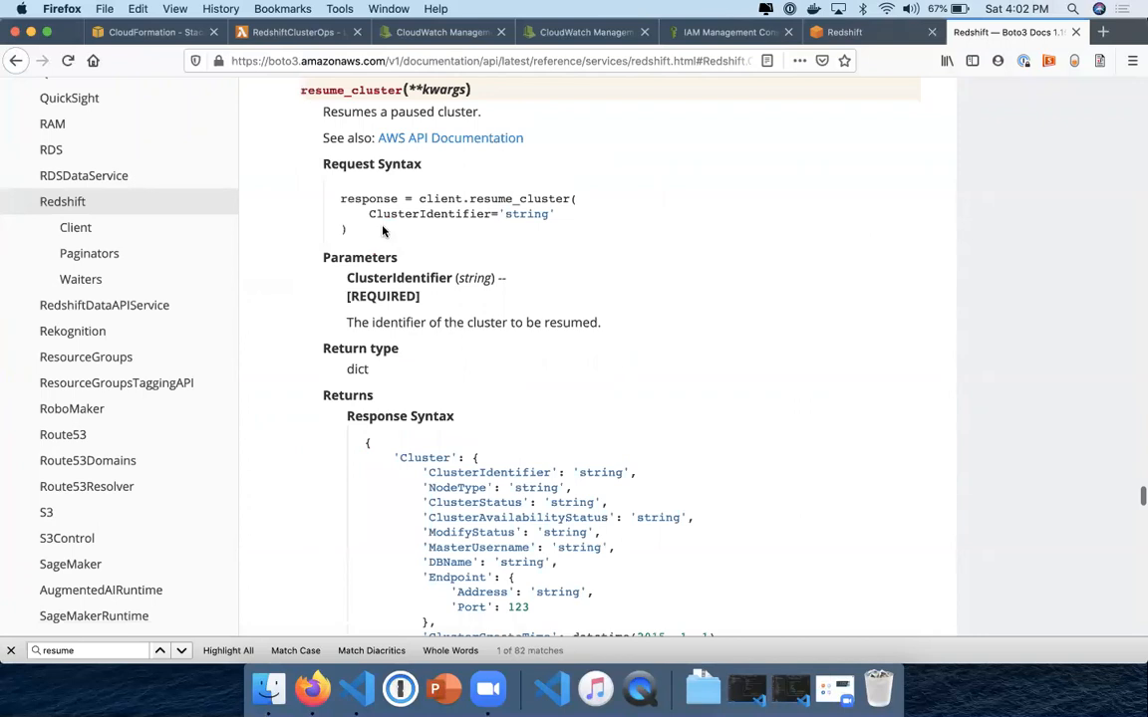
left_click_drag(345, 230, 320, 194)
key("super+c")
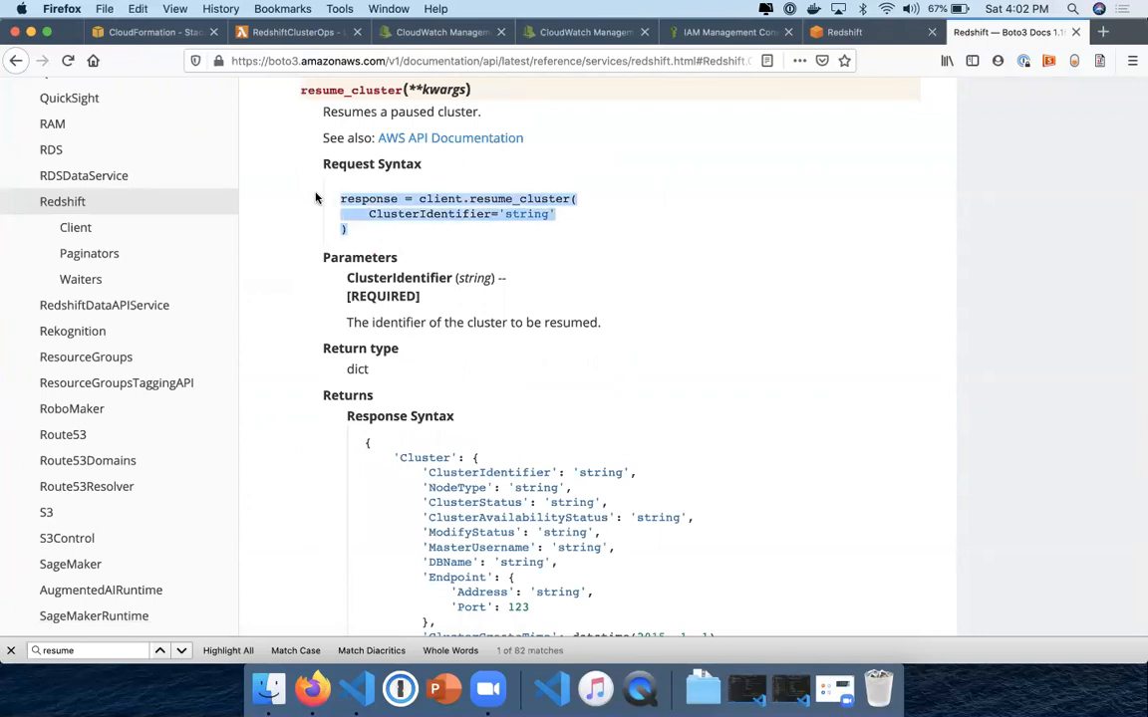
Go back to the Lambda console and reopen the RedshiftClusterOps function at its code editor.
key("ctrl+shift+Tab")
key("ctrl+shift+Tab")
key("ctrl+shift+Tab")
key("ctrl+shift+Tab")
key("ctrl+shift+Tab")
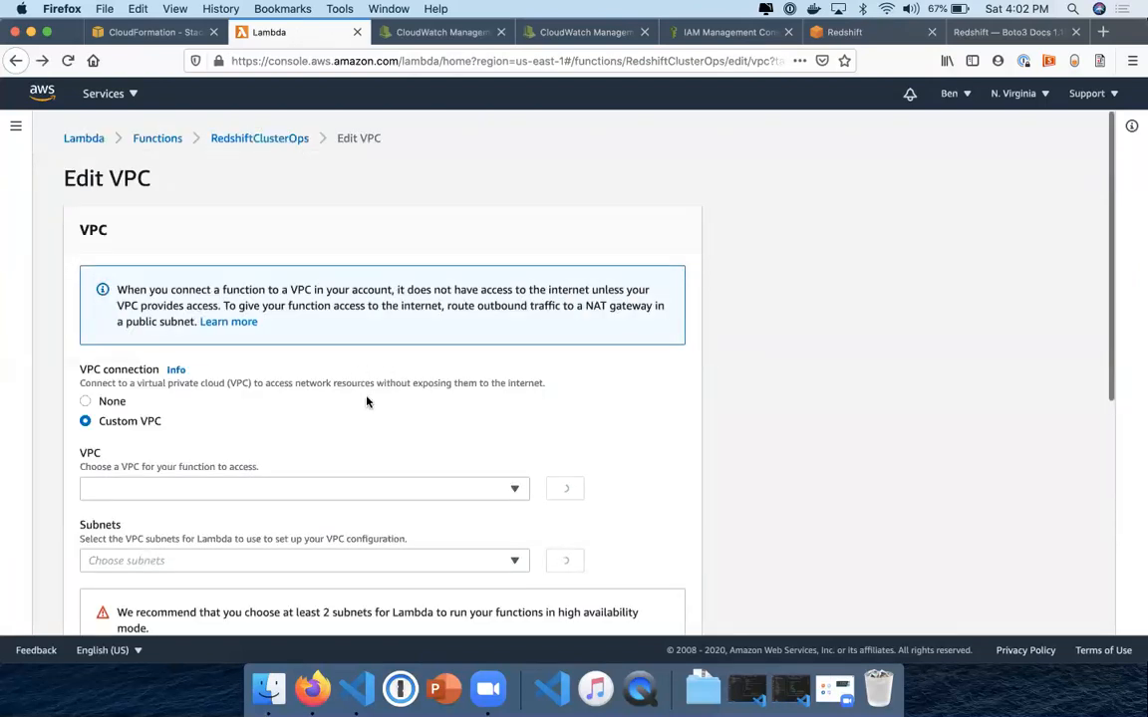
left_click(250, 141)
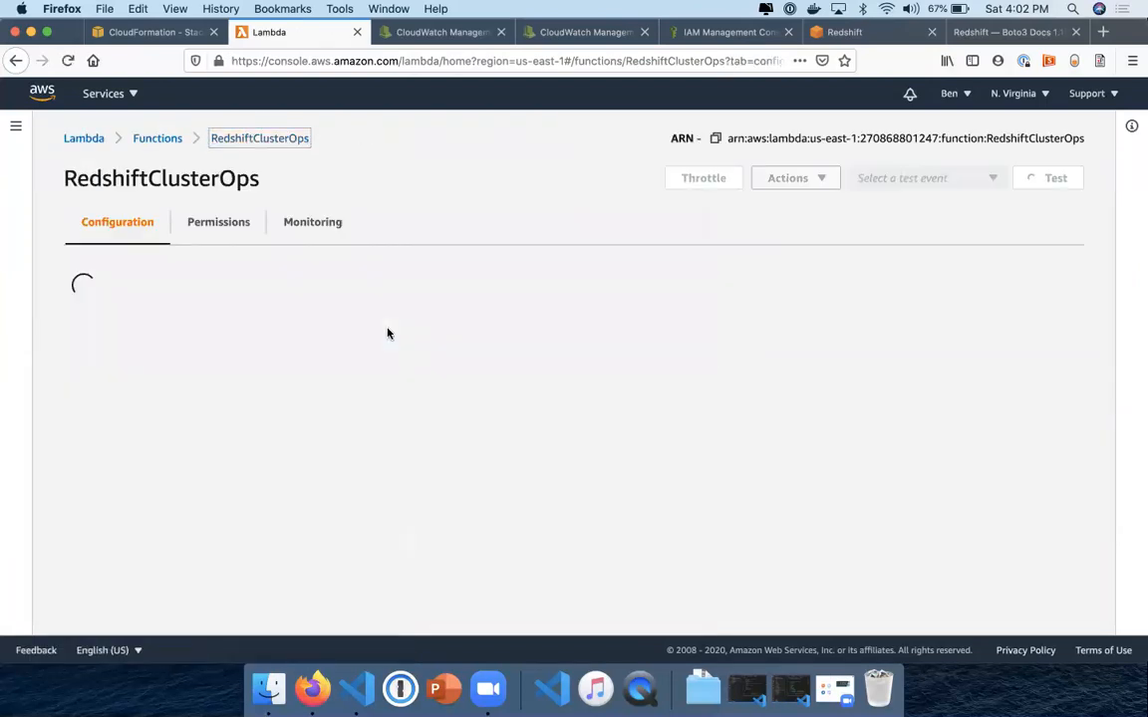
scroll(367, 422, "down", 20)
scroll(366, 422, "up", 6)
scroll(364, 423, "up", 10)
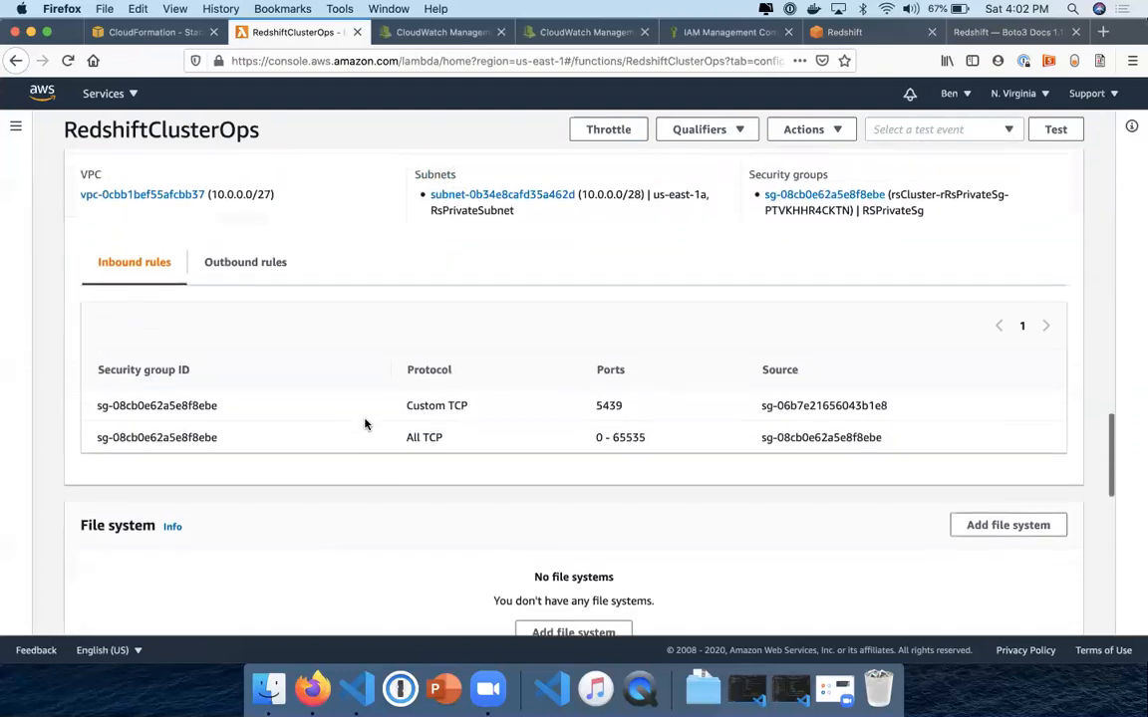
scroll(364, 423, "up", 10)
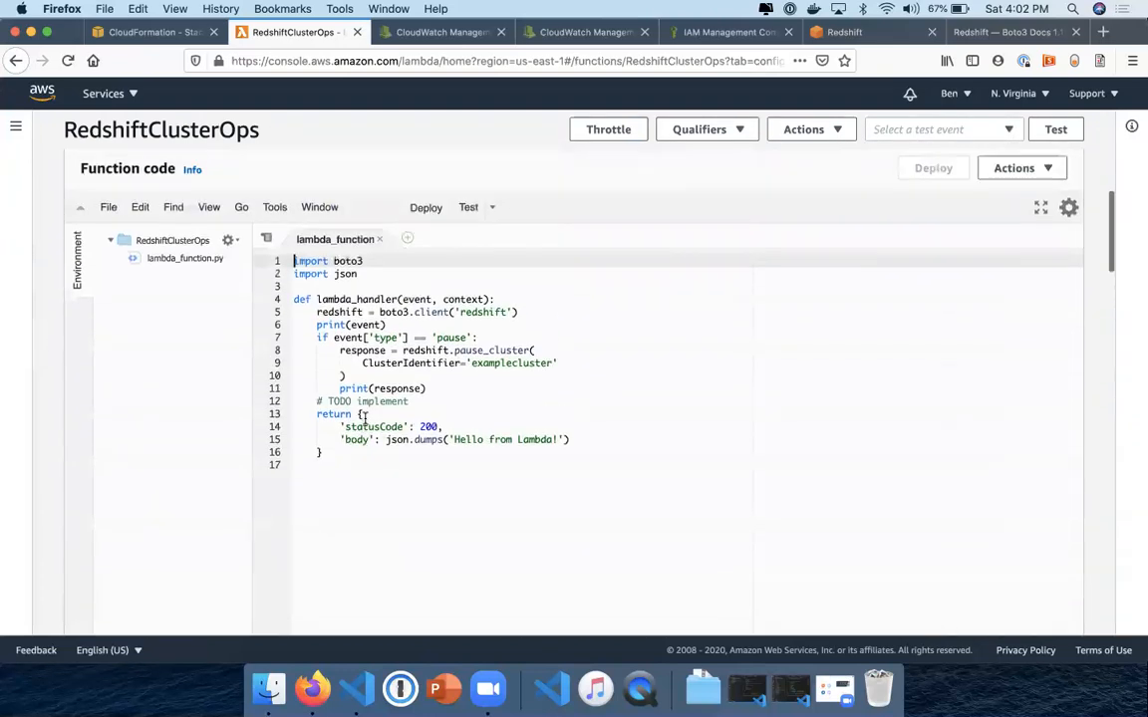
Add an else branch after the pause block in lambda_handler and insert the copied resume_cluster request in it.
left_click(368, 382)
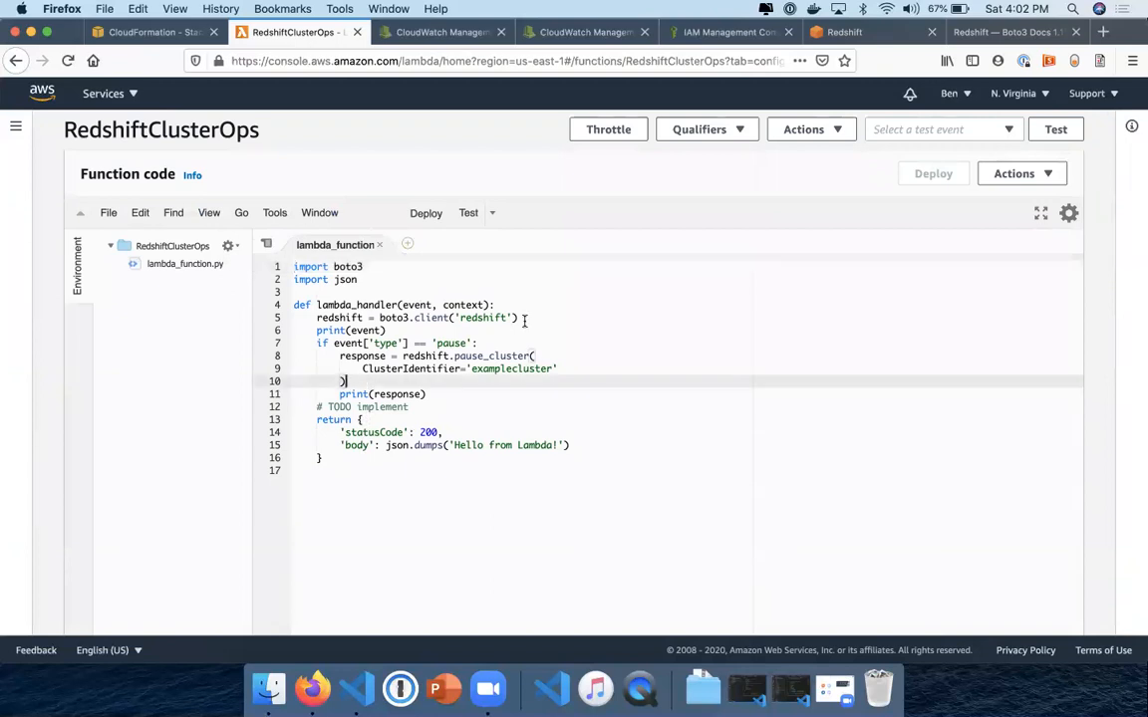
left_click(341, 393)
key("Return")
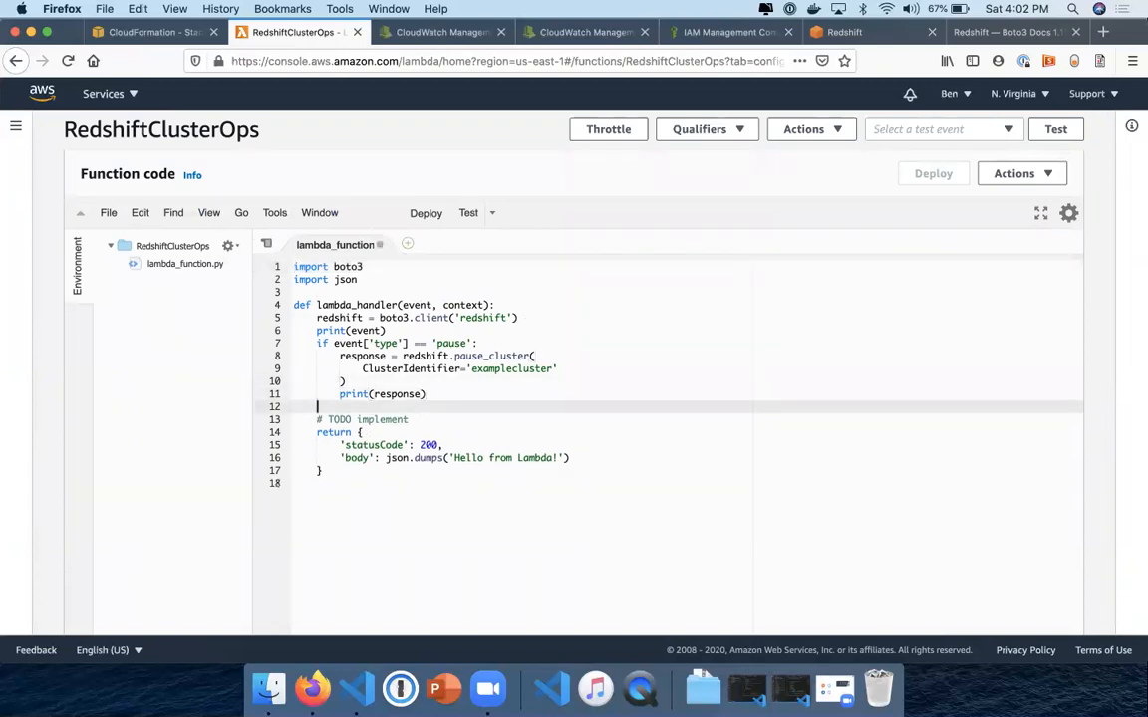
type("else")
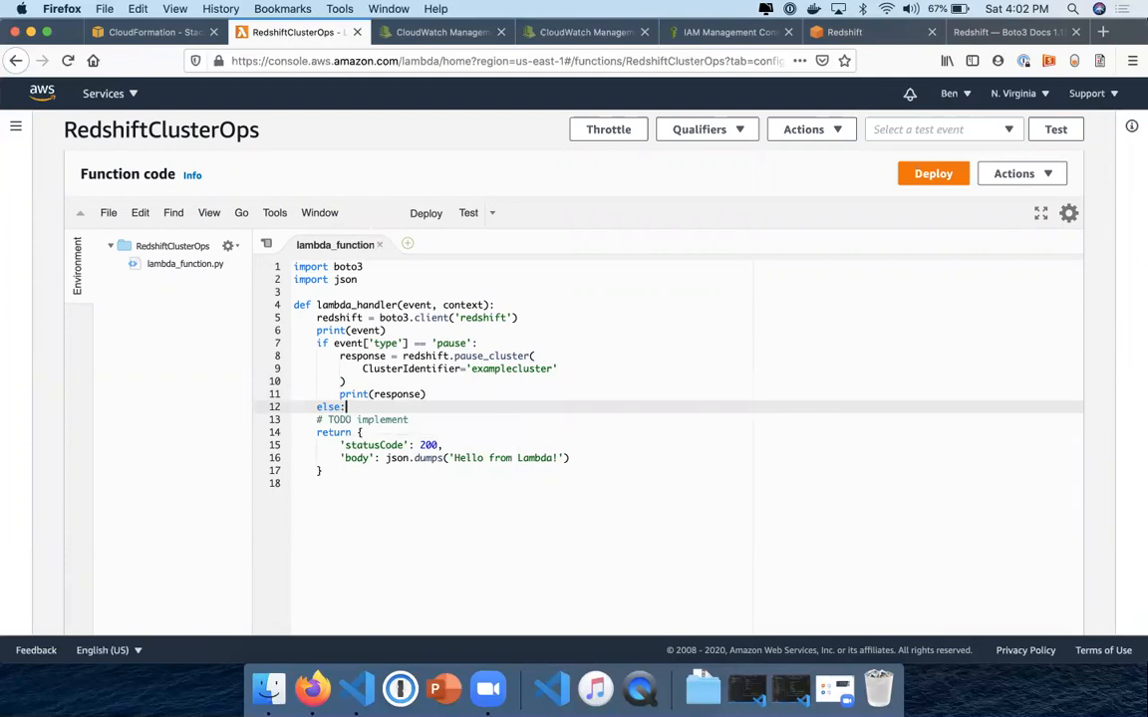
type(":")
key("Return")
key("super+v")
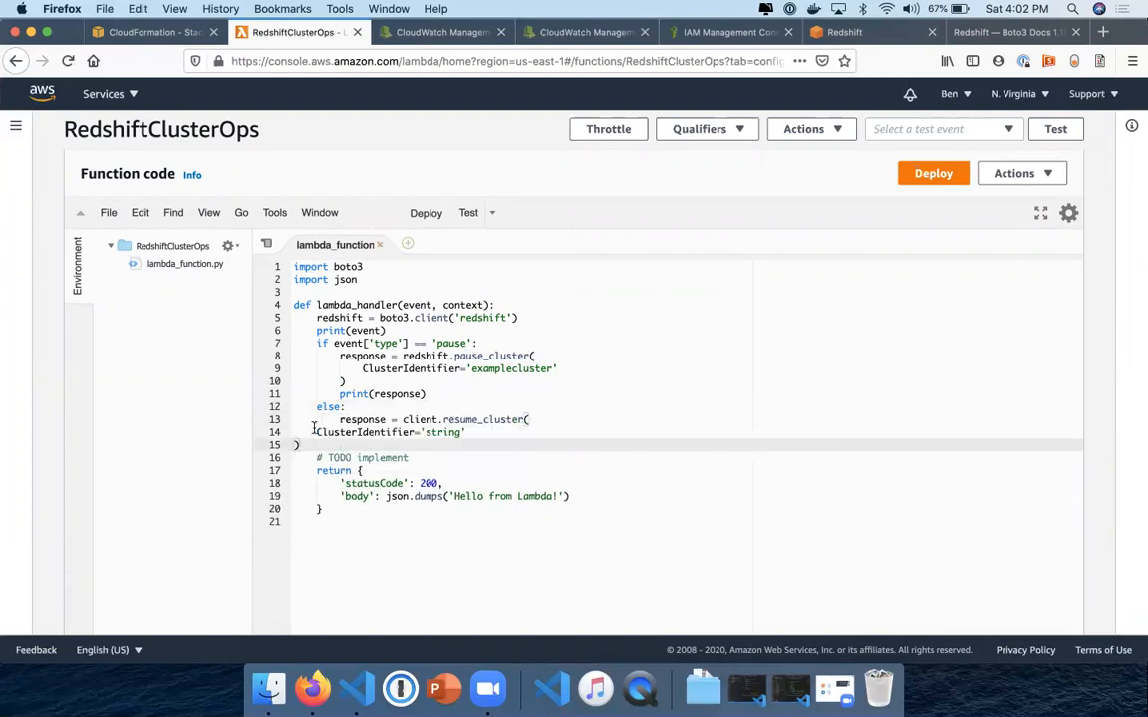
Indent the pasted resume_cluster call inside the else branch and replace its client object with redshift.
left_click(273, 431)
key("Tab")
key("Tab")
double_click(418, 419)
type("redshift")
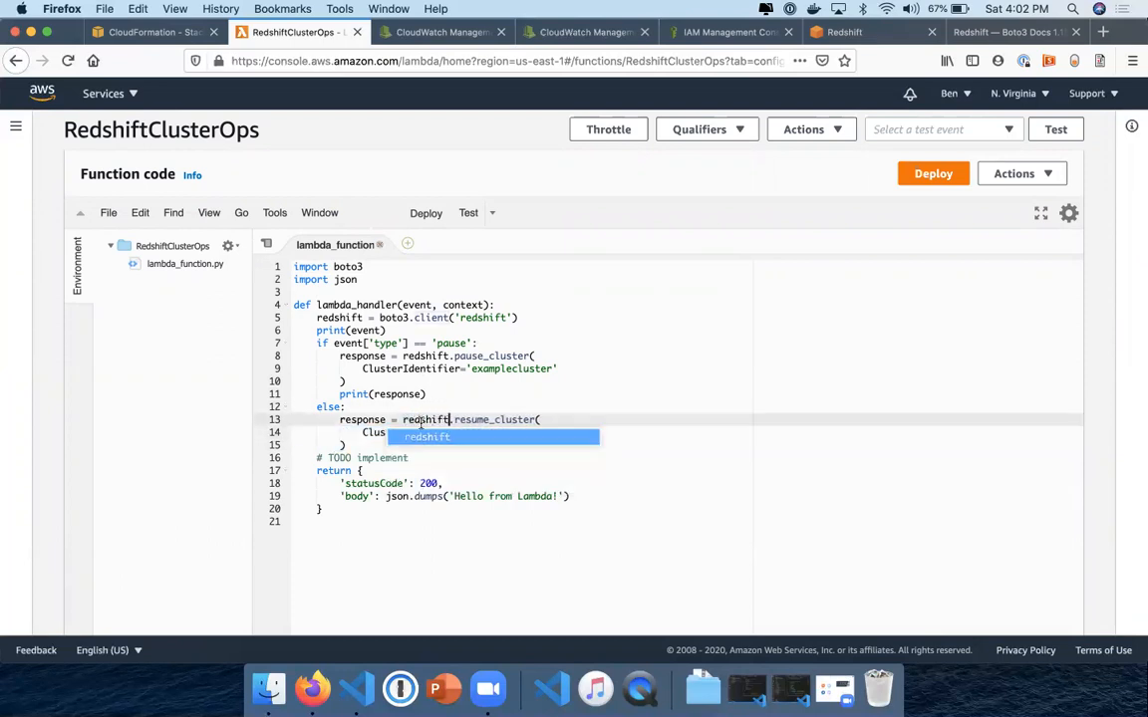
key("Escape")
left_click(712, 379)
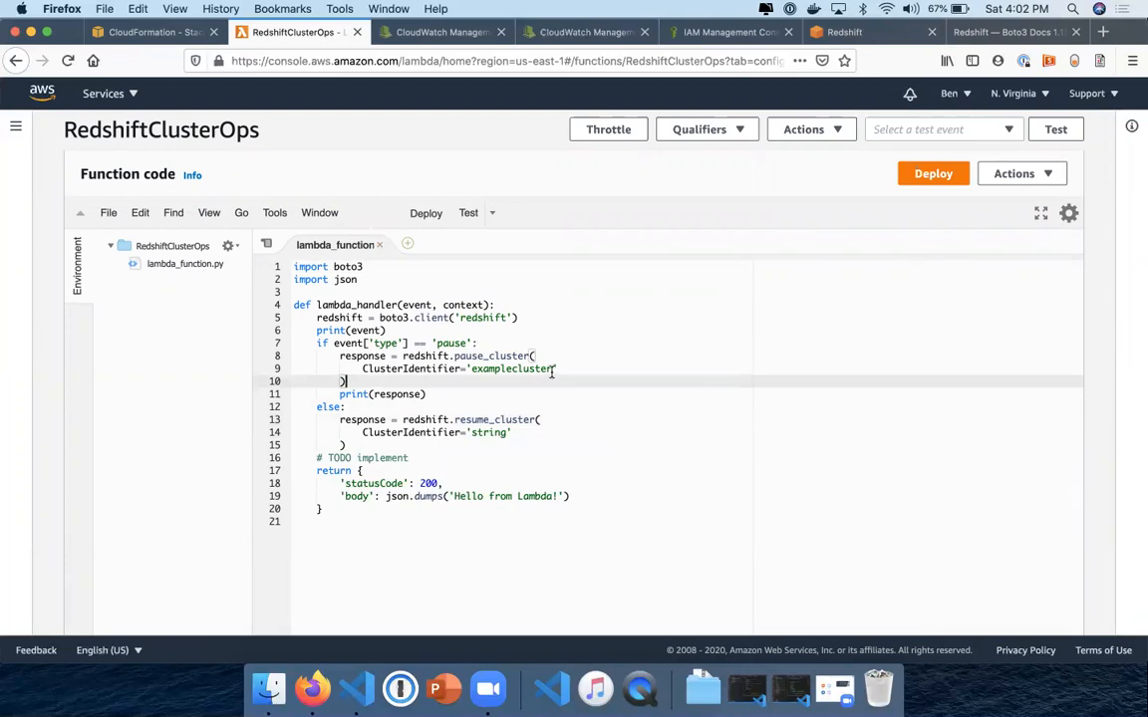
Add print(response) after the resume_cluster call in the else branch and deploy the function.
left_click(356, 445)
key("Return")
type("print(resp")
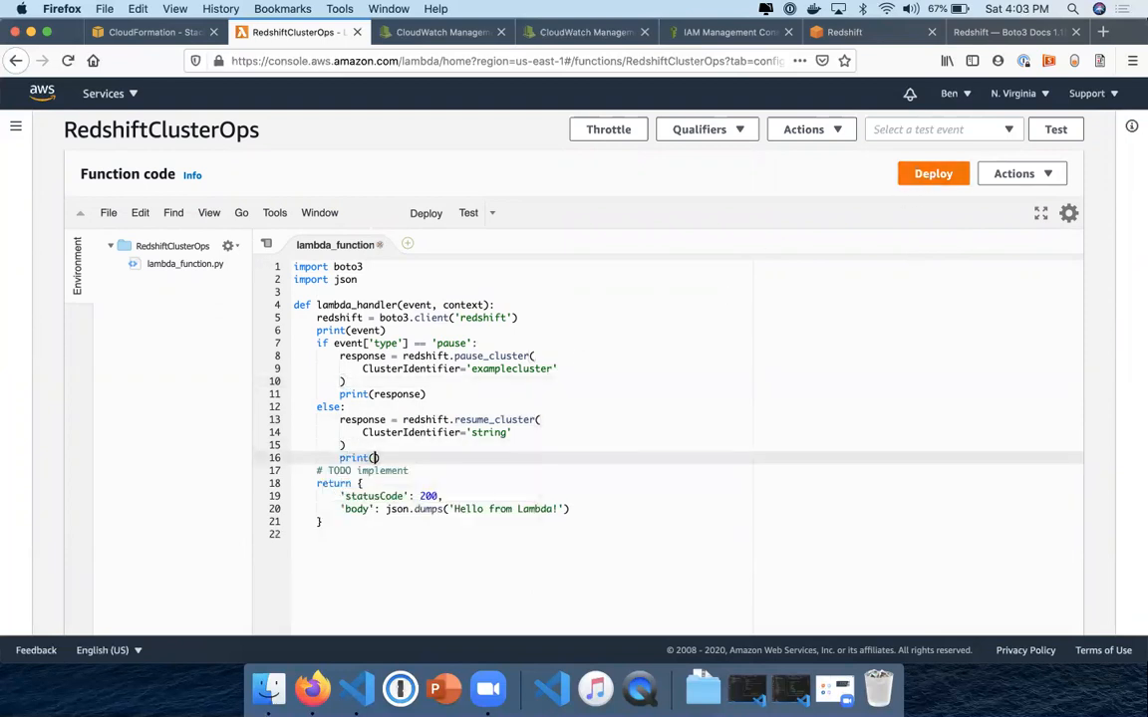
type("onse")
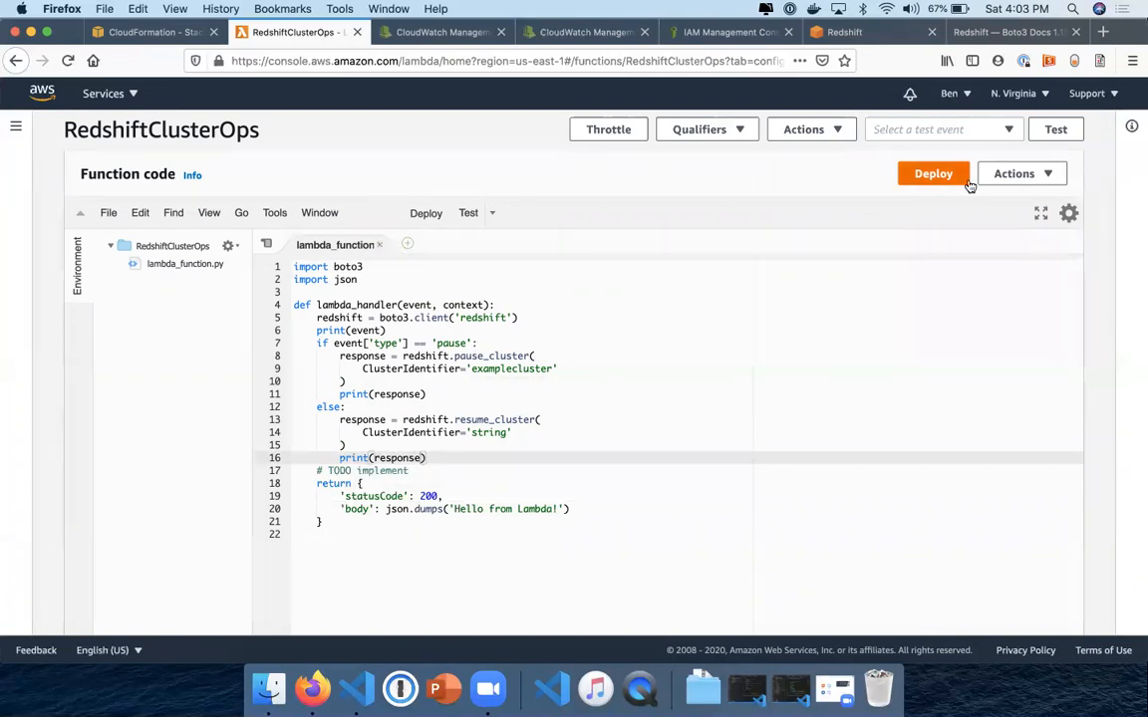
left_click(933, 174)
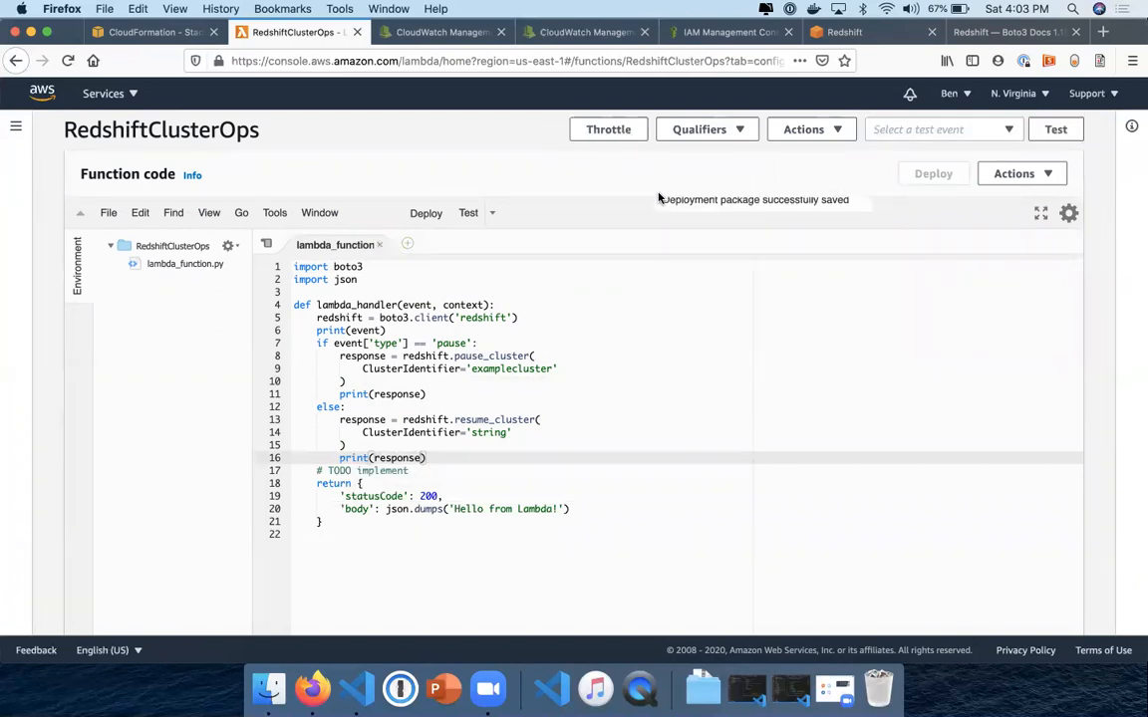
Switch to the Redshift console and refresh the clusters list to check the status of examplecluster.
key("ctrl+Tab")
key("ctrl+Tab")
key("ctrl+Tab")
key("ctrl+Tab")
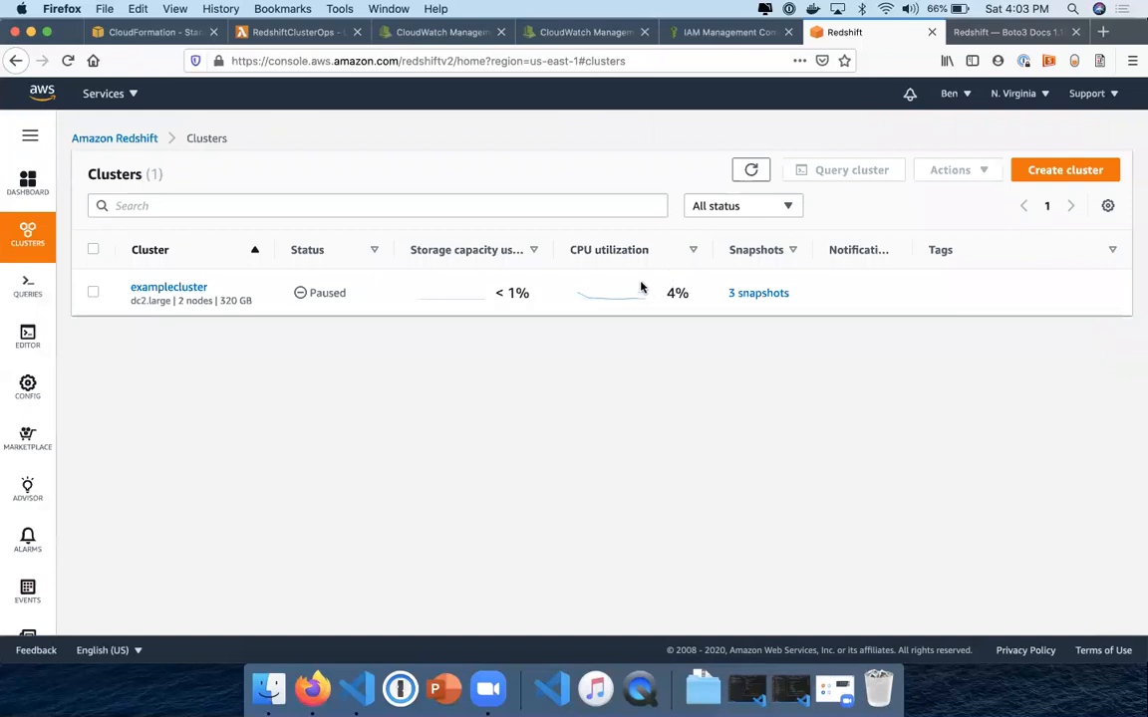
left_click(753, 170)
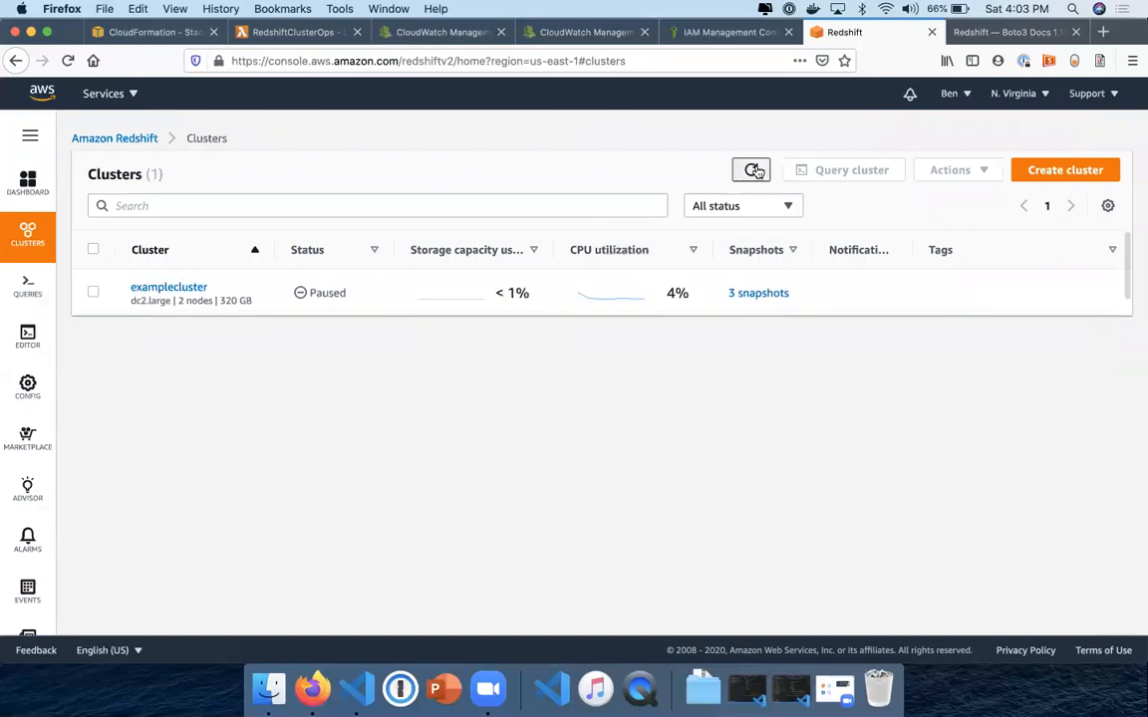
Switch to the CloudWatch rules and open RsResumeCluster to check its schedule and target input.
key("ctrl+shift+Tab")
key("ctrl+shift+Tab")
key("ctrl+shift+Tab")
key("ctrl+shift+Tab")
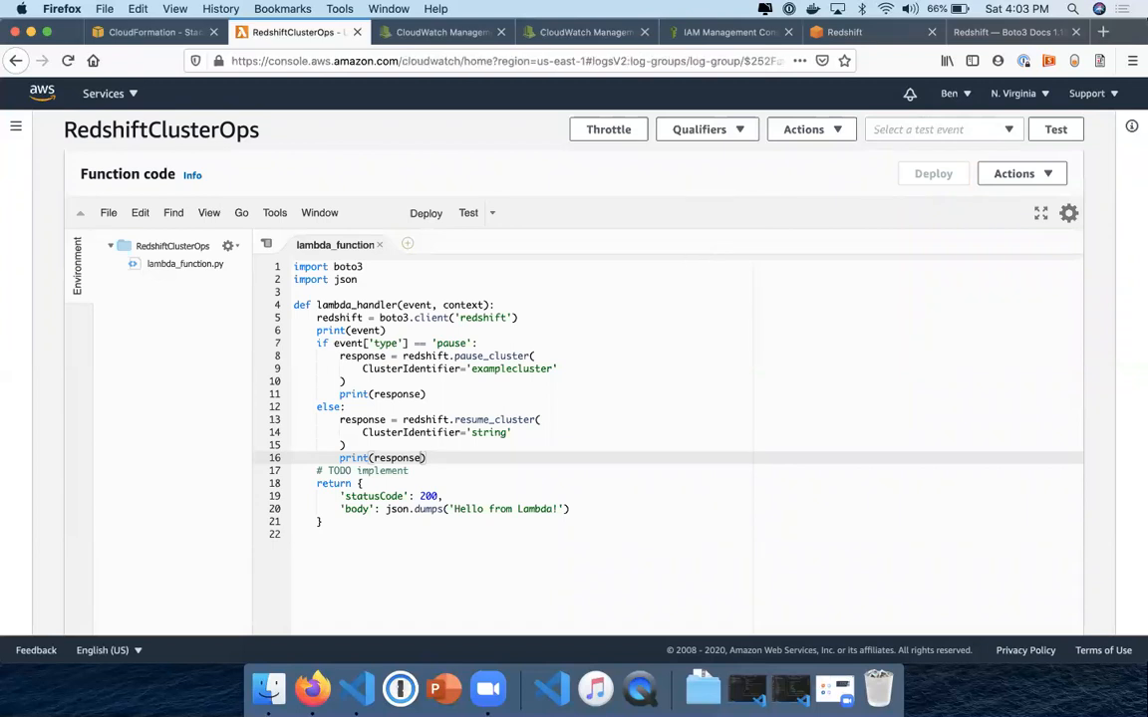
key("ctrl+Tab")
key("ctrl+Tab")
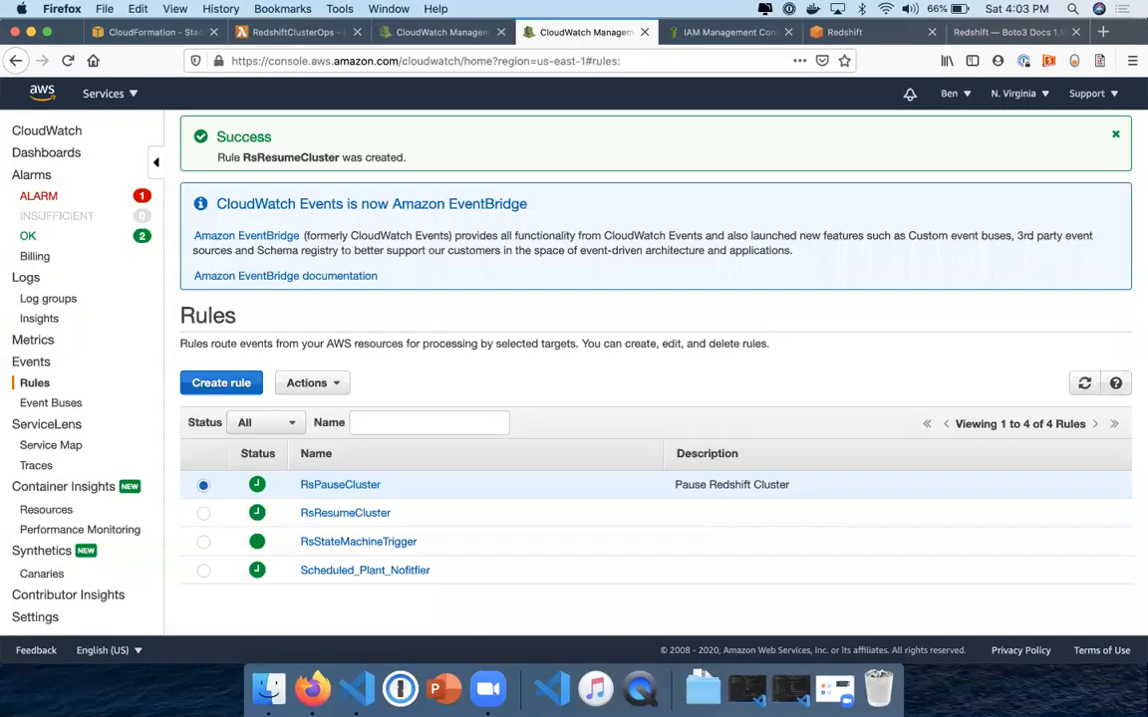
left_click(333, 513)
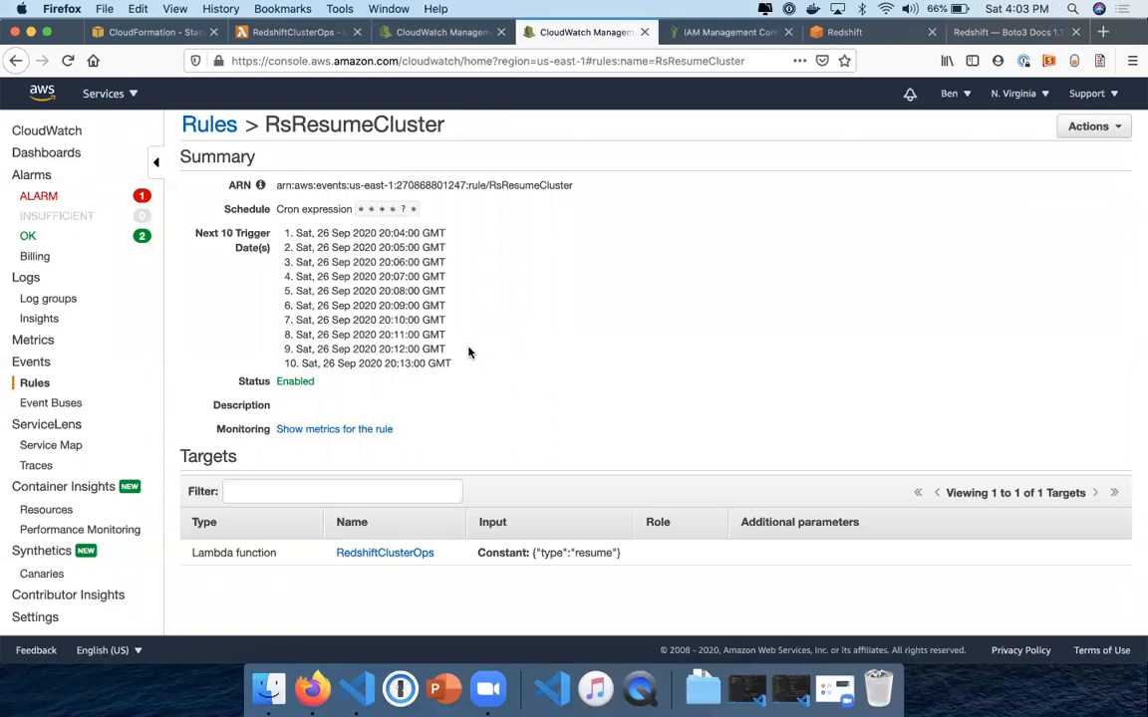
Return to the RedshiftClusterOps code, set the ClusterIdentifier in the resume_cluster call to 'examplecluster' and deploy the function.
key("ctrl+shift+Tab")
key("ctrl+shift+Tab")
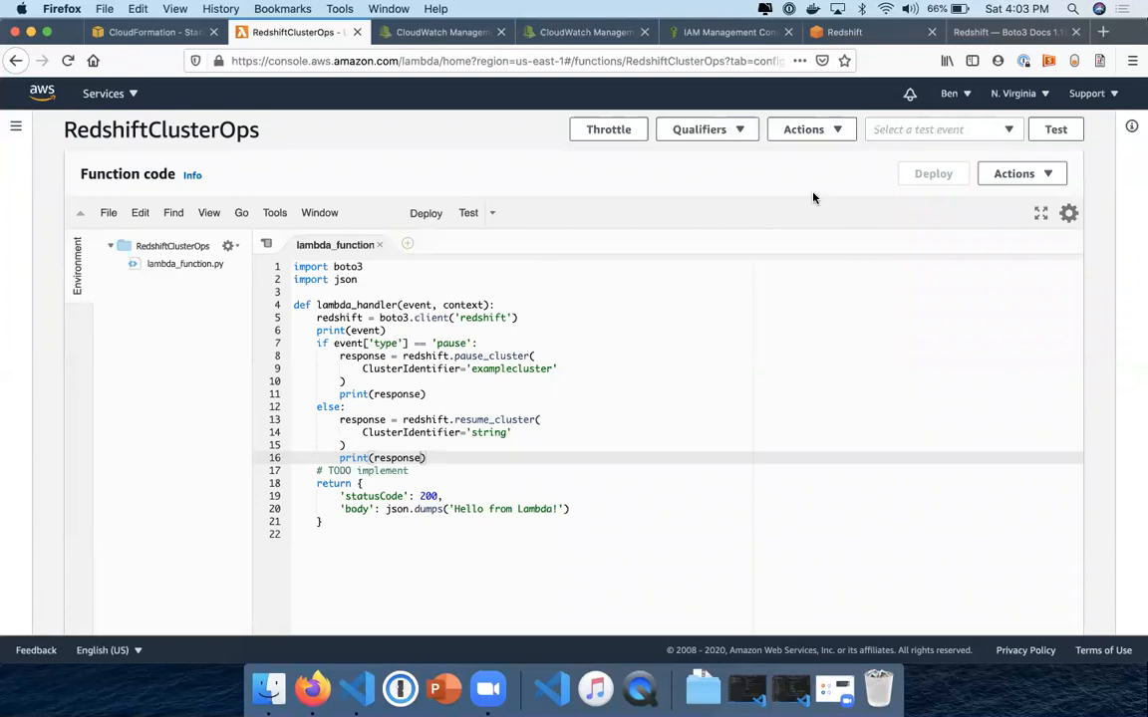
scroll(815, 197, "up", 5)
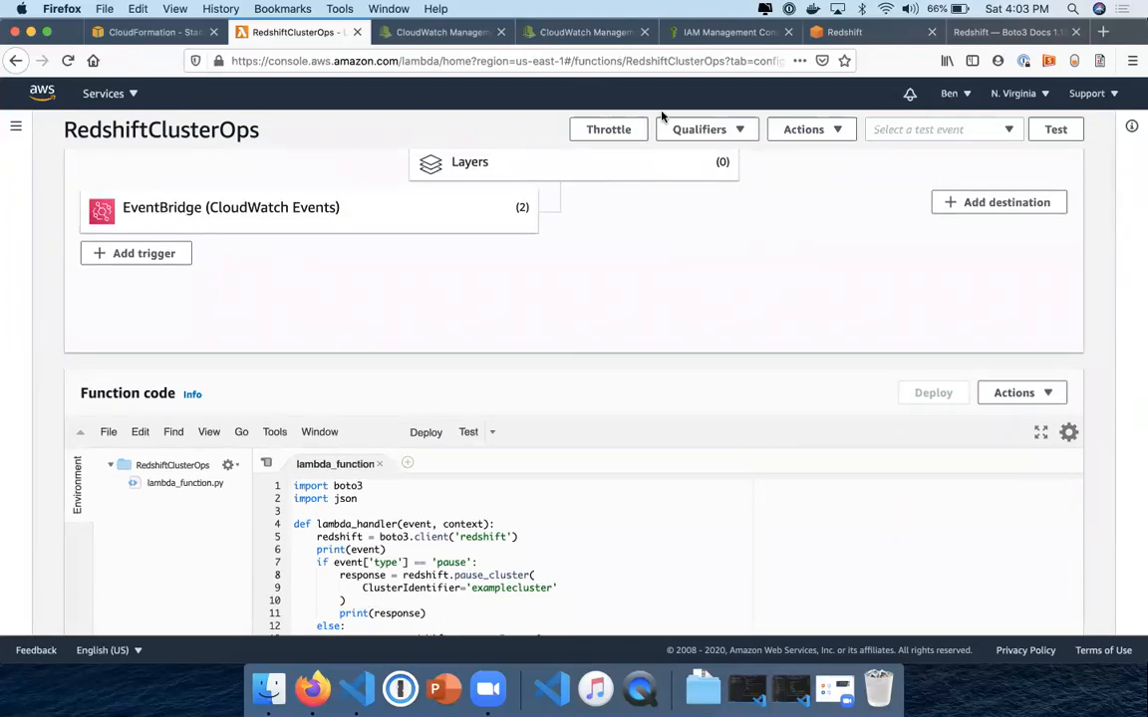
scroll(662, 116, "down", 3)
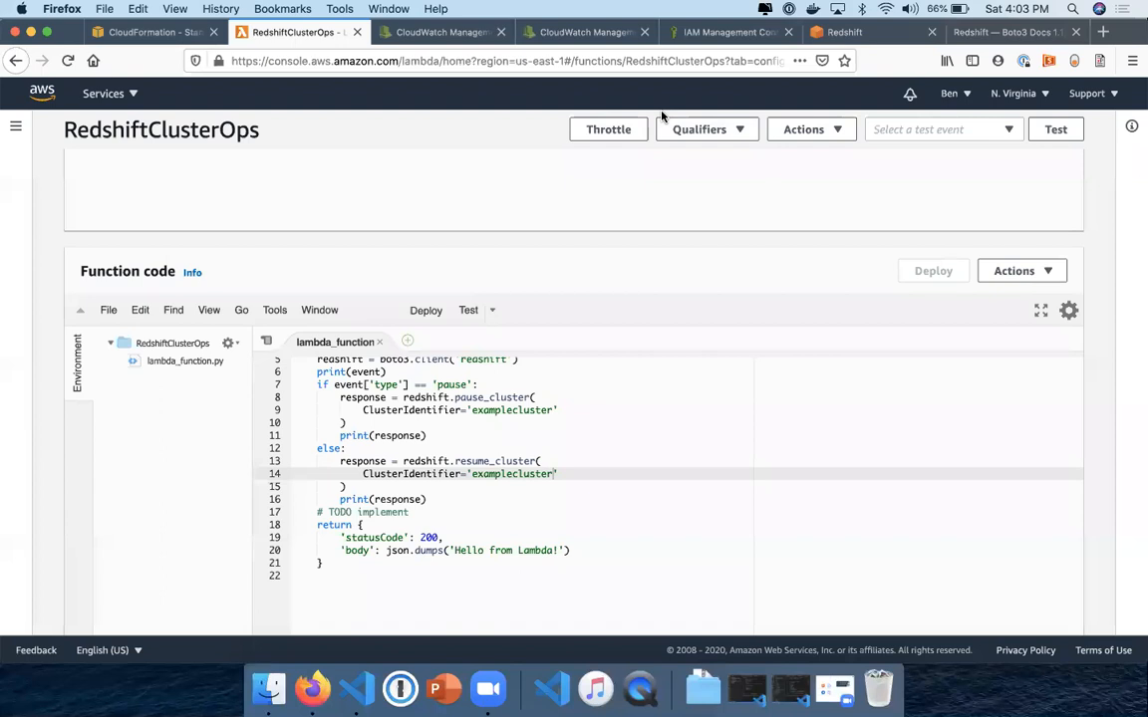
double_click(498, 474)
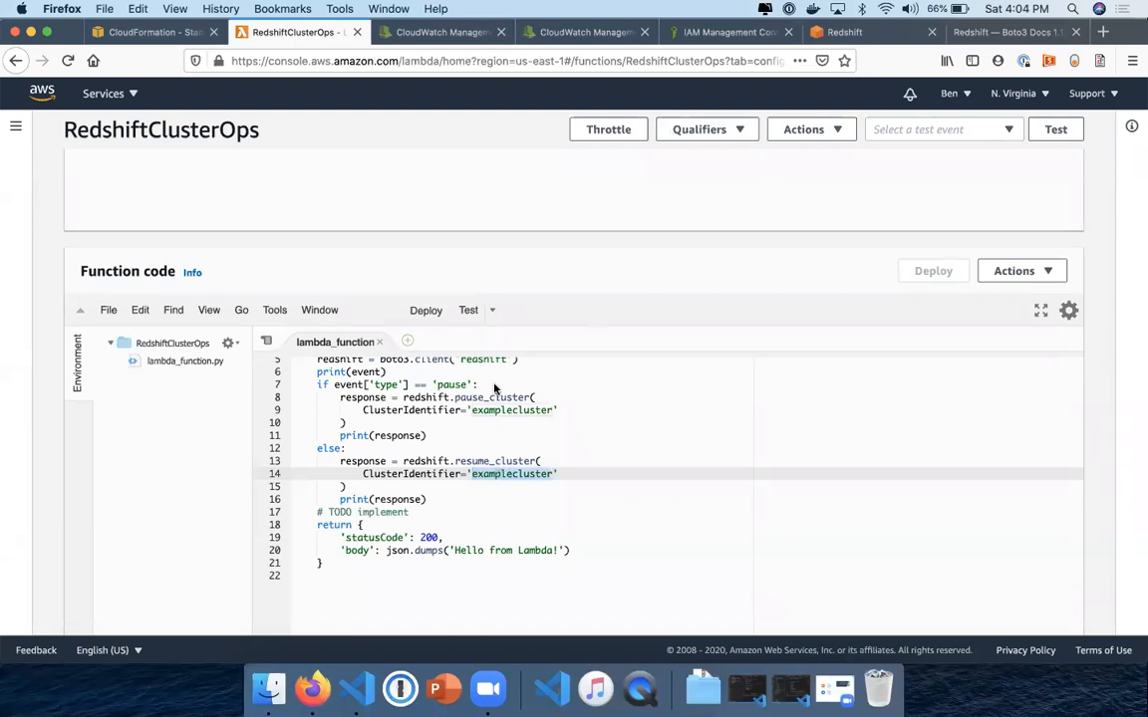
Close the old CloudWatch logs tab and open the function's CloudWatch logs from its monitoring page.
scroll(523, 227, "up", 8)
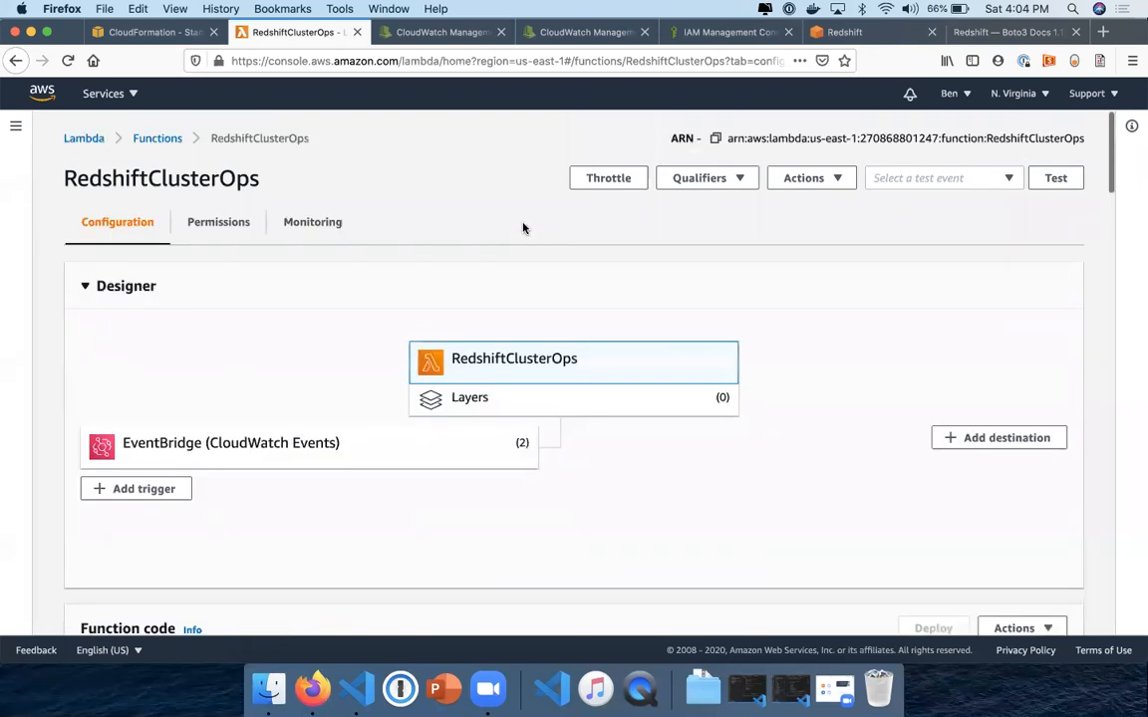
scroll(460, 370, "down", 3)
scroll(398, 329, "up", 3)
left_click(304, 223)
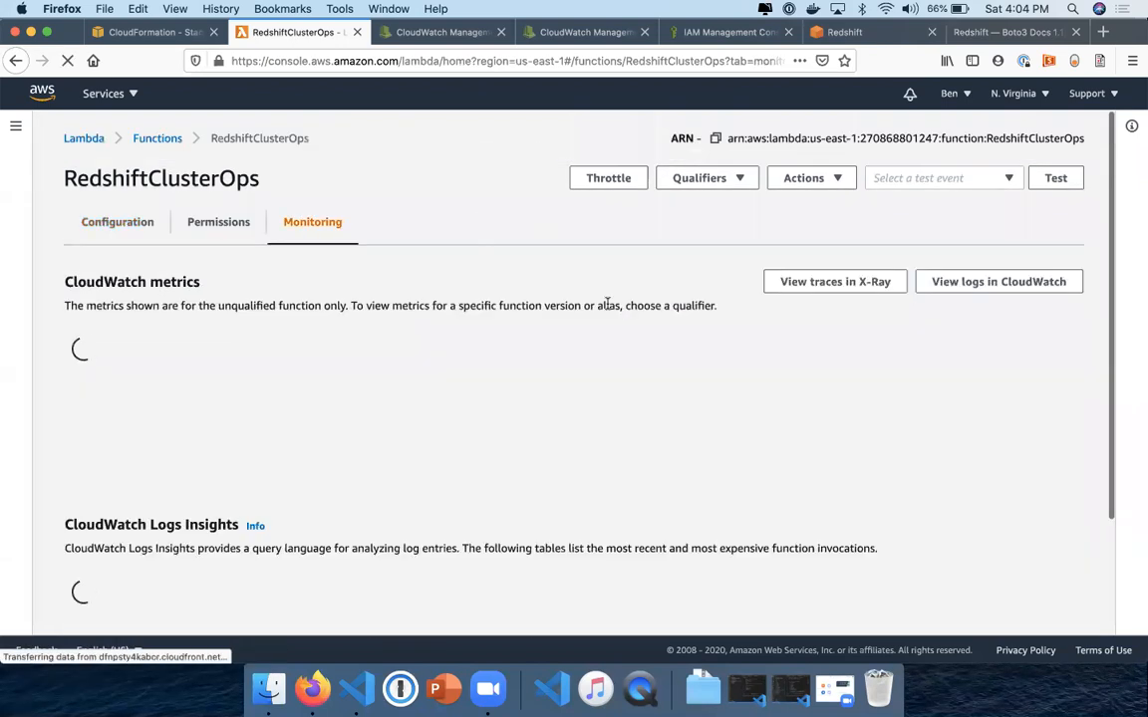
key("ctrl+Tab")
key("ctrl+w")
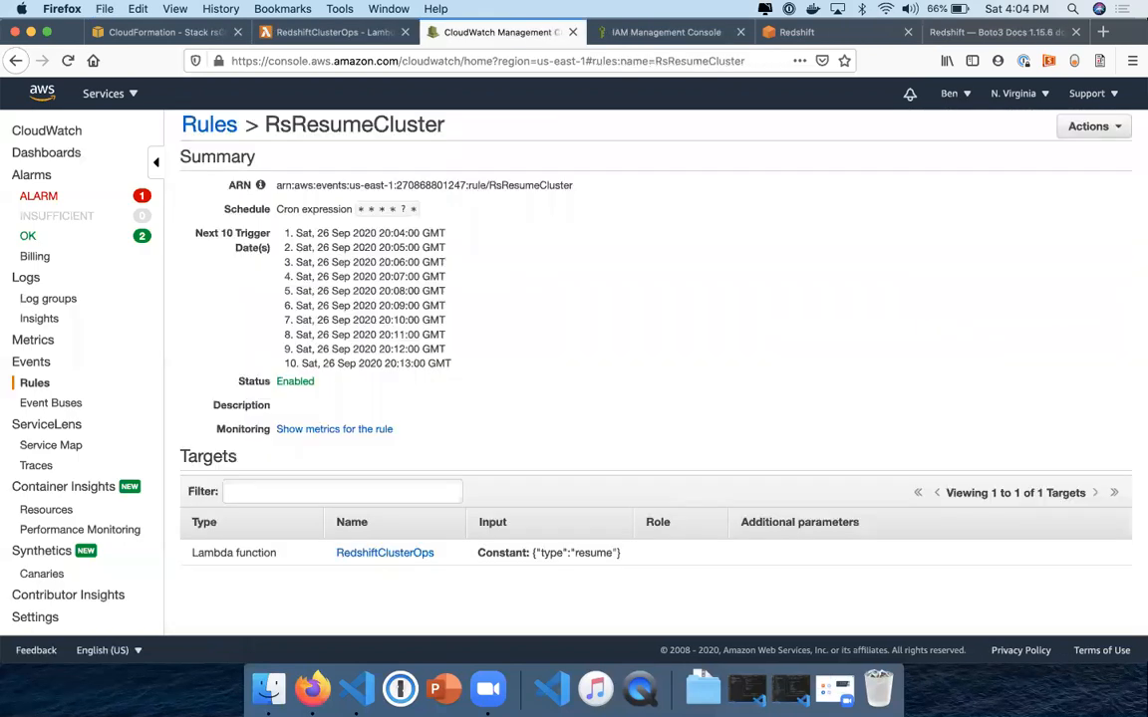
key("ctrl+shift+Tab")
left_click(928, 276)
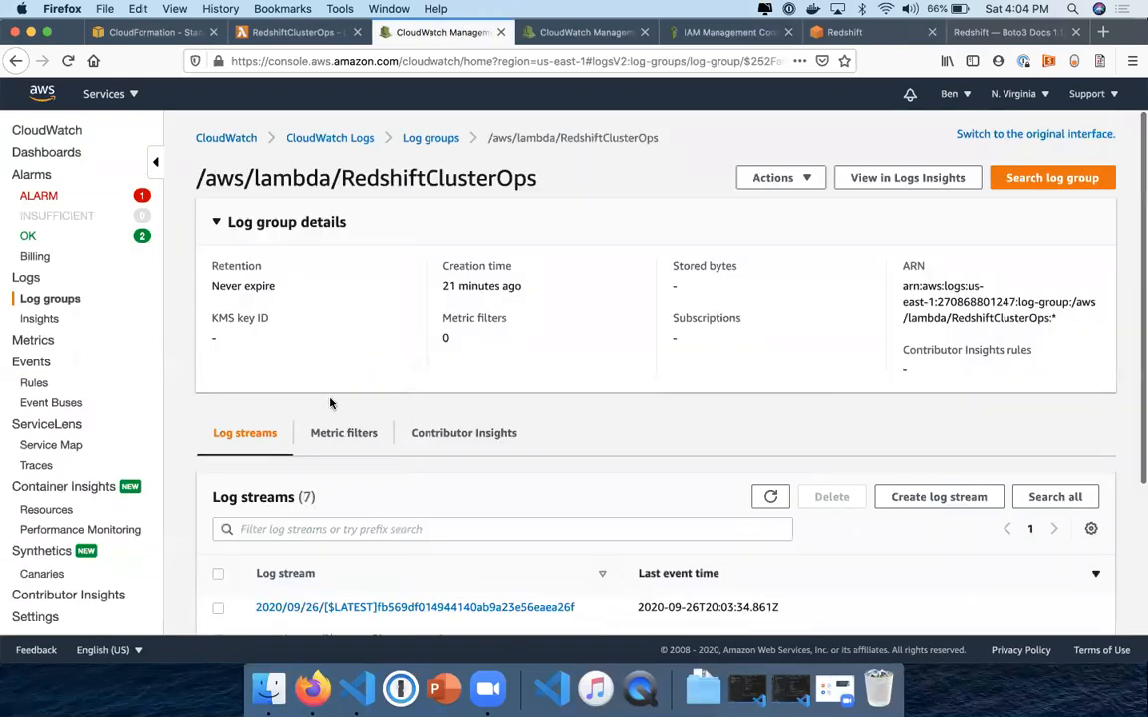
Open the newest log stream of the function and expand the error entry of its resume invocation.
scroll(348, 418, "down", 4)
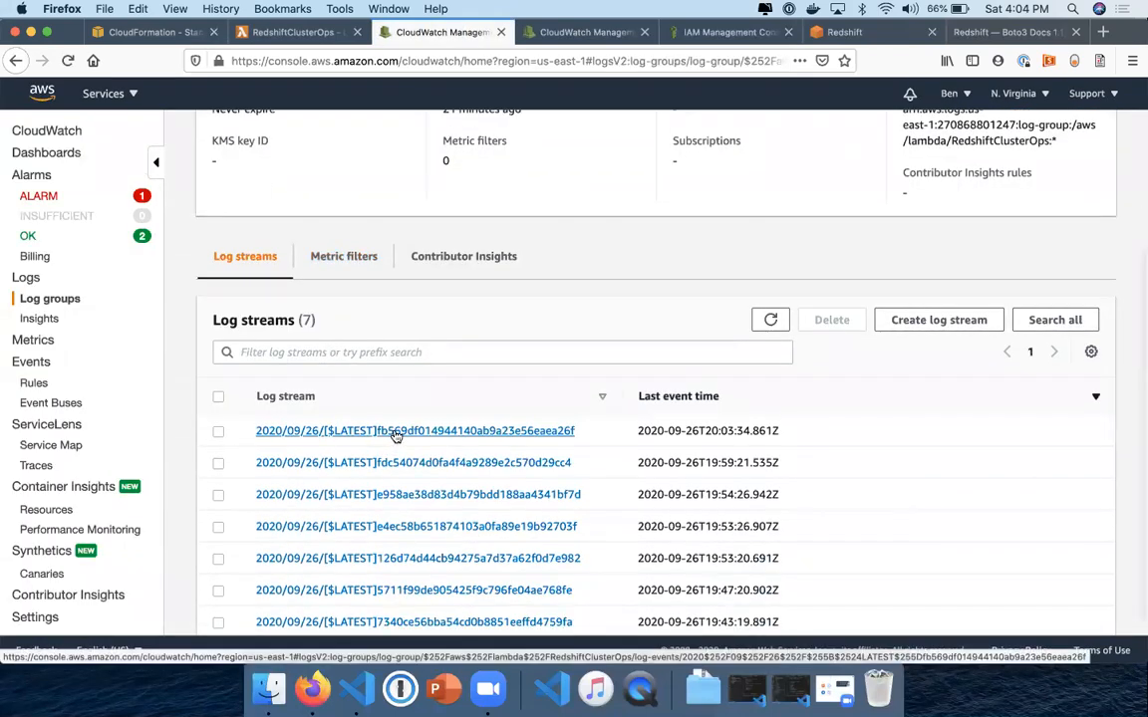
scroll(770, 345, "up", 3)
scroll(770, 345, "down", 4)
scroll(771, 315, "up", 4)
scroll(497, 434, "down", 4)
left_click(489, 419)
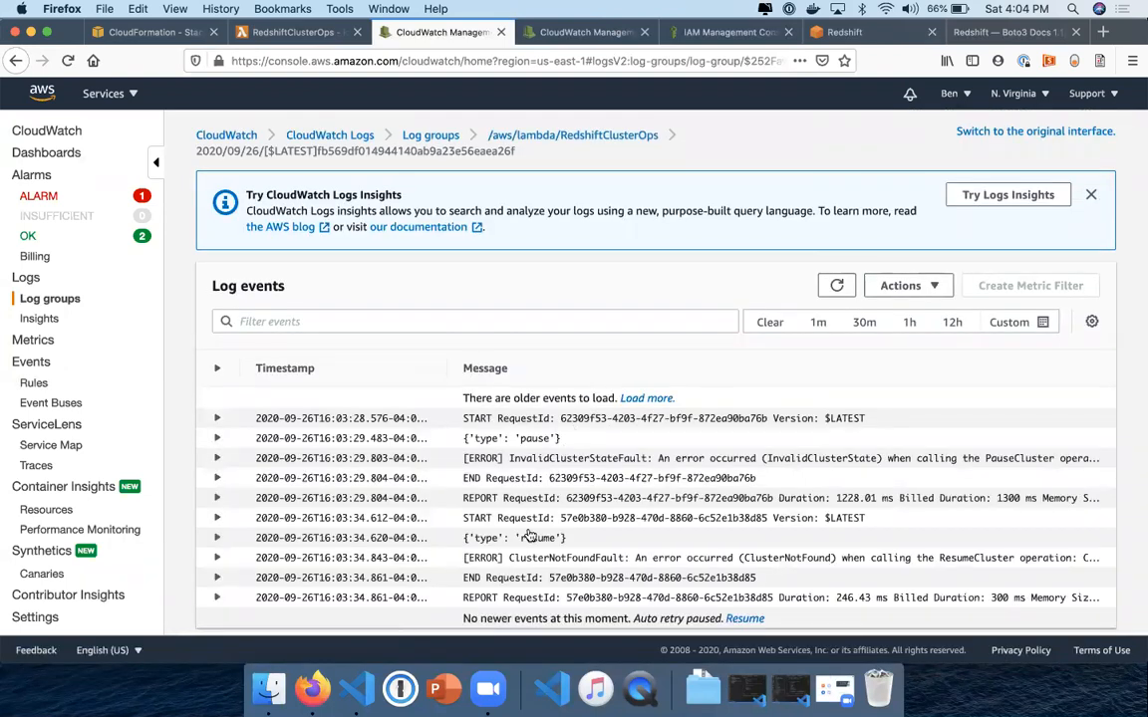
left_click(218, 559)
scroll(221, 562, "down", 2)
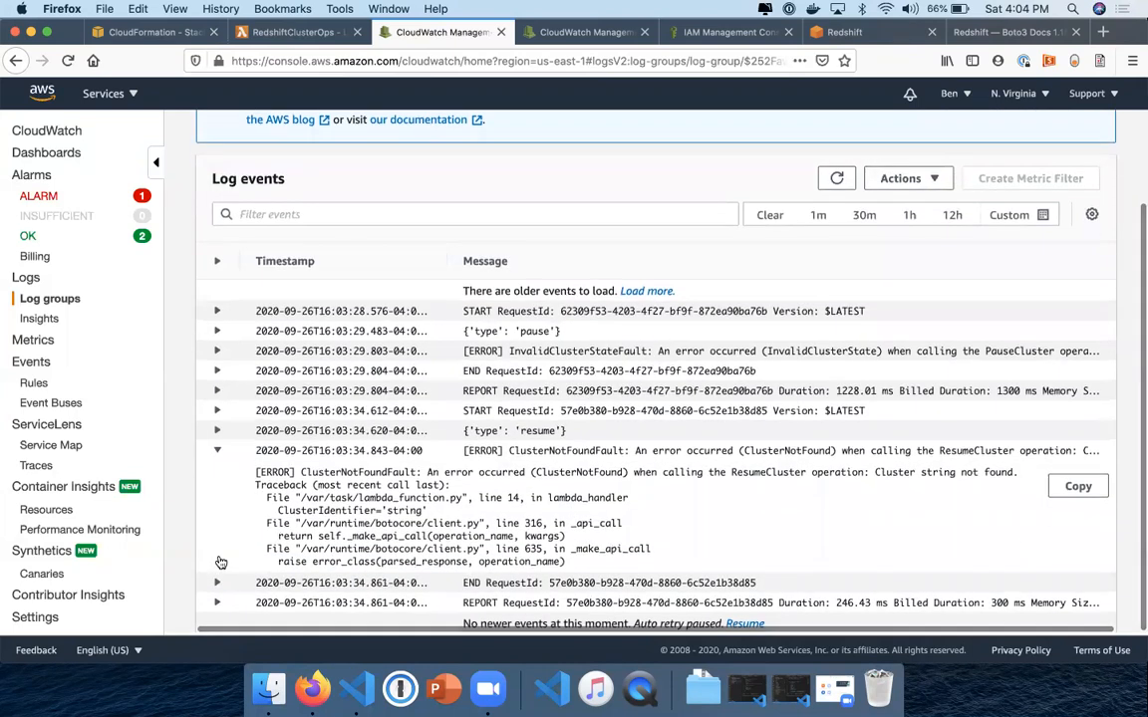
scroll(578, 314, "up", 2)
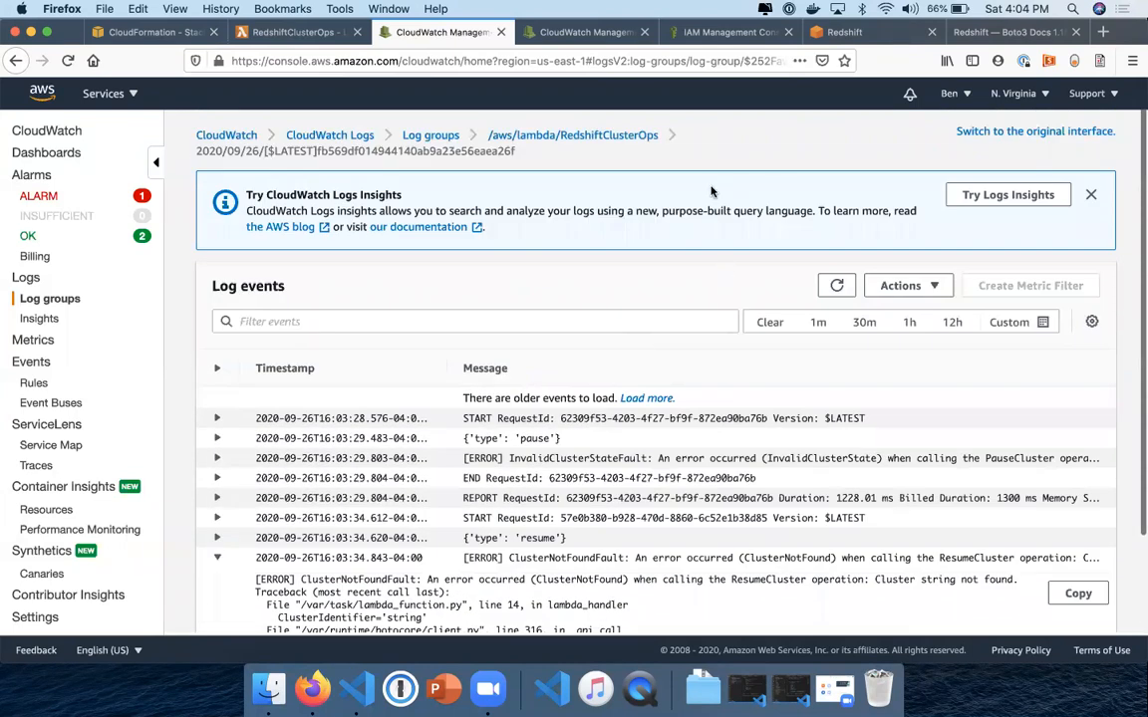
Go back to the log group, refresh its streams, open the newest one and expand the logged cluster response.
left_click(500, 136)
scroll(826, 428, "down", 2)
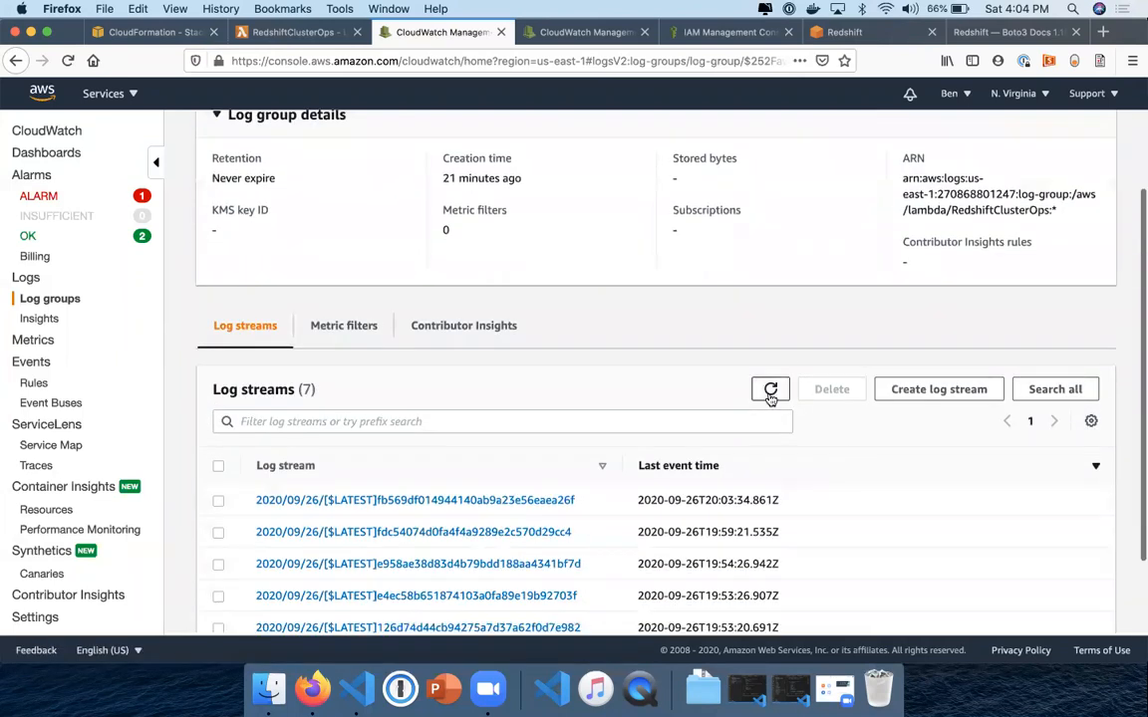
scroll(769, 398, "up", 2)
left_click(770, 469)
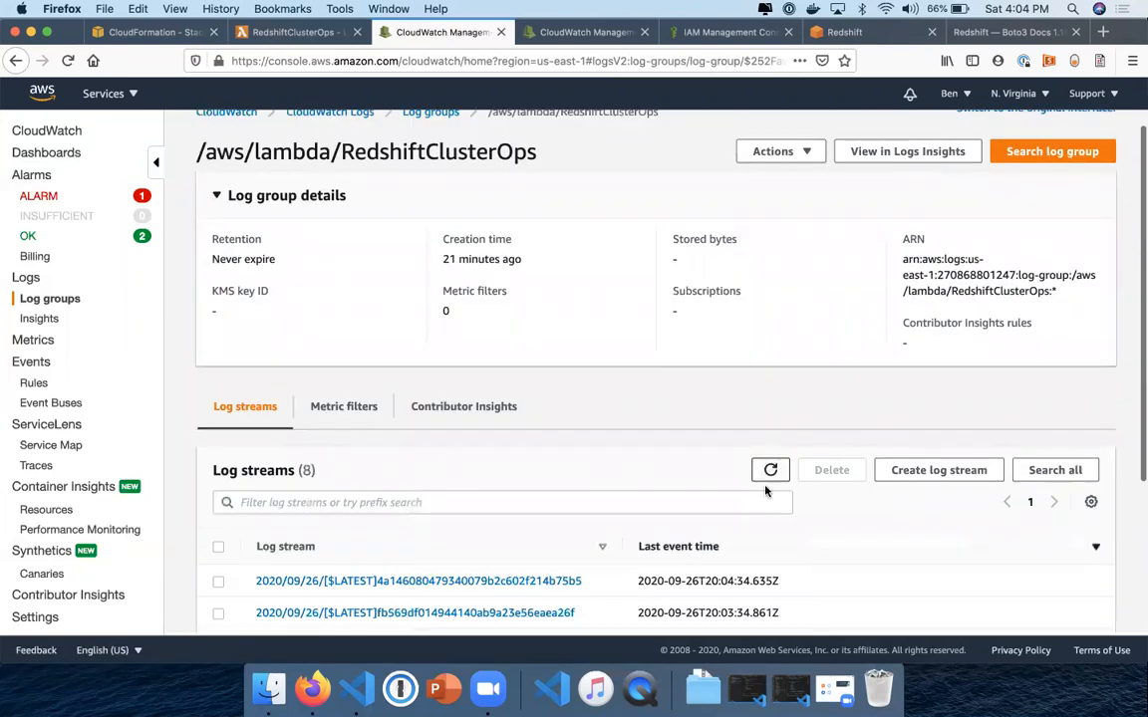
scroll(569, 513, "down", 2)
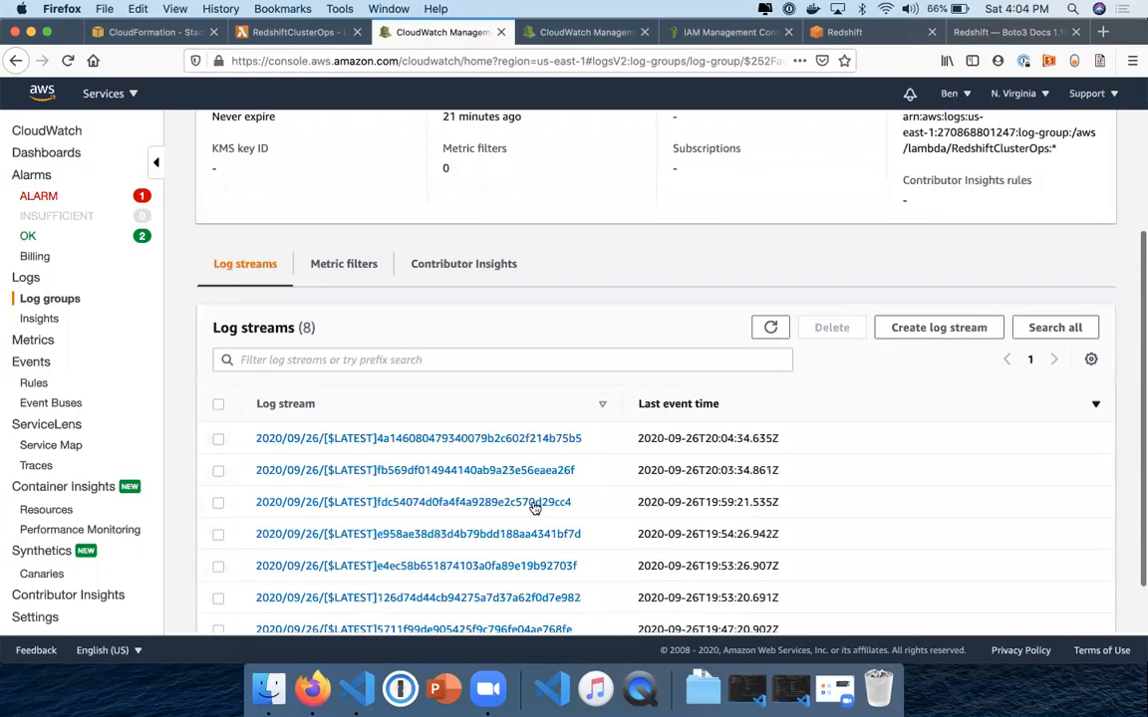
left_click(543, 438)
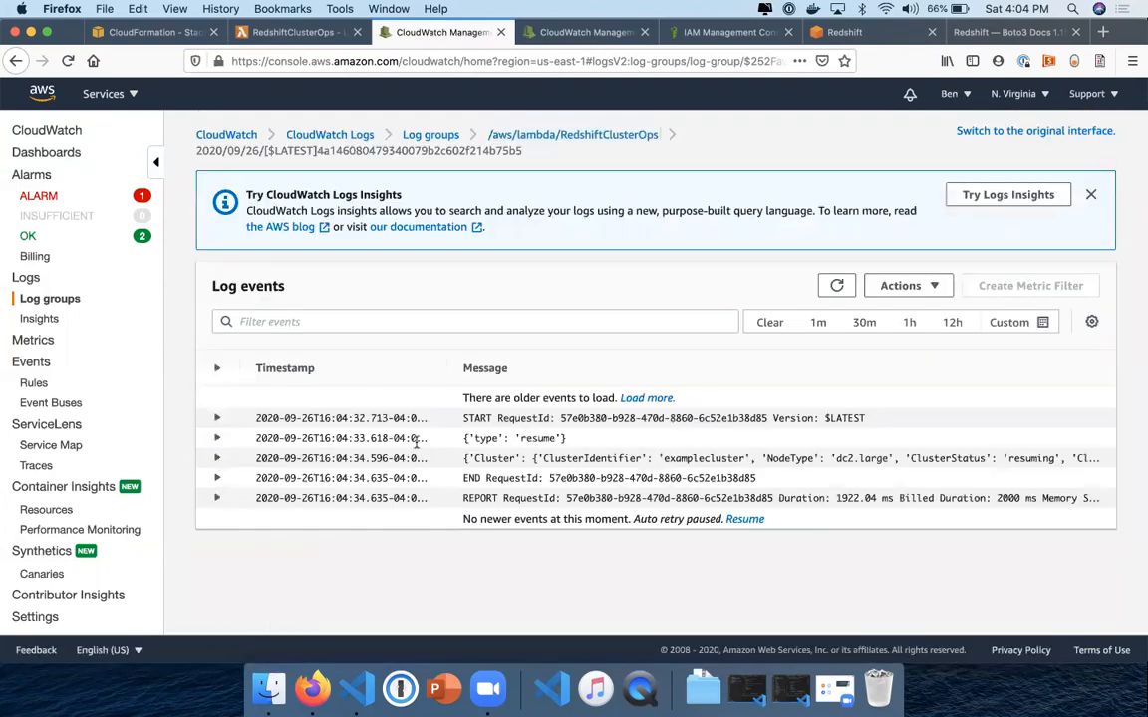
left_click(217, 459)
scroll(323, 475, "down", 2)
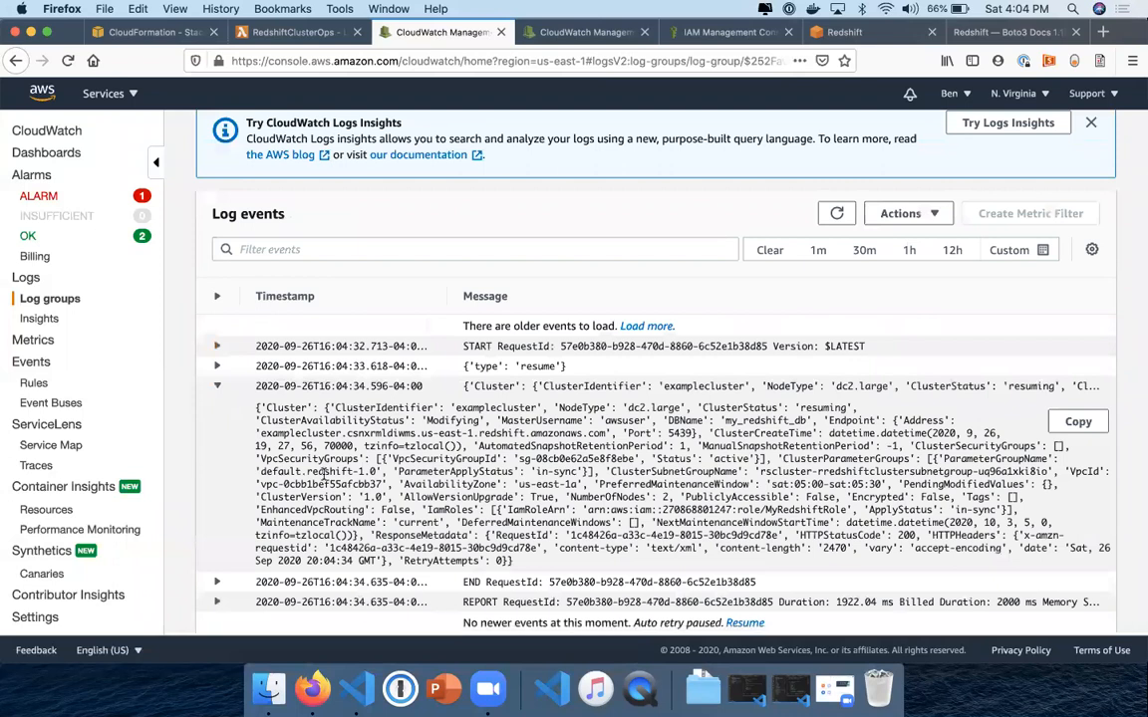
Switch to the Redshift clusters list and refresh it to check whether examplecluster is resuming.
key("ctrl+shift+Tab")
key("ctrl+Tab")
key("ctrl+Tab")
key("ctrl+Tab")
key("ctrl+Tab")
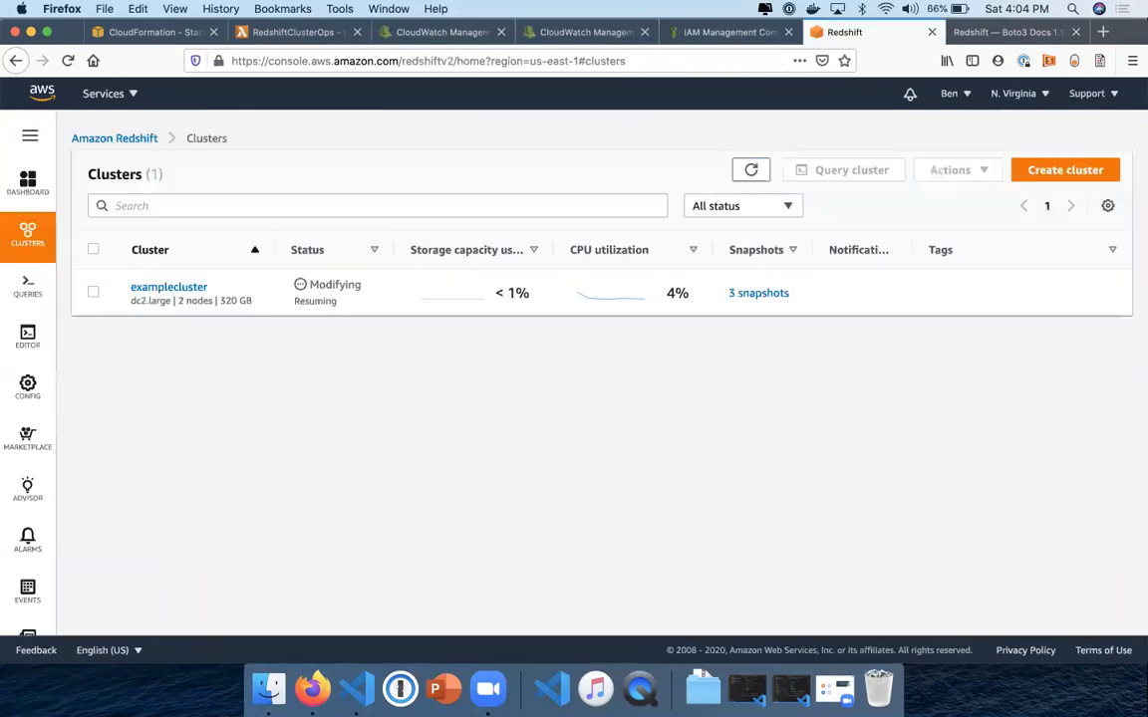
left_click(750, 169)
Return to the RsResumeCluster rule in CloudWatch and open it for editing.
key("ctrl+shift+Tab")
key("ctrl+shift+Tab")
key("ctrl+shift+Tab")
key("ctrl+Tab")
key("ctrl+Tab")
key("ctrl+Tab")
key("ctrl+shift+Tab")
key("ctrl+shift+Tab")
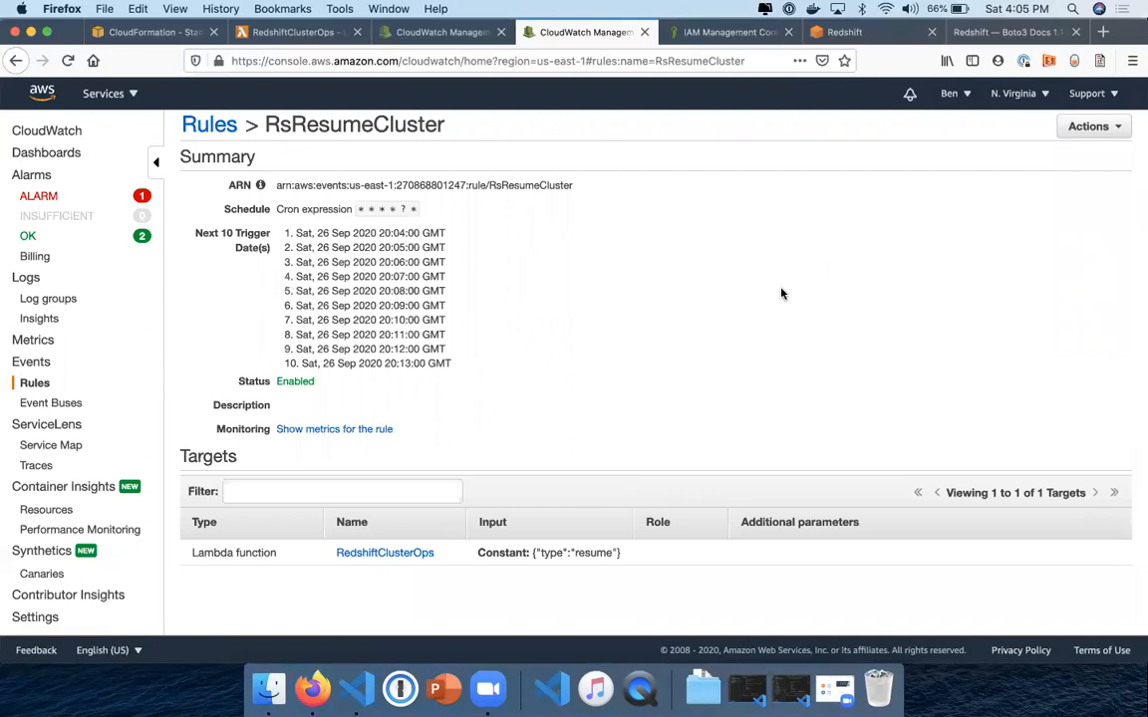
left_click(1091, 127)
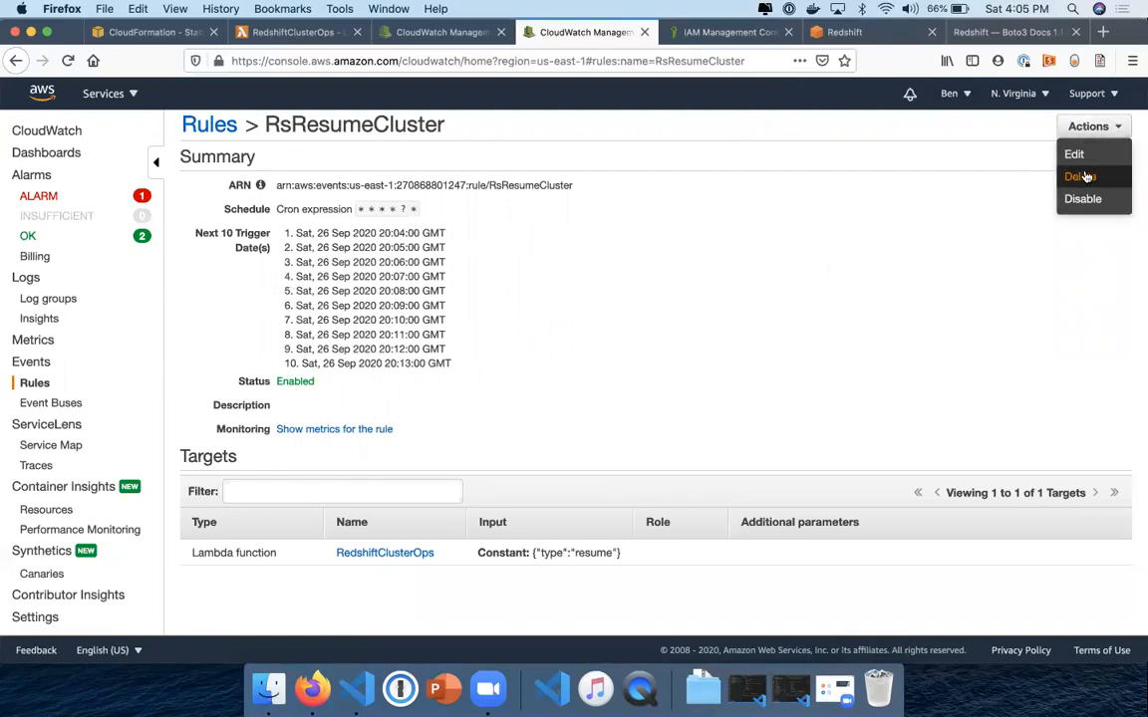
left_click(1088, 164)
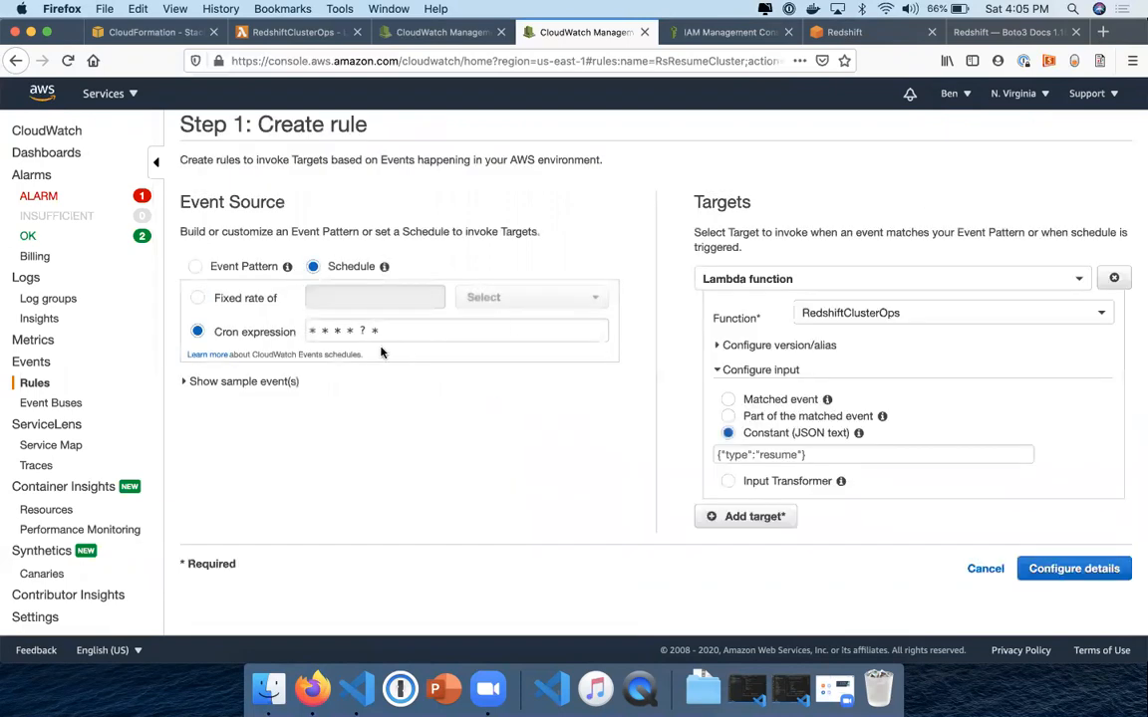
Set the rule's cron expression to 0 10 * * ? * and save the updated rule.
left_click(313, 332)
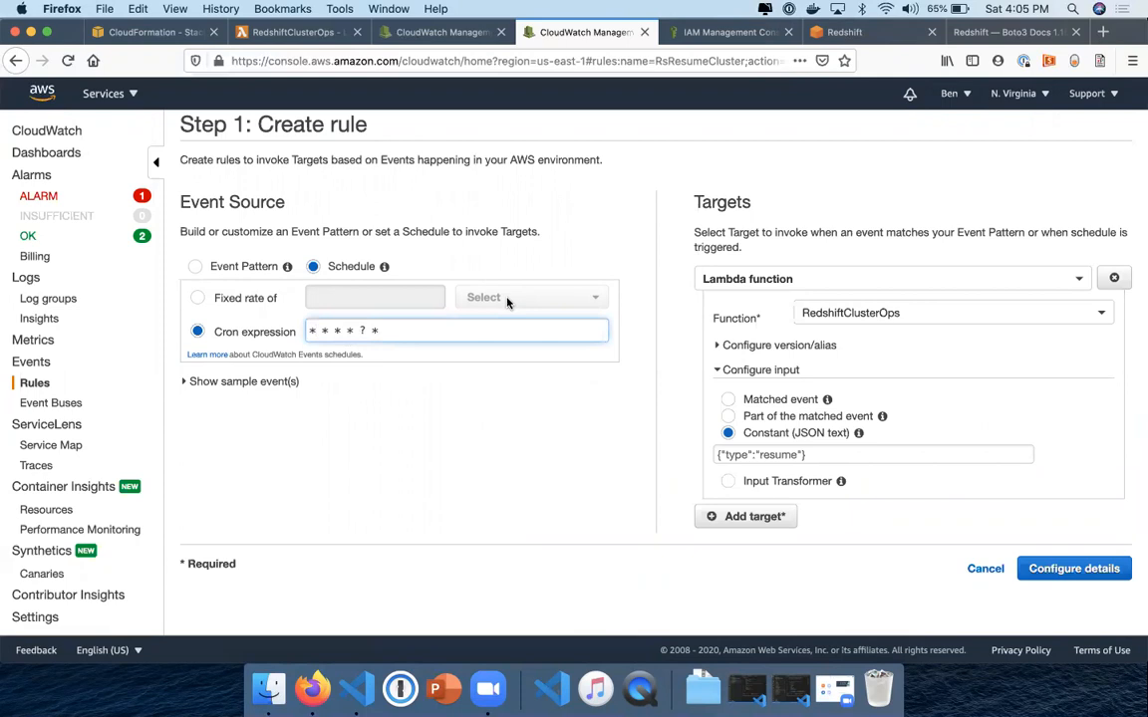
key("Right")
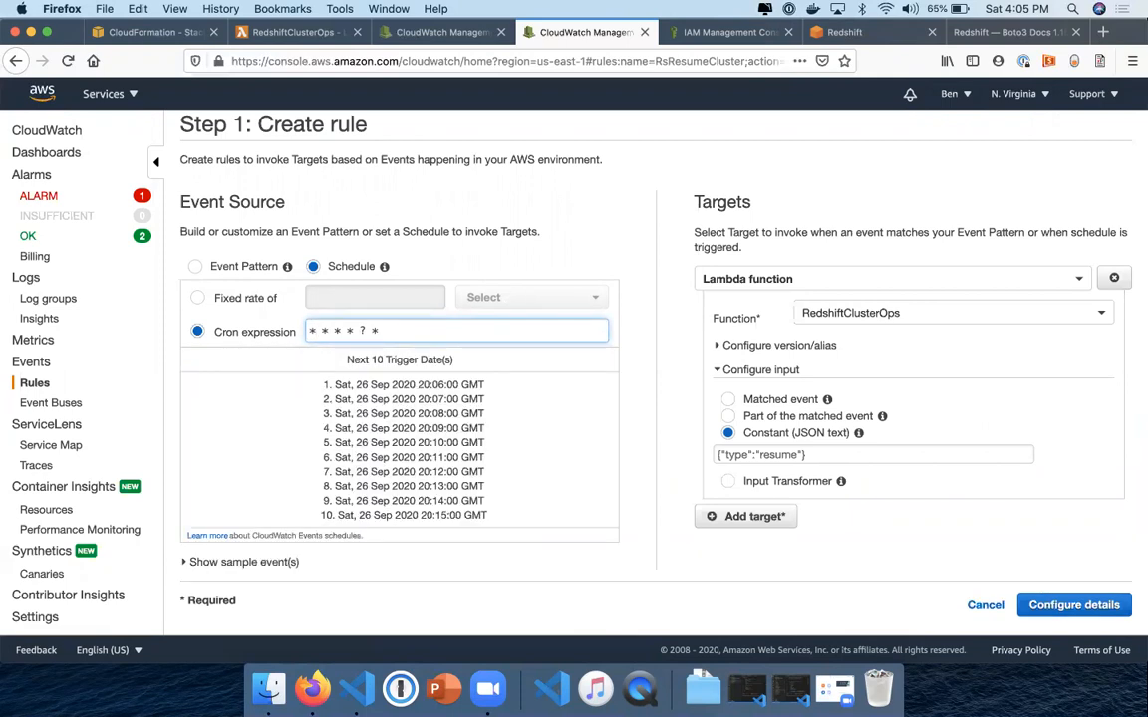
key("BackSpace")
type("0")
key("Right")
key("Right")
key("BackSpace")
type("10")
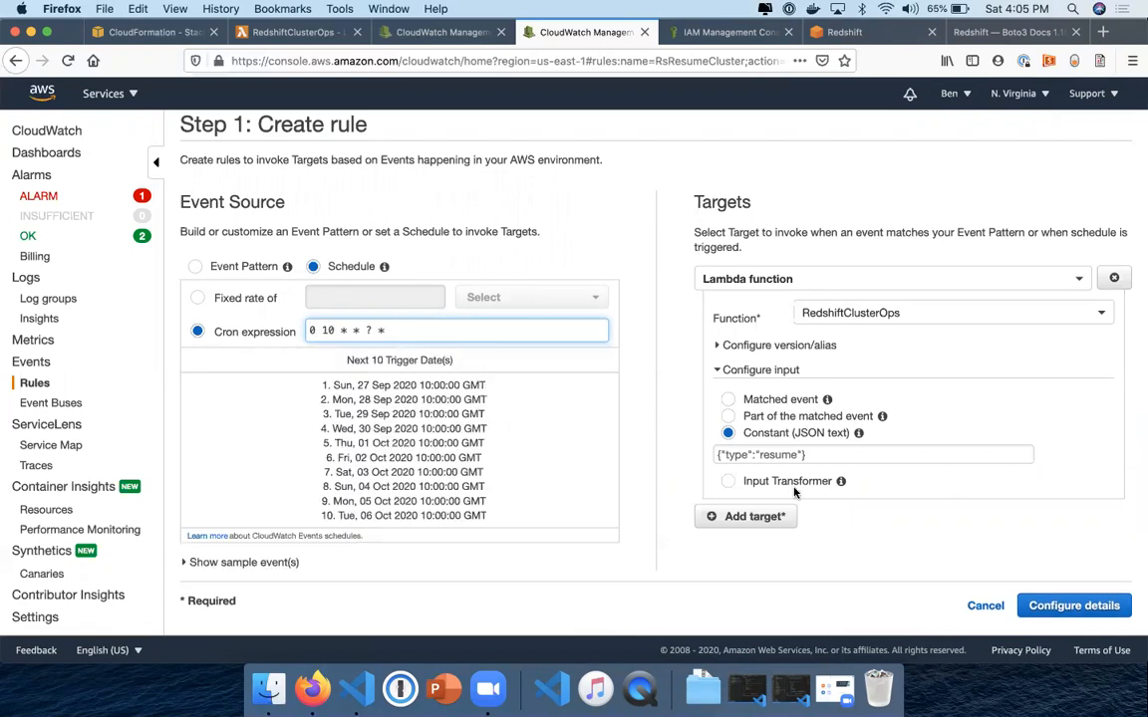
left_click(1072, 606)
left_click(1088, 361)
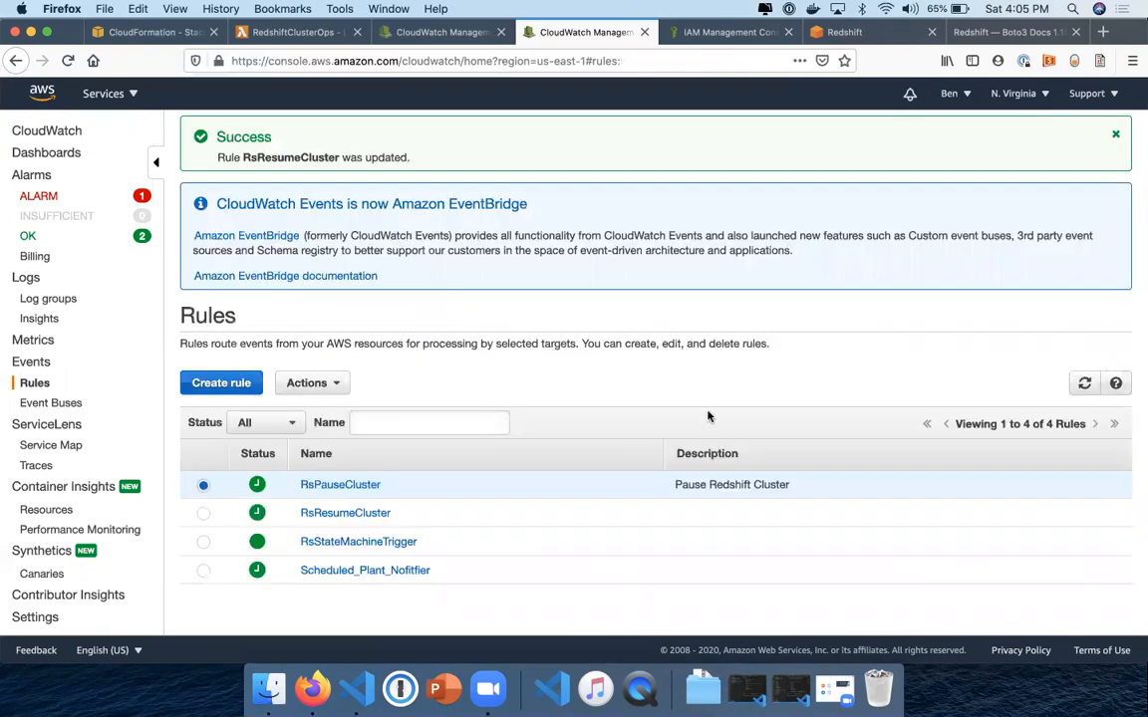